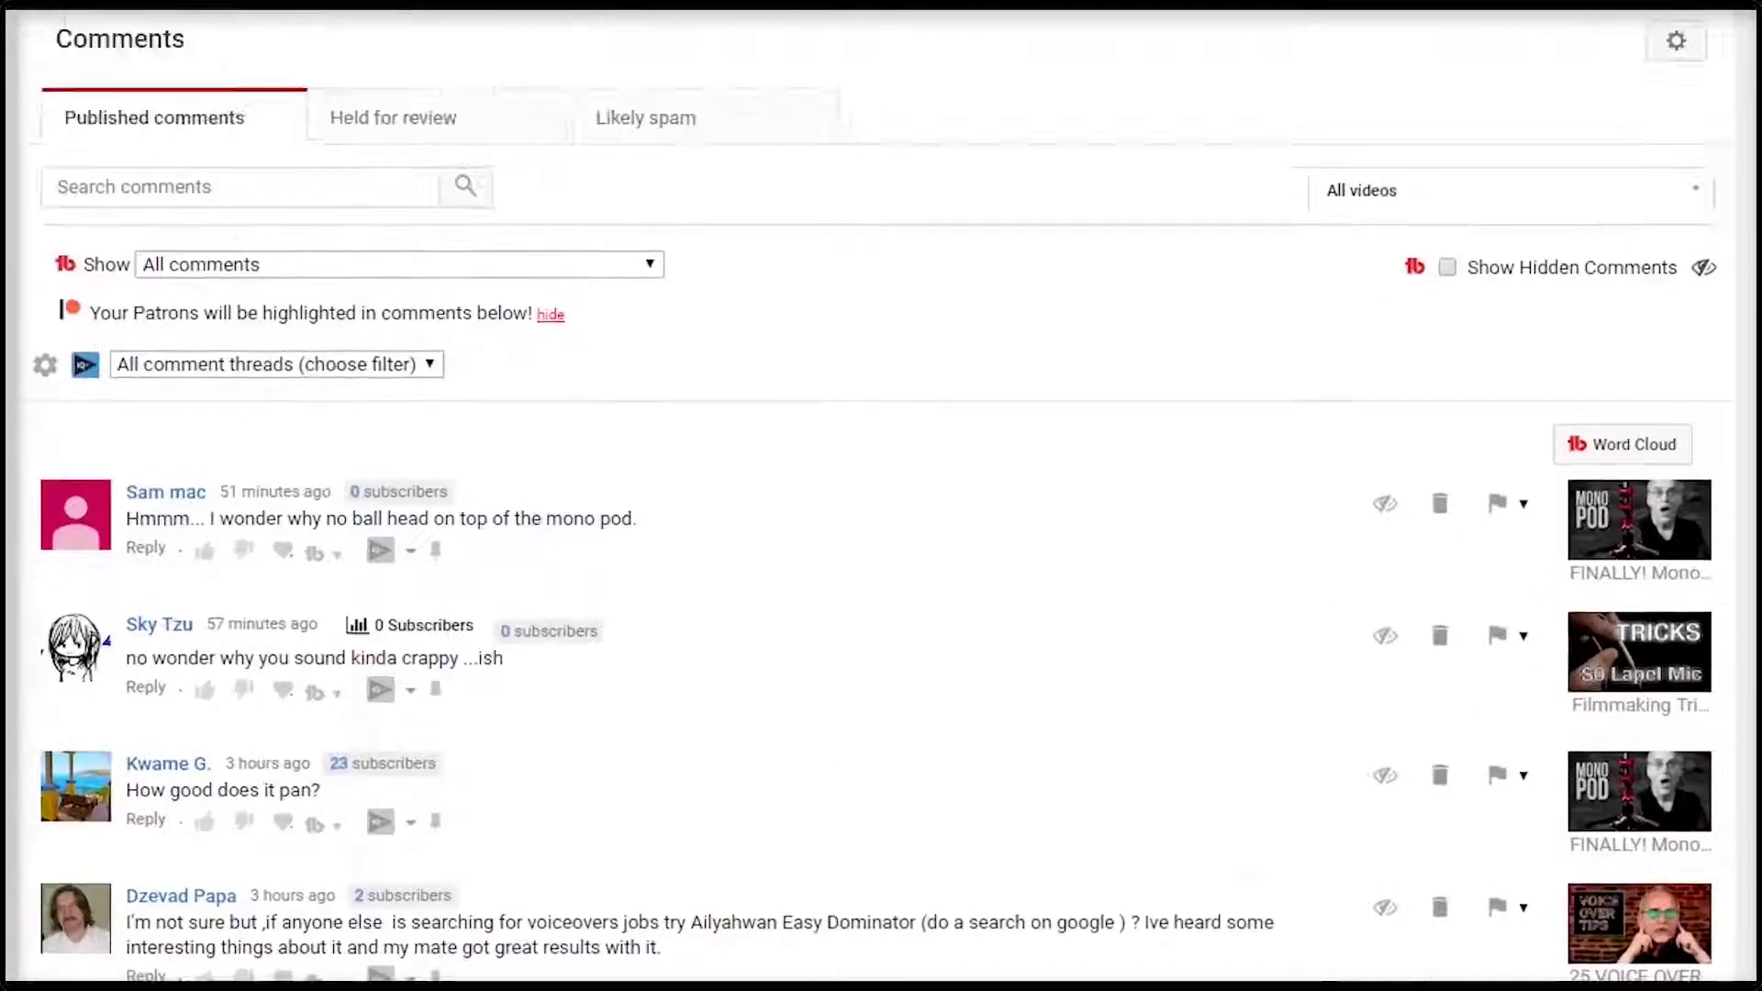
Look through the published comments and their replies across all videos, down to the end of the loaded list.
{"action": "scroll", "coordinate": [862, 307], "scroll_direction": "down", "scroll_amount": 8}
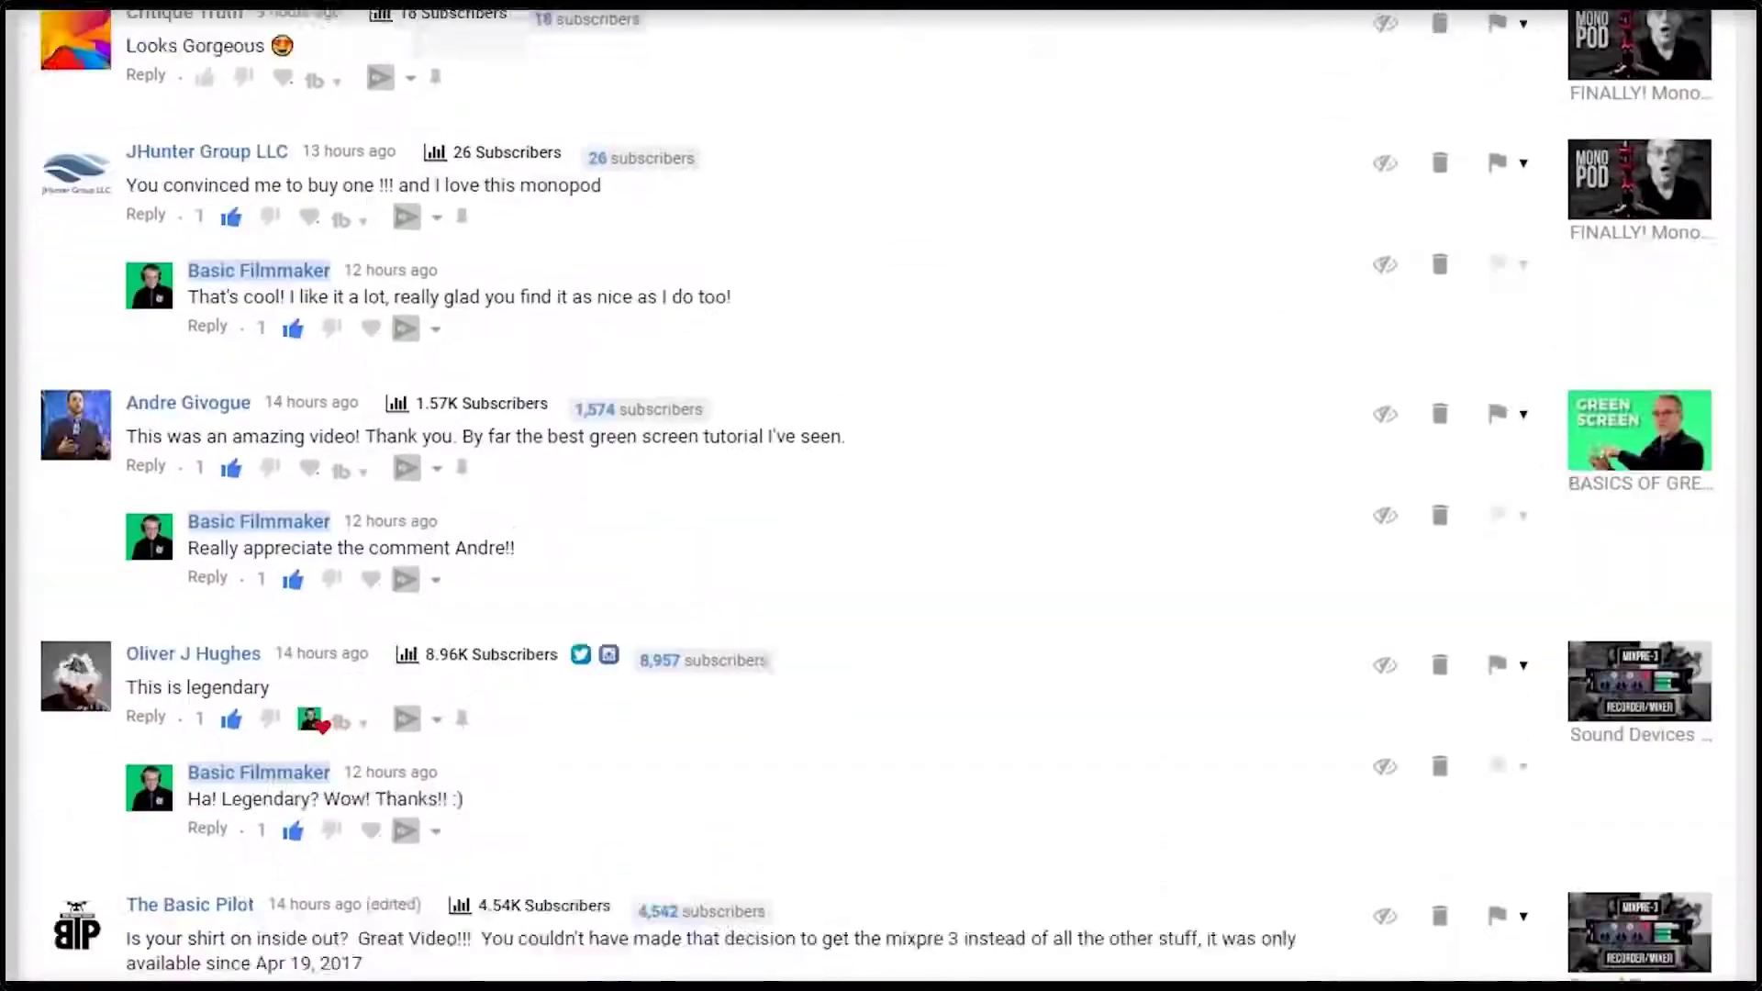
{"action": "scroll", "coordinate": [1590, 510], "scroll_direction": "down", "scroll_amount": 3}
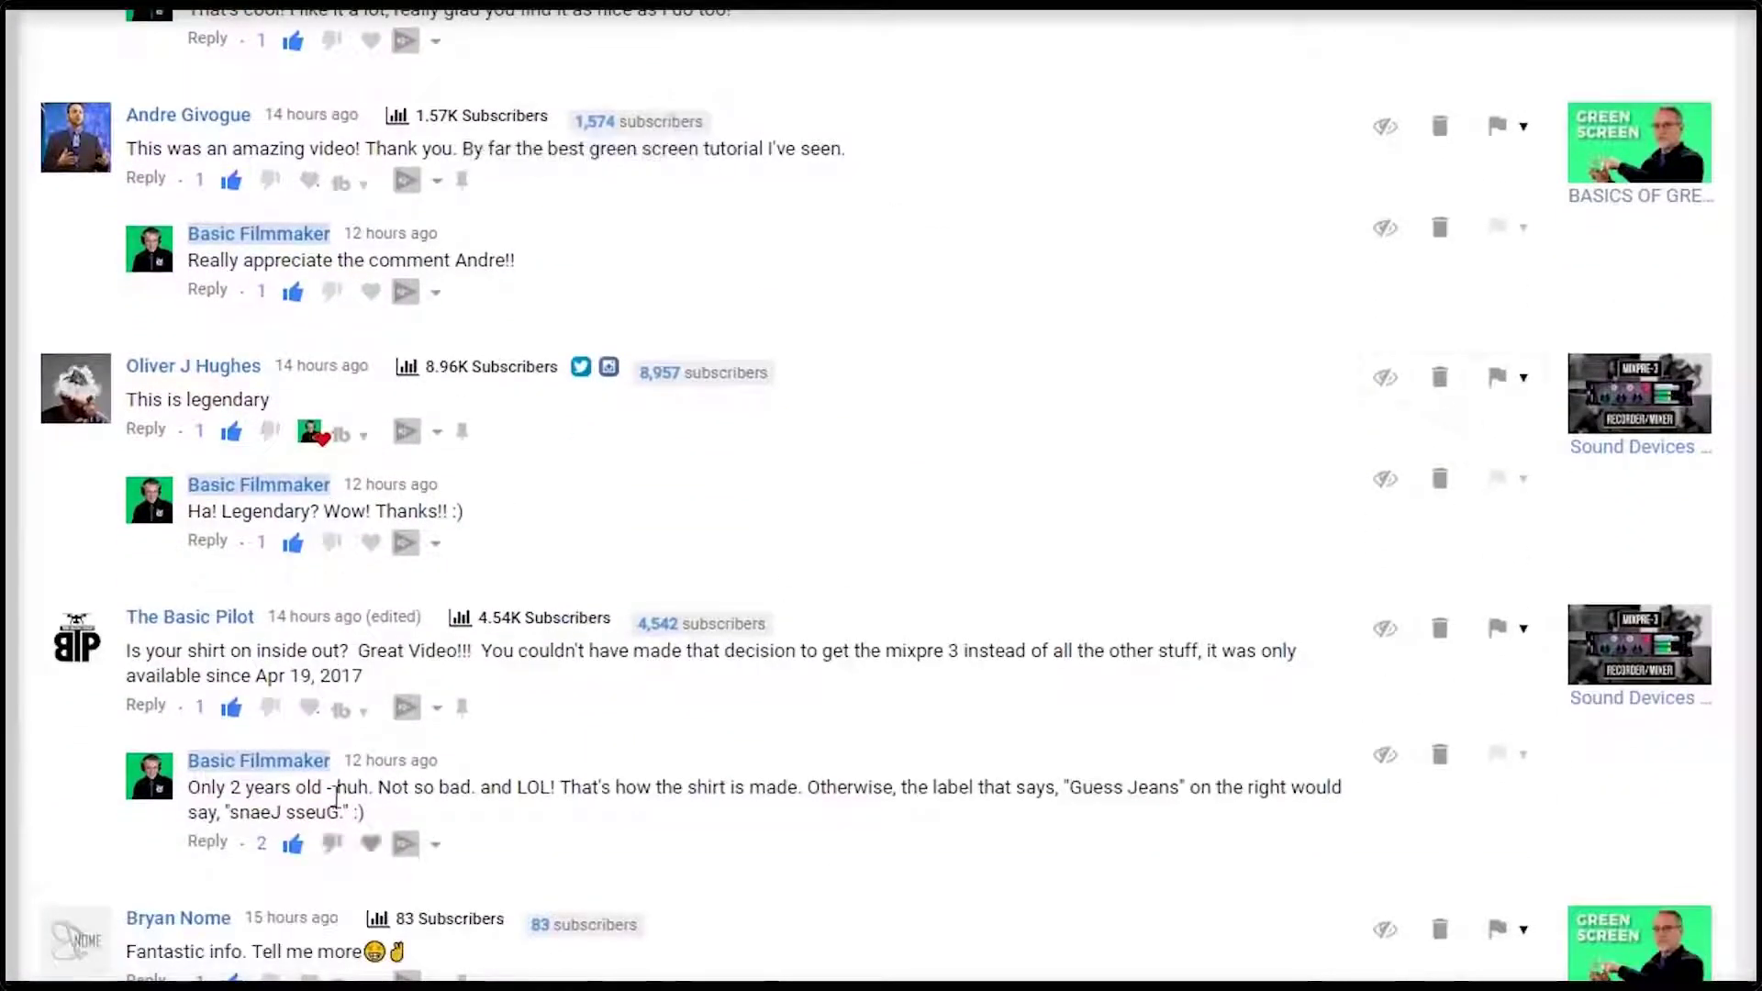
{"action": "scroll", "coordinate": [940, 928], "scroll_direction": "down", "scroll_amount": 15}
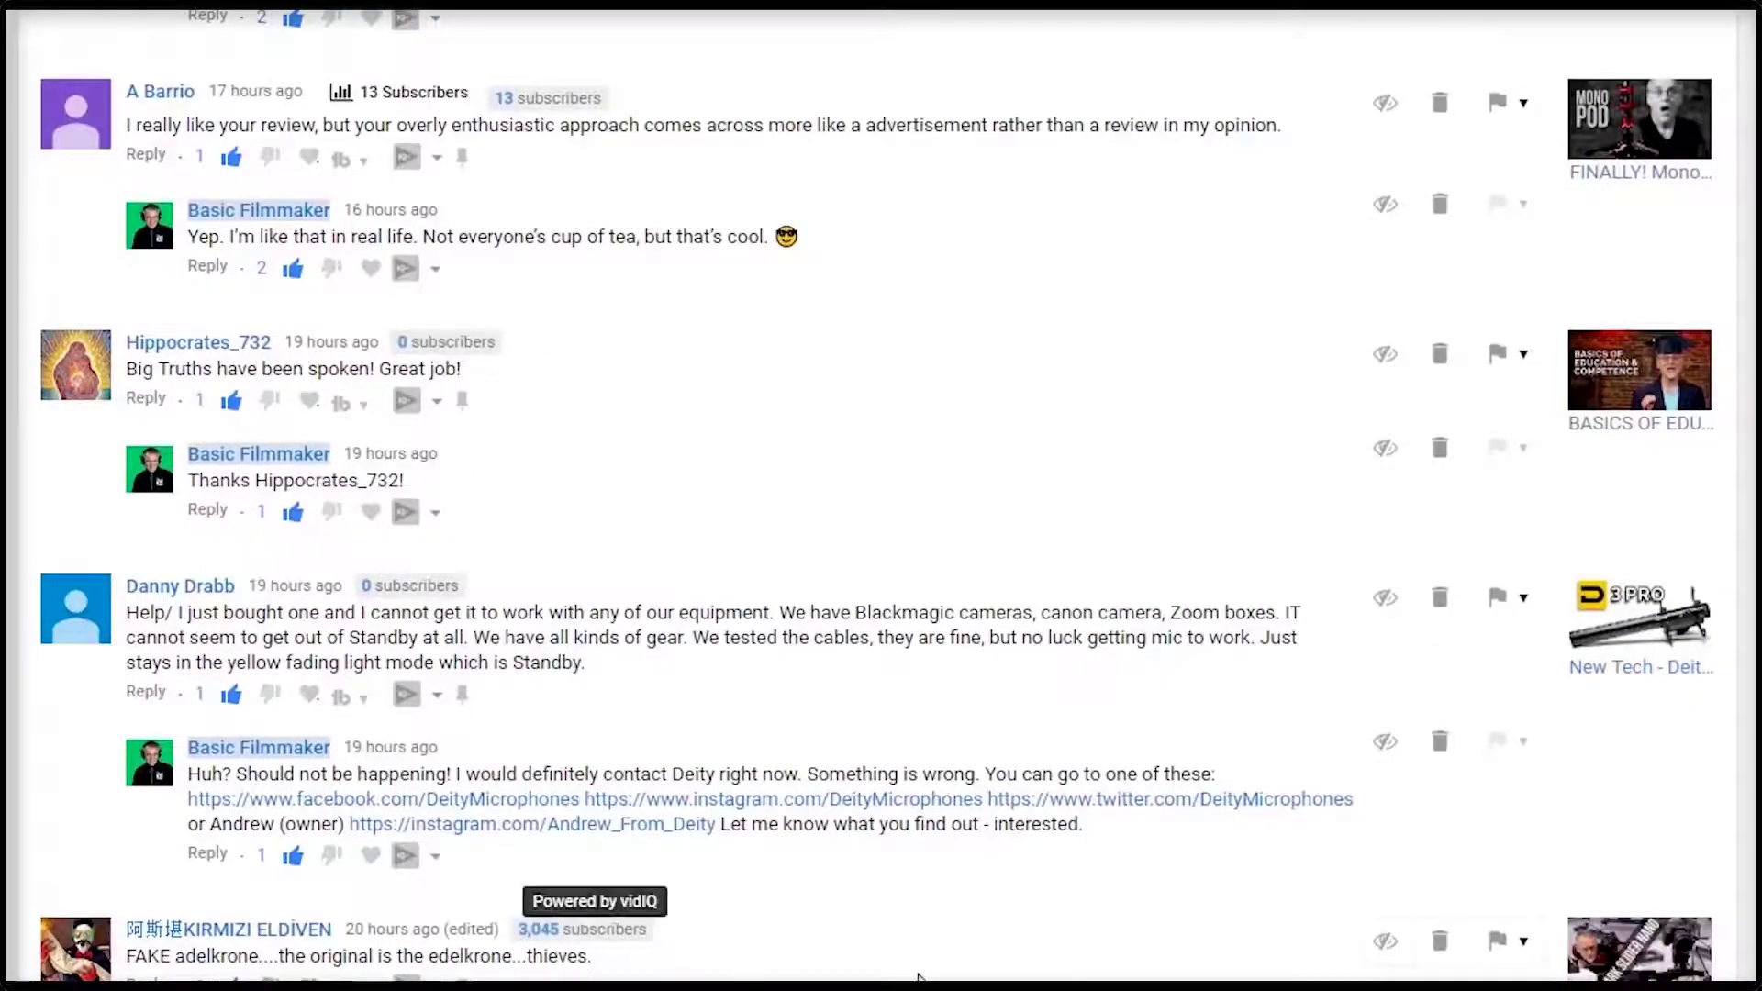
{"action": "scroll", "coordinate": [922, 939], "scroll_direction": "down", "scroll_amount": 7}
{"action": "scroll", "coordinate": [923, 939], "scroll_direction": "down", "scroll_amount": 10}
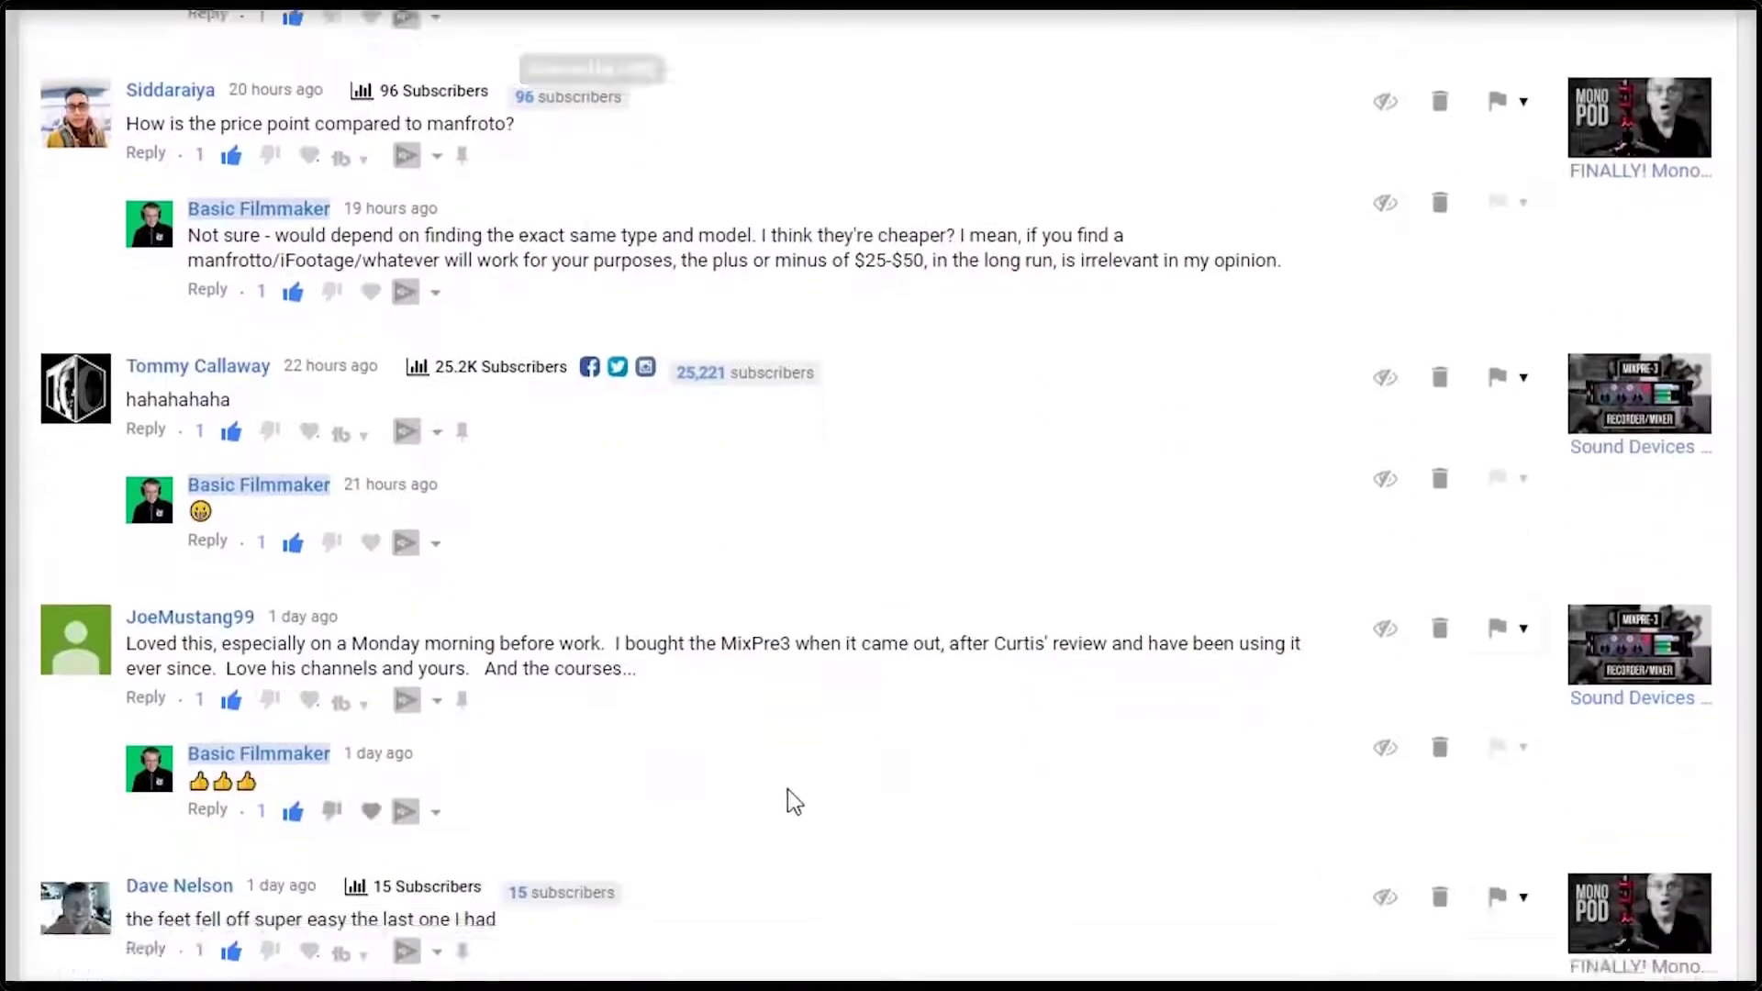
{"action": "scroll", "coordinate": [793, 801], "scroll_direction": "down", "scroll_amount": 20}
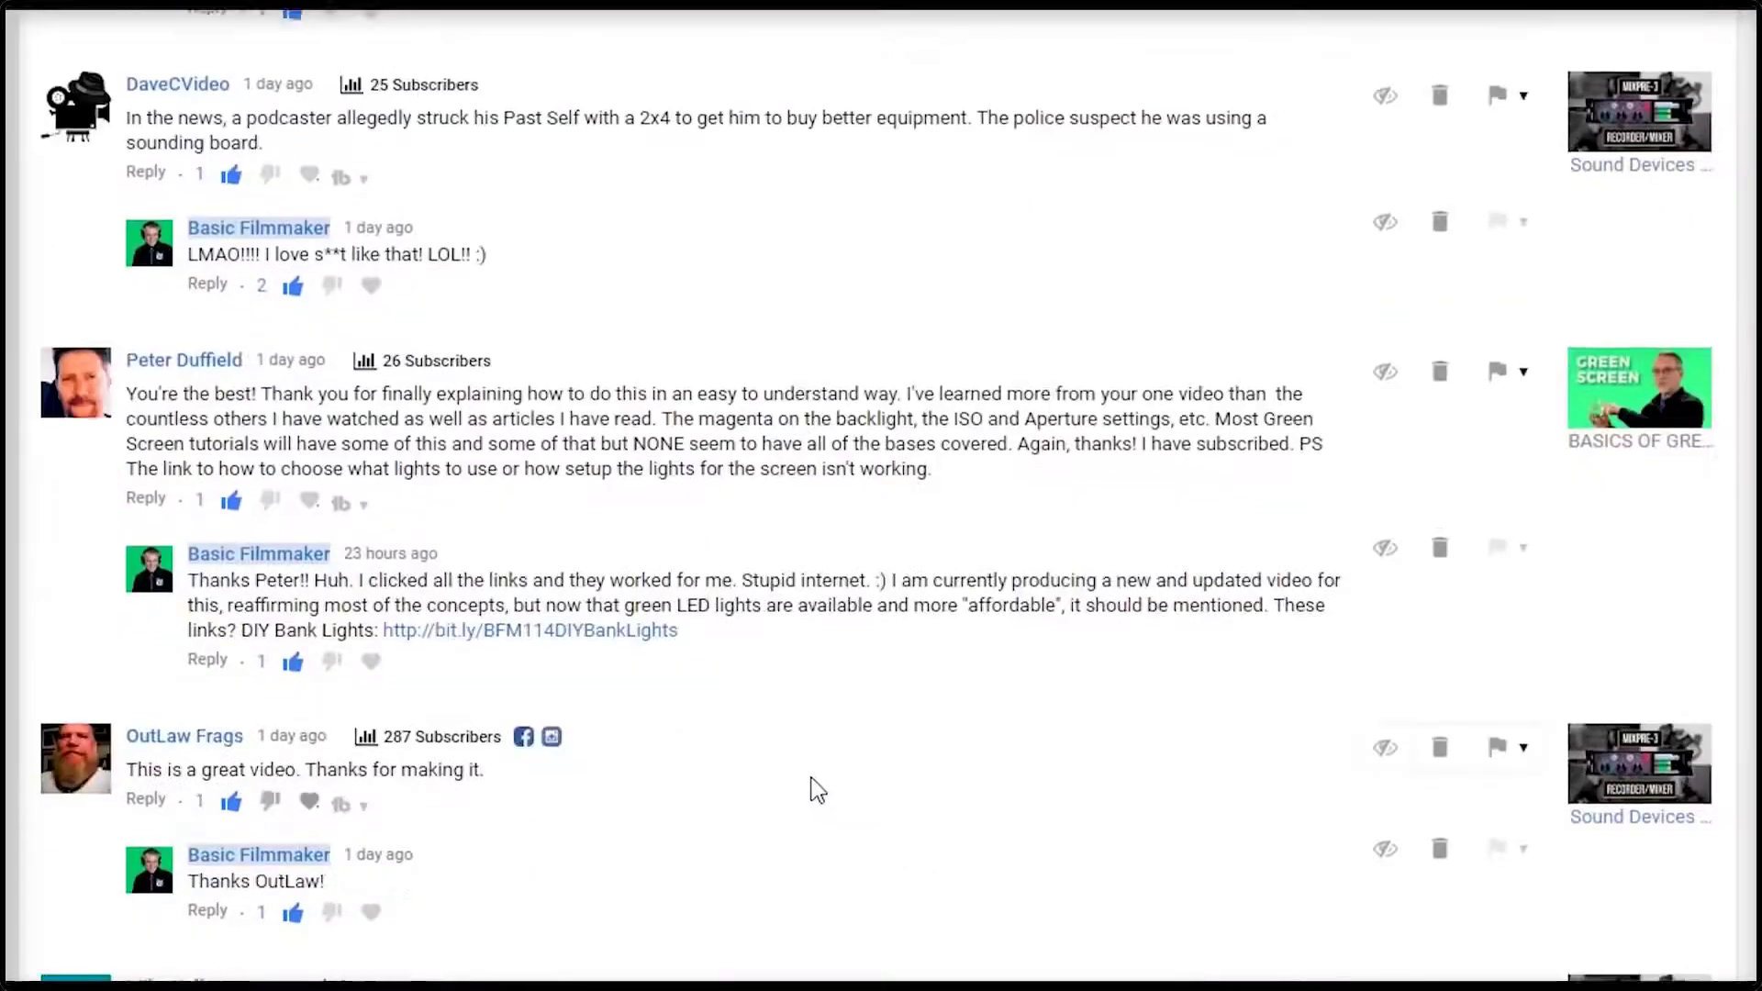
{"action": "scroll", "coordinate": [816, 790], "scroll_direction": "down", "scroll_amount": 14}
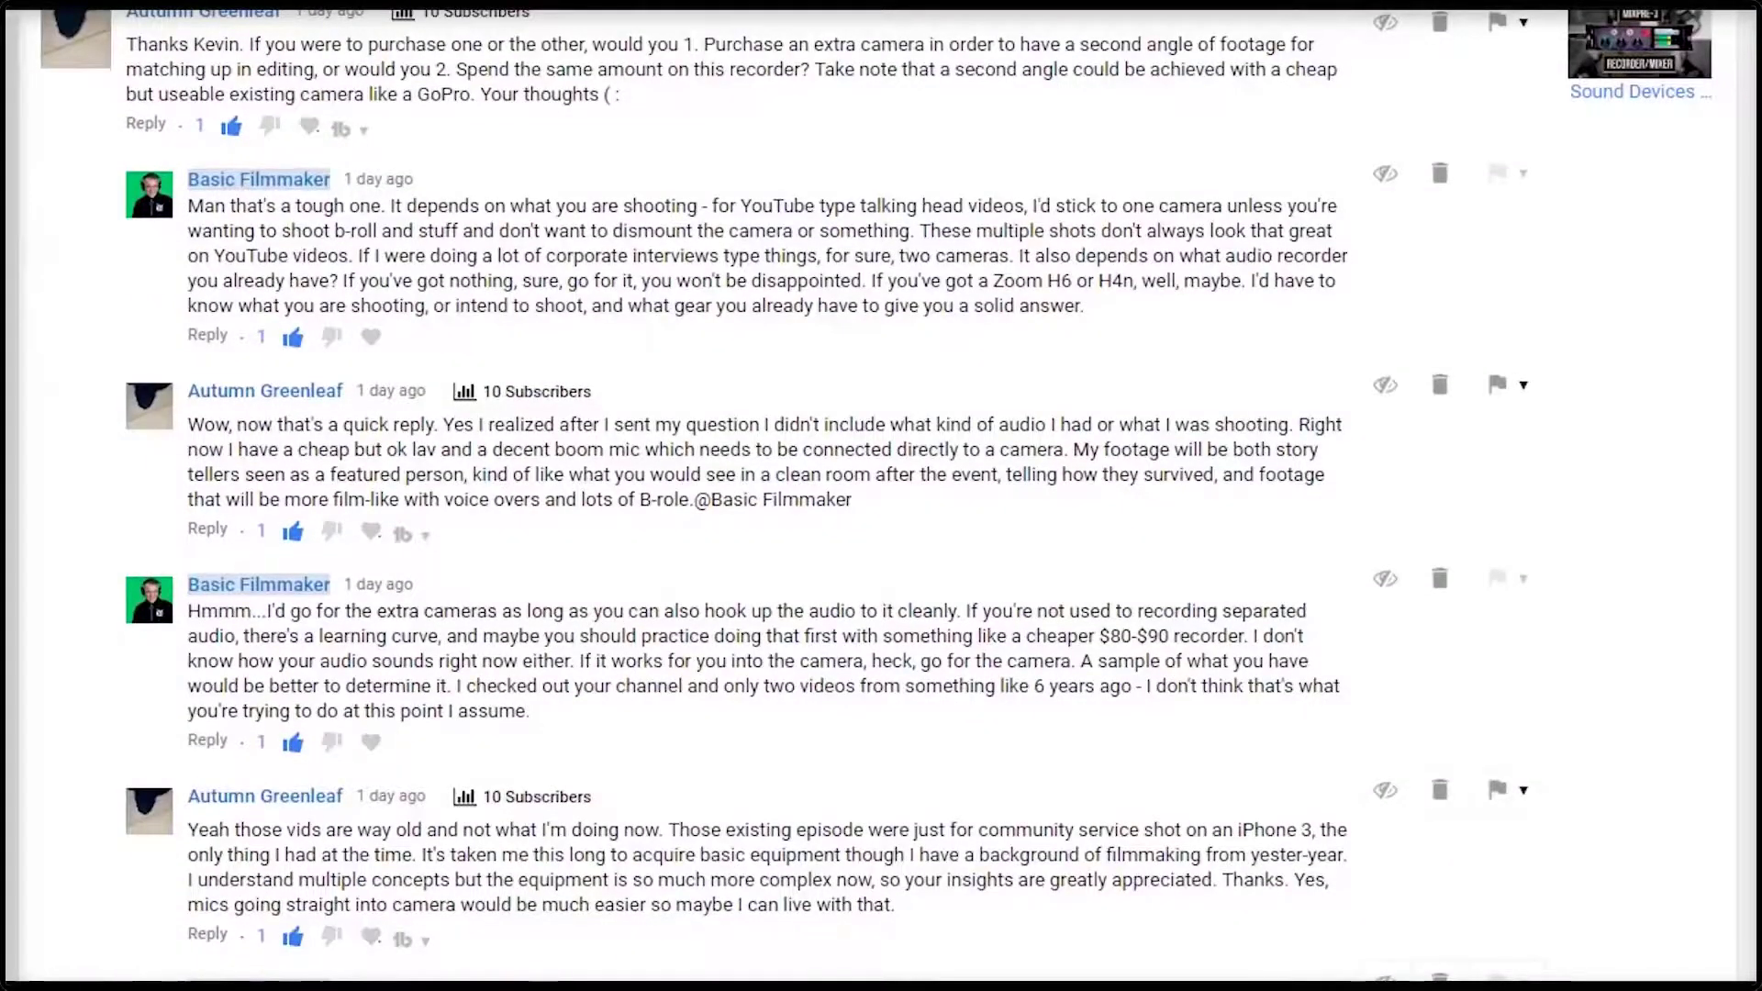
{"action": "scroll", "coordinate": [518, 812], "scroll_direction": "down", "scroll_amount": 10}
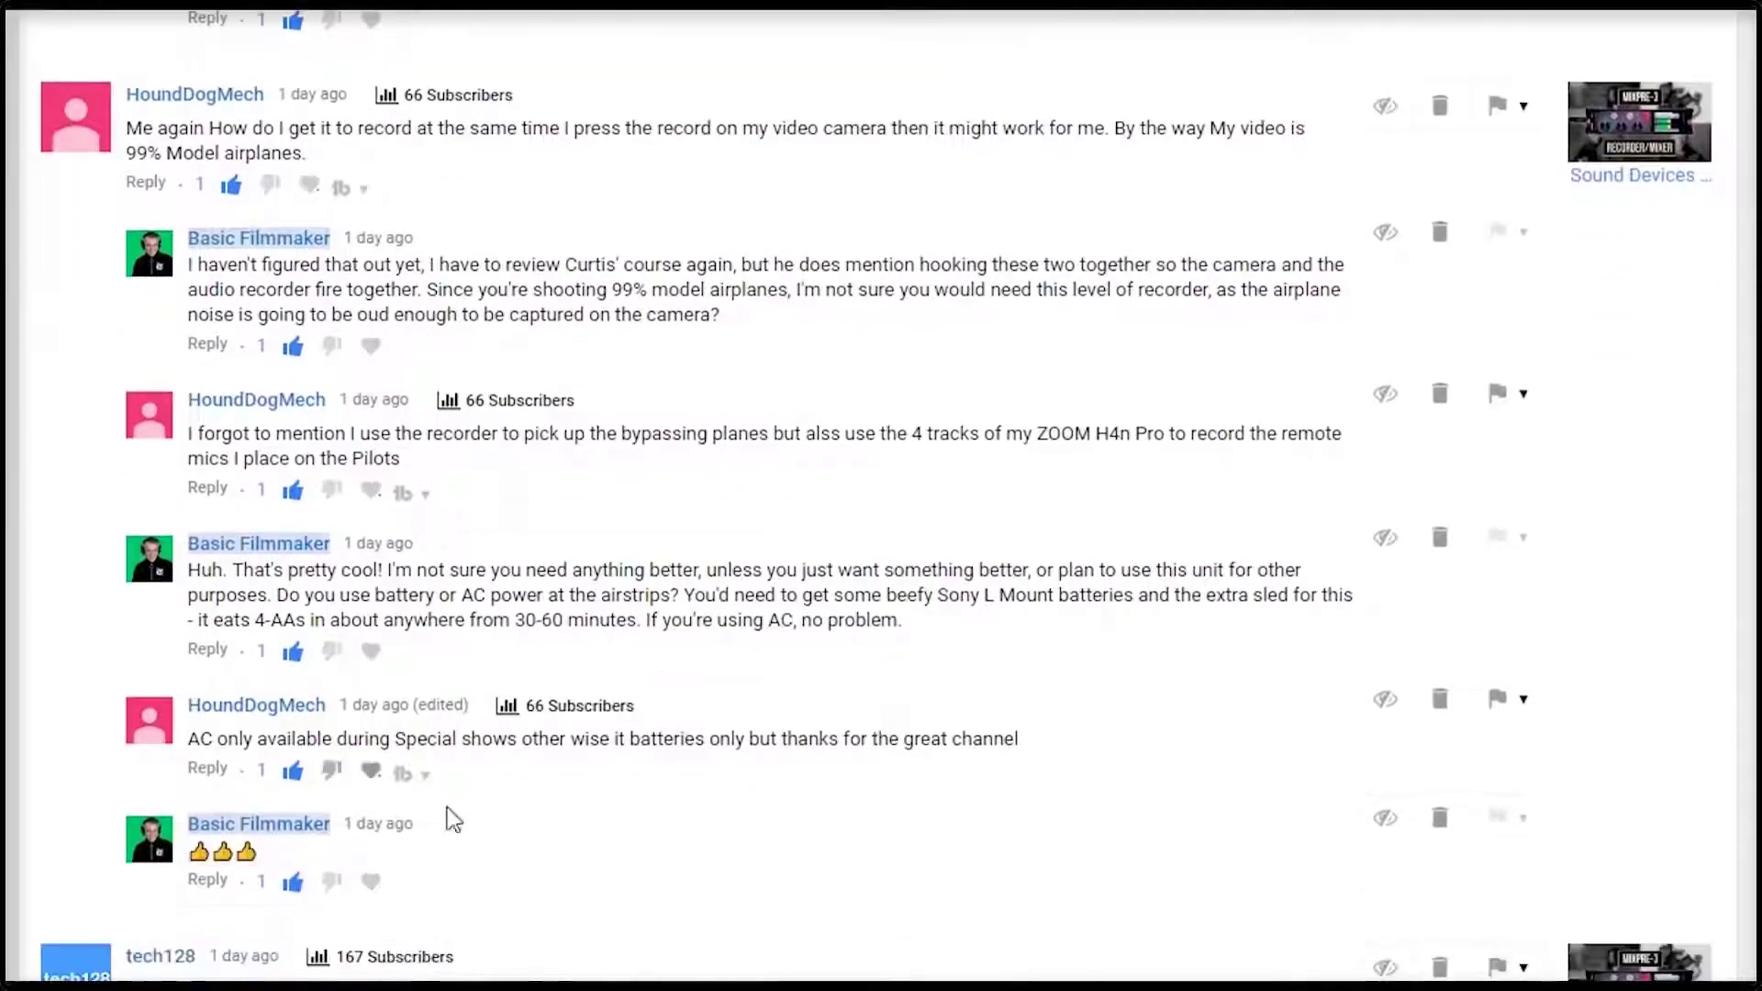
{"action": "scroll", "coordinate": [472, 915], "scroll_direction": "down", "scroll_amount": 10}
{"action": "scroll", "coordinate": [474, 910], "scroll_direction": "down", "scroll_amount": 20}
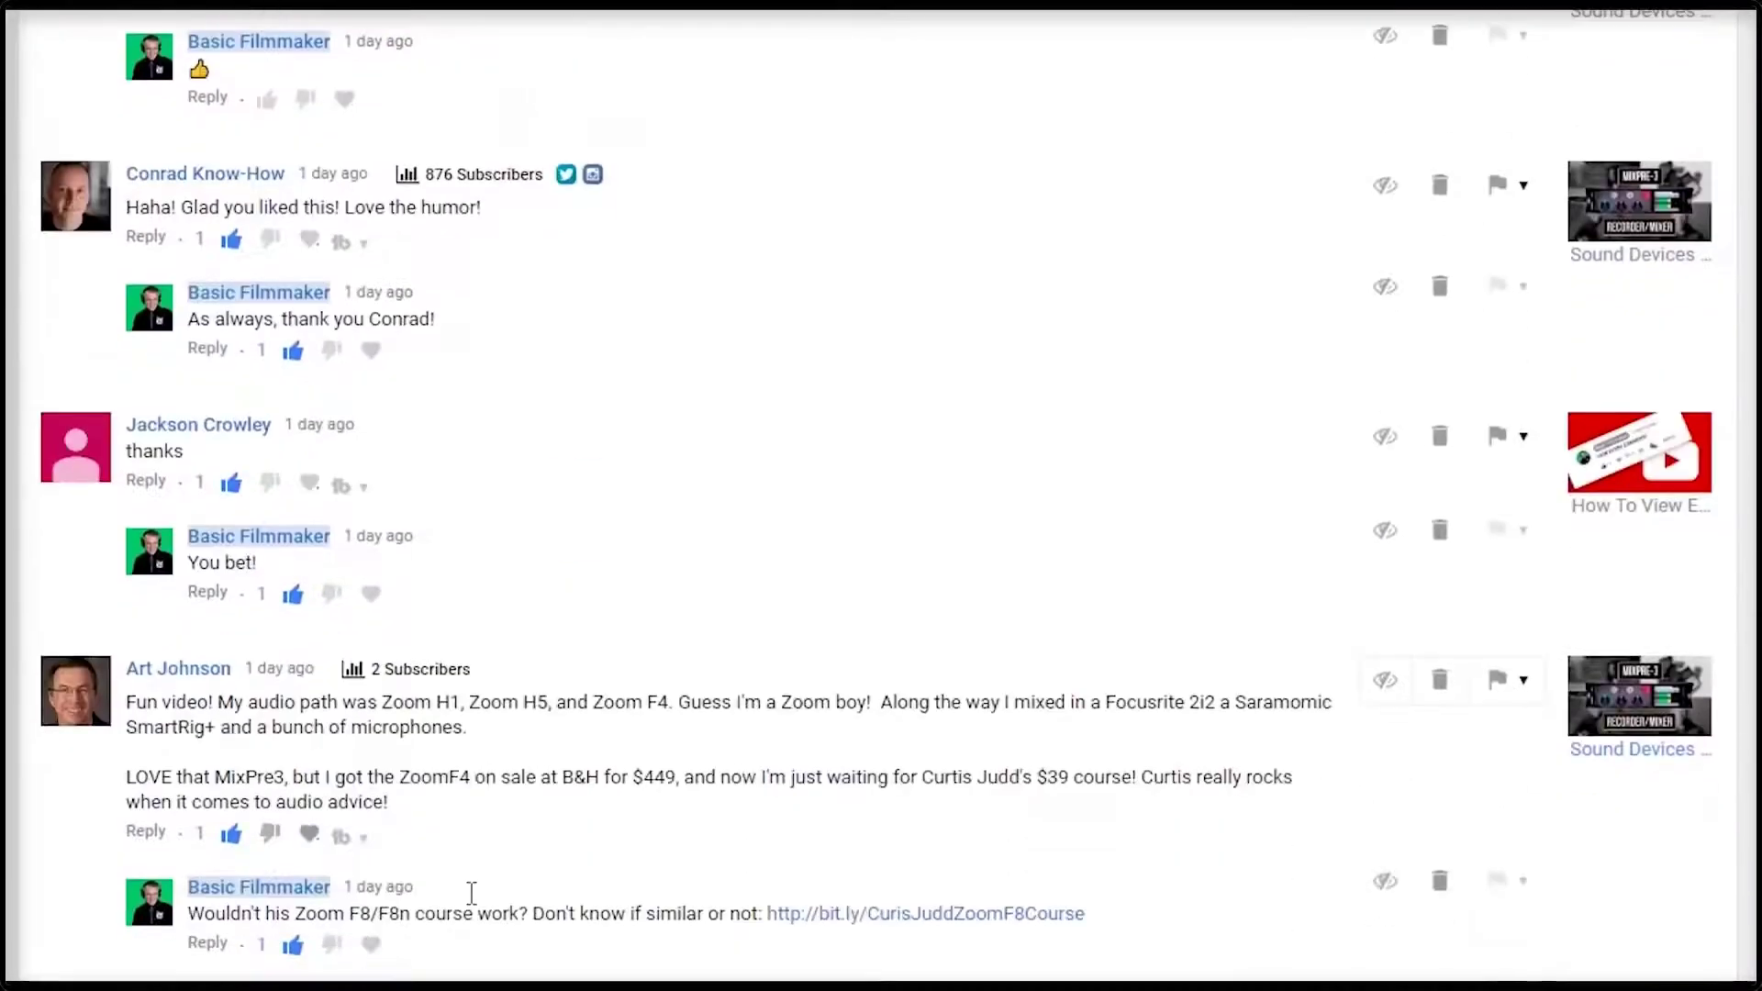
{"action": "scroll", "coordinate": [469, 884], "scroll_direction": "down", "scroll_amount": 20}
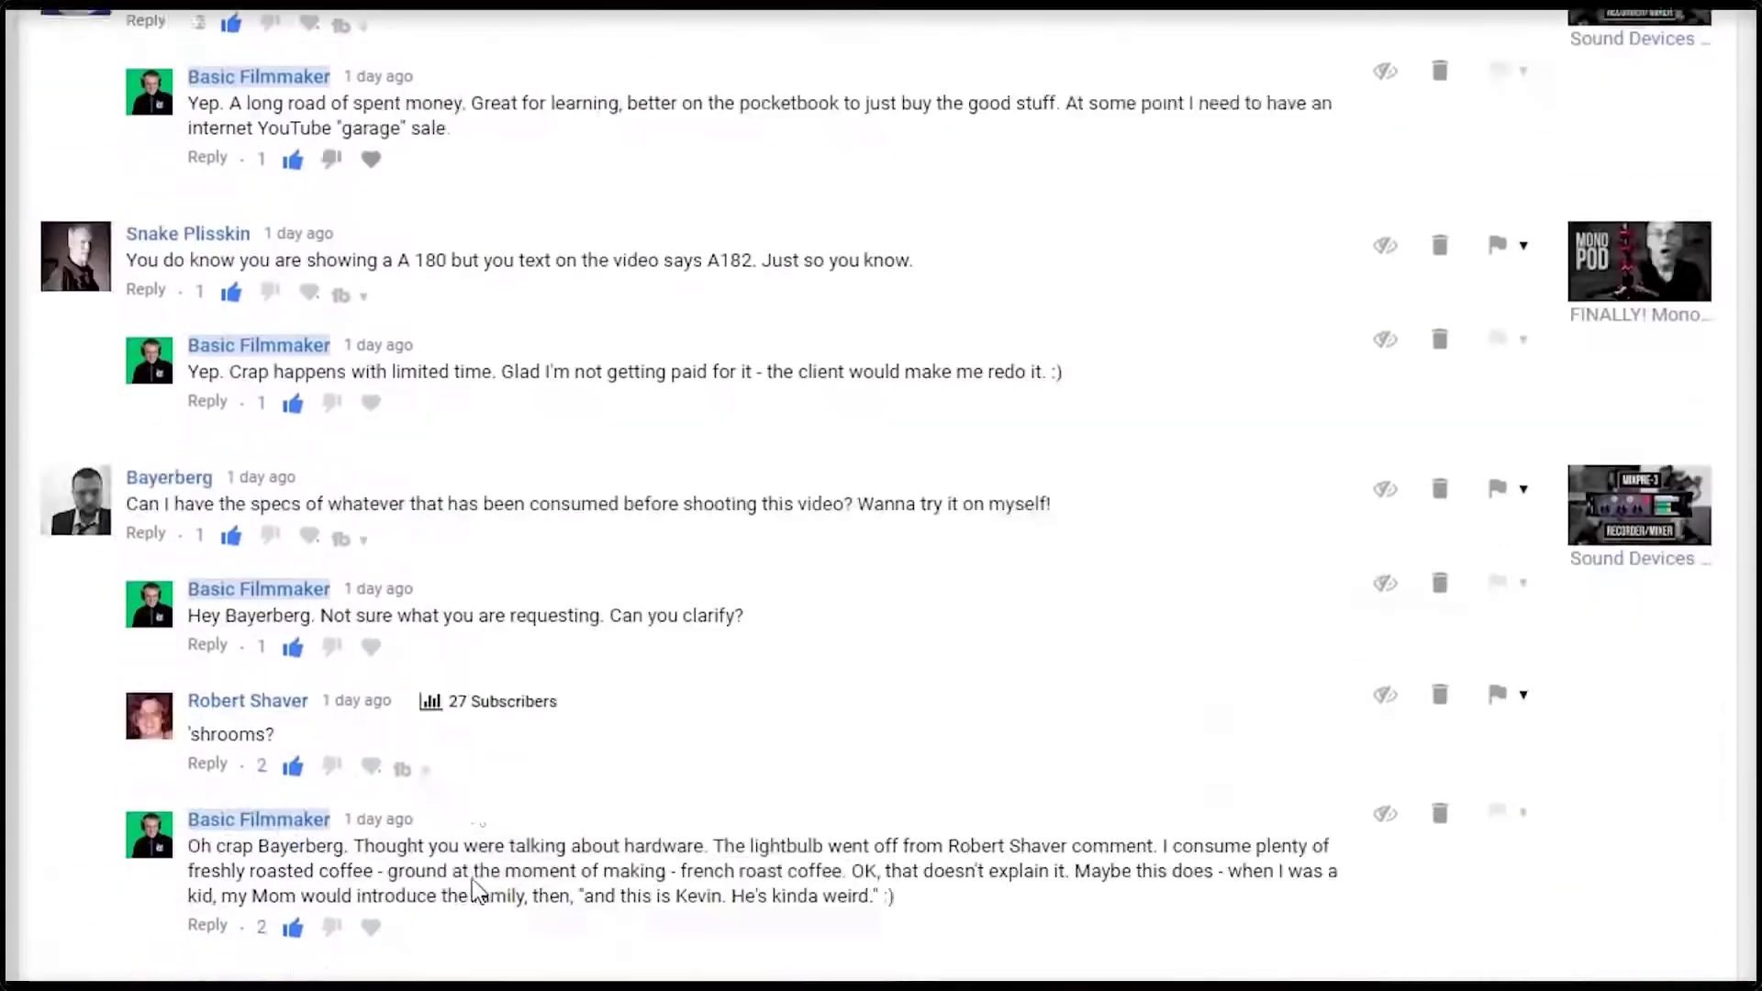
{"action": "scroll", "coordinate": [476, 869], "scroll_direction": "down", "scroll_amount": 9}
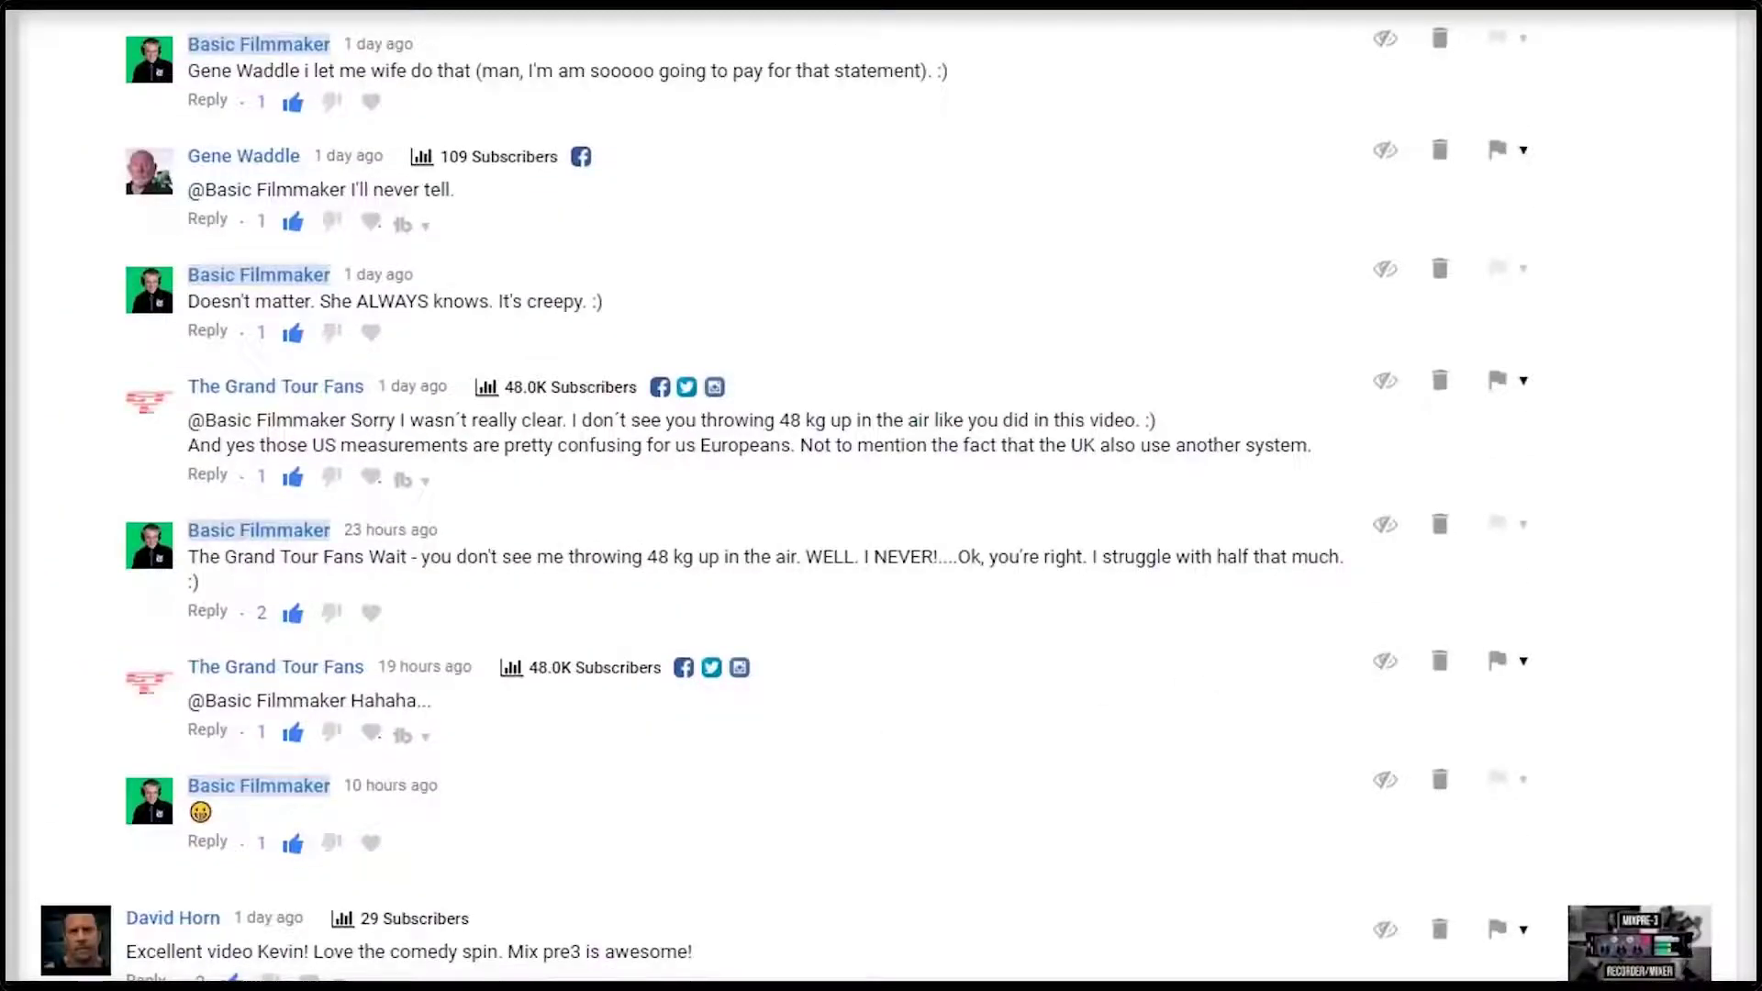
{"action": "scroll", "coordinate": [881, 496], "scroll_direction": "down", "scroll_amount": 20}
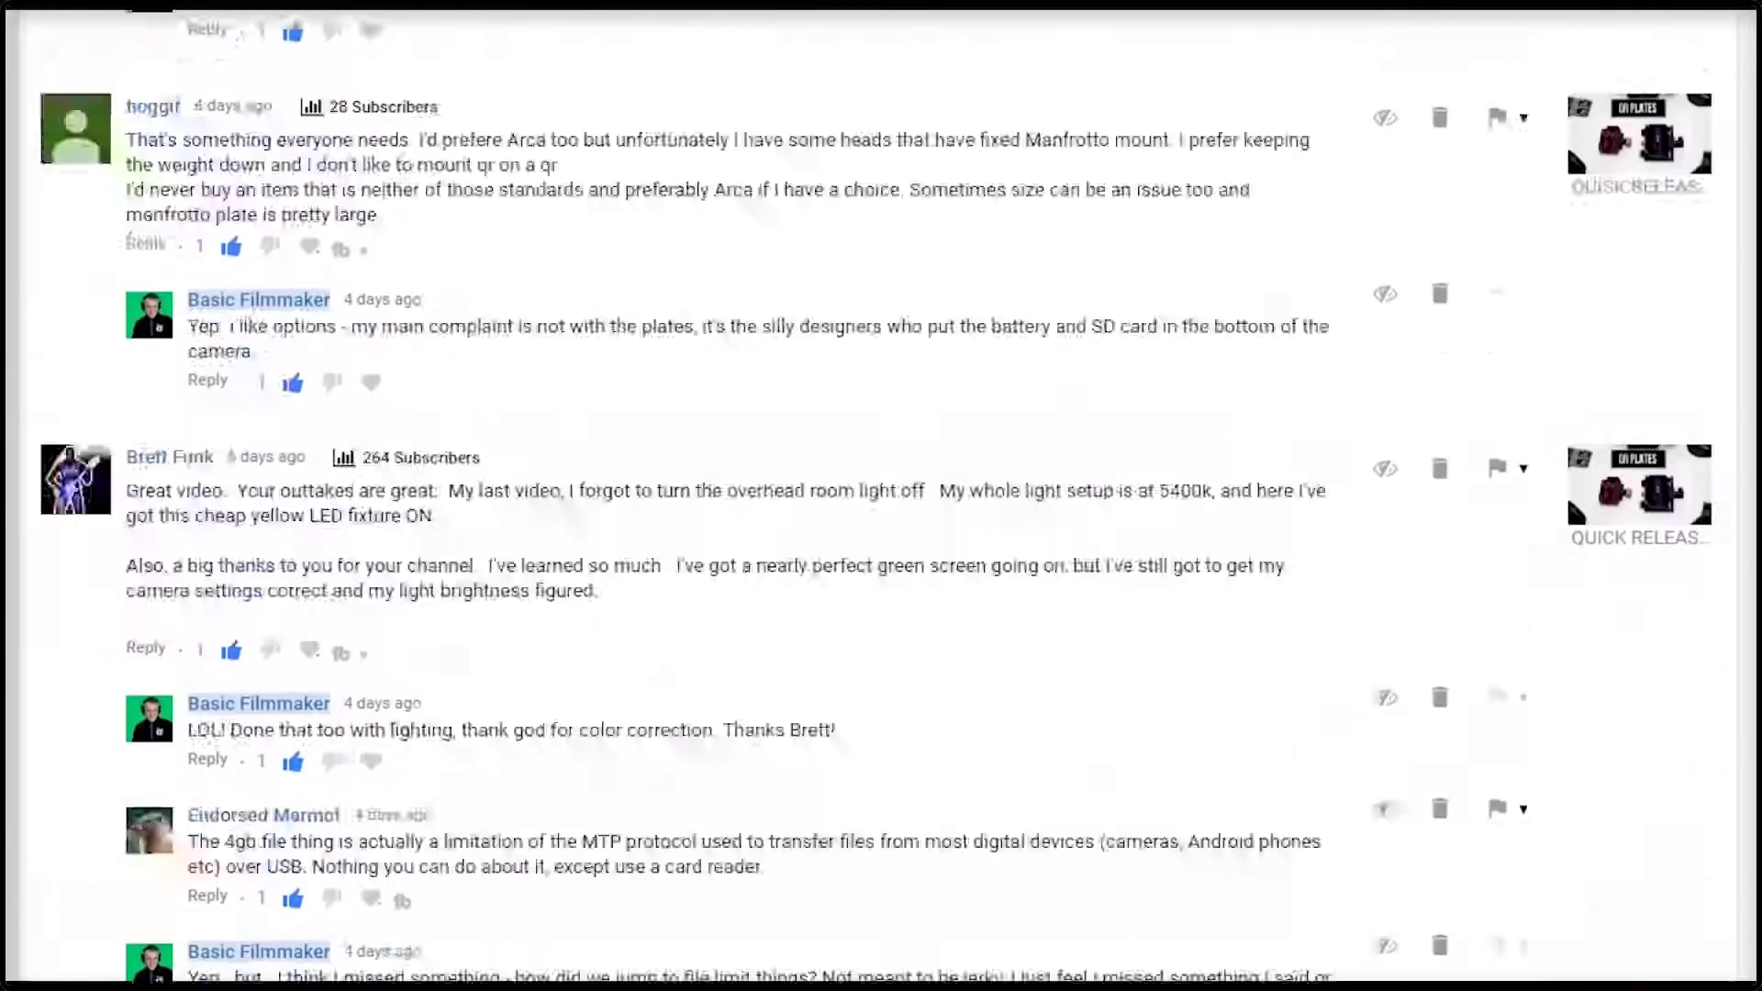
{"action": "scroll", "coordinate": [881, 496], "scroll_direction": "down", "scroll_amount": 15}
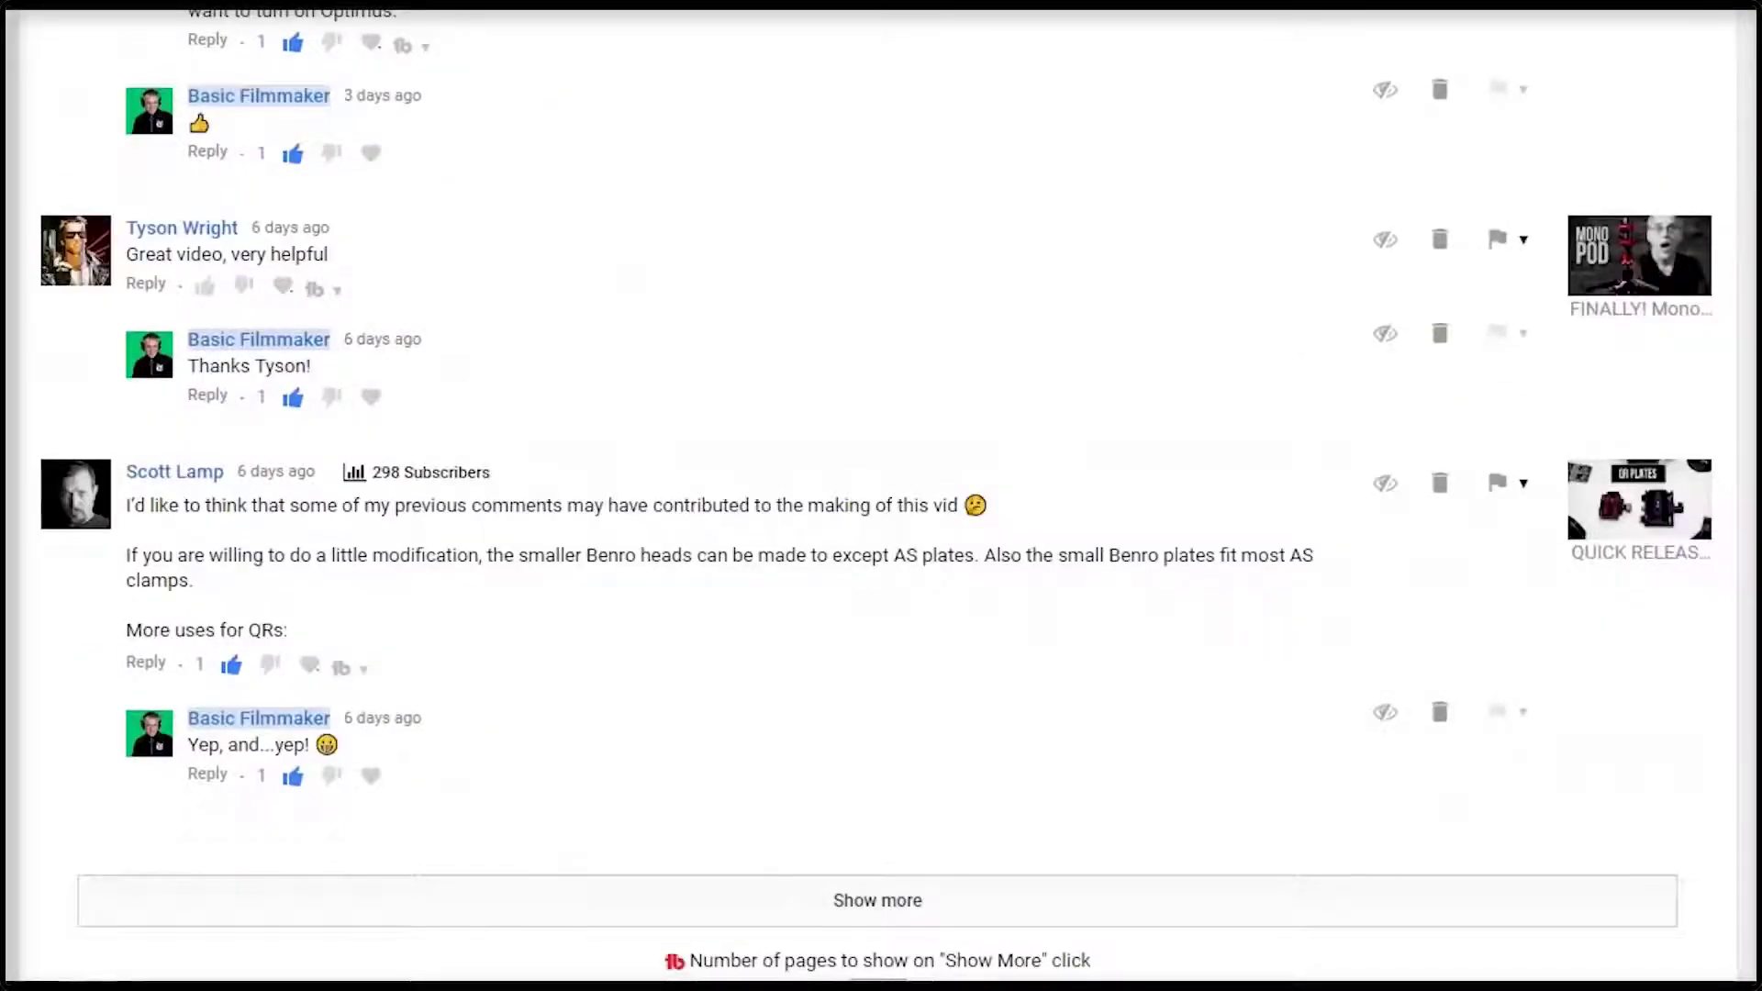
{"action": "scroll", "coordinate": [829, 543], "scroll_direction": "up", "scroll_amount": 20}
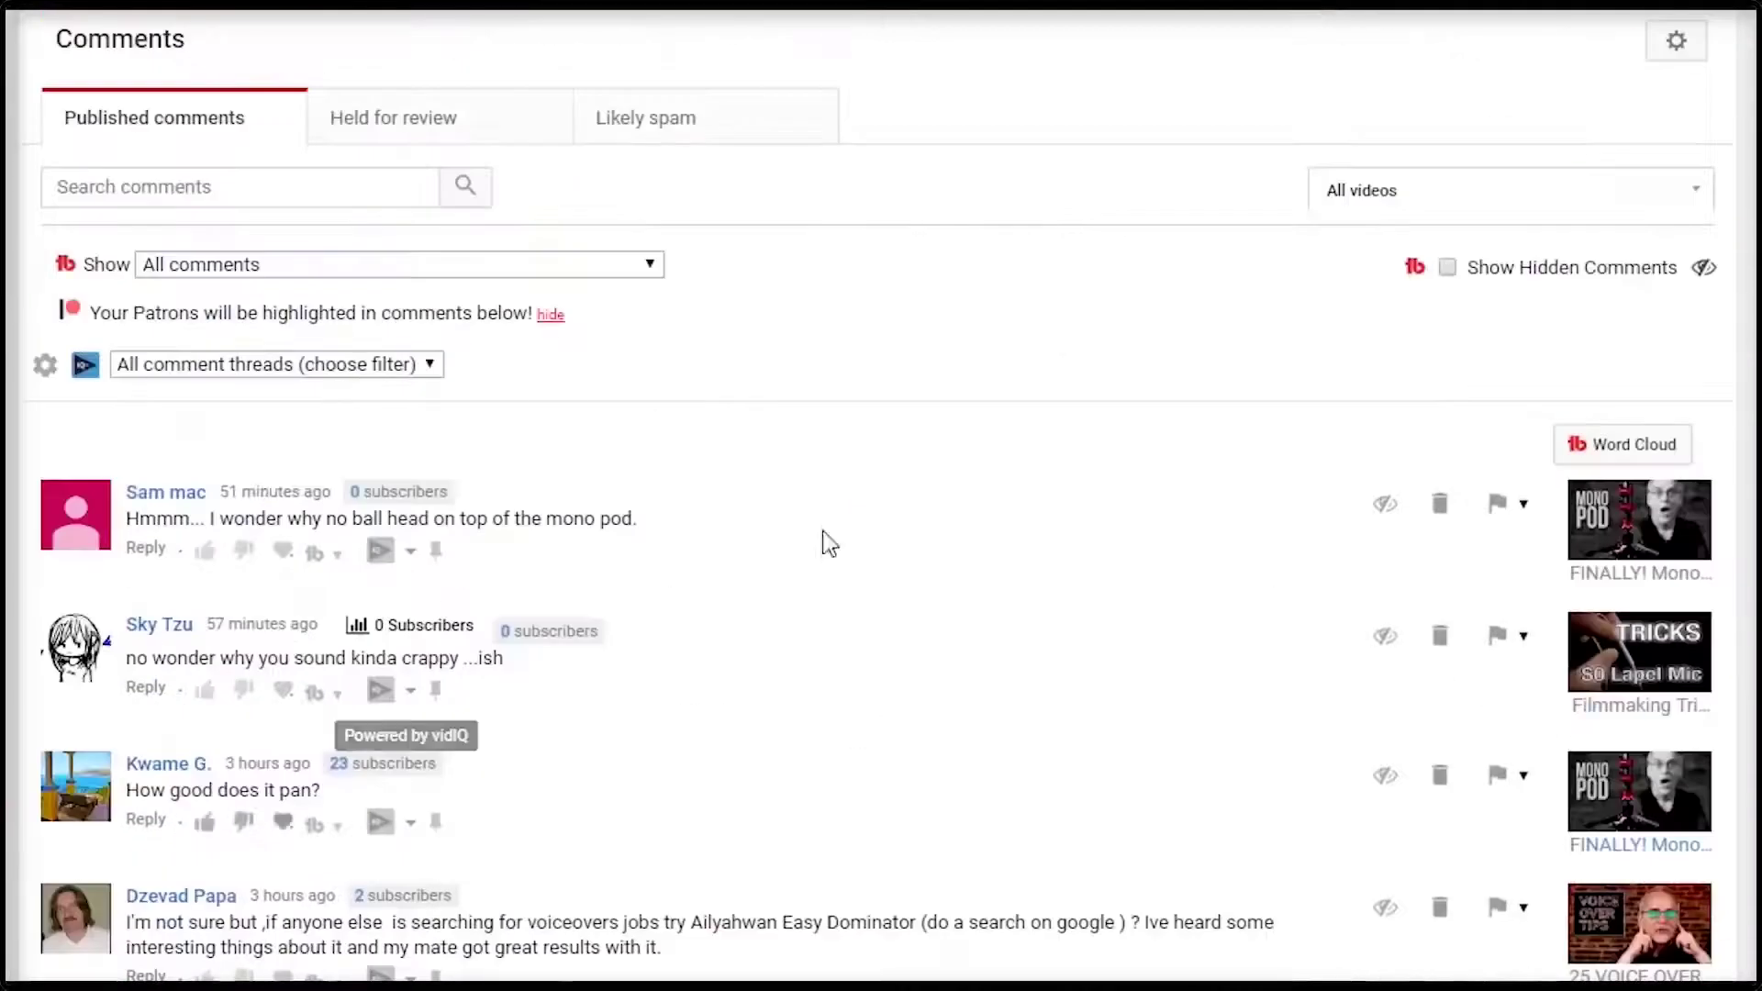
Filter the list to "Comments that have replies which need to be follow up on" and review the matching threads.
{"action": "left_click", "coordinate": [440, 268]}
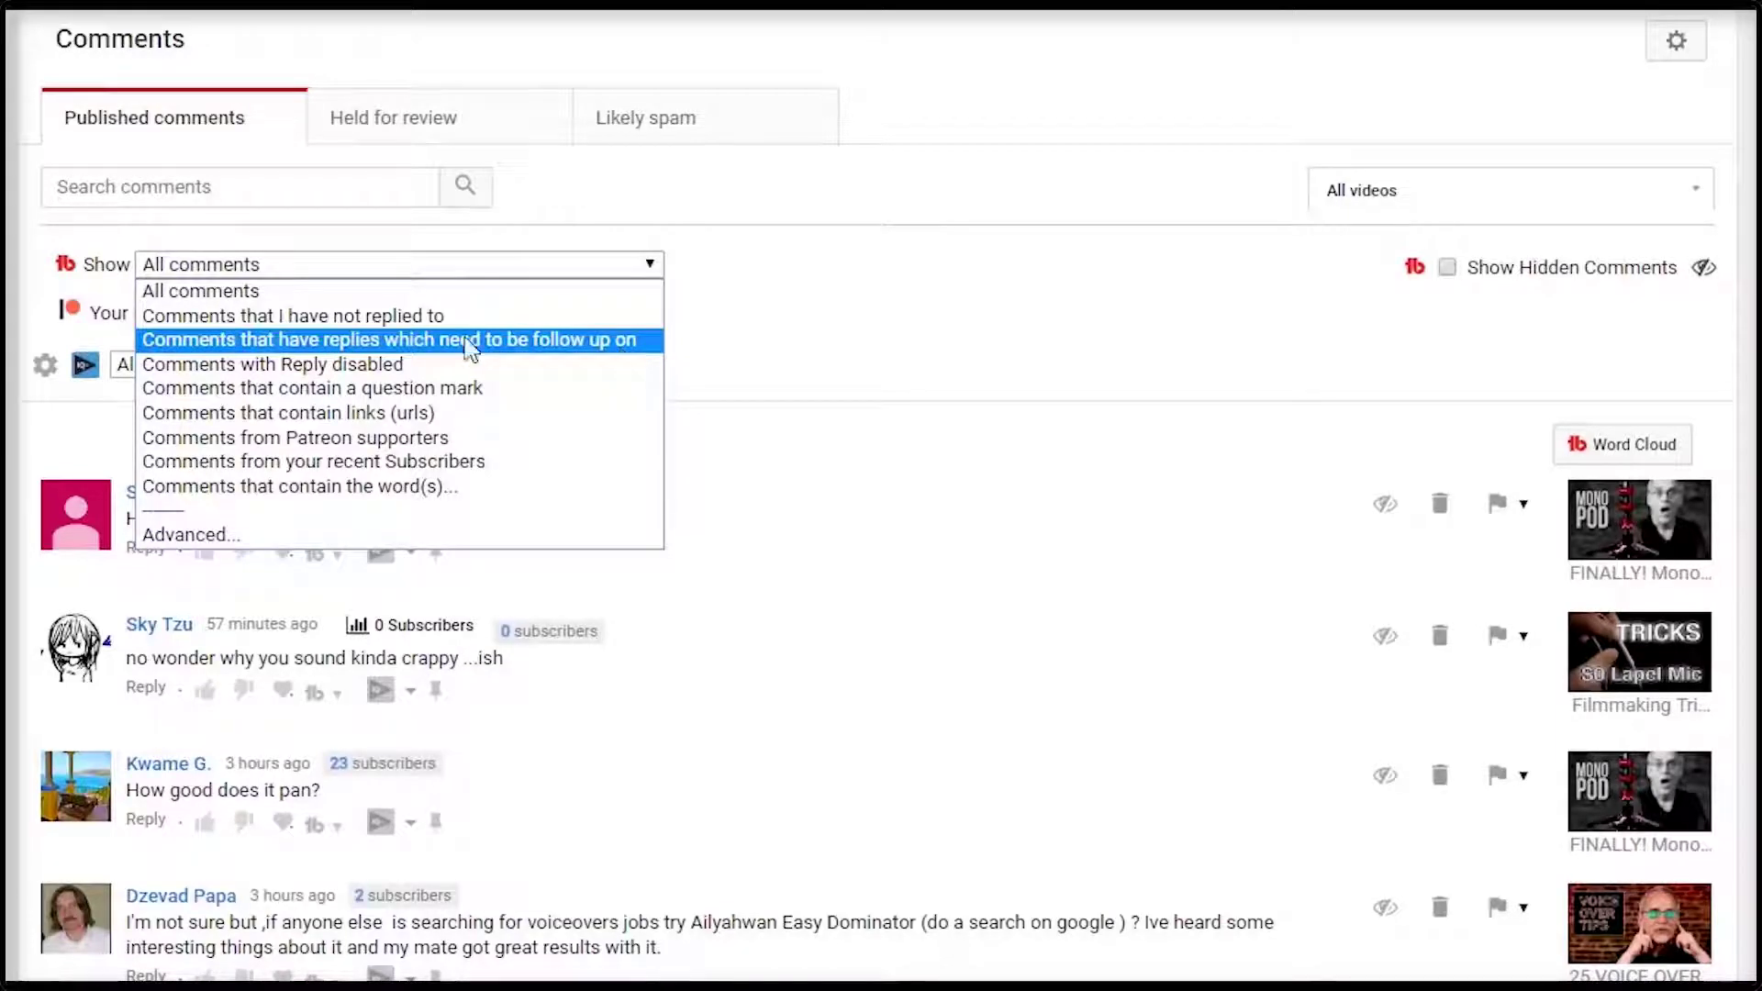
{"action": "left_click", "coordinate": [403, 341]}
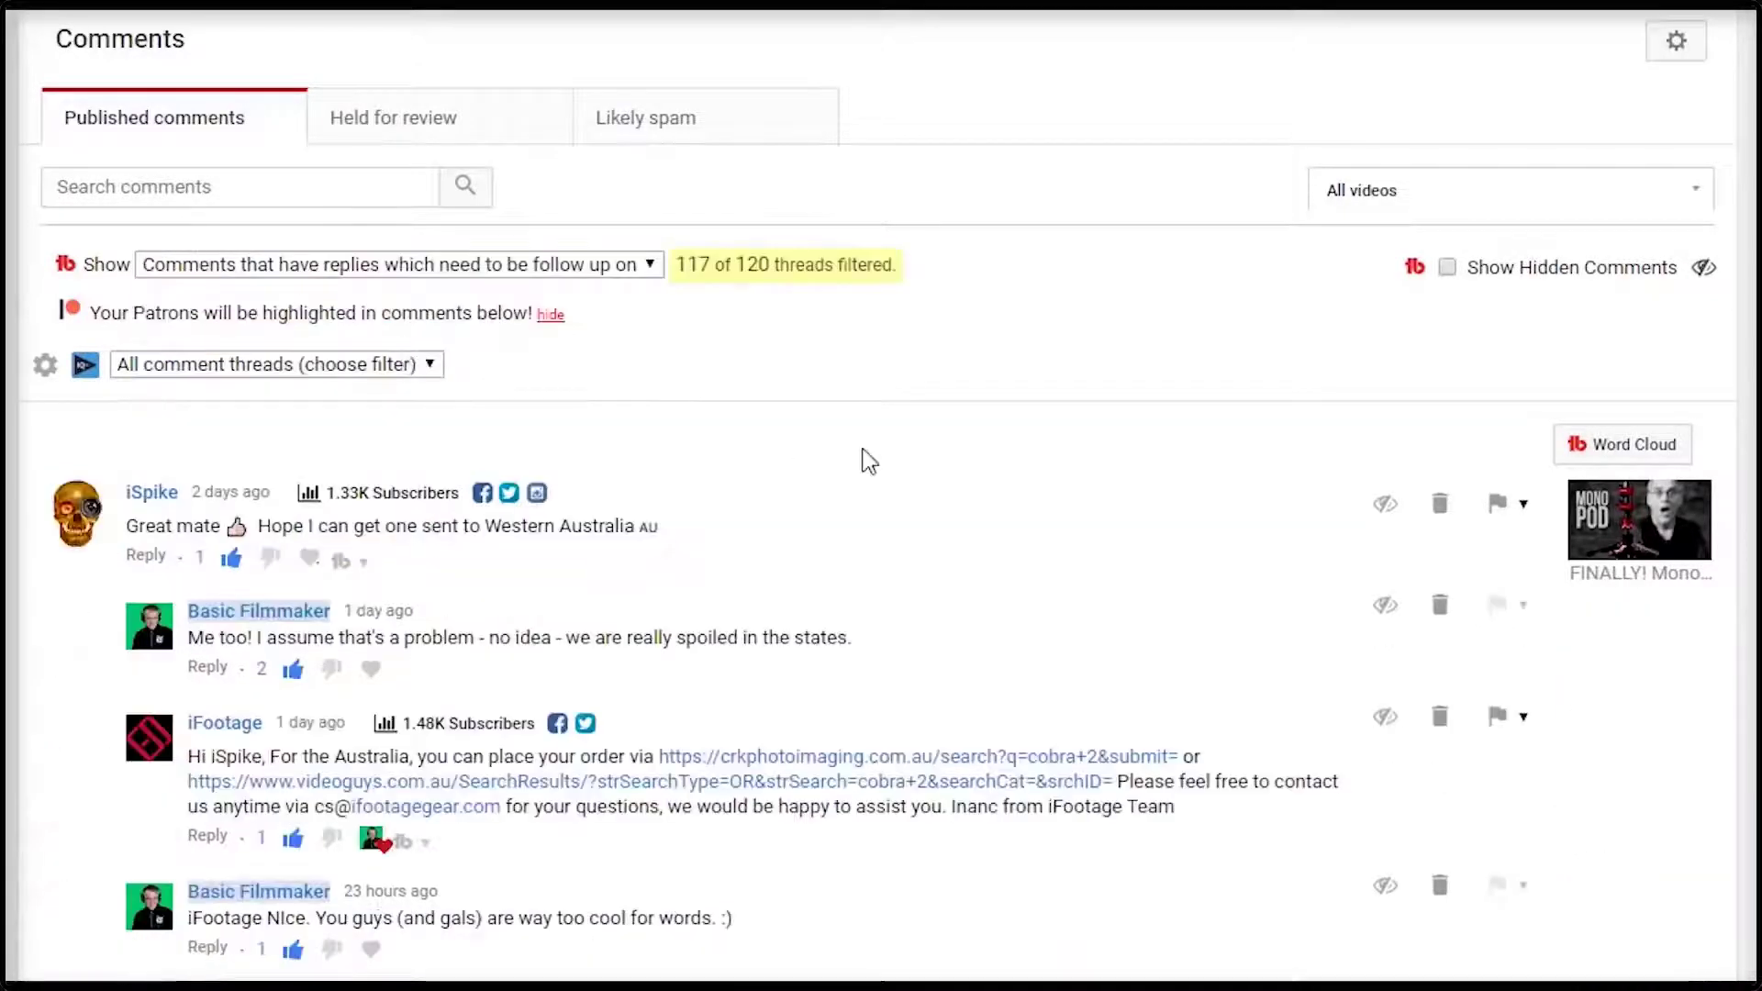
{"action": "scroll", "coordinate": [865, 459], "scroll_direction": "down", "scroll_amount": 10}
{"action": "scroll", "coordinate": [863, 459], "scroll_direction": "down", "scroll_amount": 20}
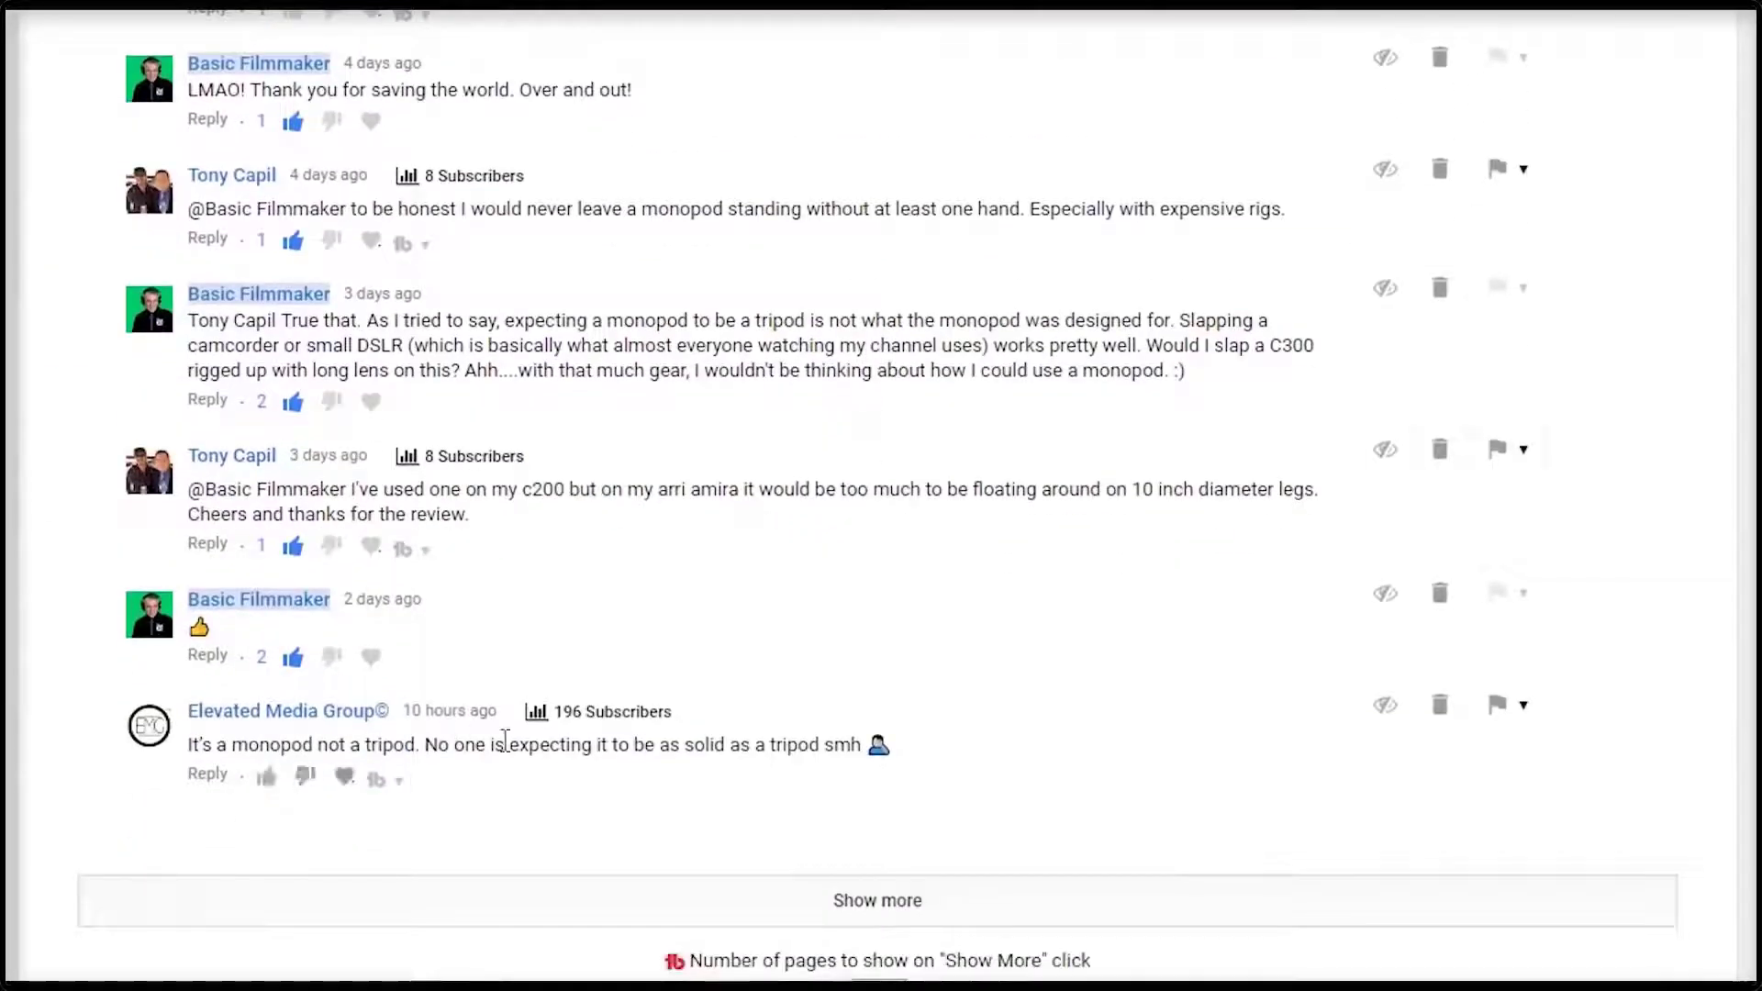
{"action": "scroll", "coordinate": [496, 734], "scroll_direction": "up", "scroll_amount": 10}
{"action": "scroll", "coordinate": [487, 726], "scroll_direction": "up", "scroll_amount": 5}
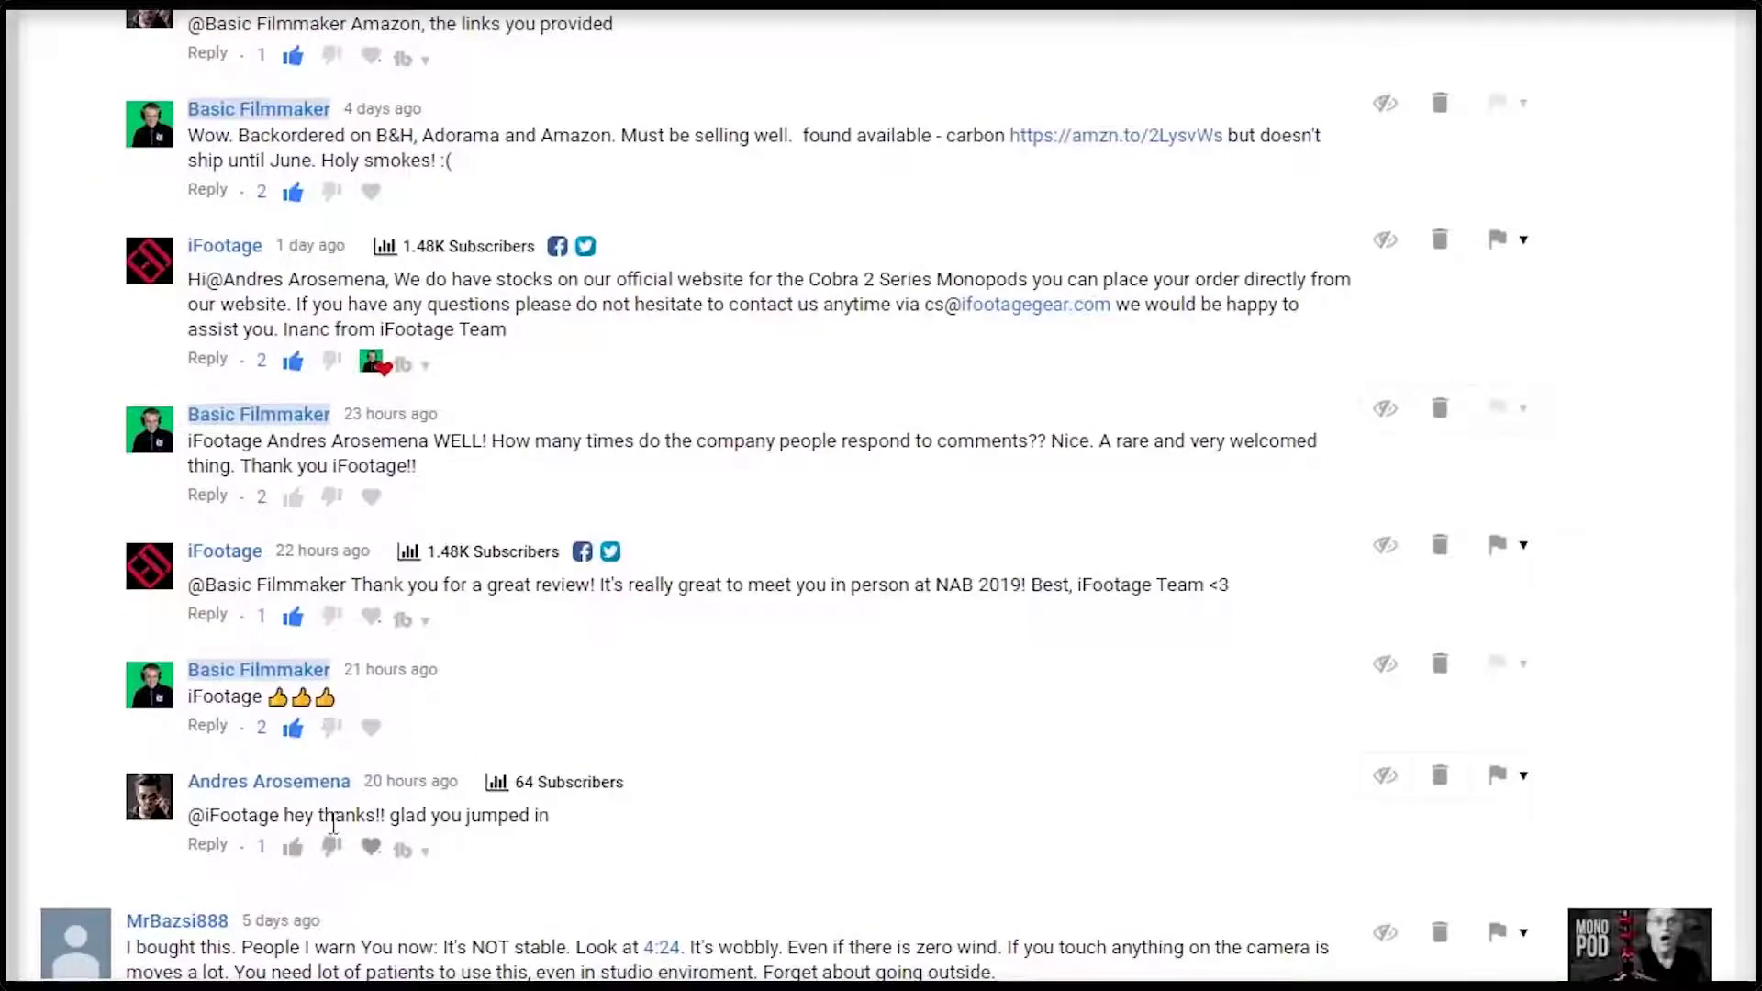
{"action": "scroll", "coordinate": [564, 817], "scroll_direction": "up", "scroll_amount": 15}
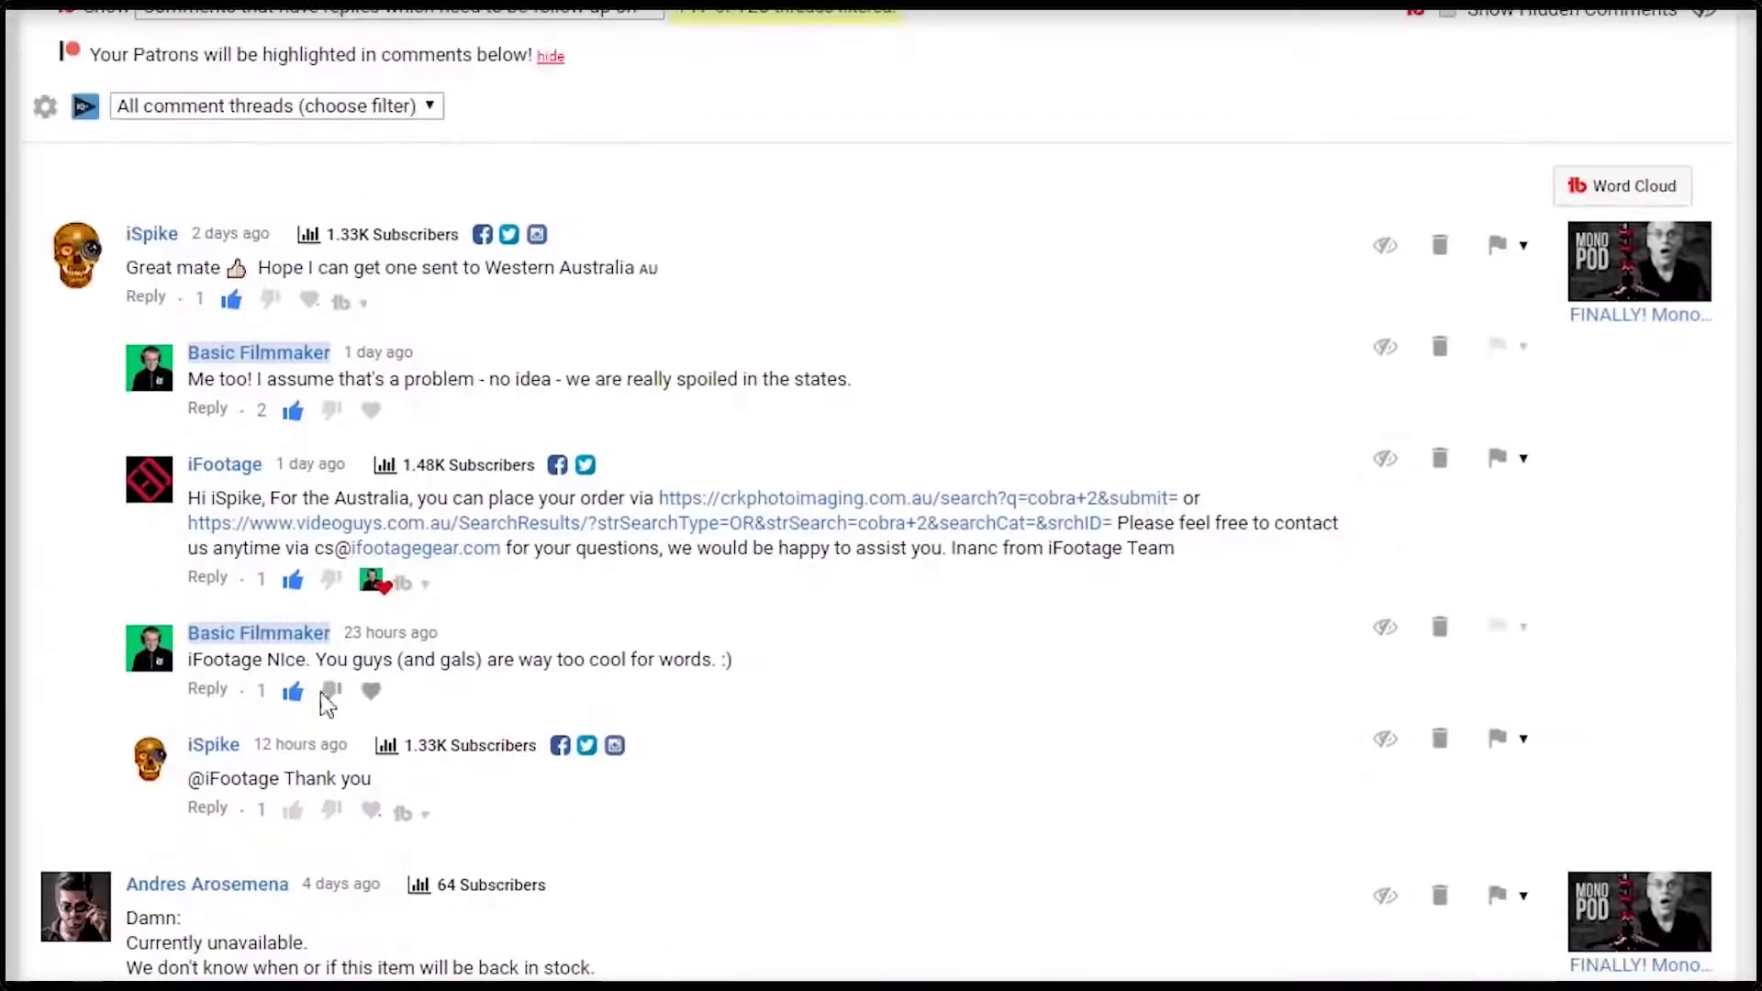
{"action": "scroll", "coordinate": [347, 779], "scroll_direction": "up", "scroll_amount": 3}
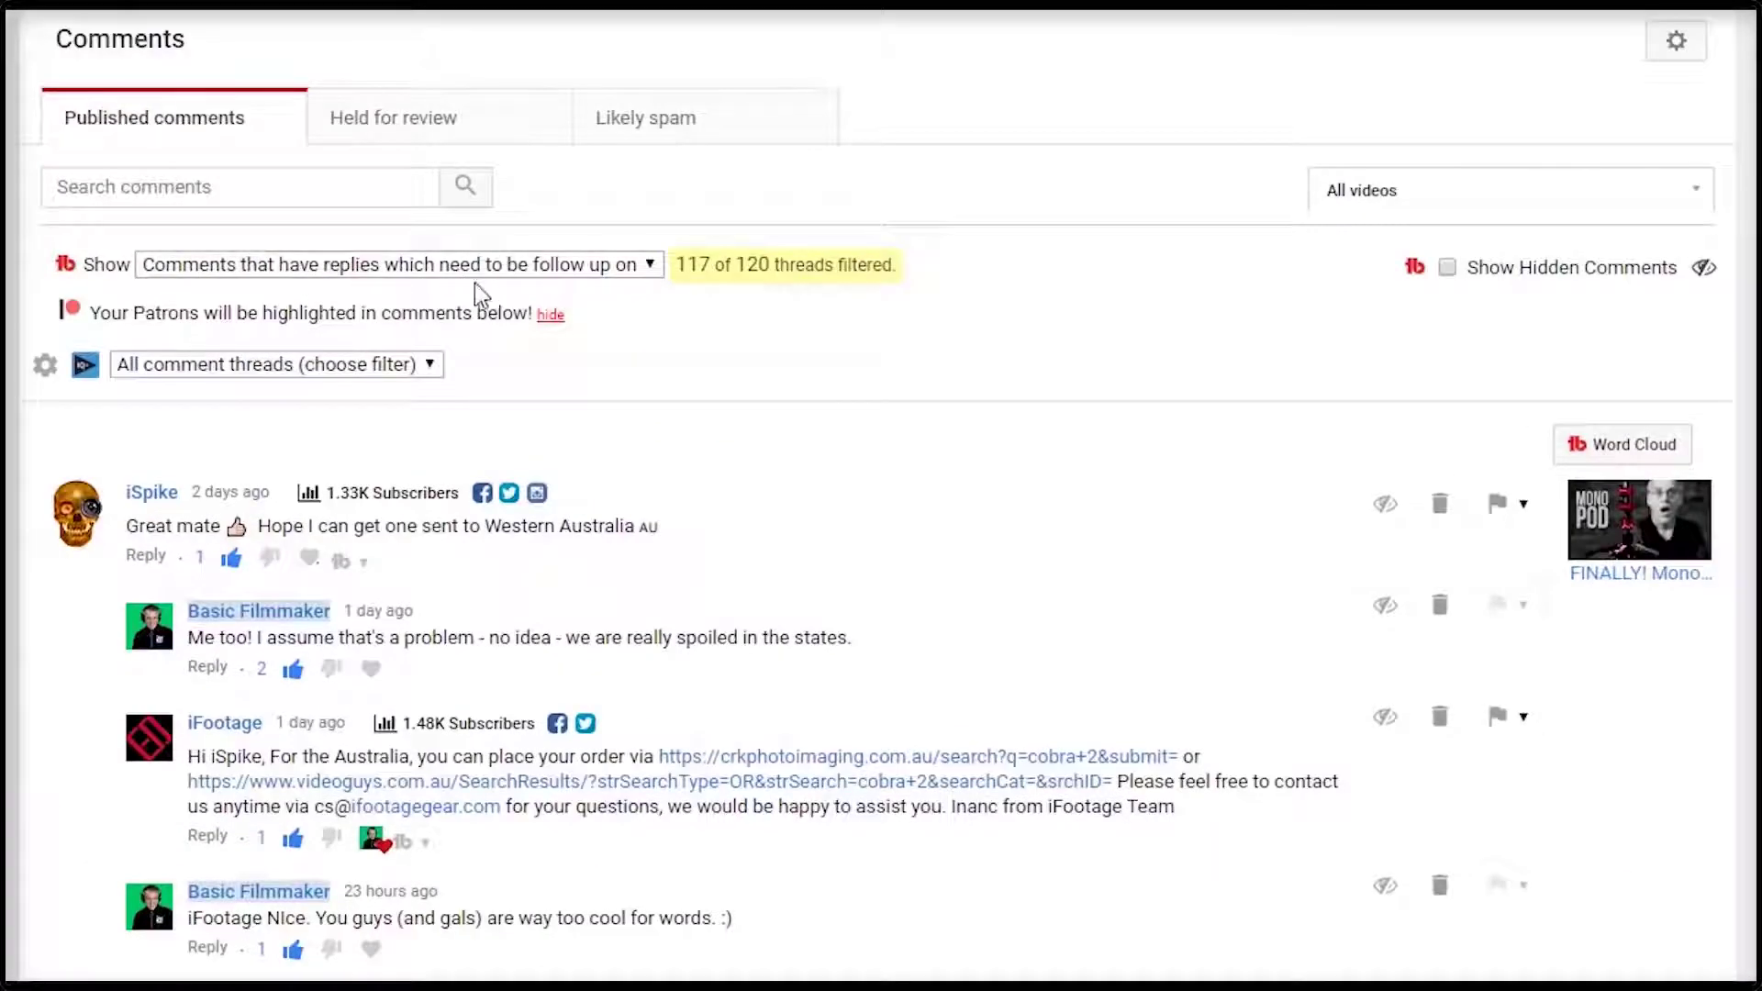
Filter the list to "Comments that I have not replied to" and review the unanswered comments.
{"action": "left_click", "coordinate": [466, 266]}
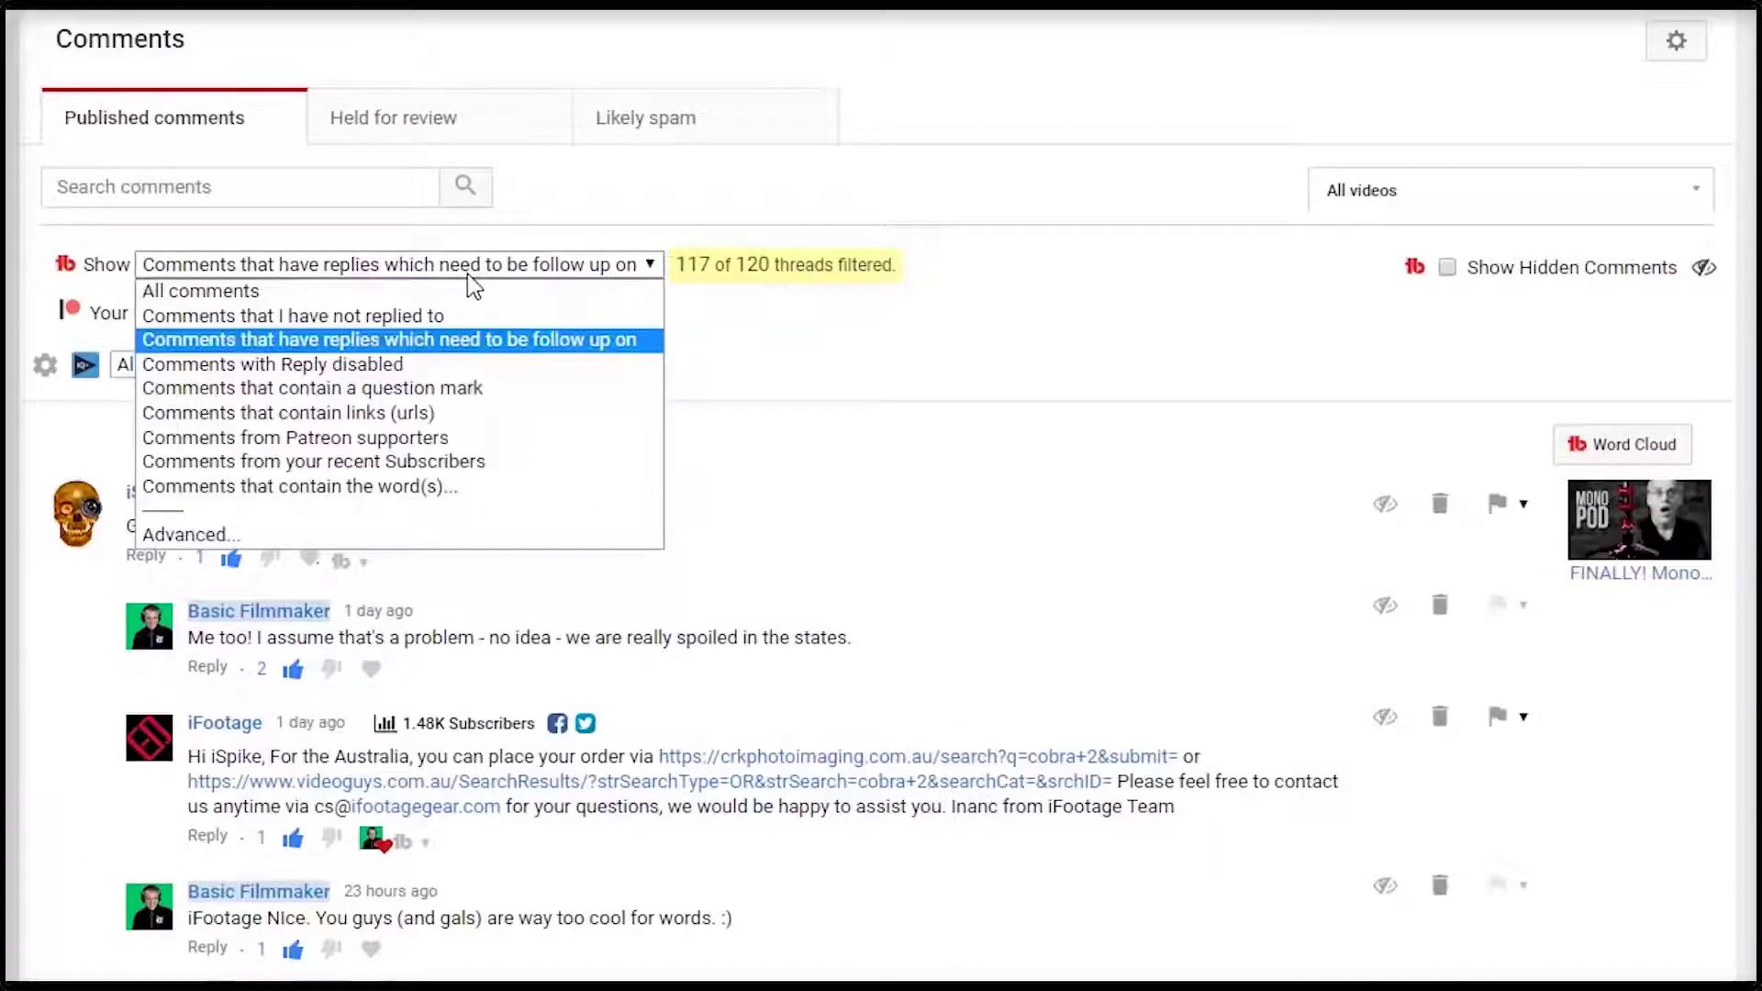
{"action": "left_click", "coordinate": [433, 317]}
{"action": "scroll", "coordinate": [876, 473], "scroll_direction": "down", "scroll_amount": 5}
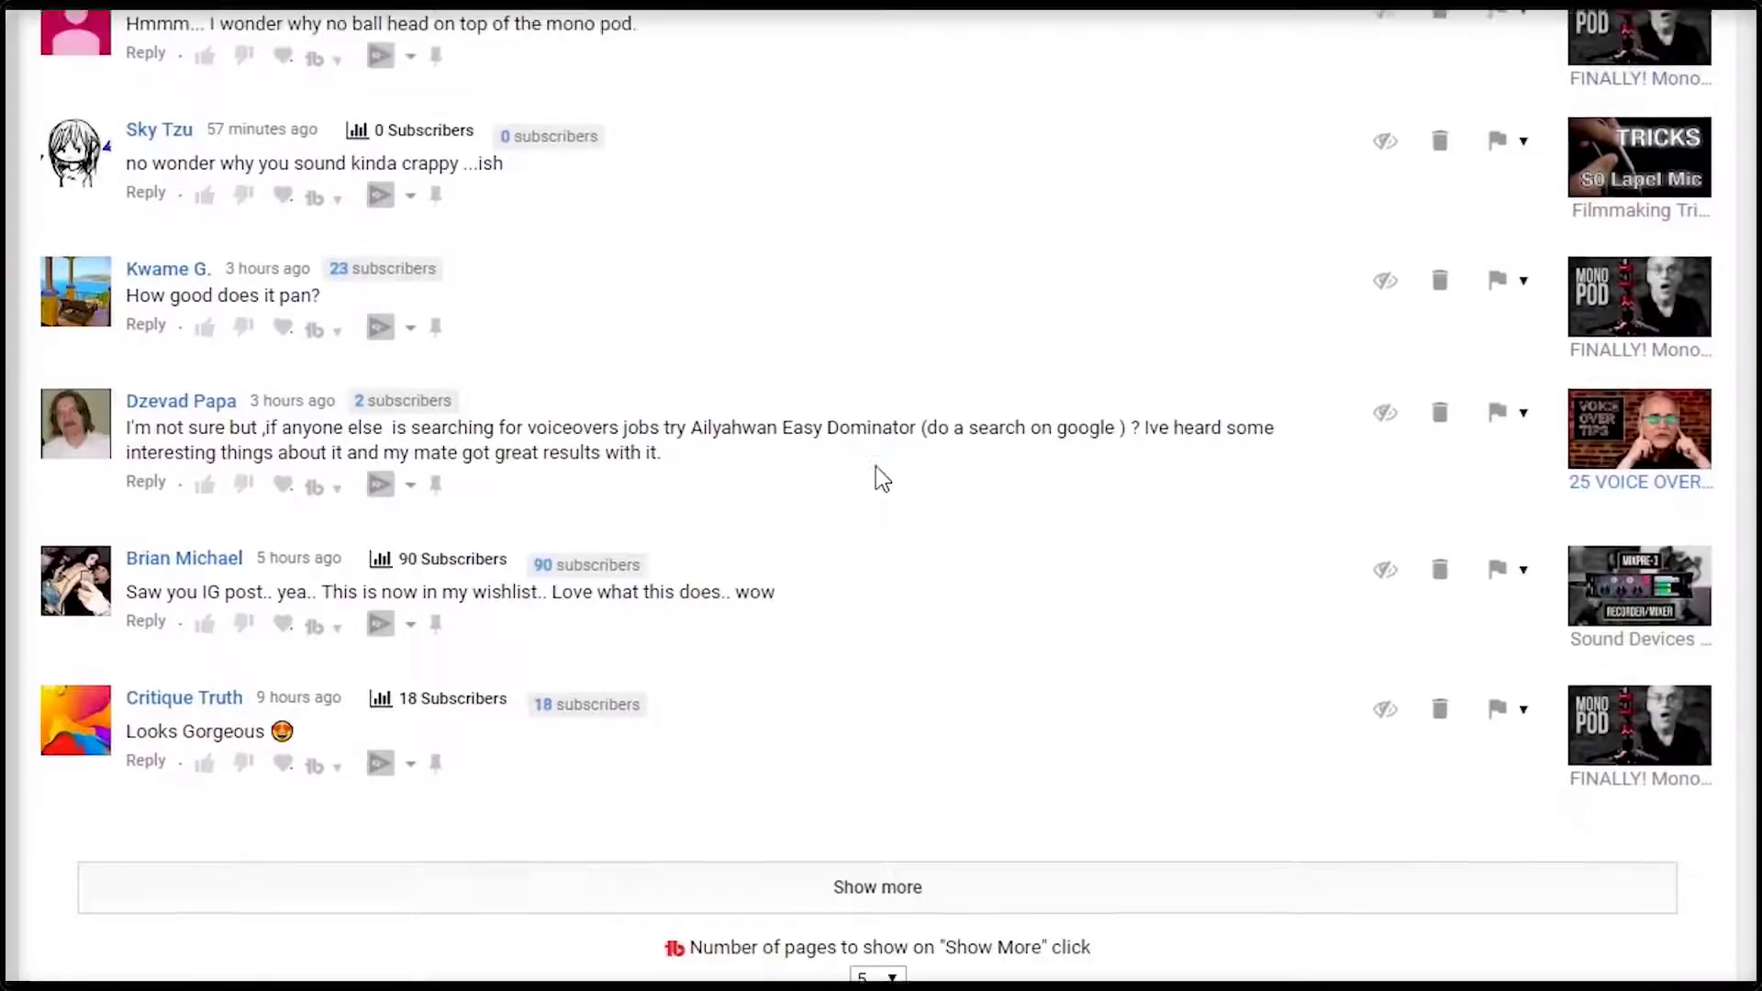
{"action": "scroll", "coordinate": [882, 477], "scroll_direction": "up", "scroll_amount": 4}
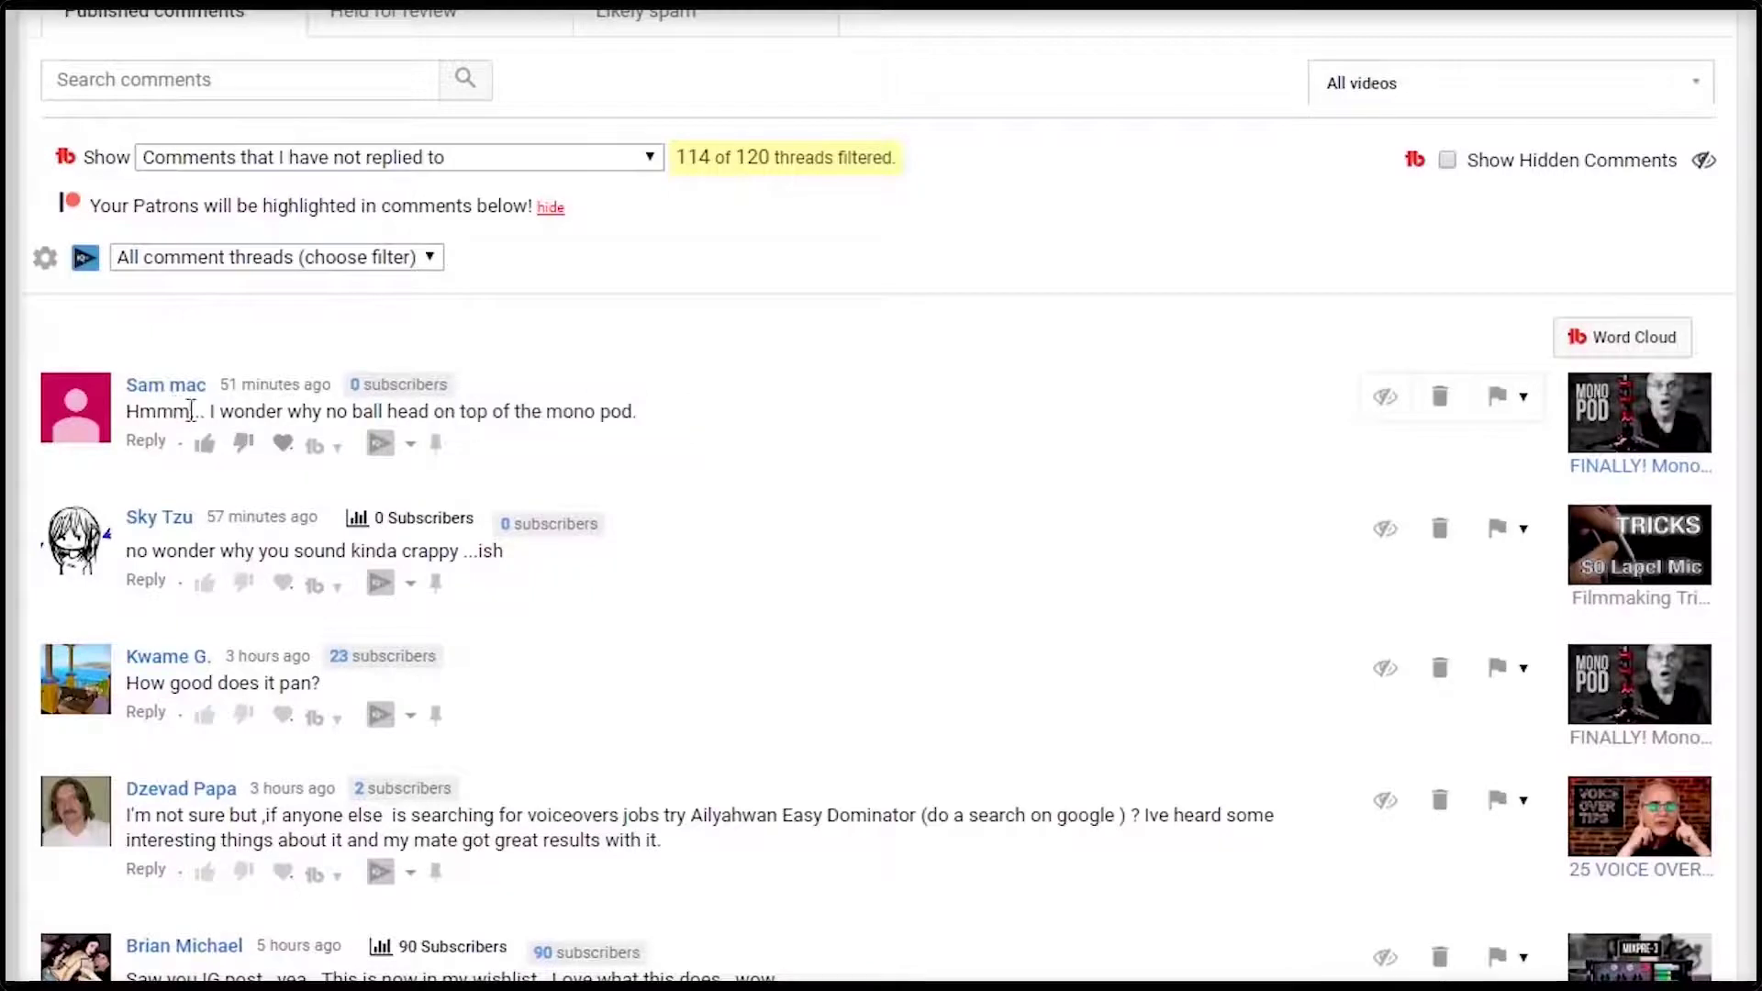
Like the ball head comment and start replying "It's usual to get a fluid head and mount it. That way, you're not forced into a particular".
{"action": "left_click", "coordinate": [147, 444]}
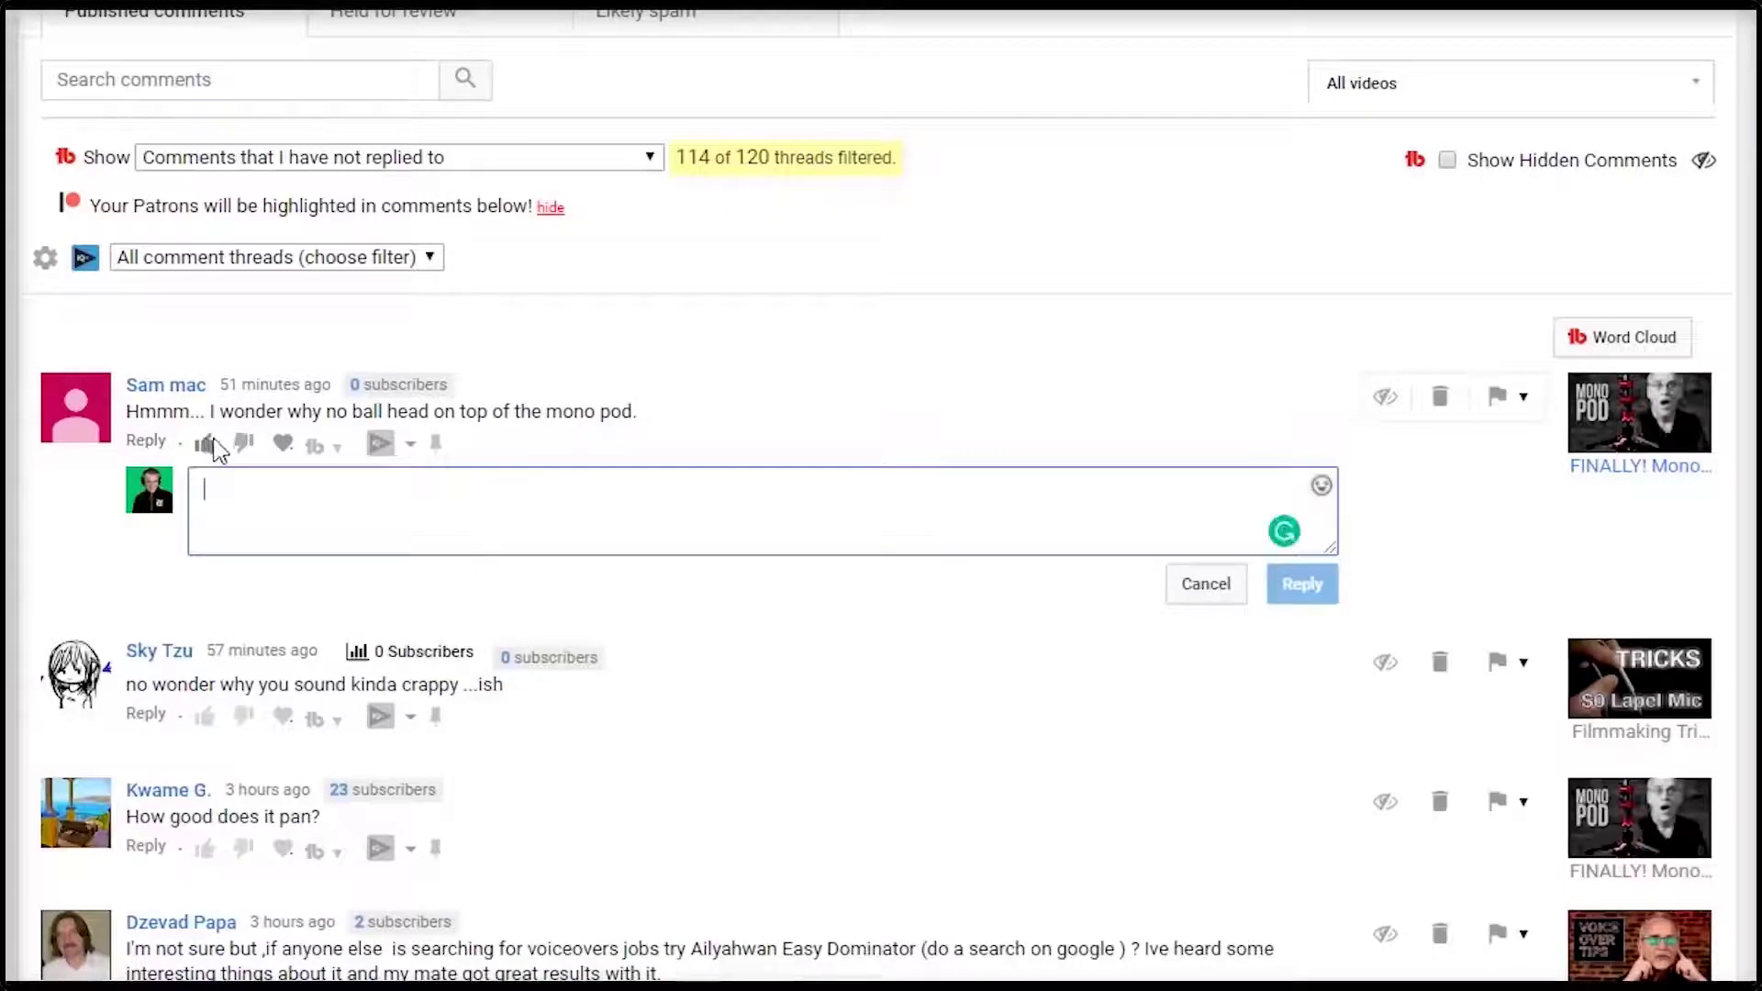
{"action": "left_click", "coordinate": [206, 445]}
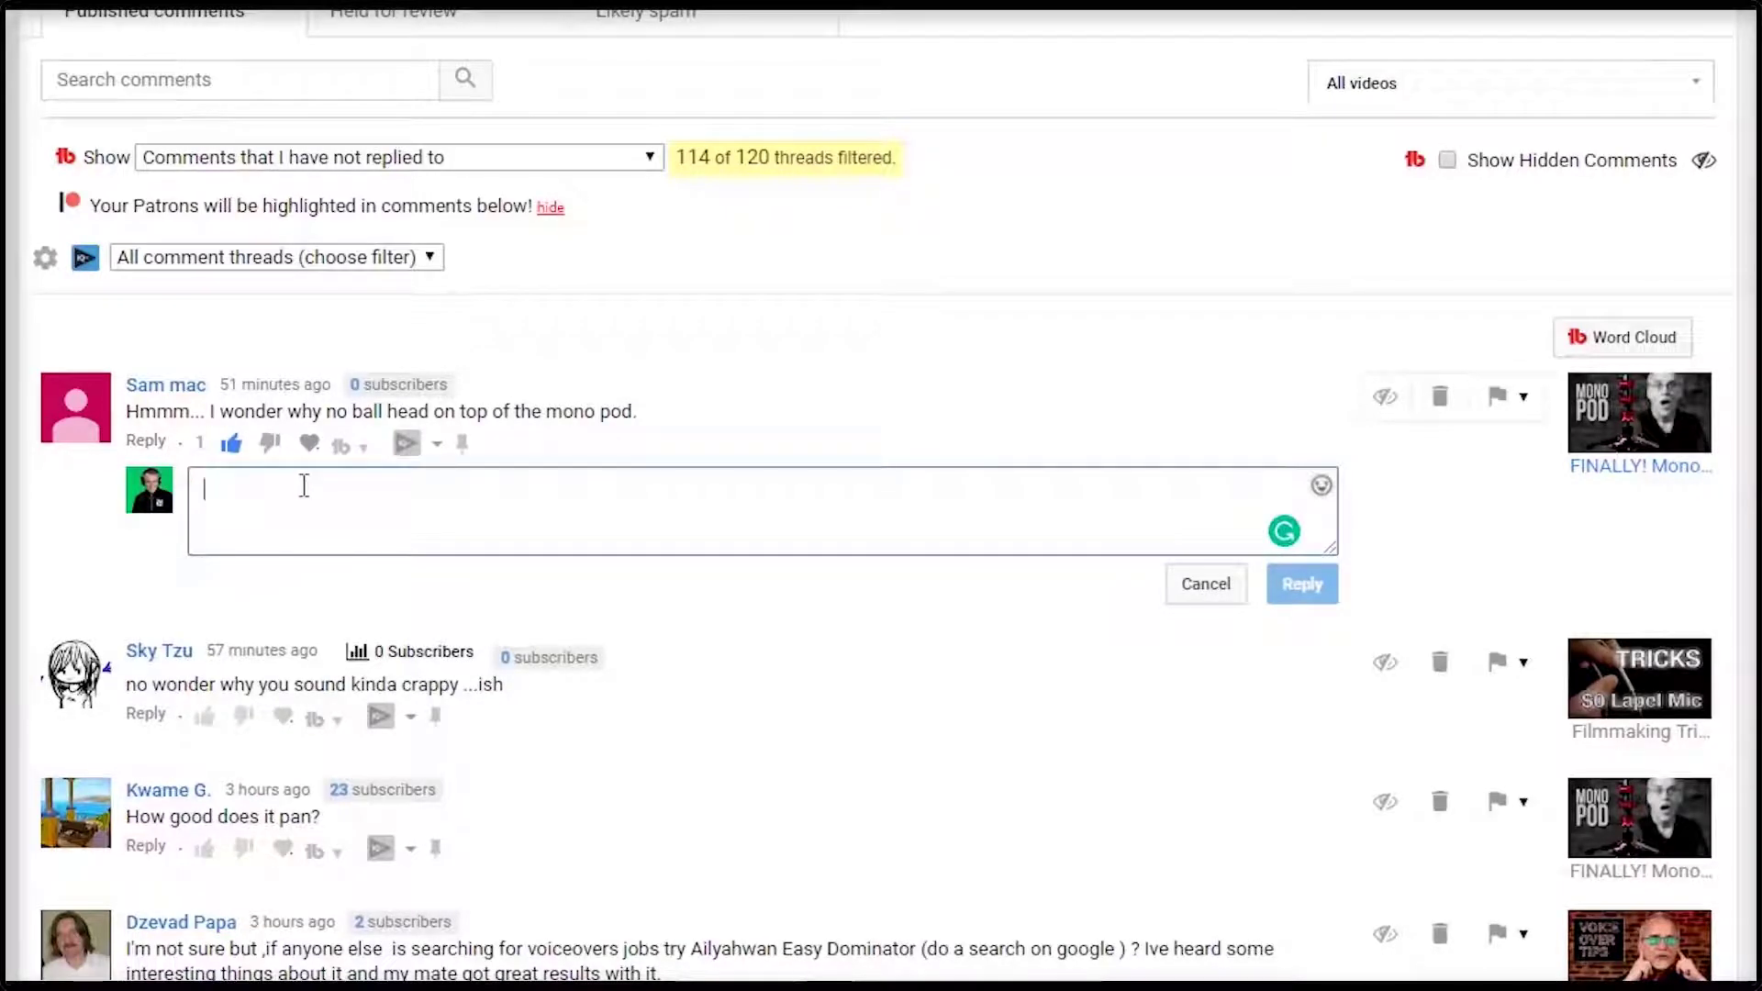
{"action": "type", "text": "It's usual"}
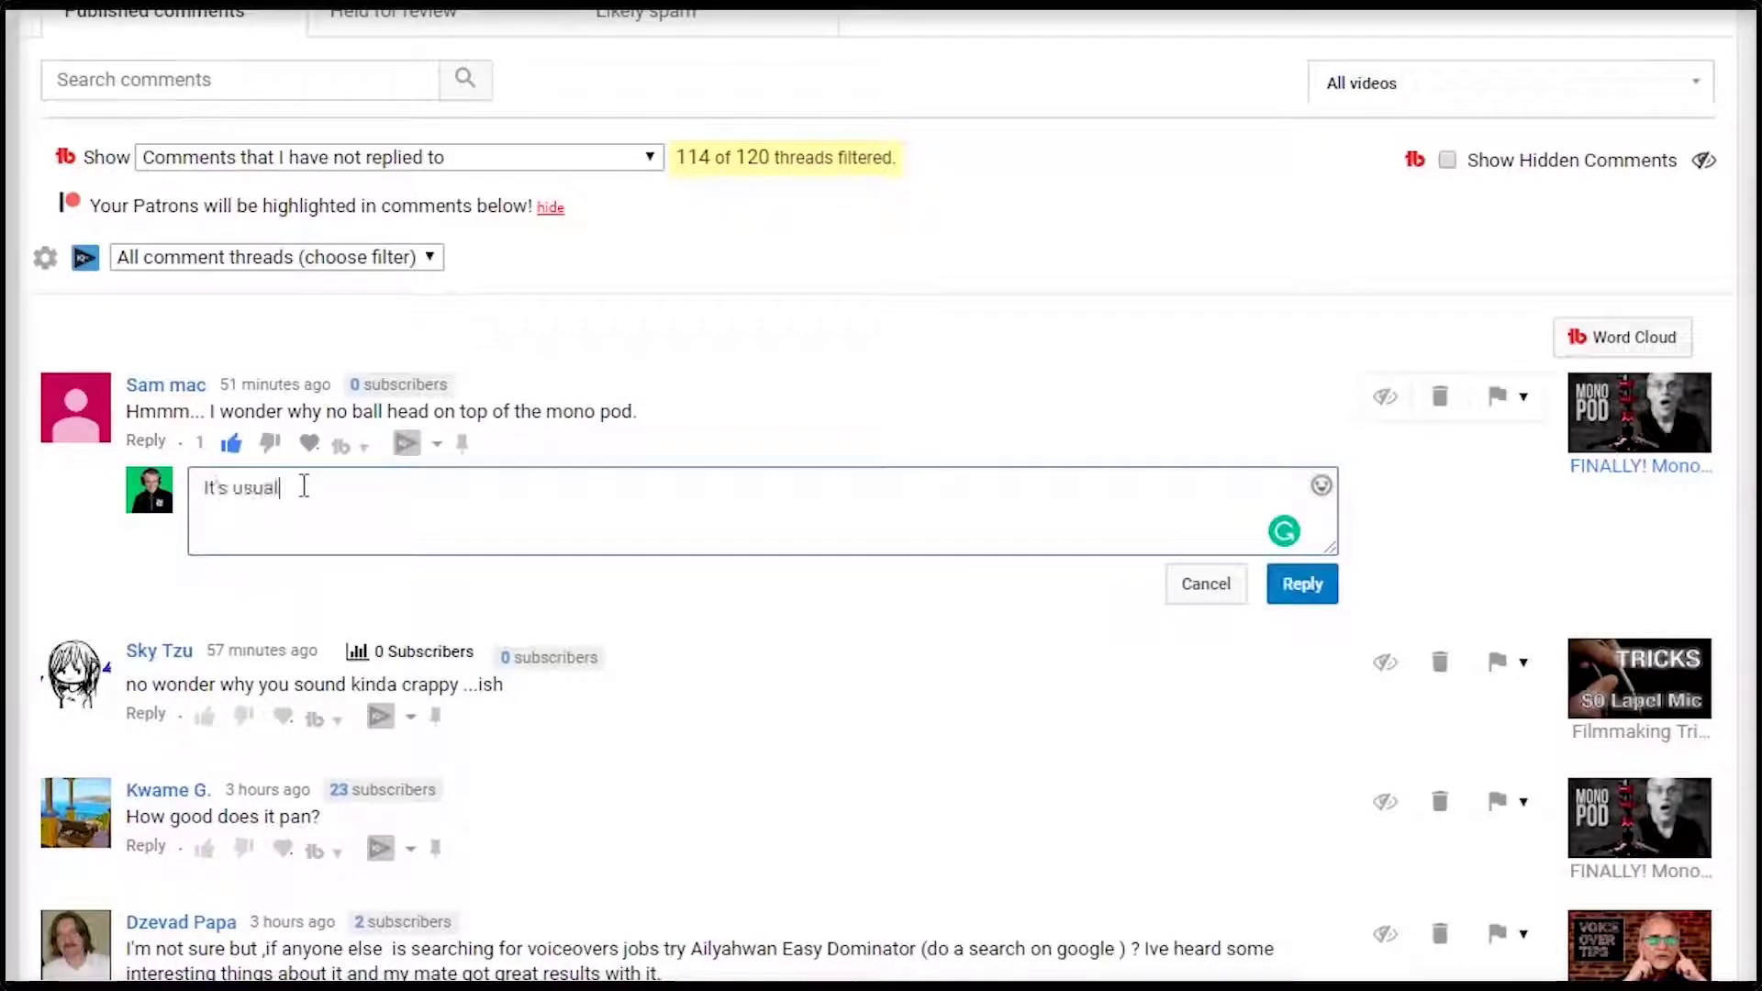
{"action": "type", "text": " to get a fluid head and mount it. That way, "}
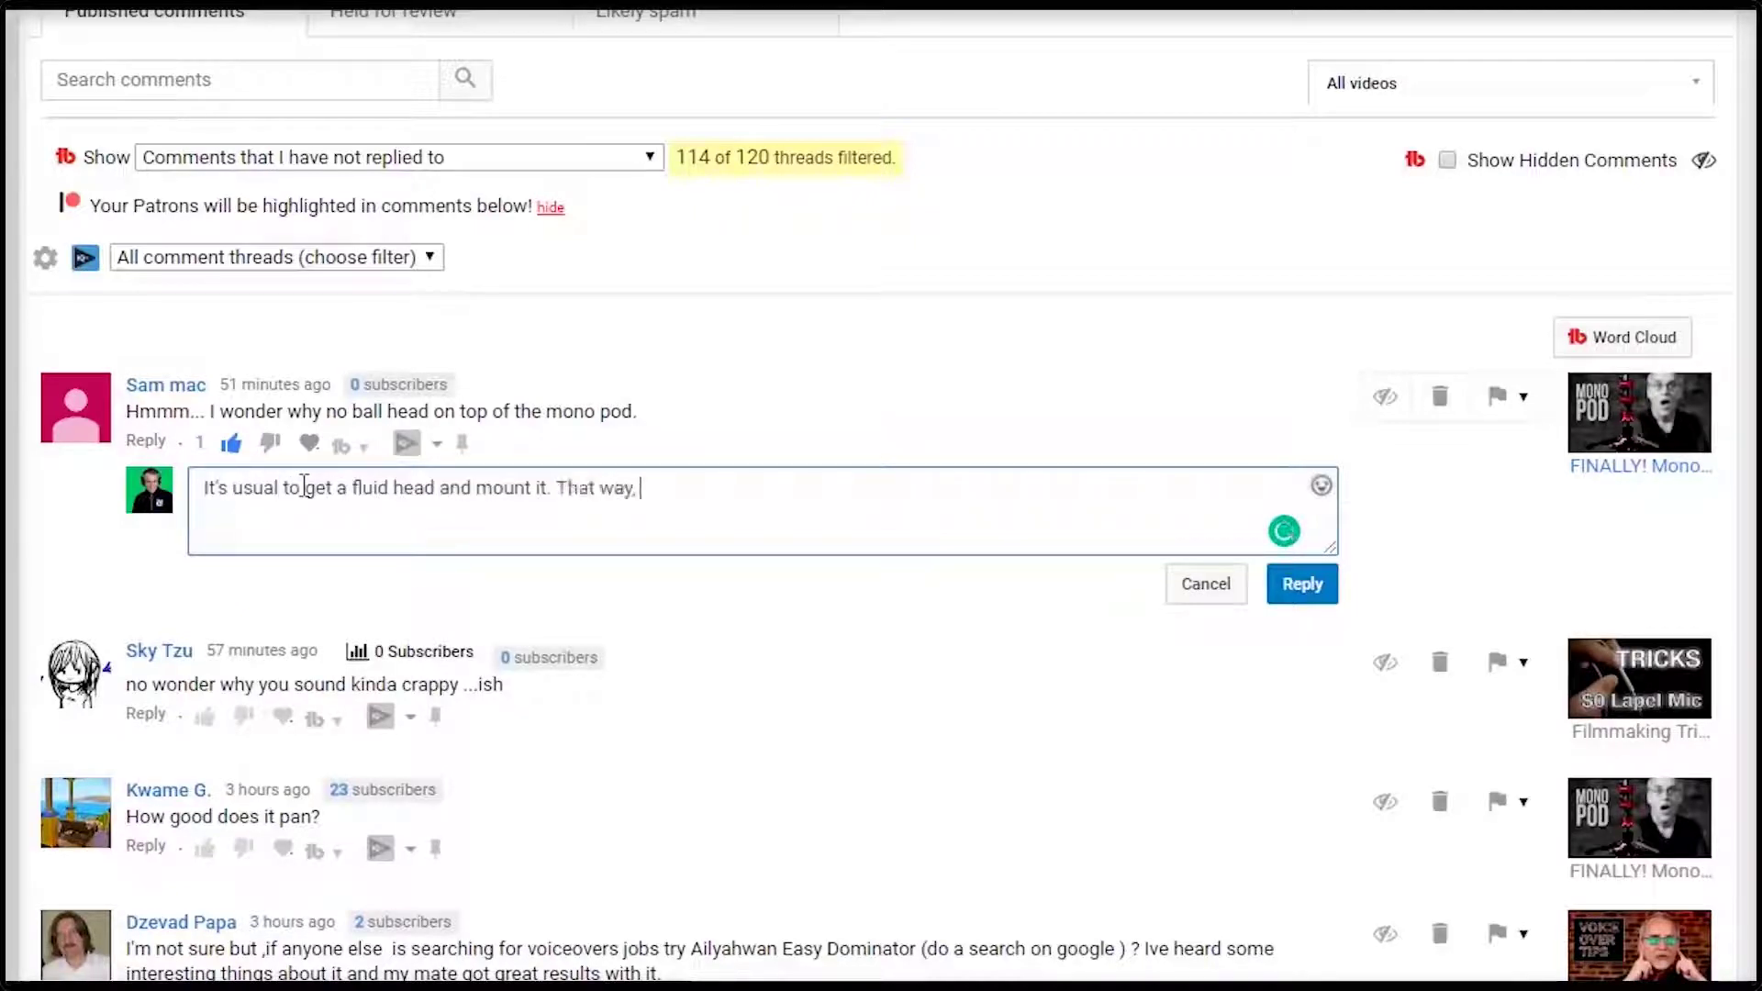
{"action": "type", "text": "you're not forced into a particular"}
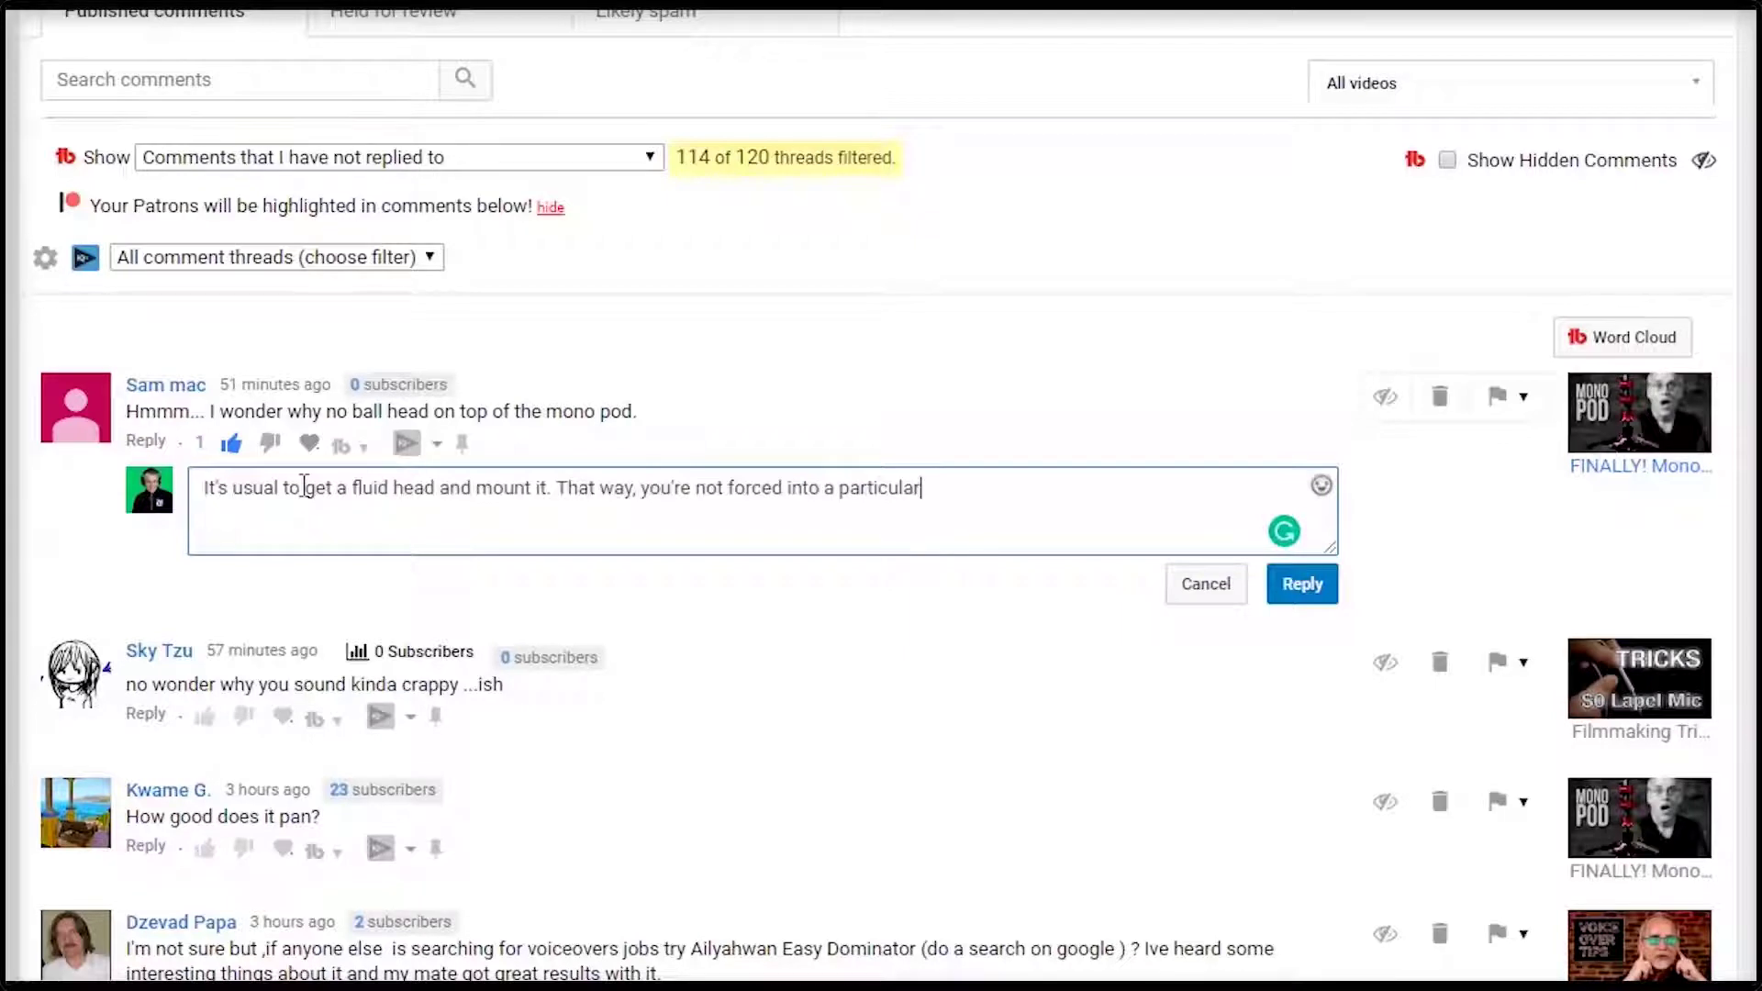
Continue the reply with "head, a.k.a. you may have manfrotto heads with those types of quick release plates, and if".
{"action": "type", "text": " head, a.k.a. y"}
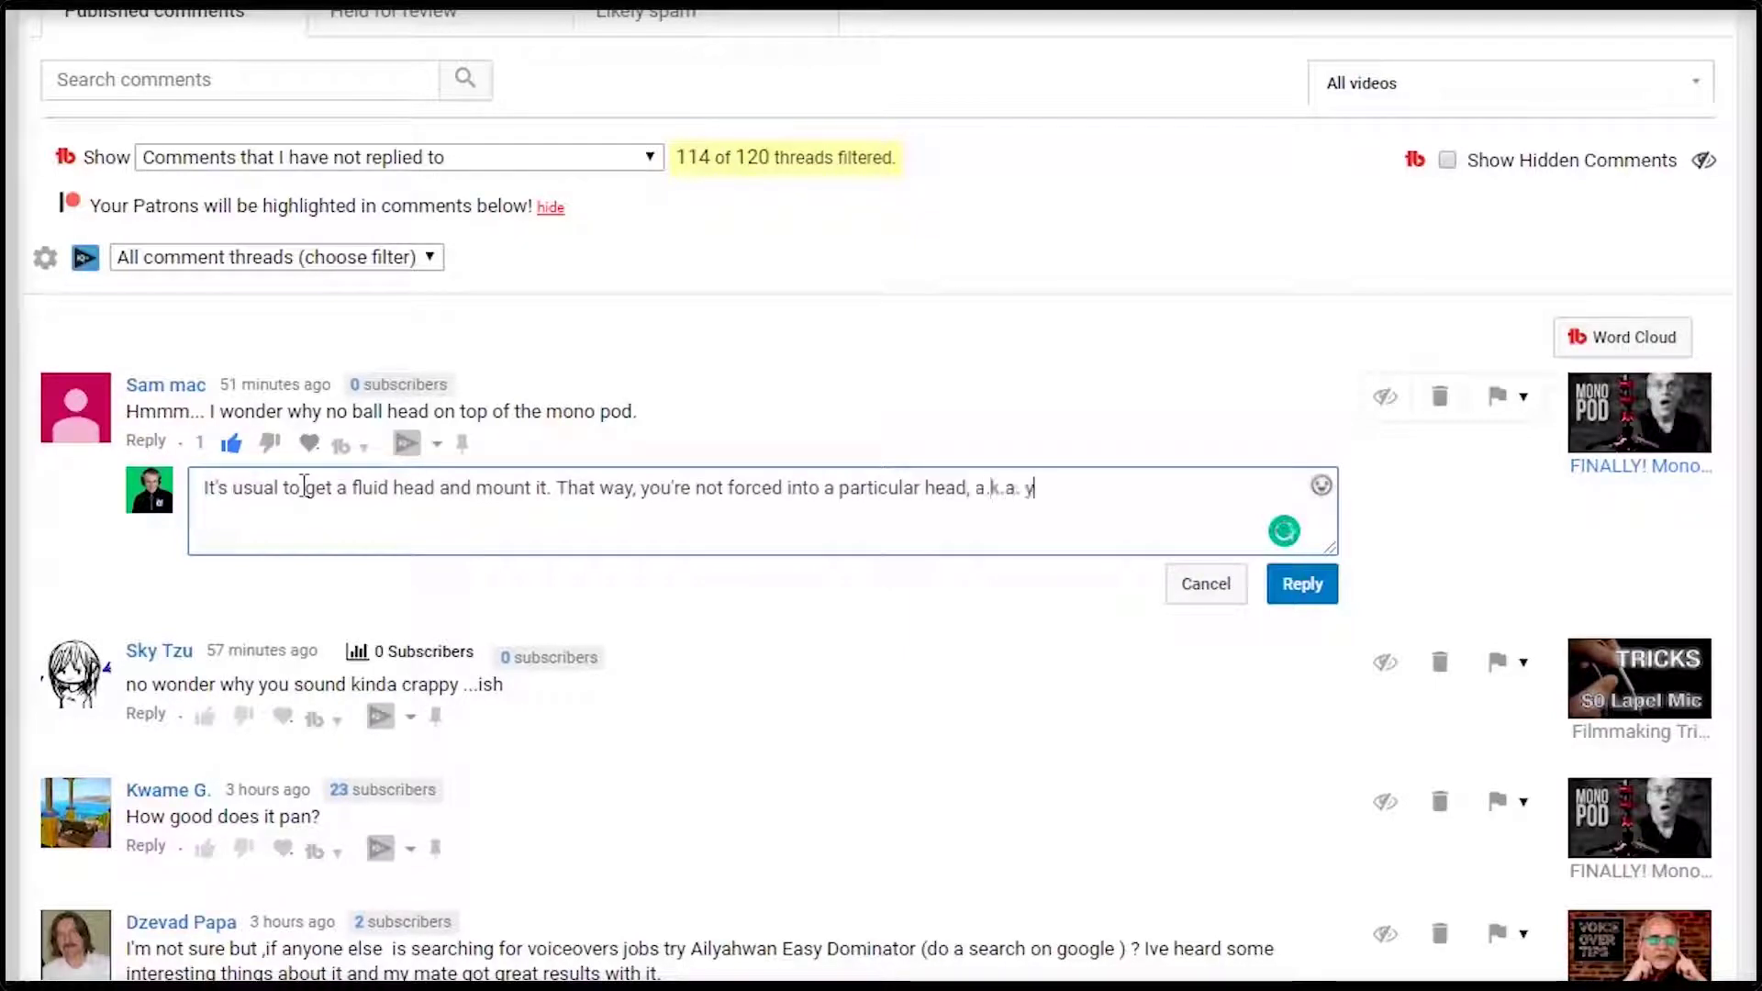
{"action": "type", "text": "ou may have manfrotto heads with "}
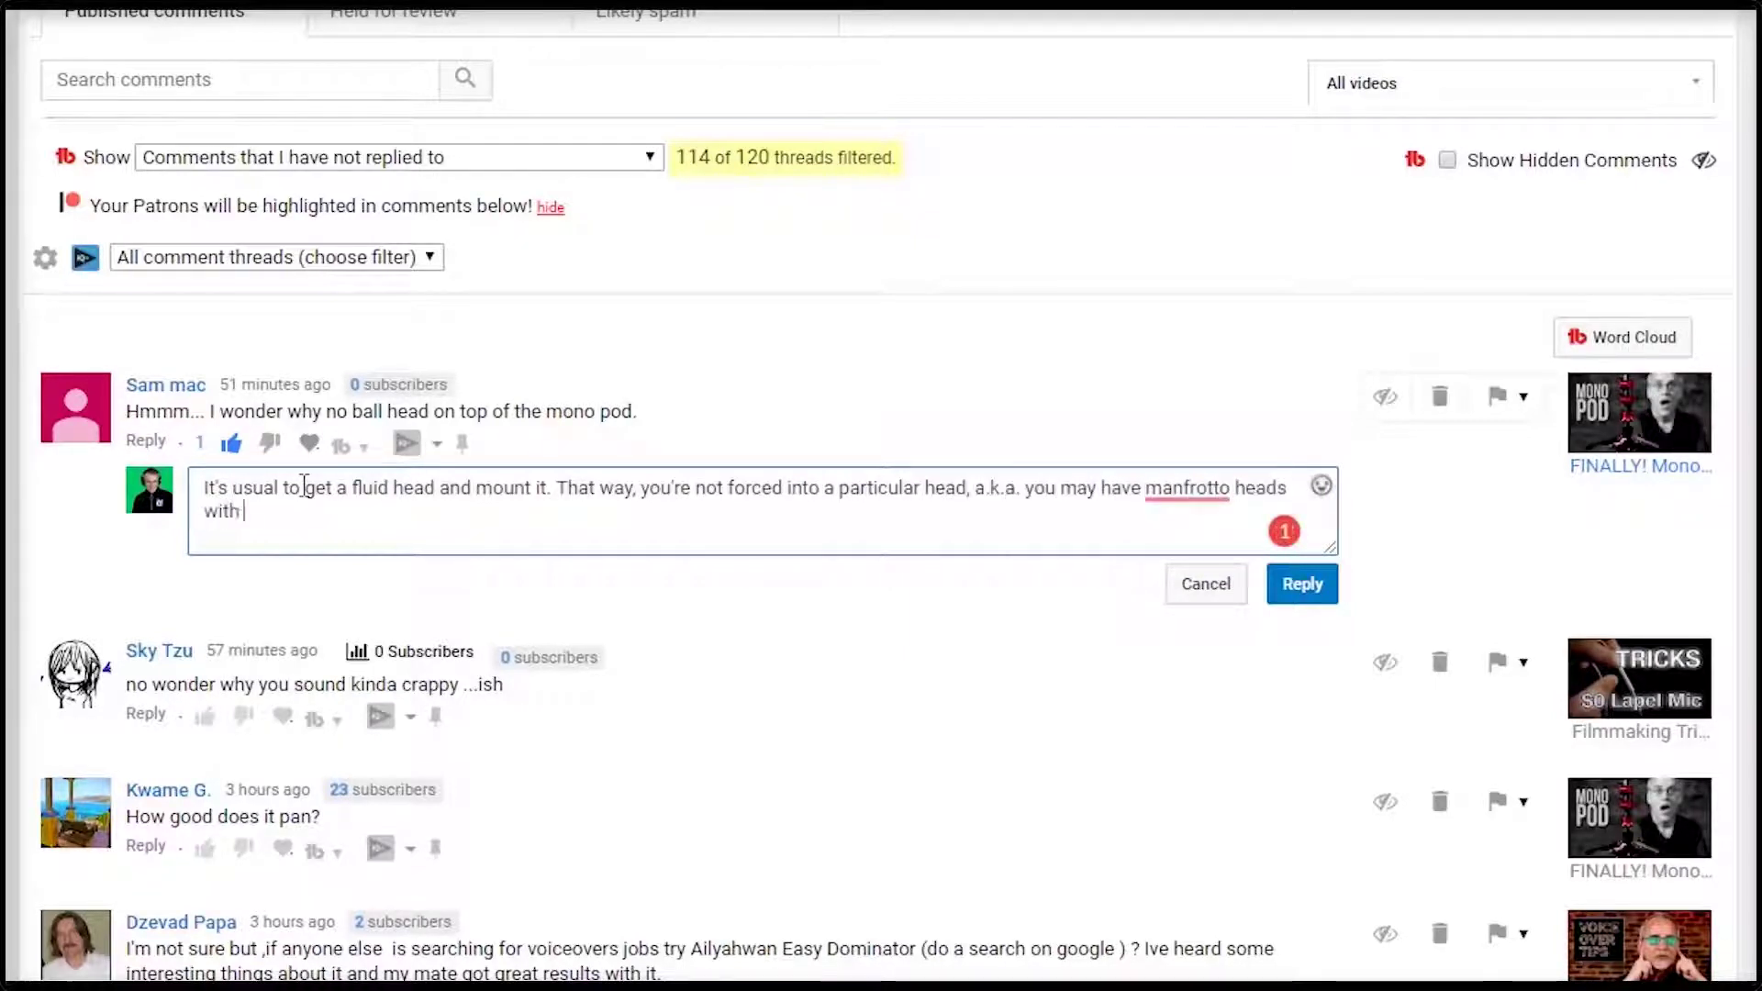
{"action": "type", "text": "those types of quick rele"}
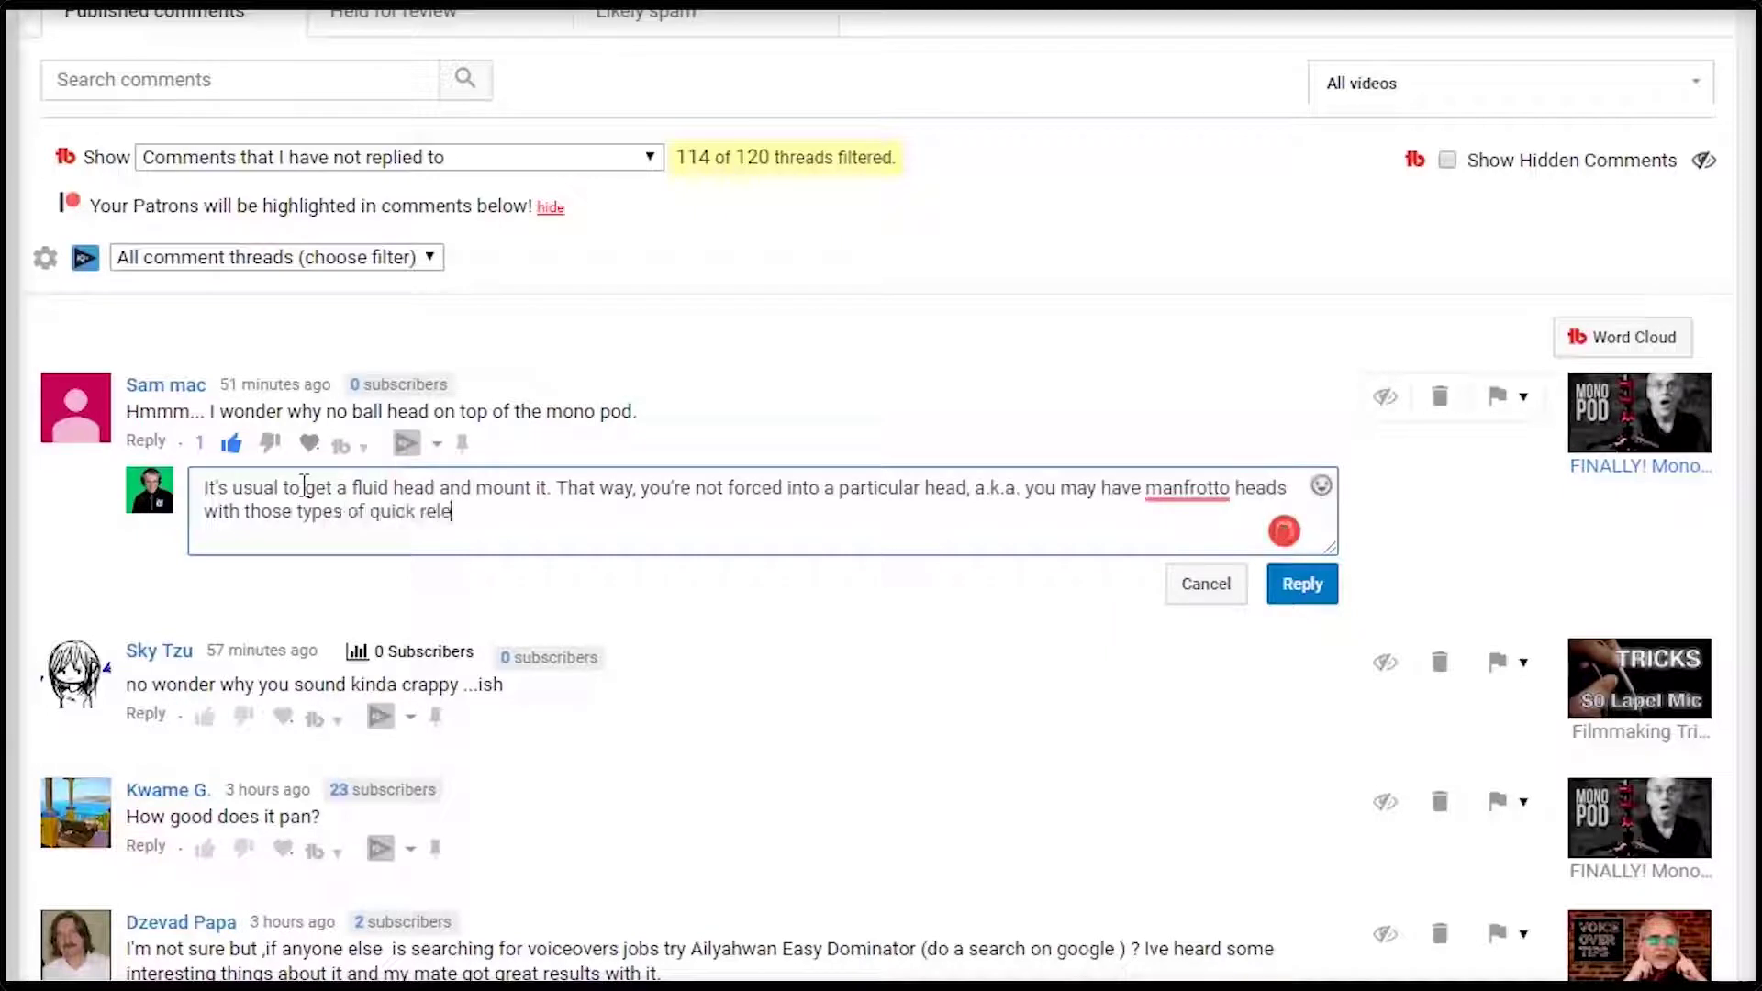
{"action": "type", "text": "ase plates, and if"}
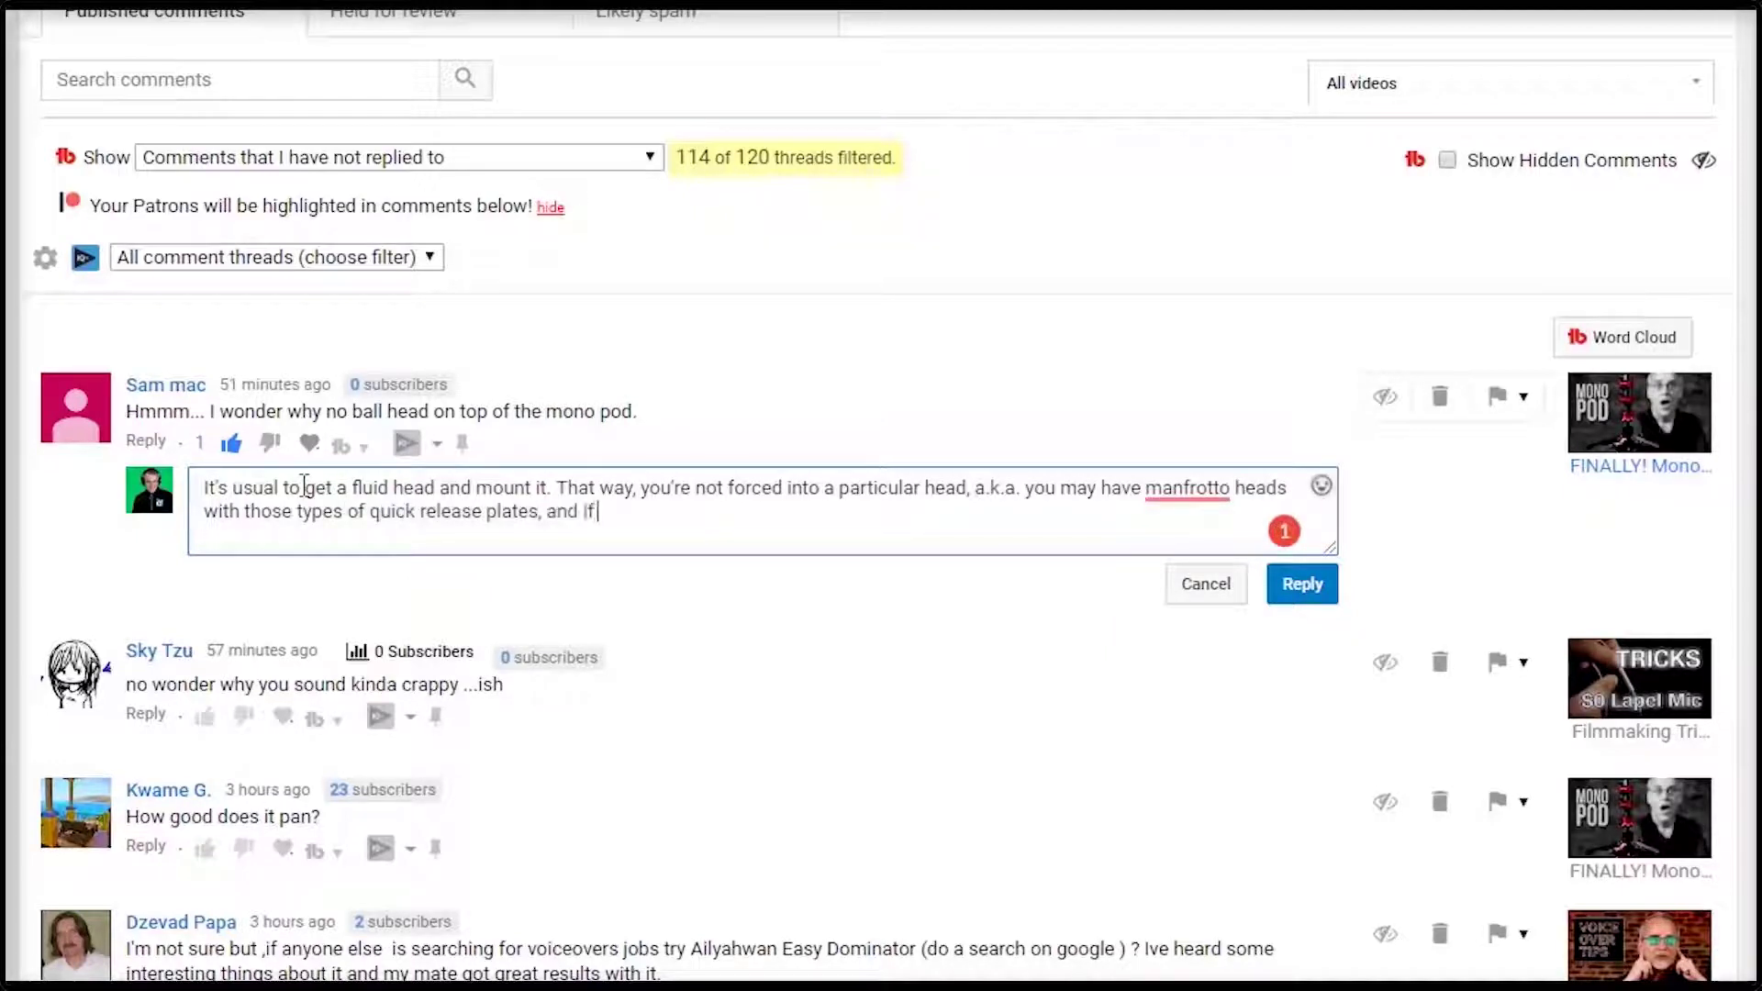
Finish the reply with "you have a ew head, they don't fit. In other words, options." and correct "ew" to "new".
{"action": "type", "text": " you have a ew head,"}
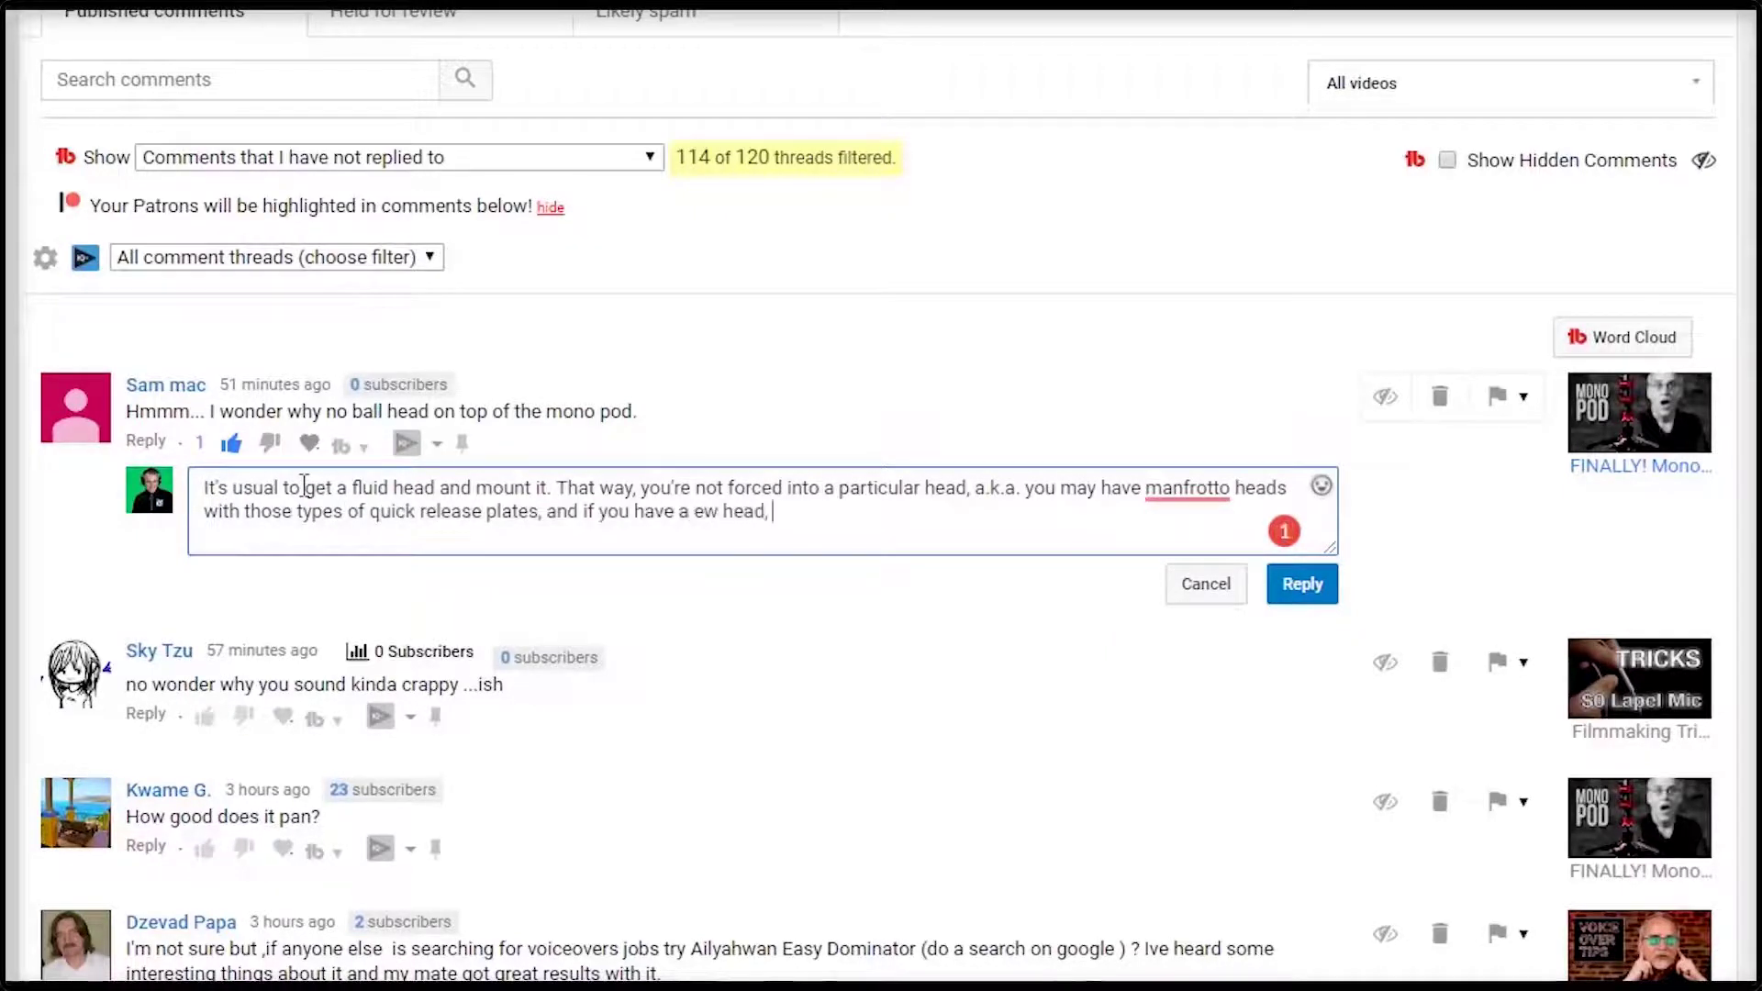
{"action": "type", "text": " they don't fit. In o"}
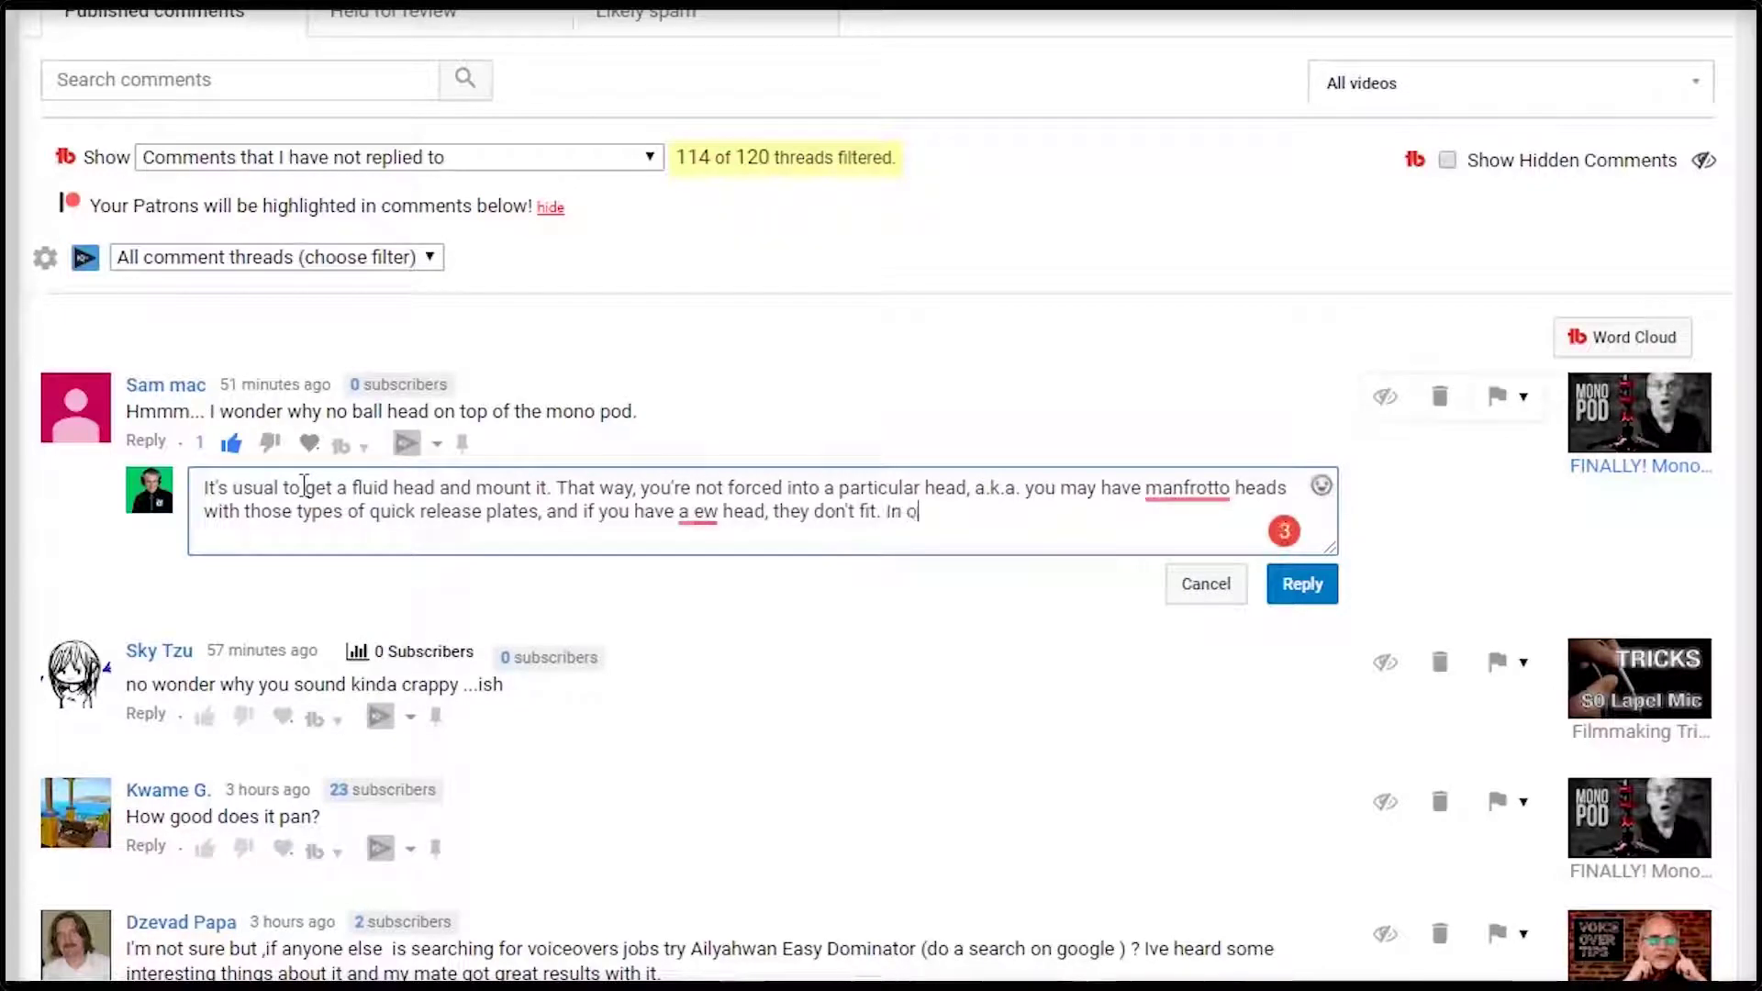
{"action": "type", "text": "ther words, options."}
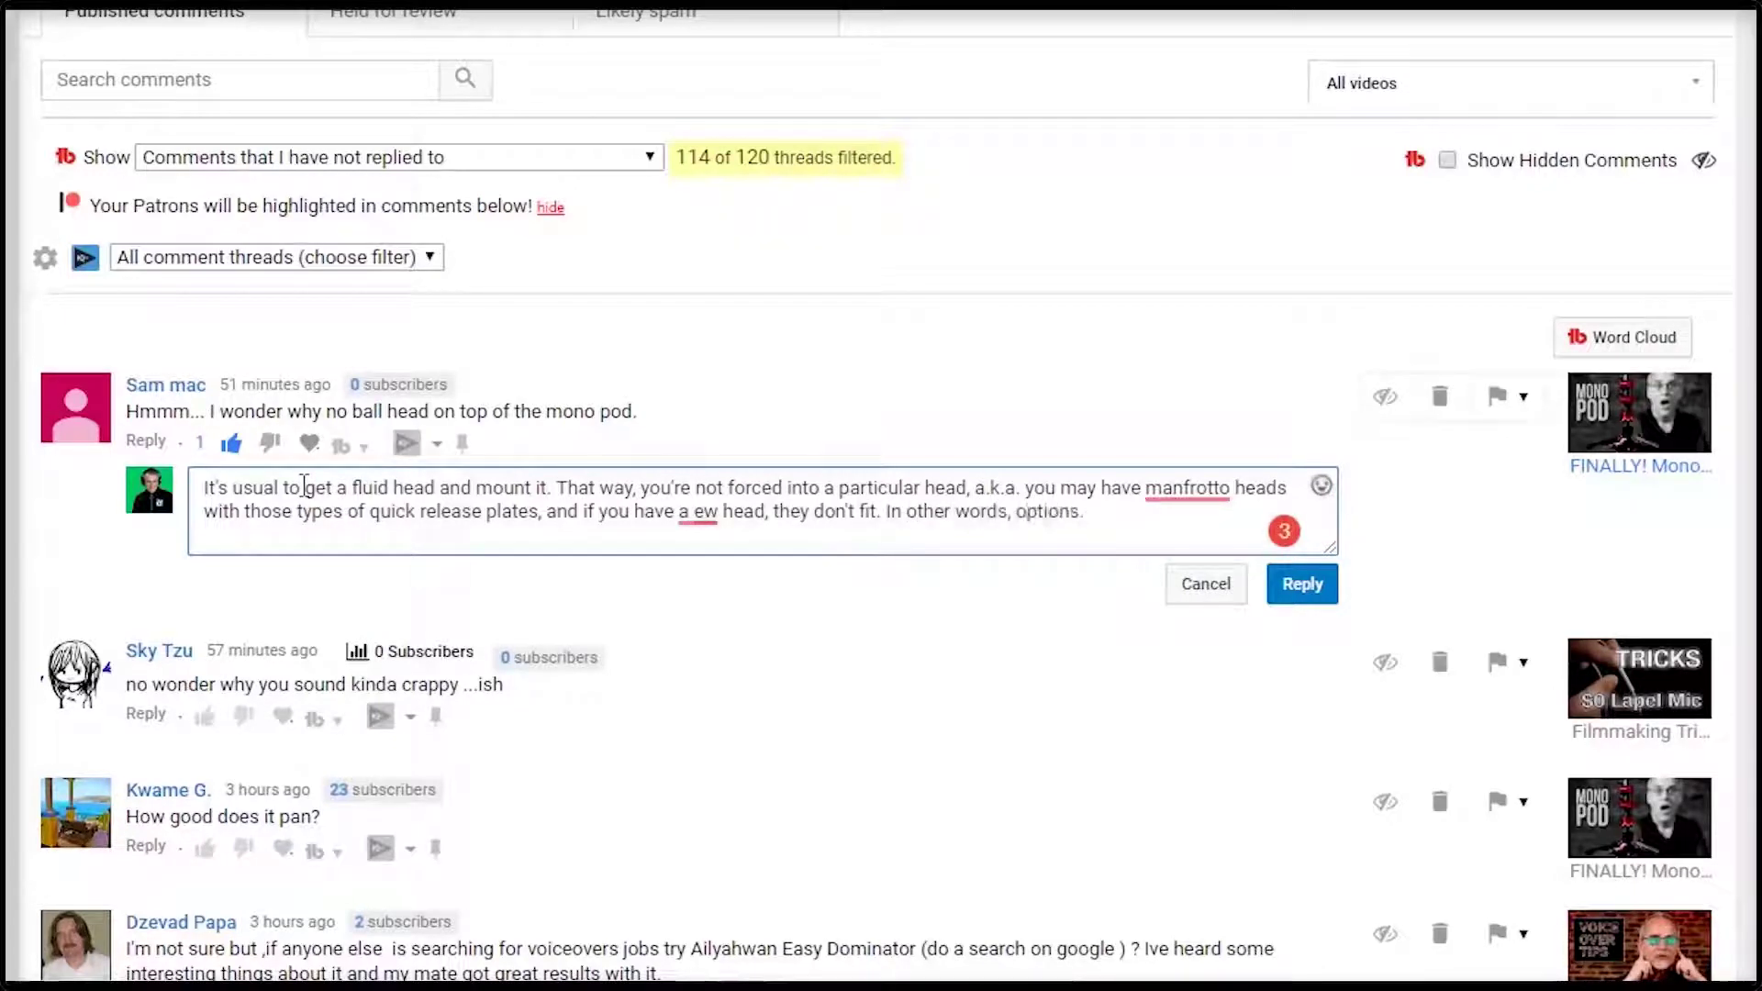
{"action": "right_click", "coordinate": [706, 508]}
{"action": "left_click", "coordinate": [720, 598]}
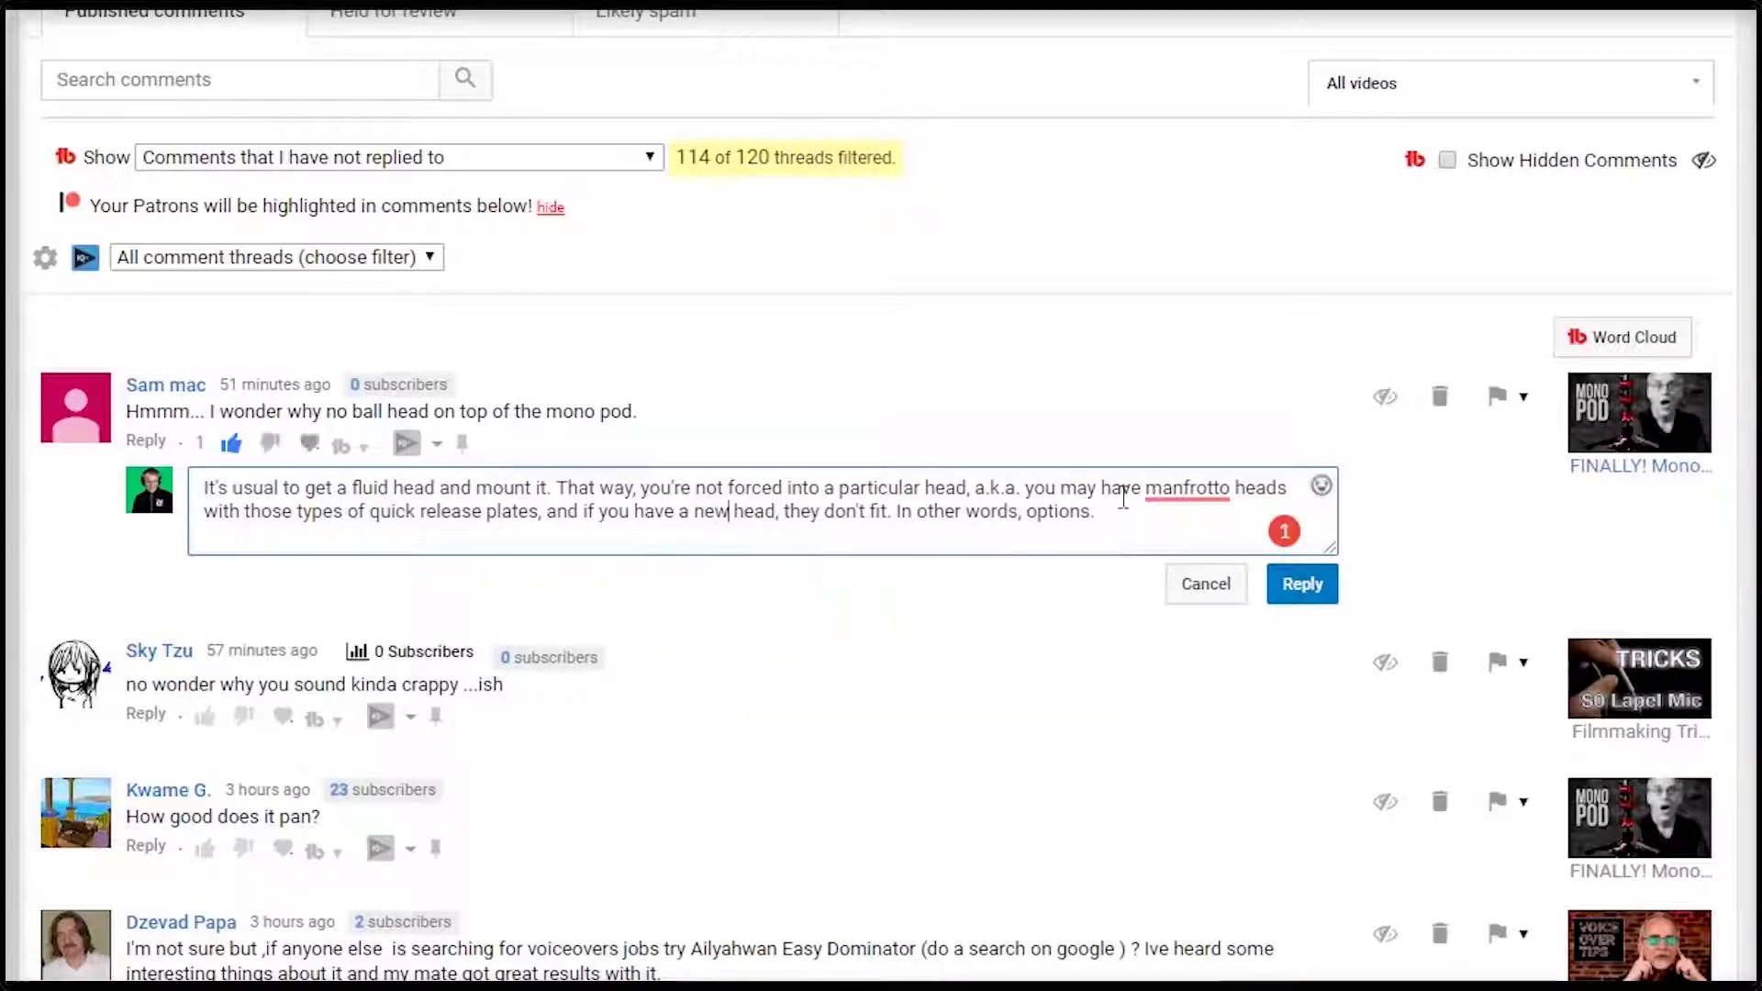
Post the reply to the ball head comment and like that reply.
{"action": "left_click", "coordinate": [1301, 584]}
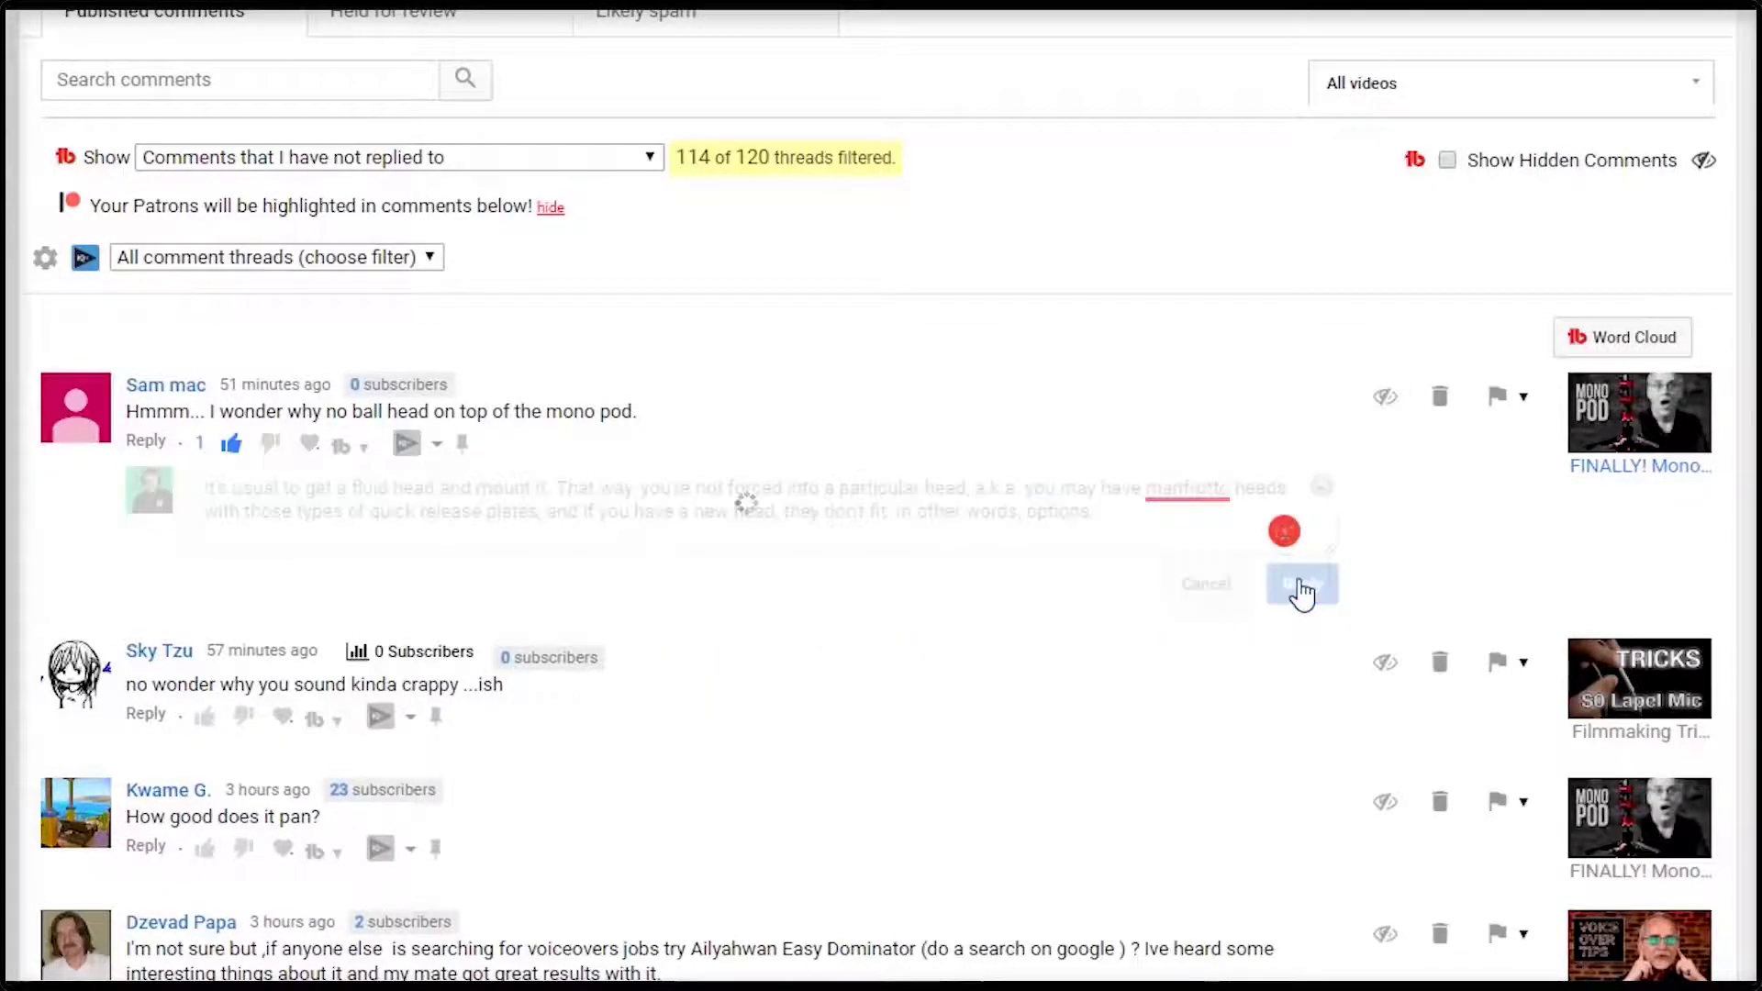
{"action": "left_click", "coordinate": [269, 579]}
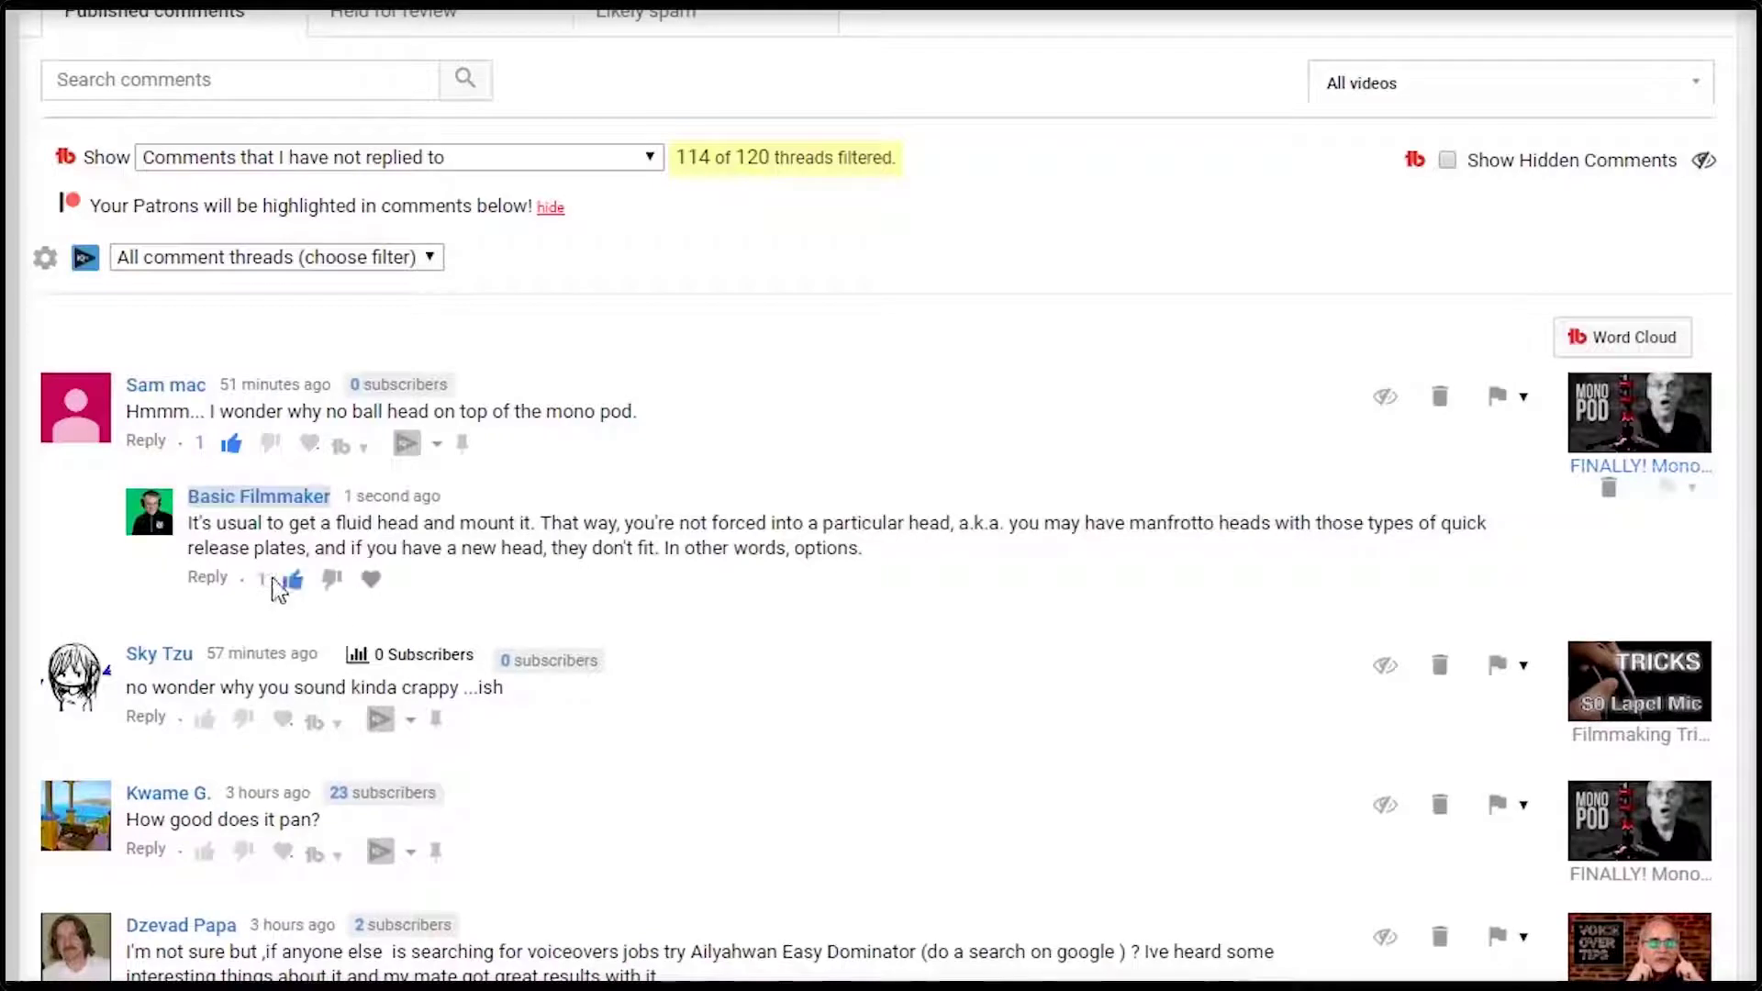
Like the comment "no wonder why you sound kinda crappy" and reply to it with "LMAO!".
{"action": "left_click", "coordinate": [145, 717]}
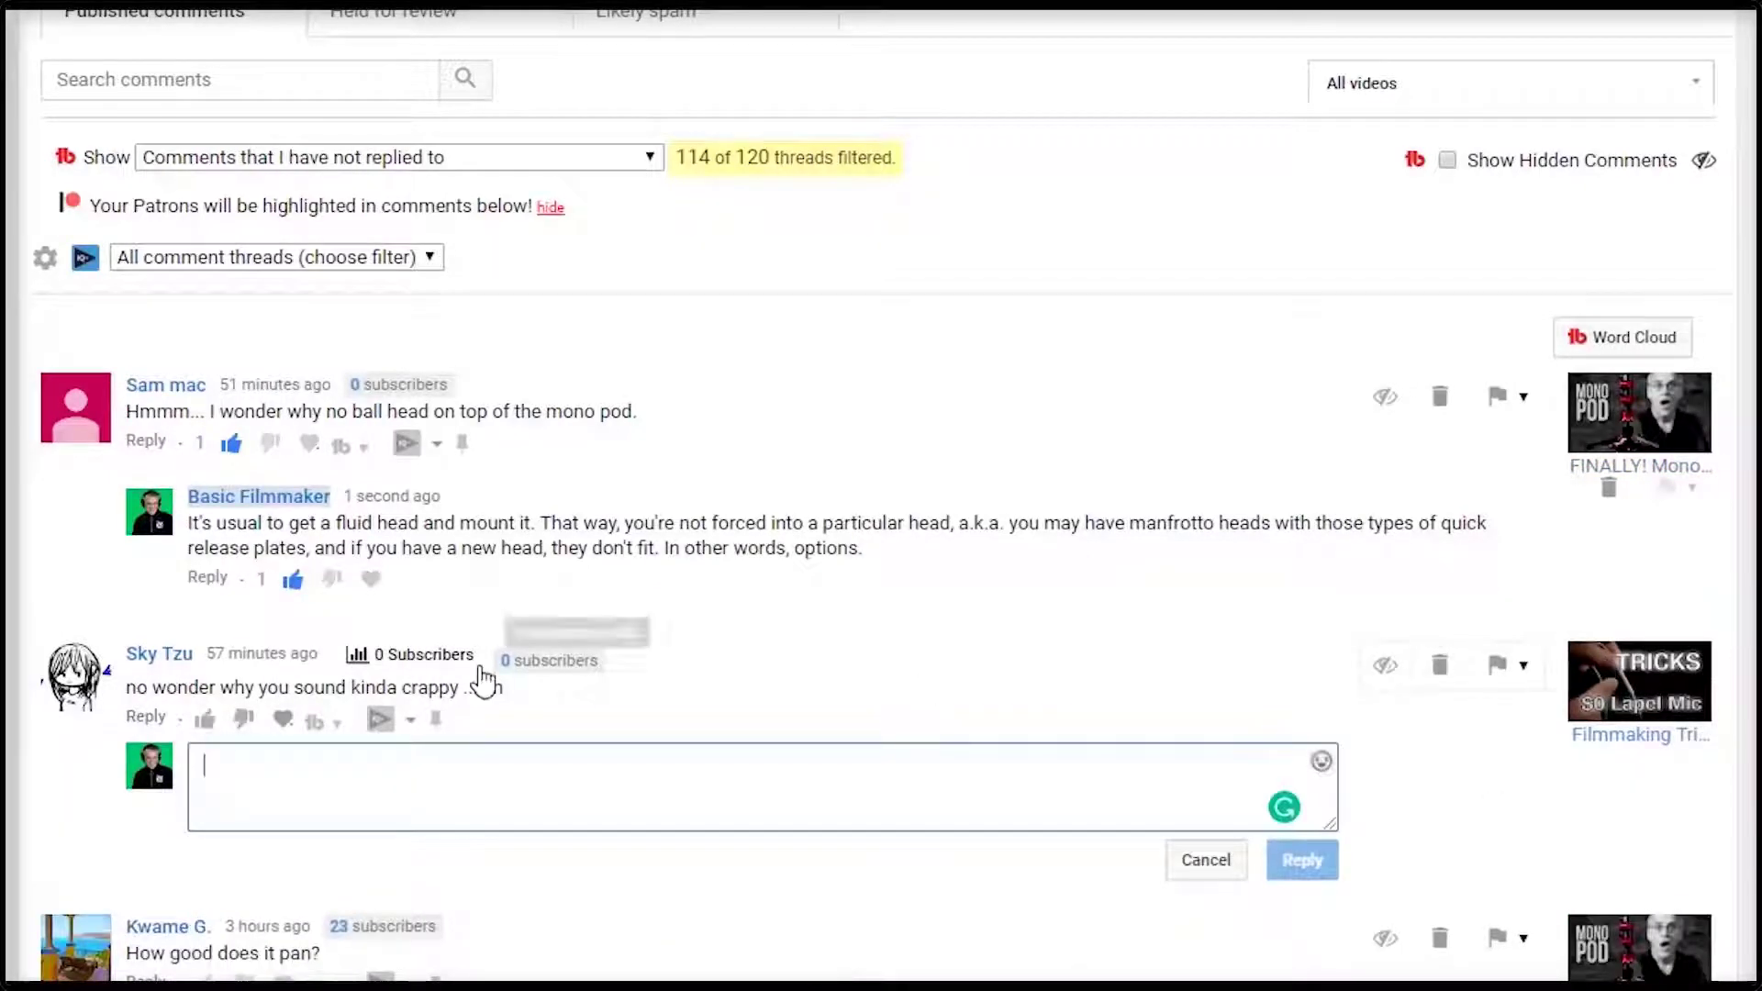
{"action": "left_click", "coordinate": [206, 720]}
{"action": "type", "text": "LM"}
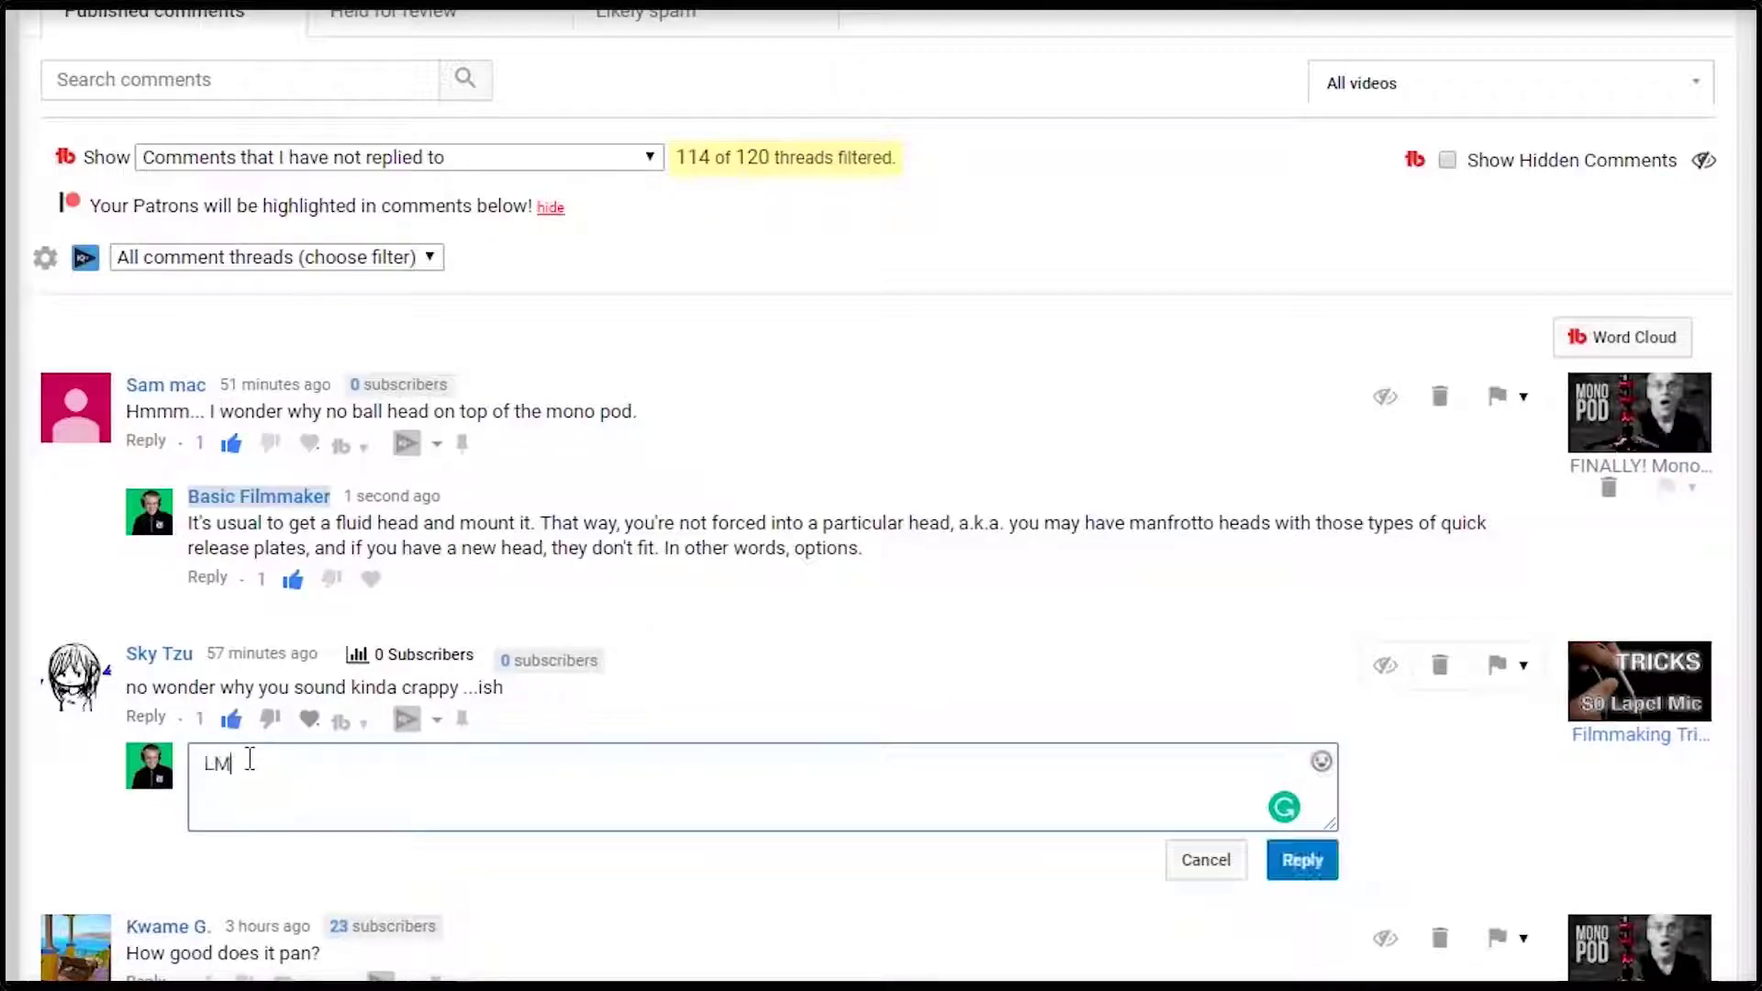
{"action": "type", "text": "AO!"}
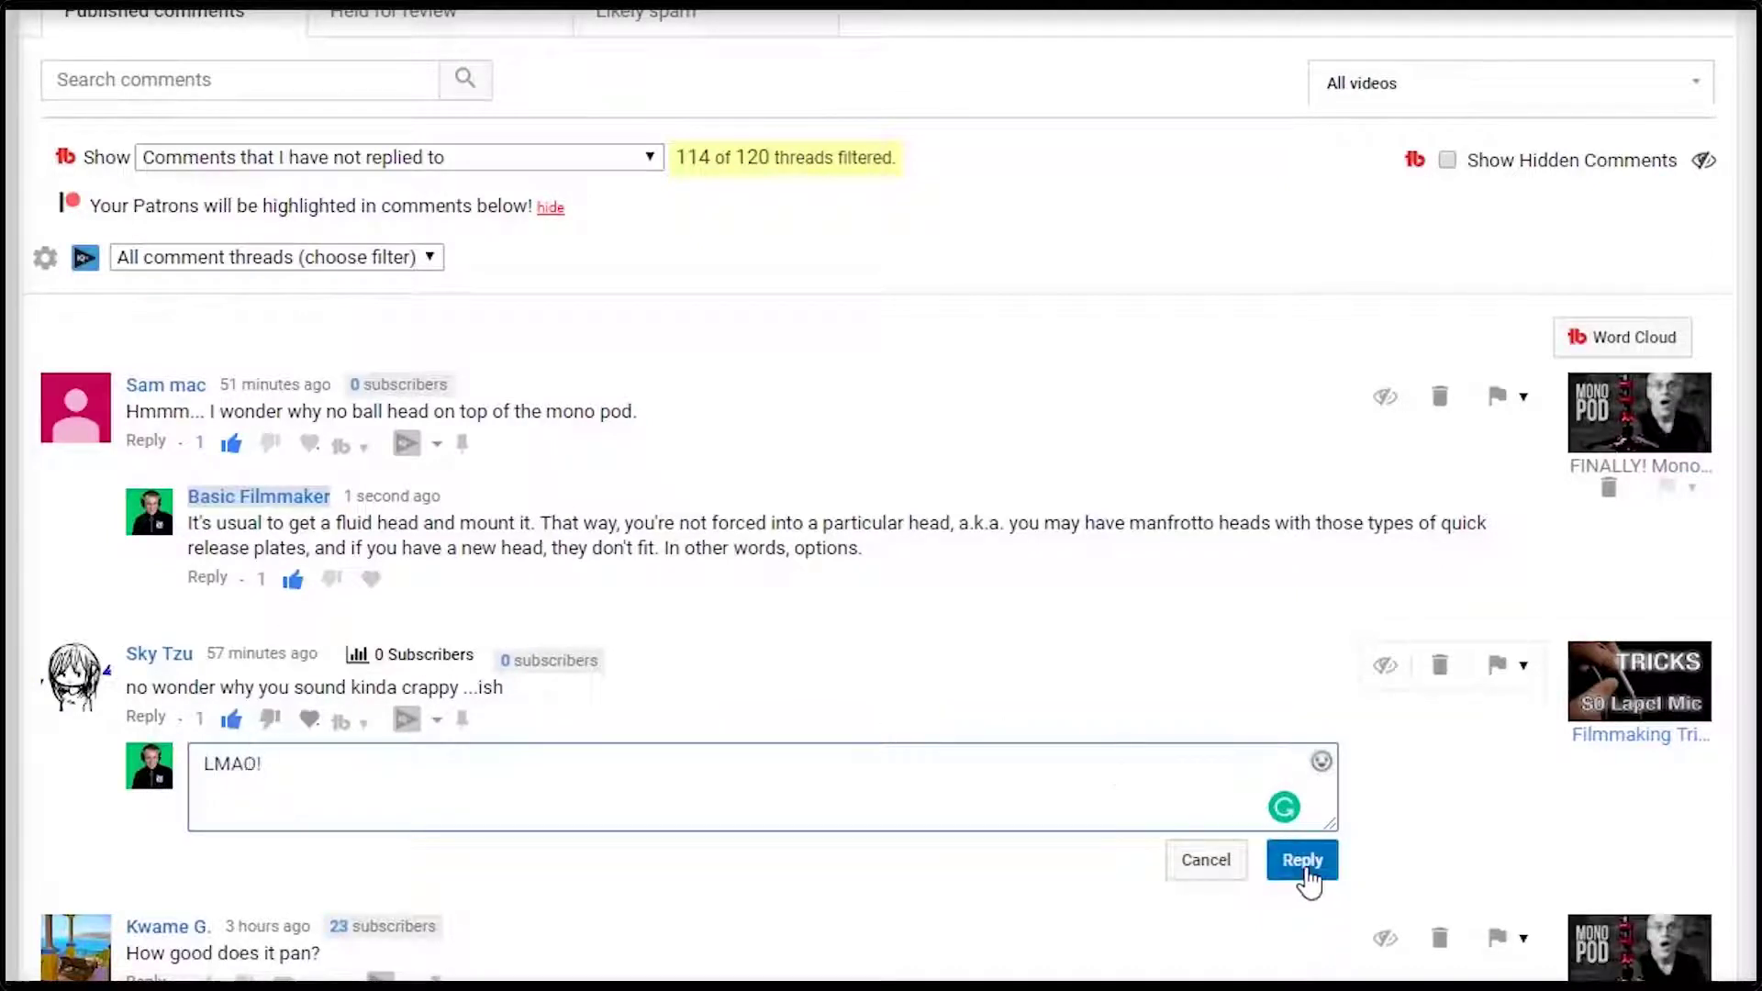
{"action": "left_click", "coordinate": [1285, 860]}
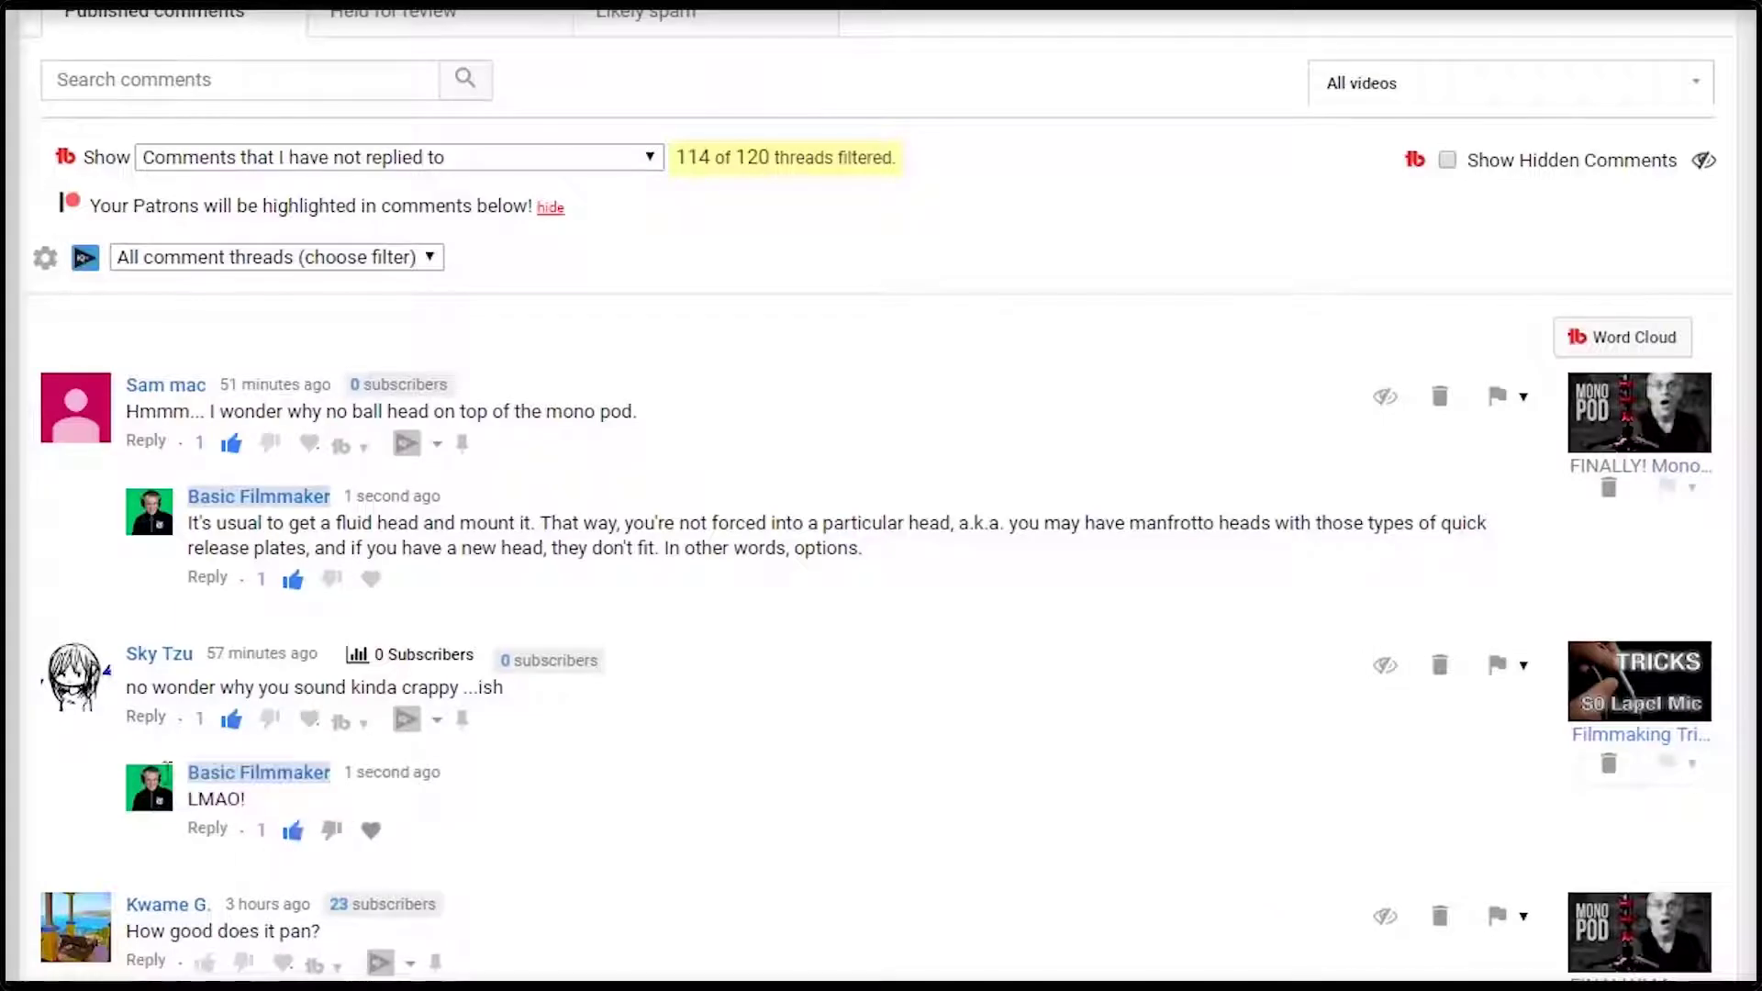
Like the panning question and start replying "You can loosen the bottom and it pans great, although the use of a fluid head".
{"action": "scroll", "coordinate": [826, 684], "scroll_direction": "down", "scroll_amount": 5}
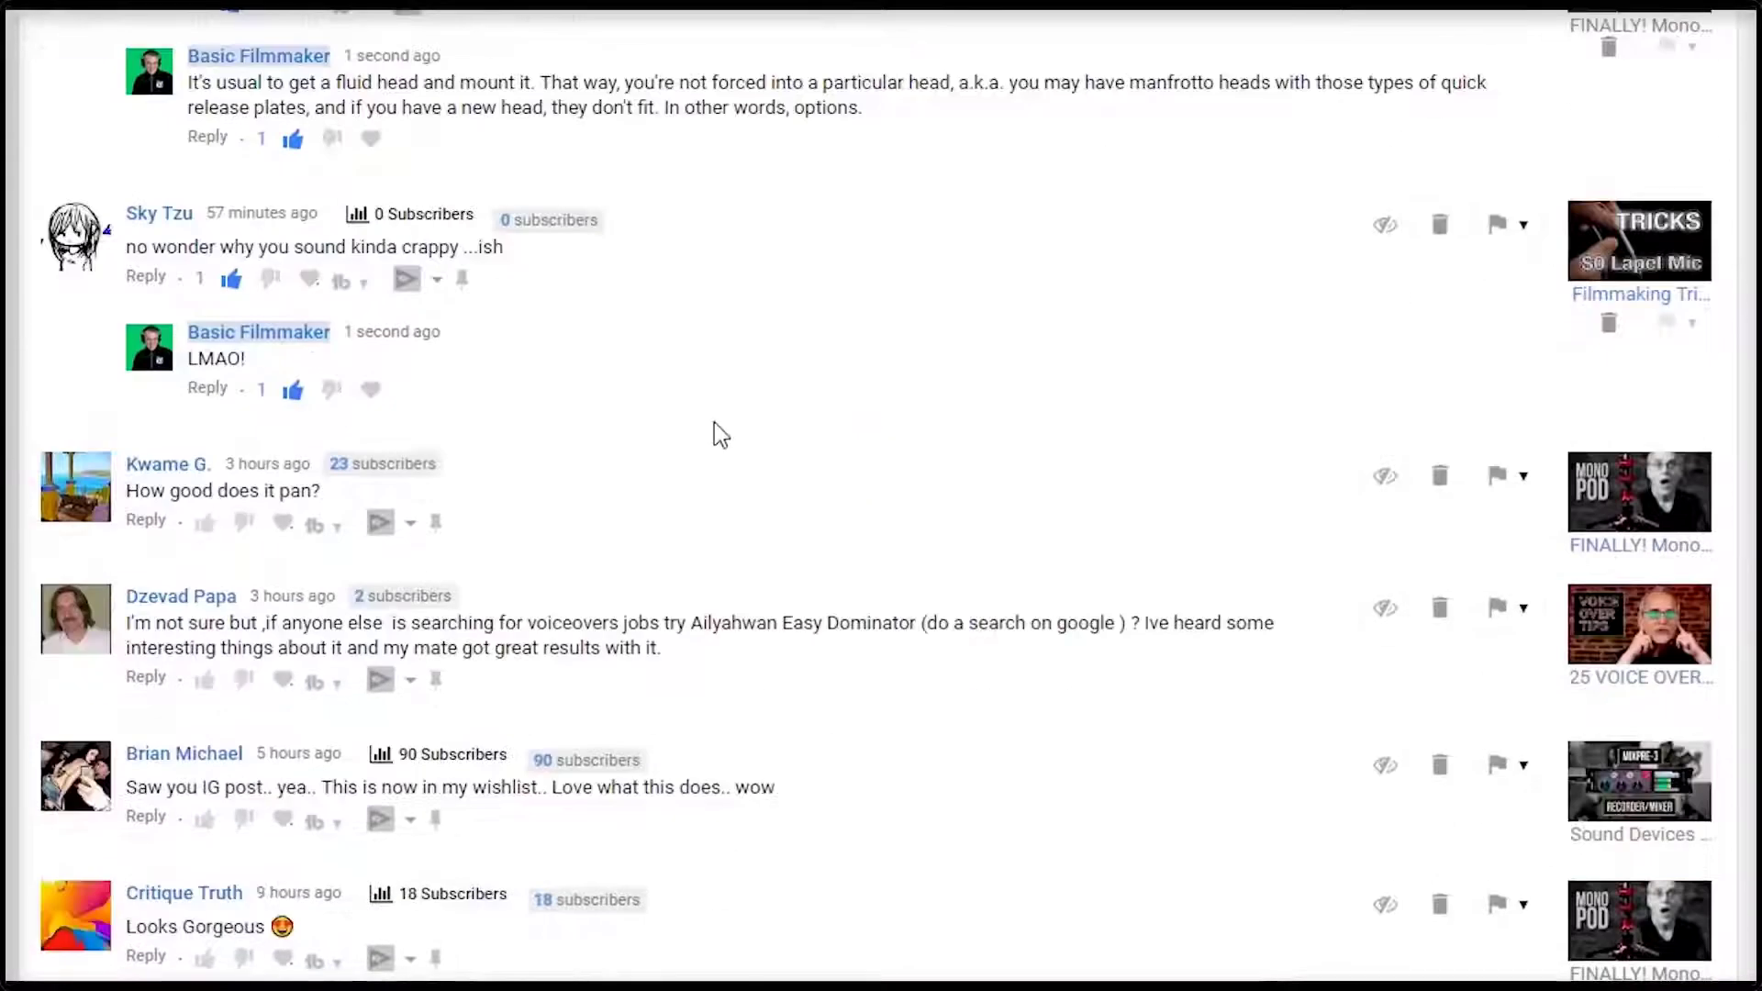
{"action": "left_click", "coordinate": [147, 522]}
{"action": "left_click", "coordinate": [205, 523]}
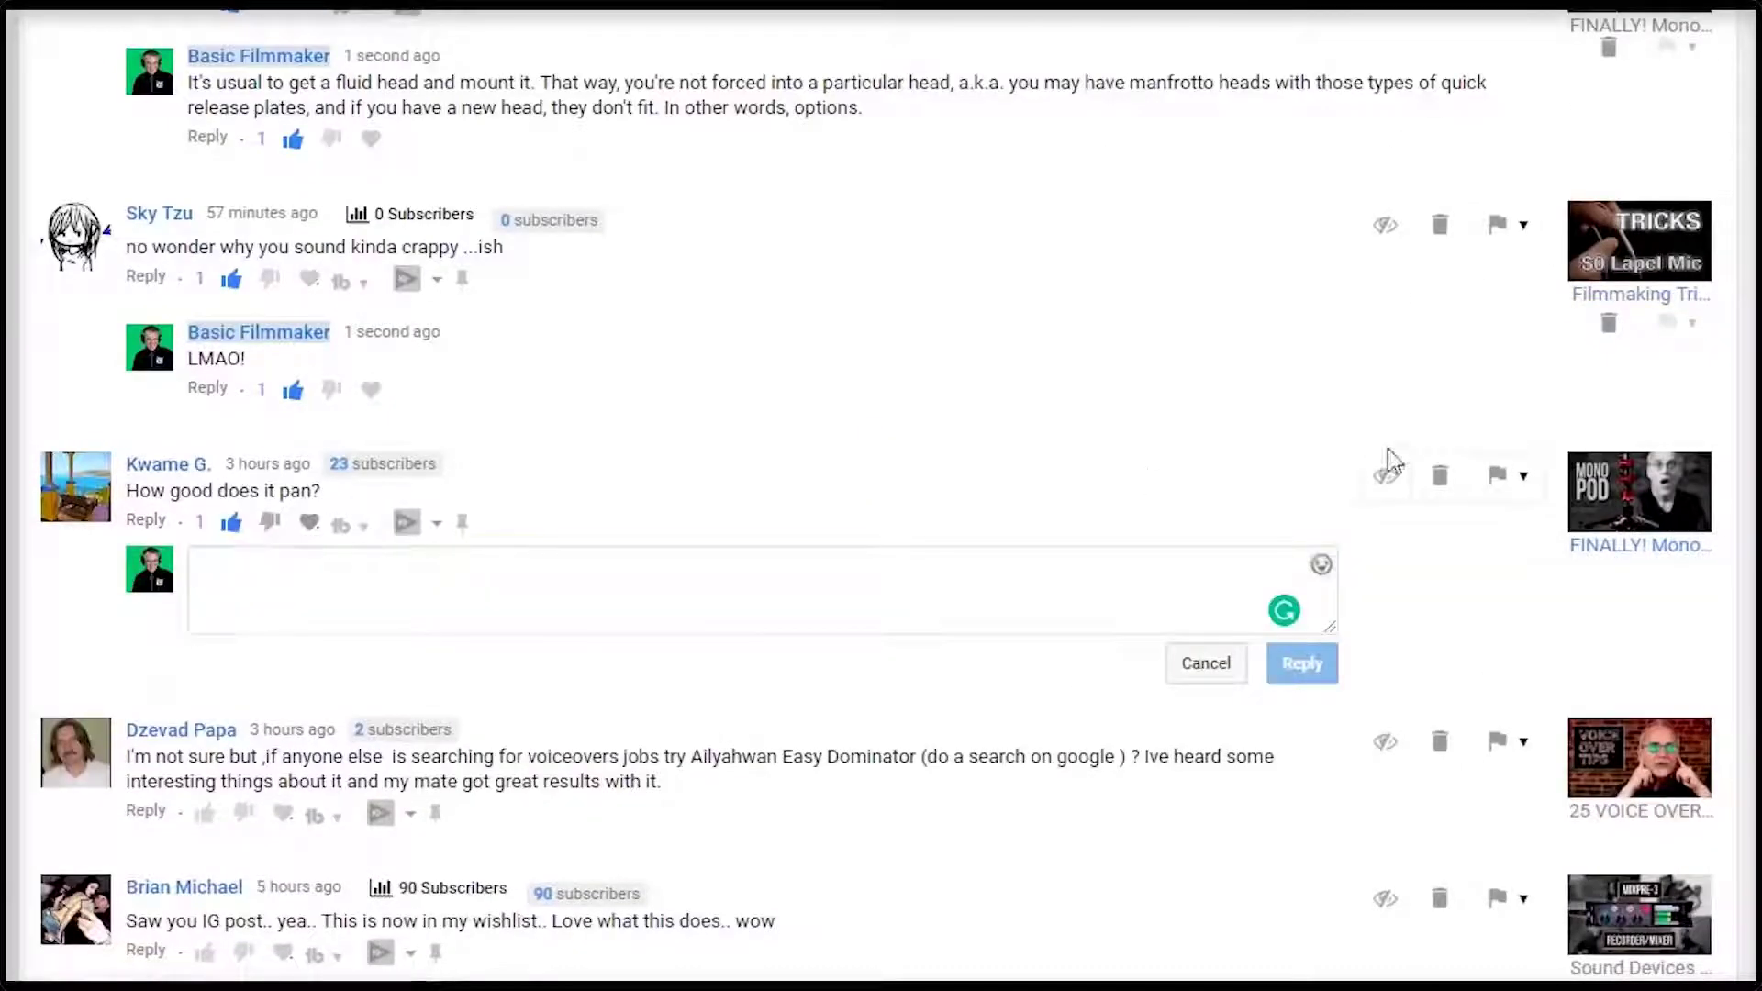
{"action": "left_click", "coordinate": [542, 574]}
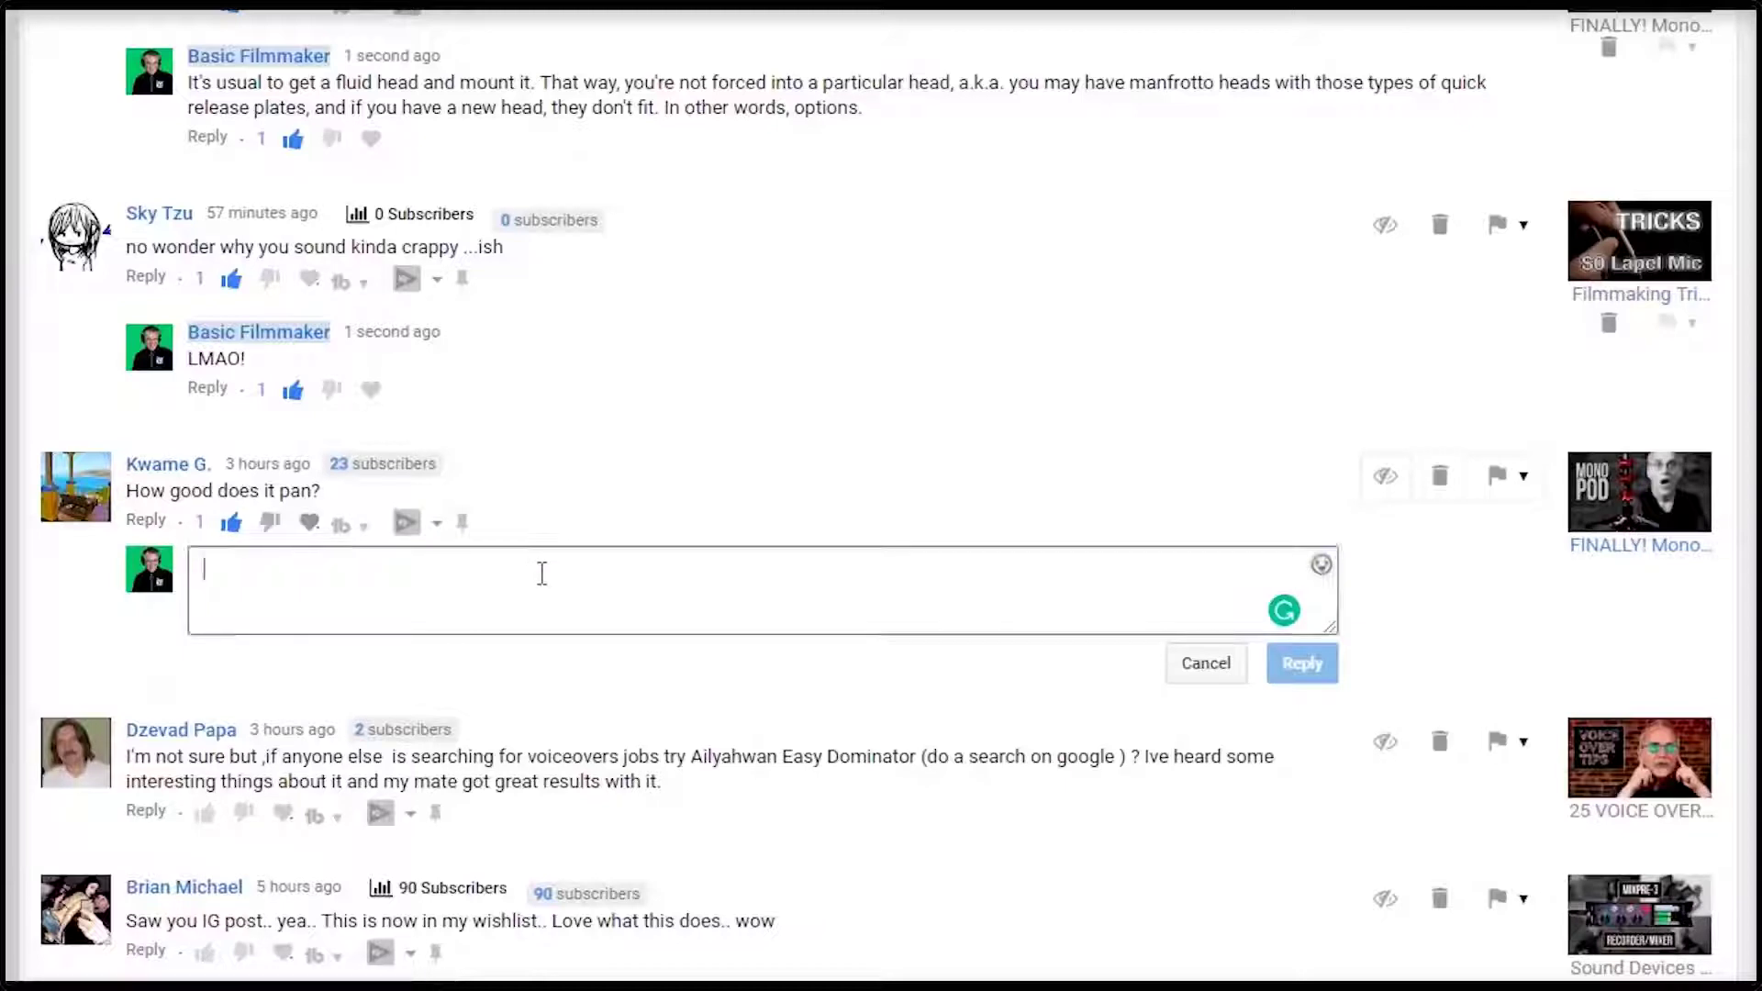
{"action": "type", "text": "You can loosen the bottom and it"}
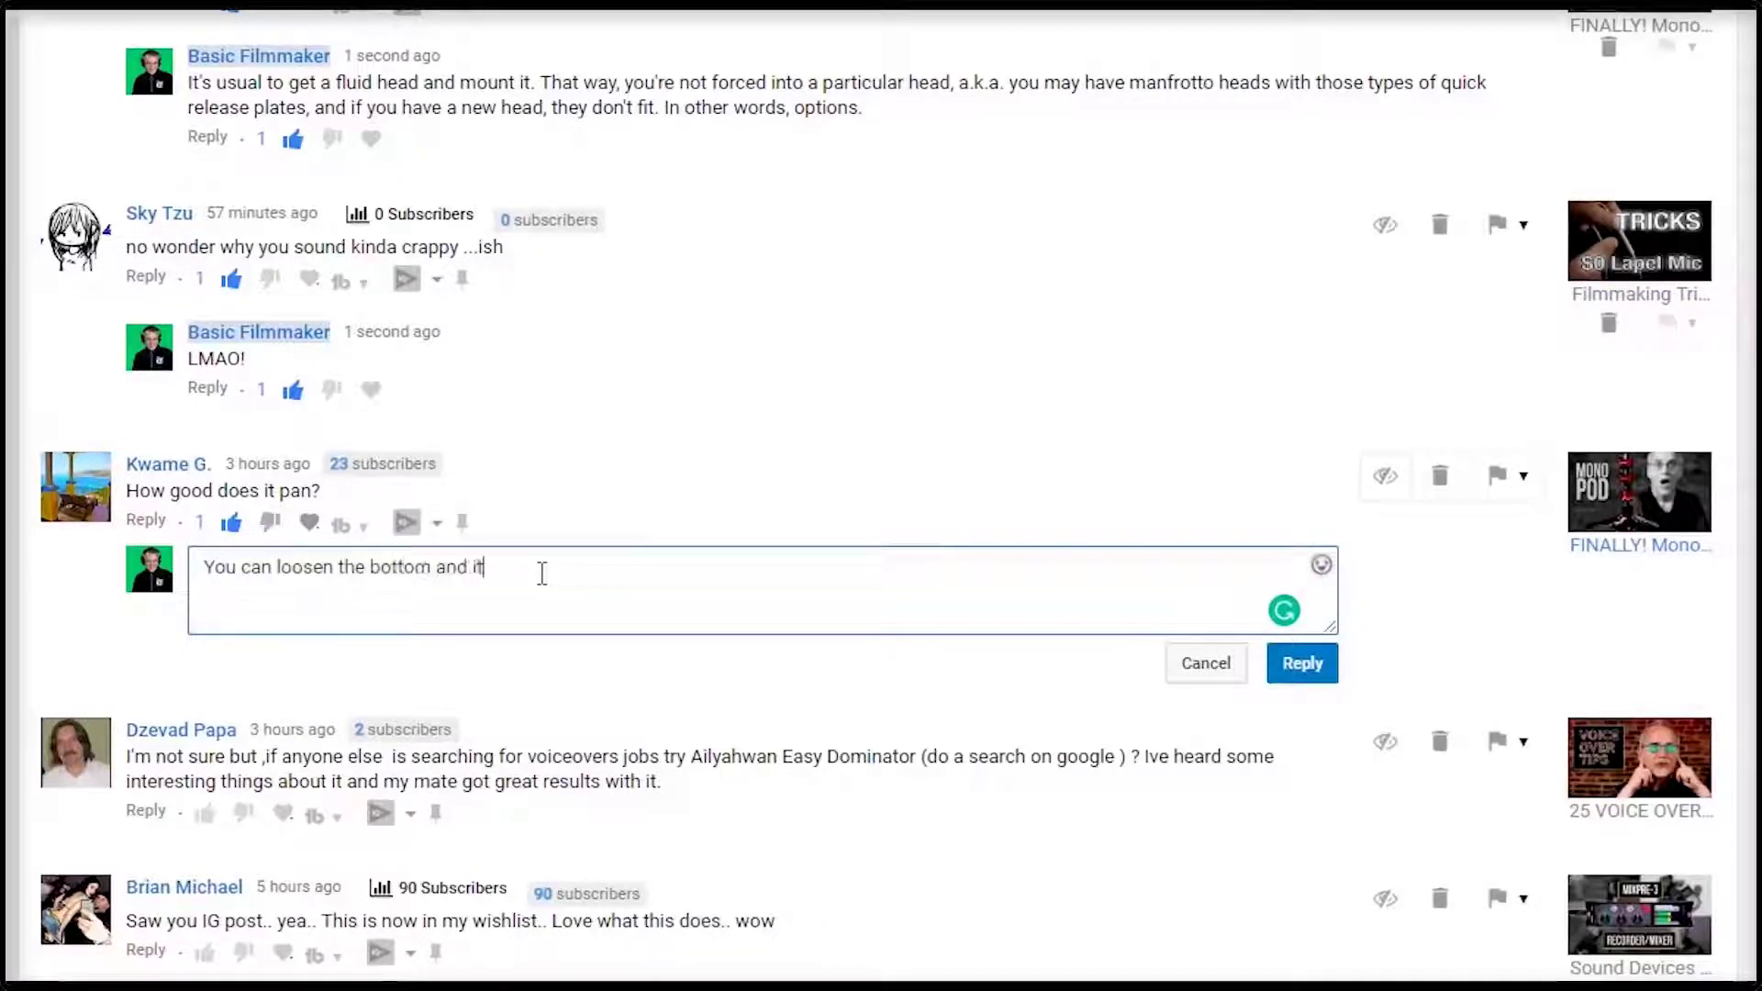
{"action": "type", "text": " pans great, although the use of a fluid hea"}
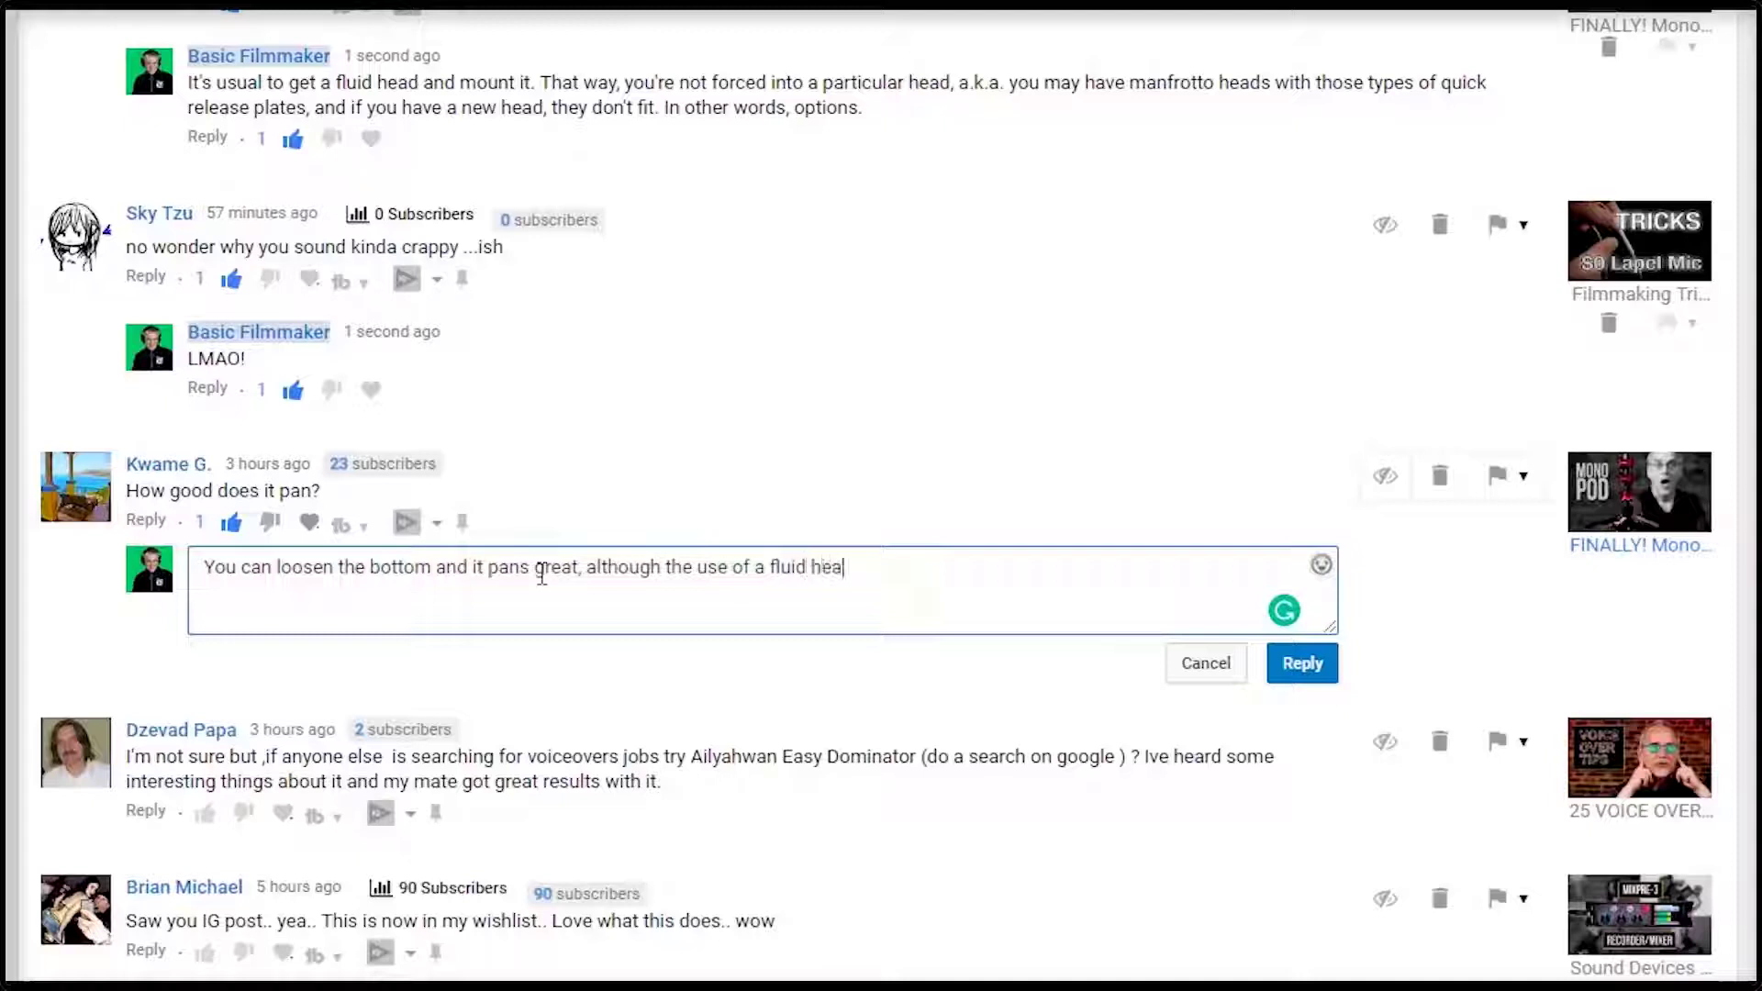
Finish the panning reply with "mounted on this is the usual method.", post it and like it.
{"action": "type", "text": "d mounted on this is the usual"}
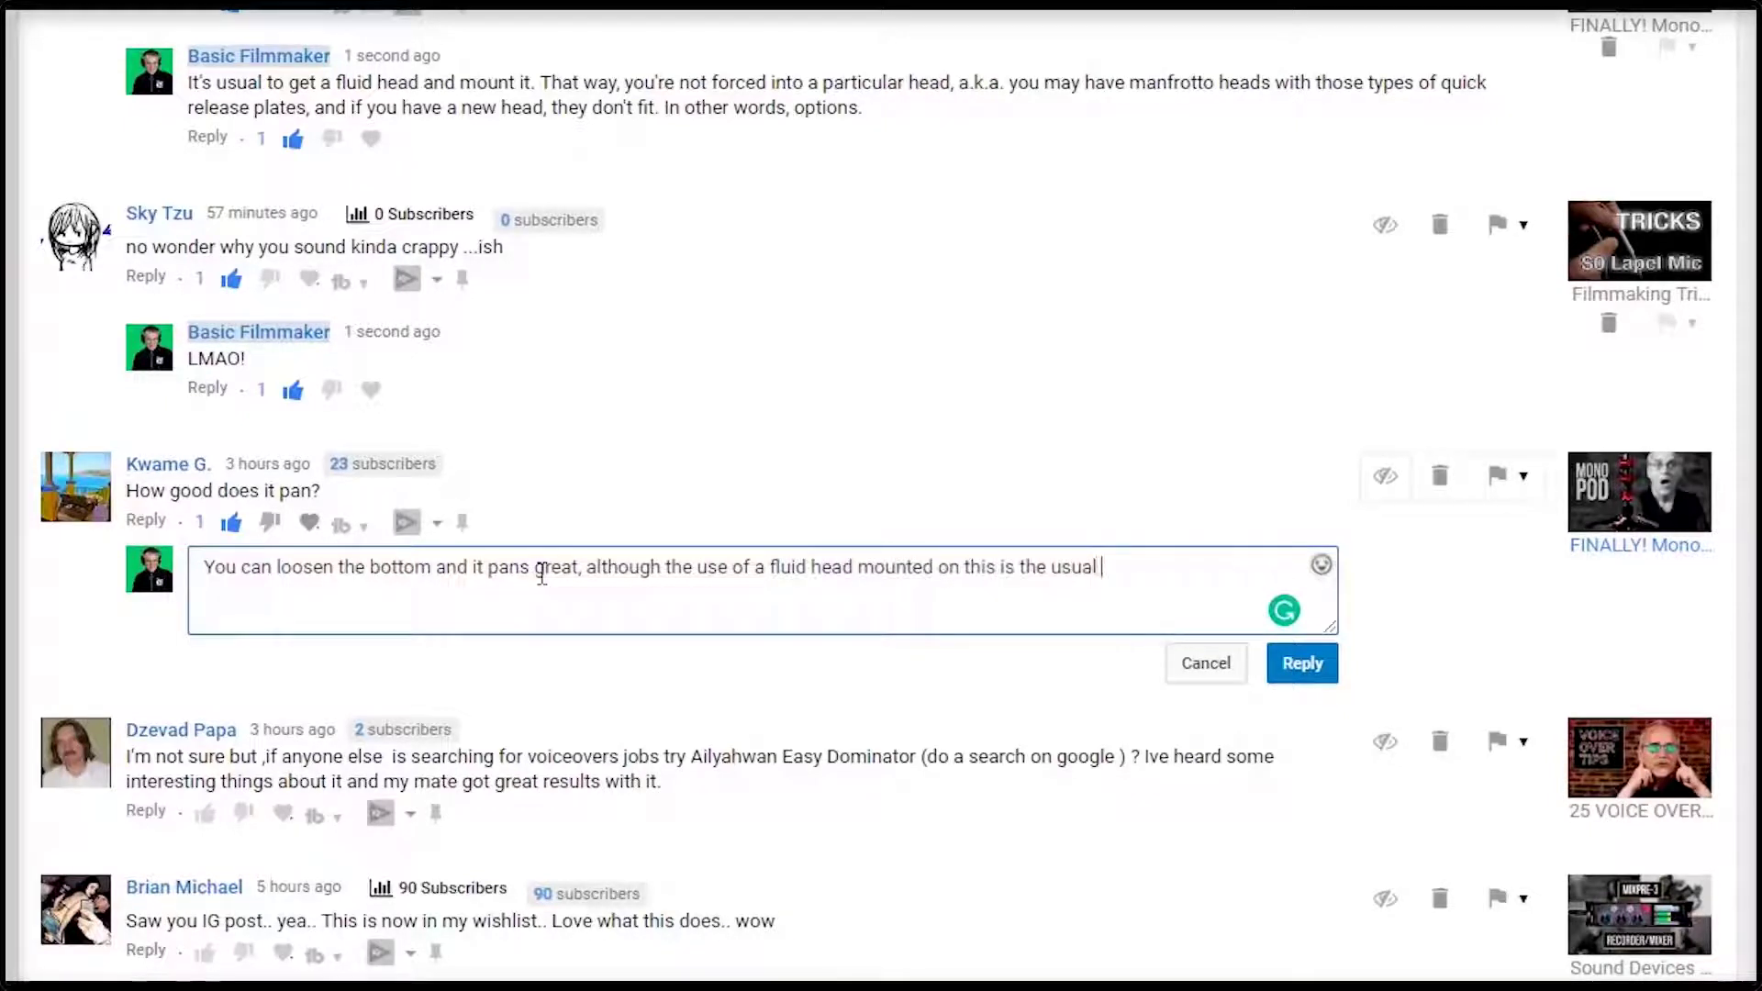
{"action": "type", "text": " meth"}
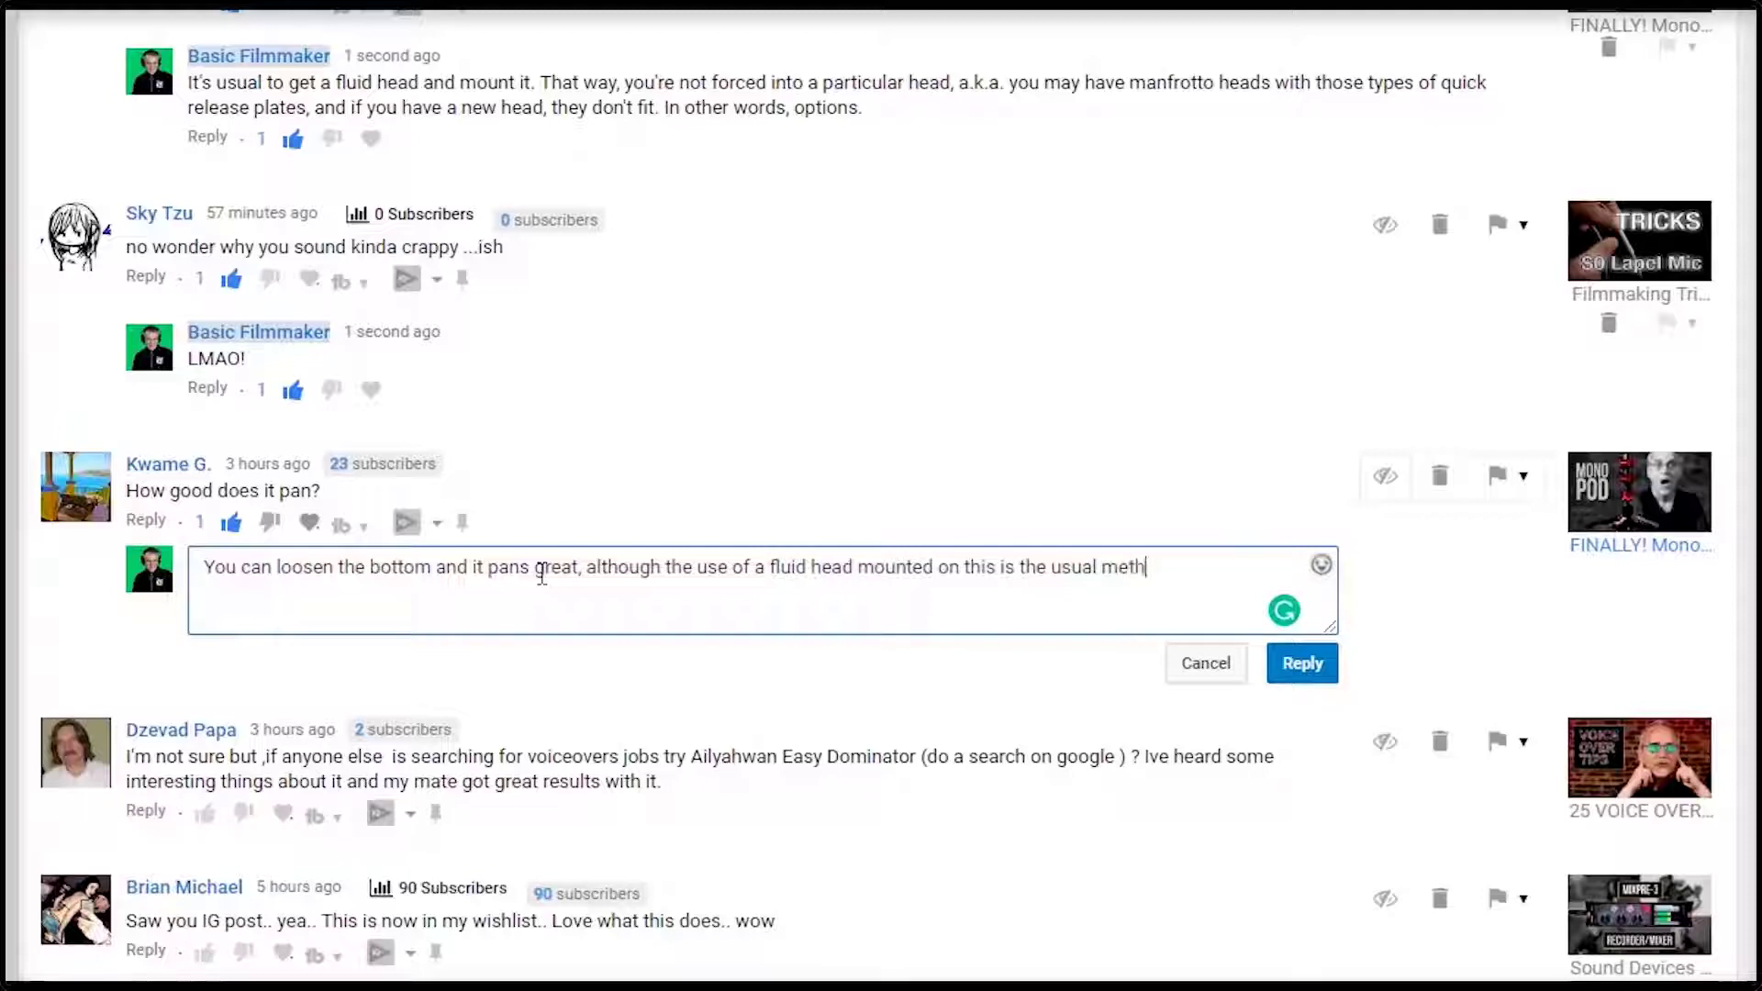
{"action": "type", "text": "od."}
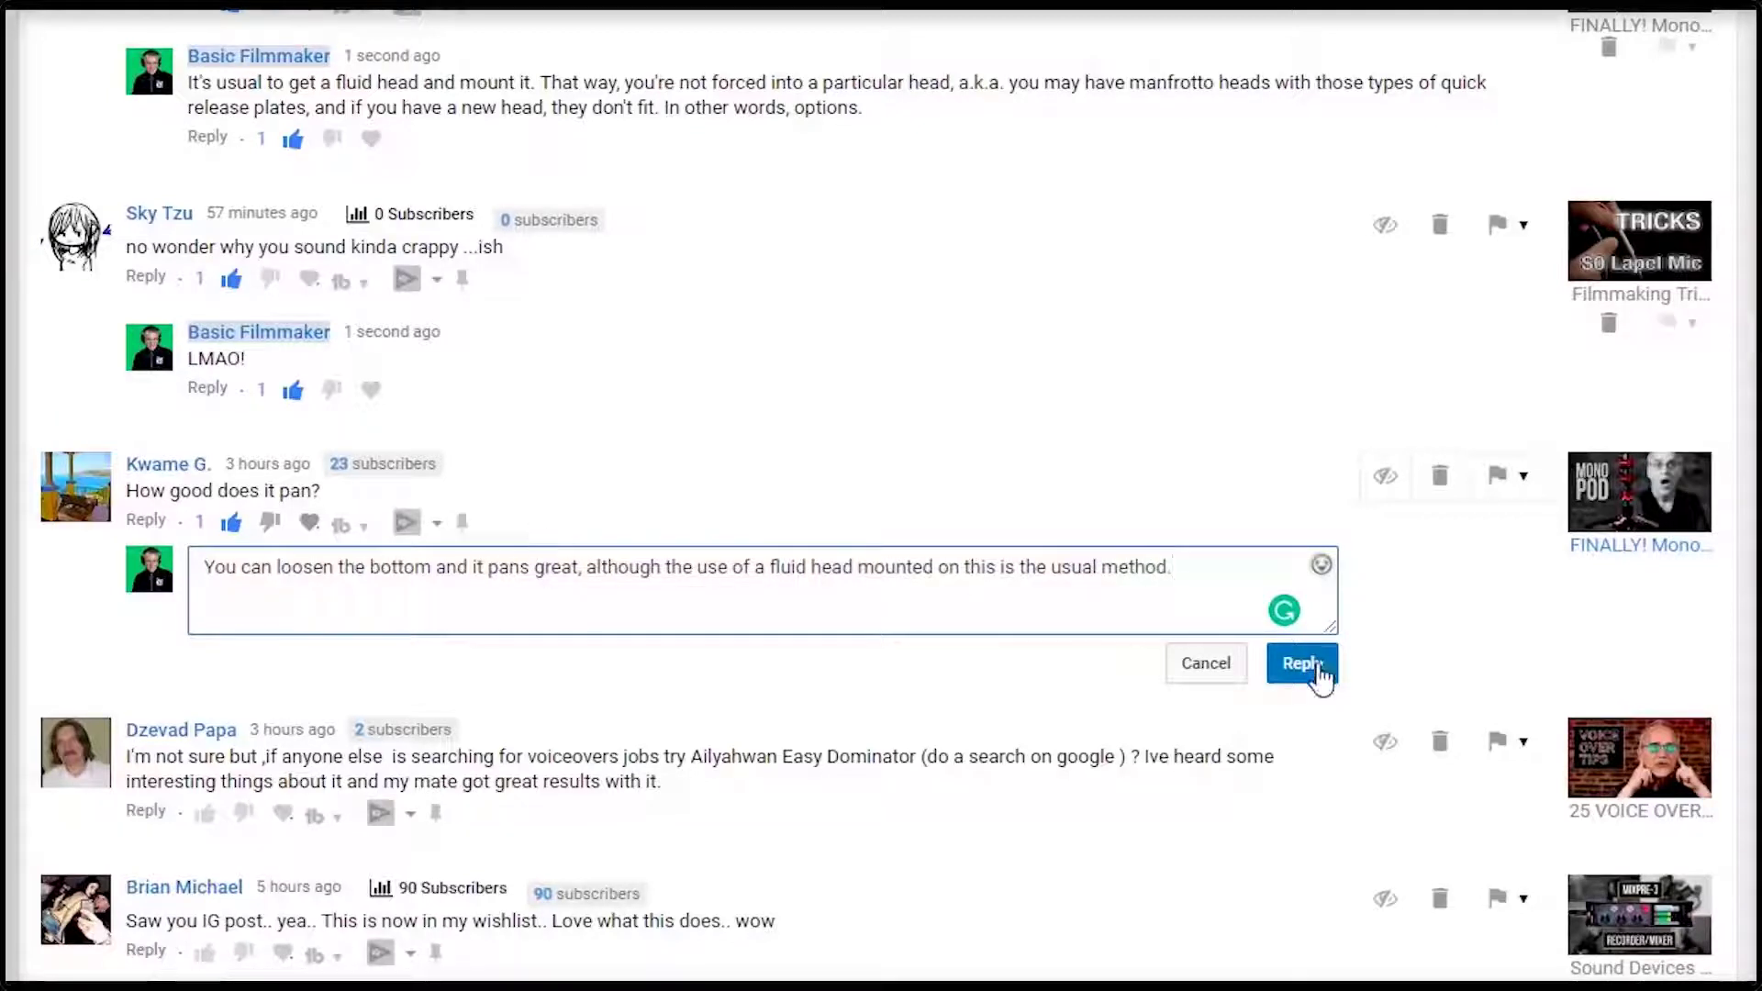
{"action": "left_click", "coordinate": [1319, 669]}
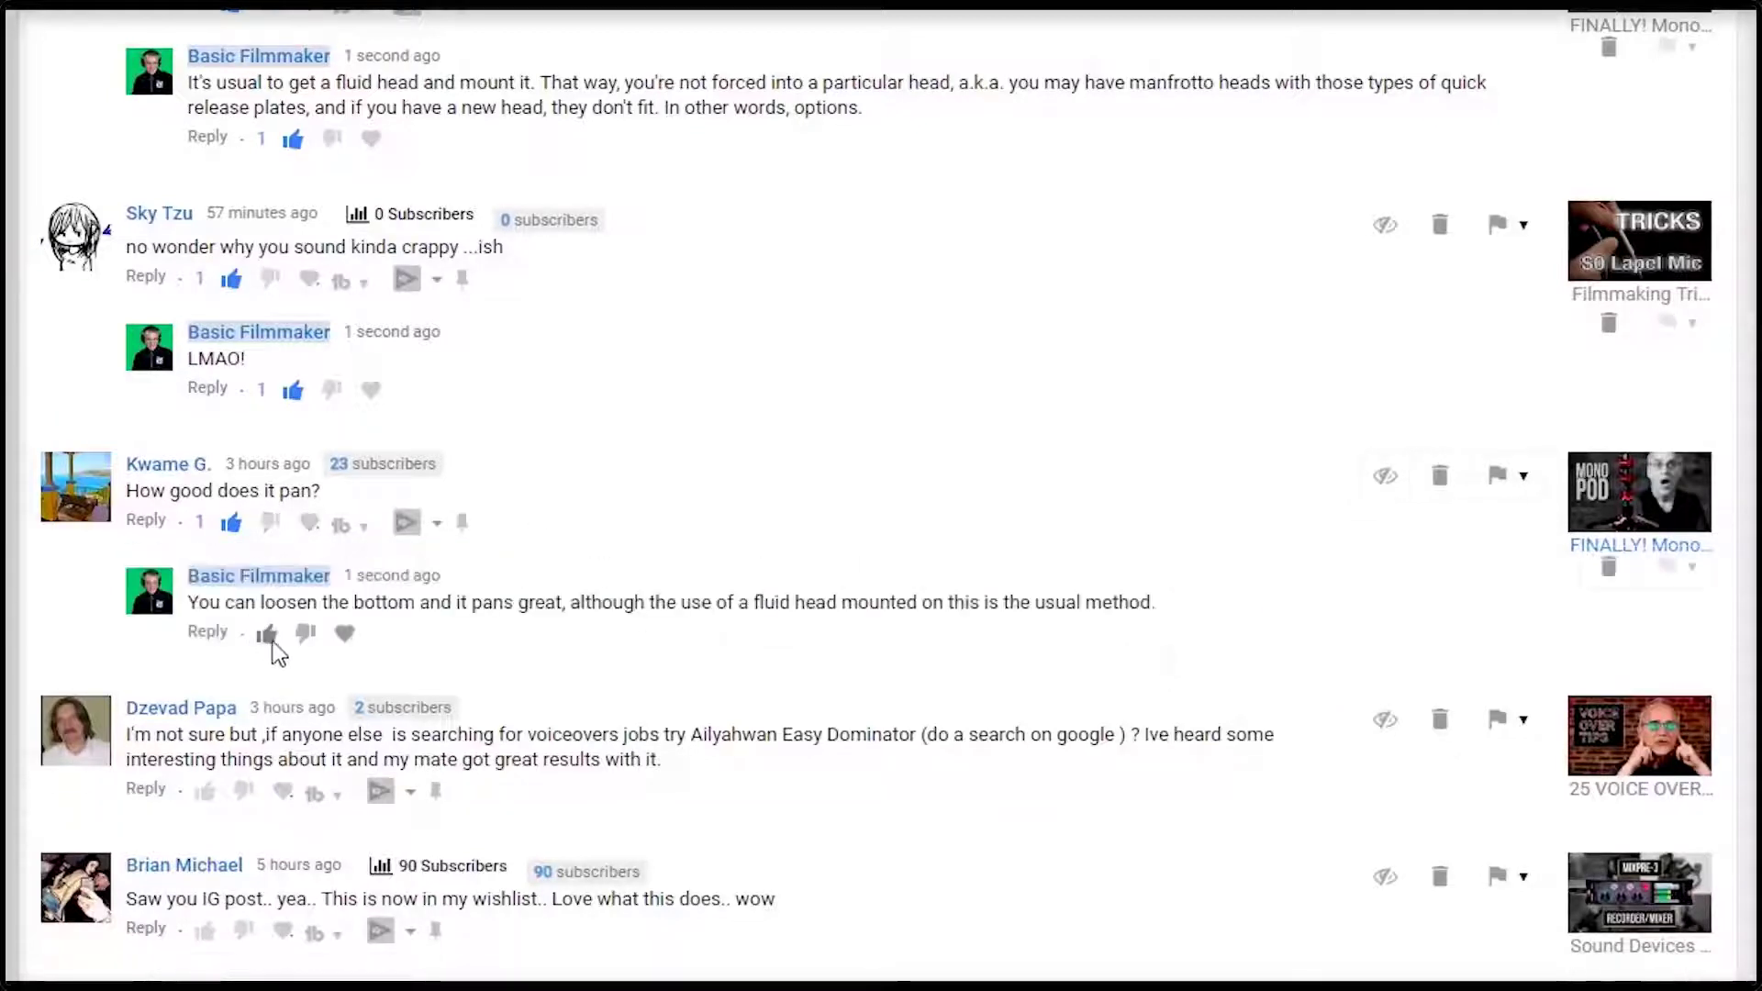
{"action": "left_click", "coordinate": [267, 633]}
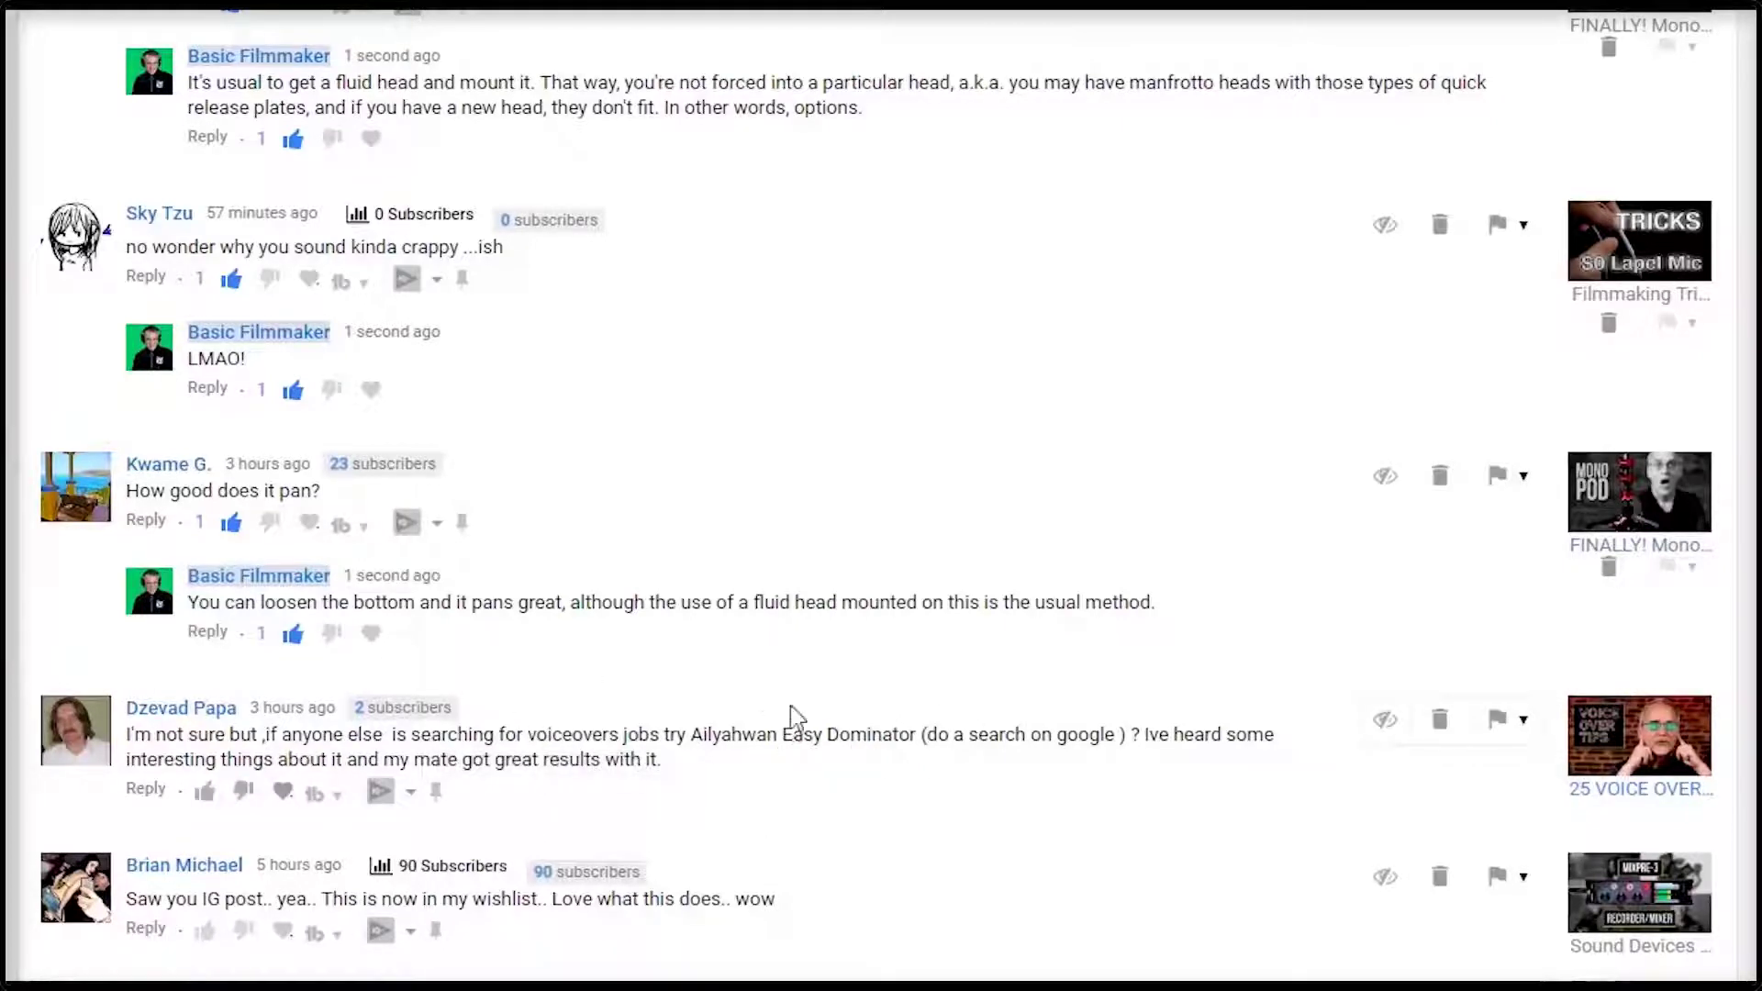
Report the comment promoting Ailyahwan Easy Dominator for voiceover jobs as spam or abuse.
{"action": "left_click", "coordinate": [1524, 729]}
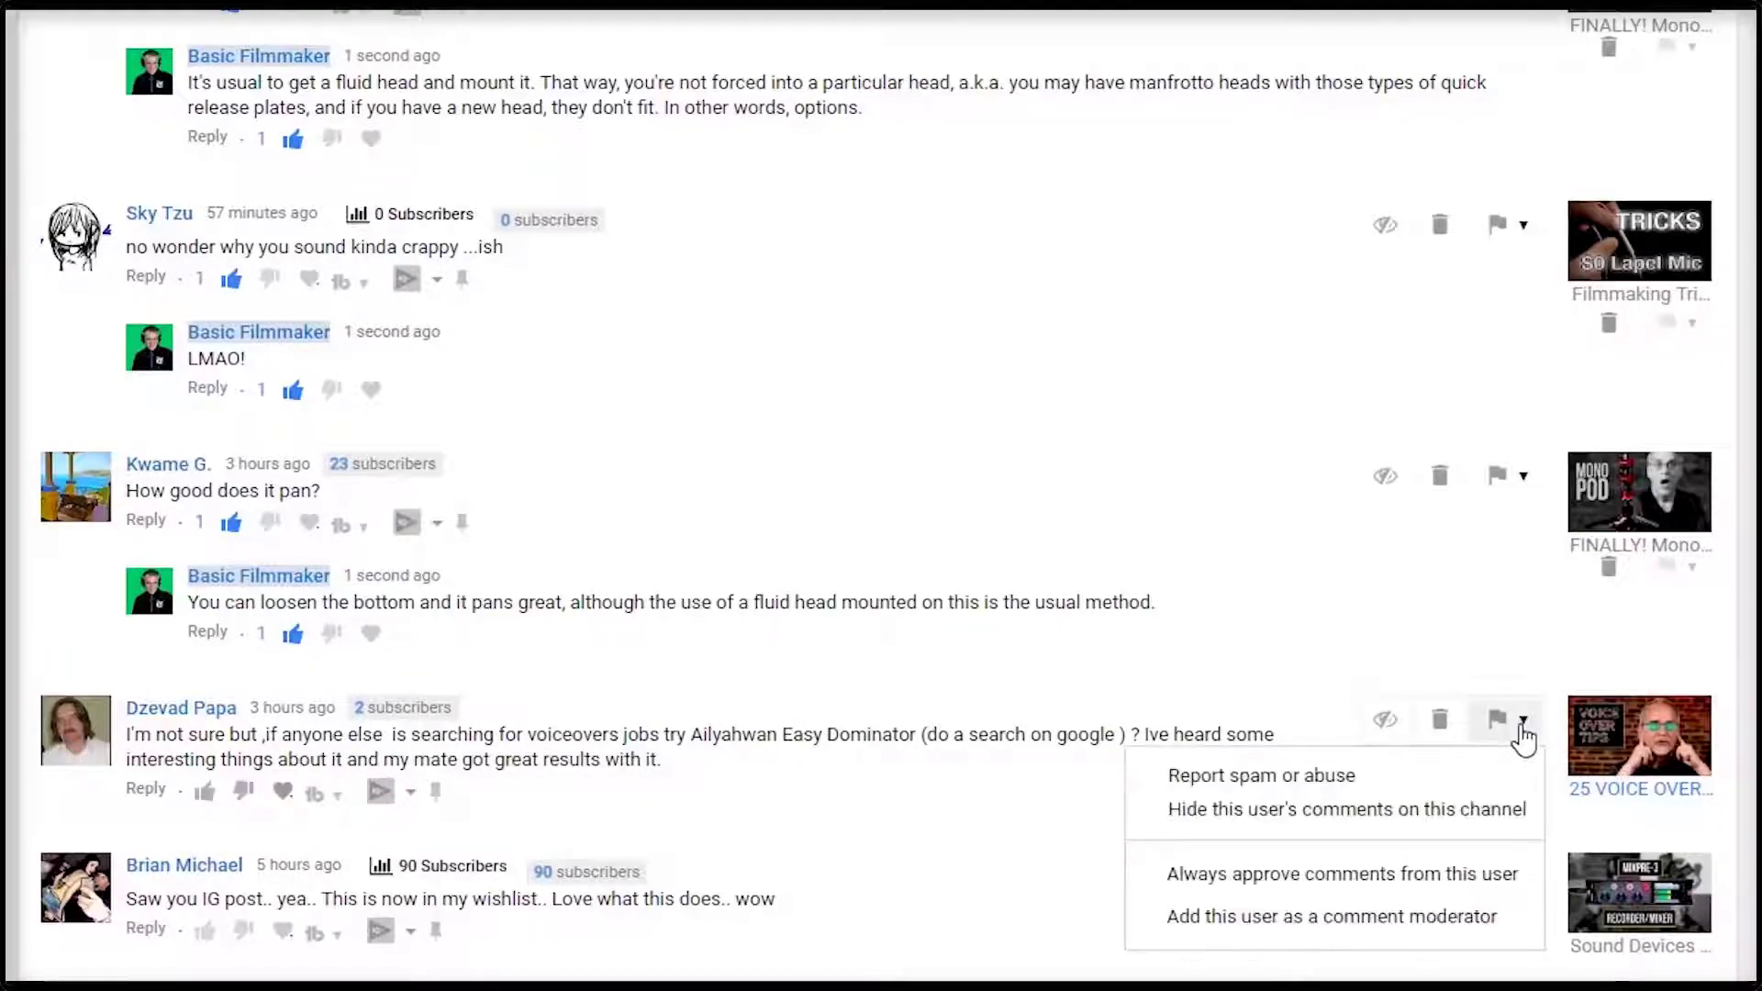
{"action": "left_click", "coordinate": [1302, 776]}
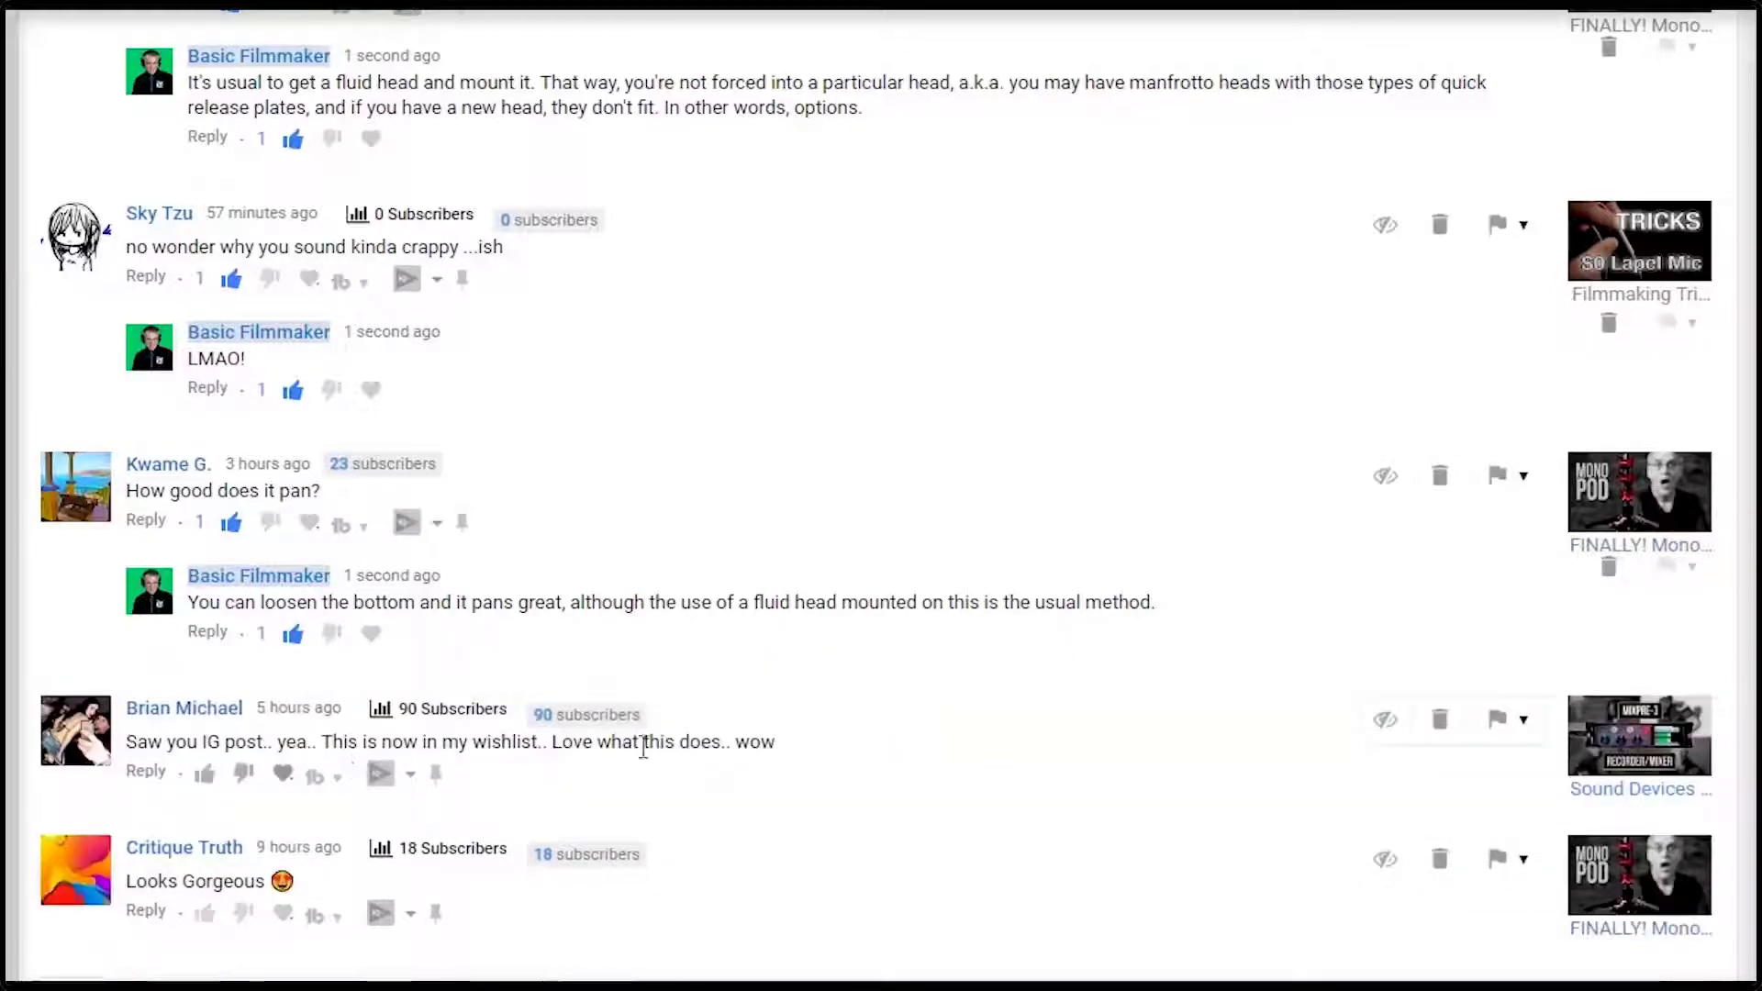
Like the wishlist comment and reply with "Awesome!" and a thank-you that addresses the commenter by first name.
{"action": "left_click", "coordinate": [152, 773]}
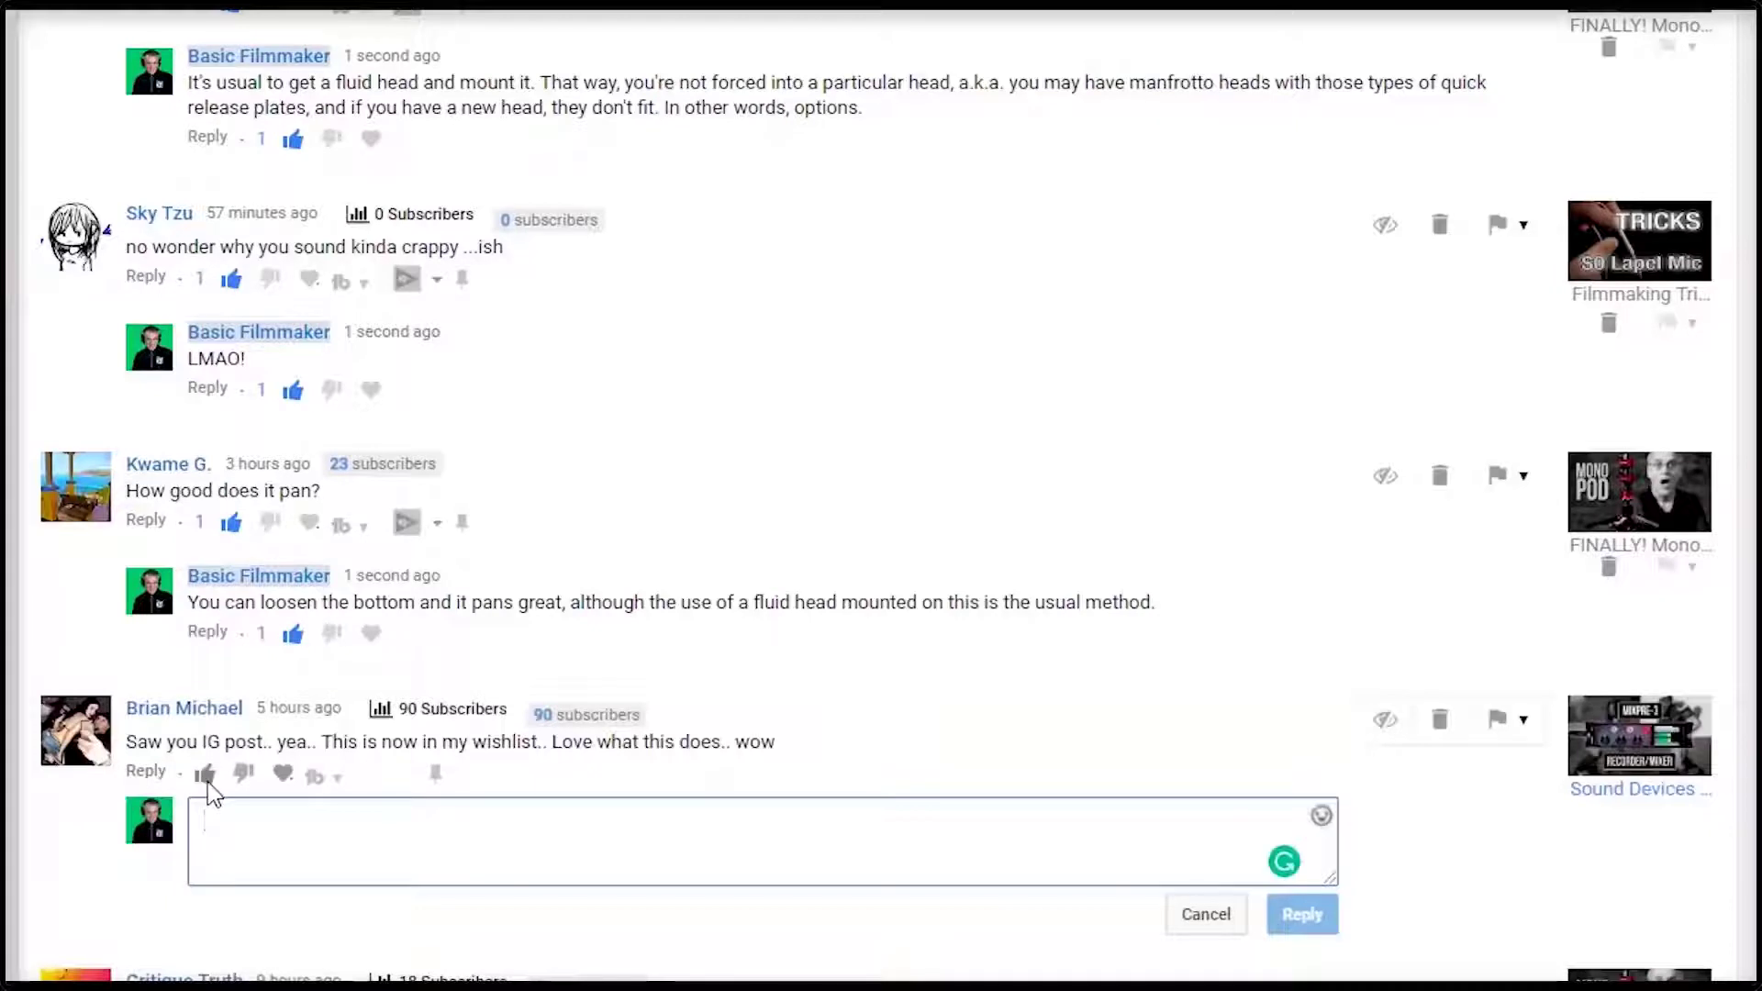
{"action": "left_click", "coordinate": [205, 774]}
{"action": "left_click", "coordinate": [288, 846]}
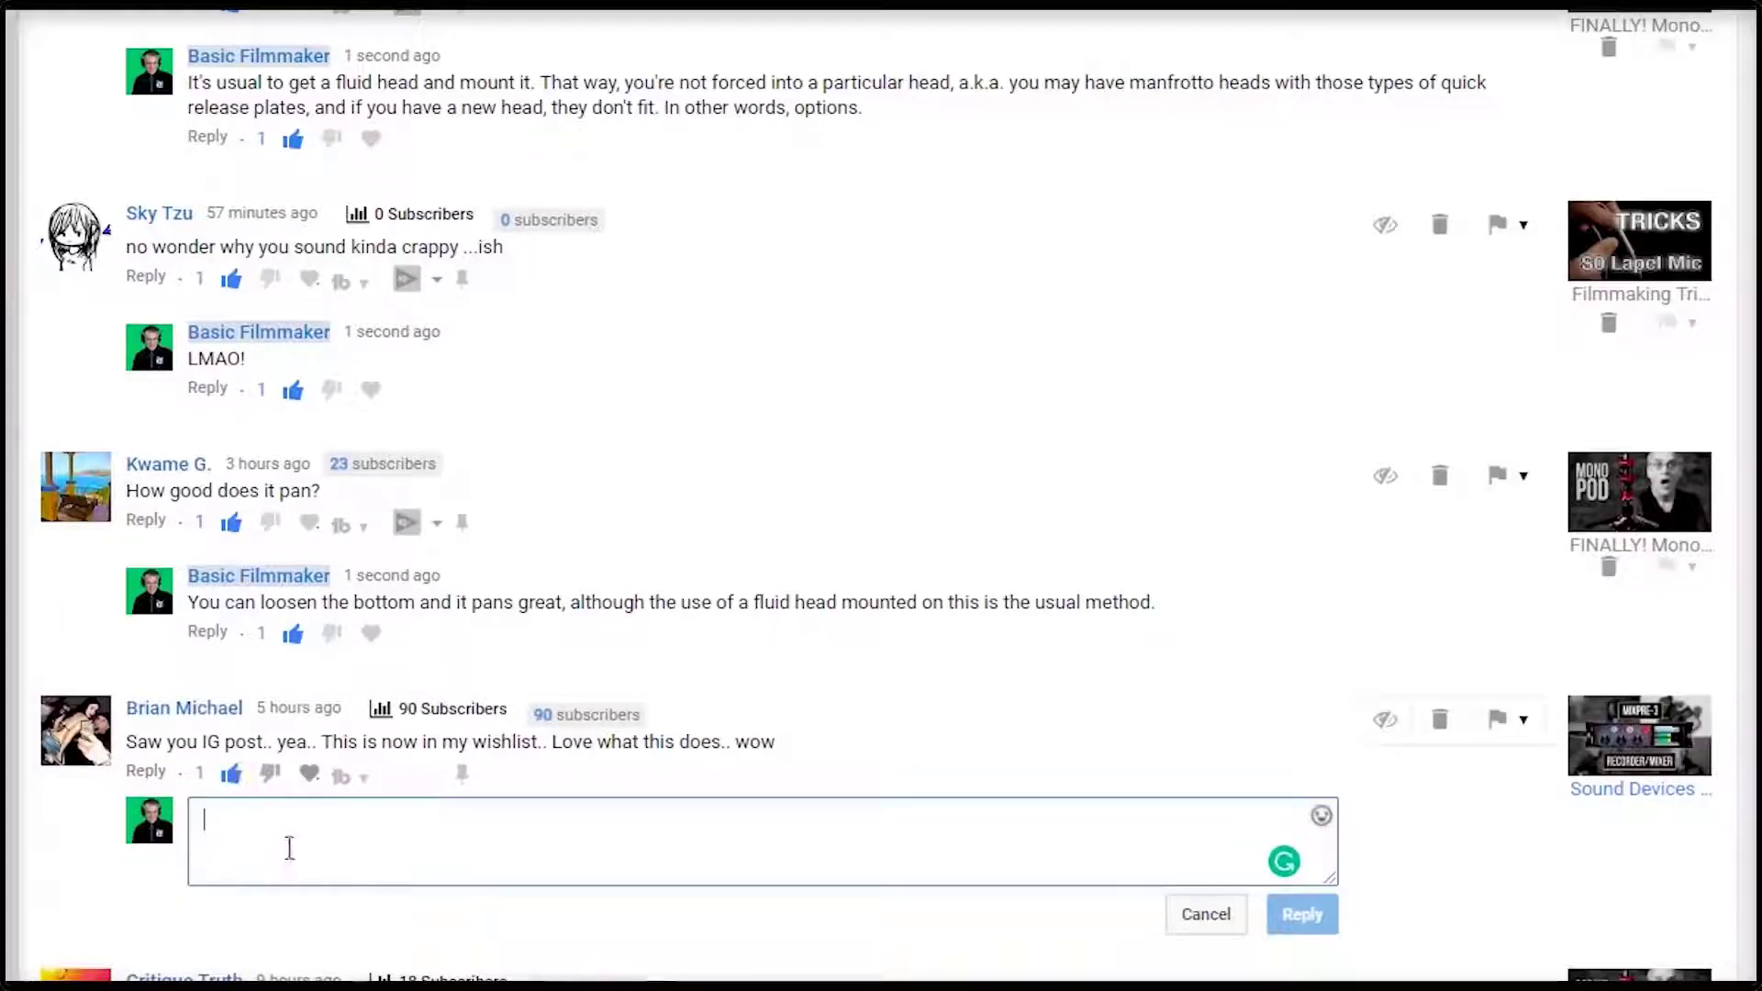
{"action": "type", "text": "Awesome! Thanks Brian"}
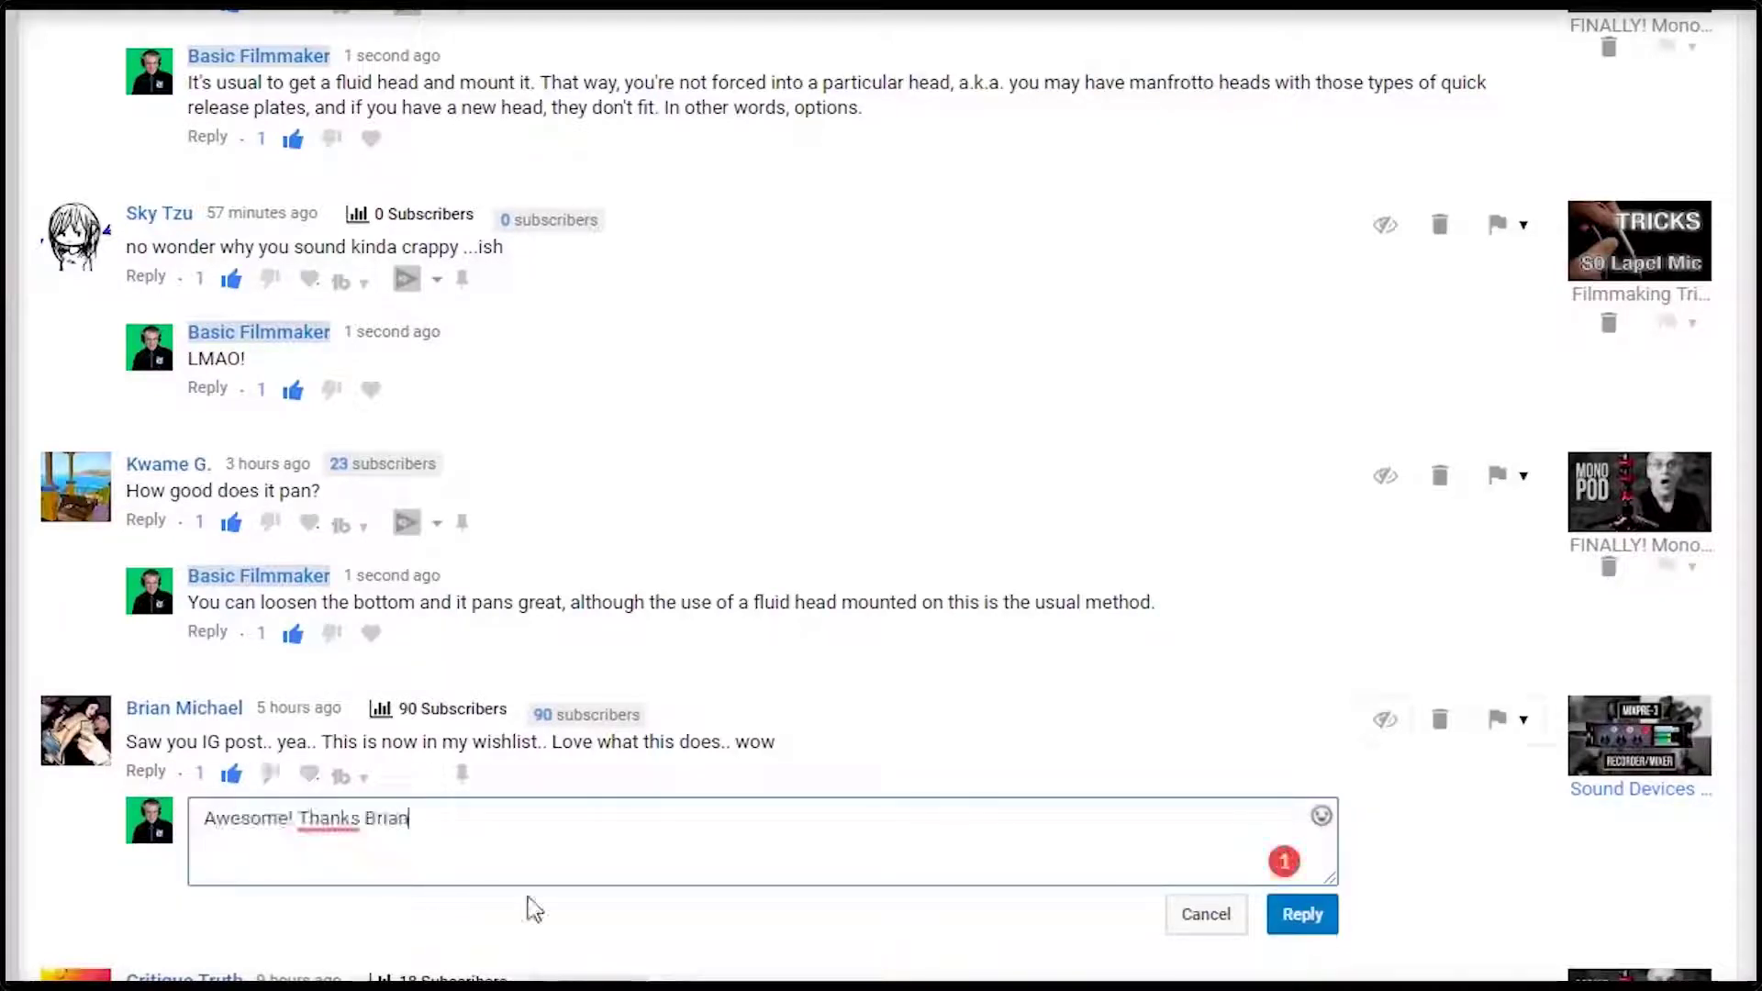
{"action": "type", "text": "!"}
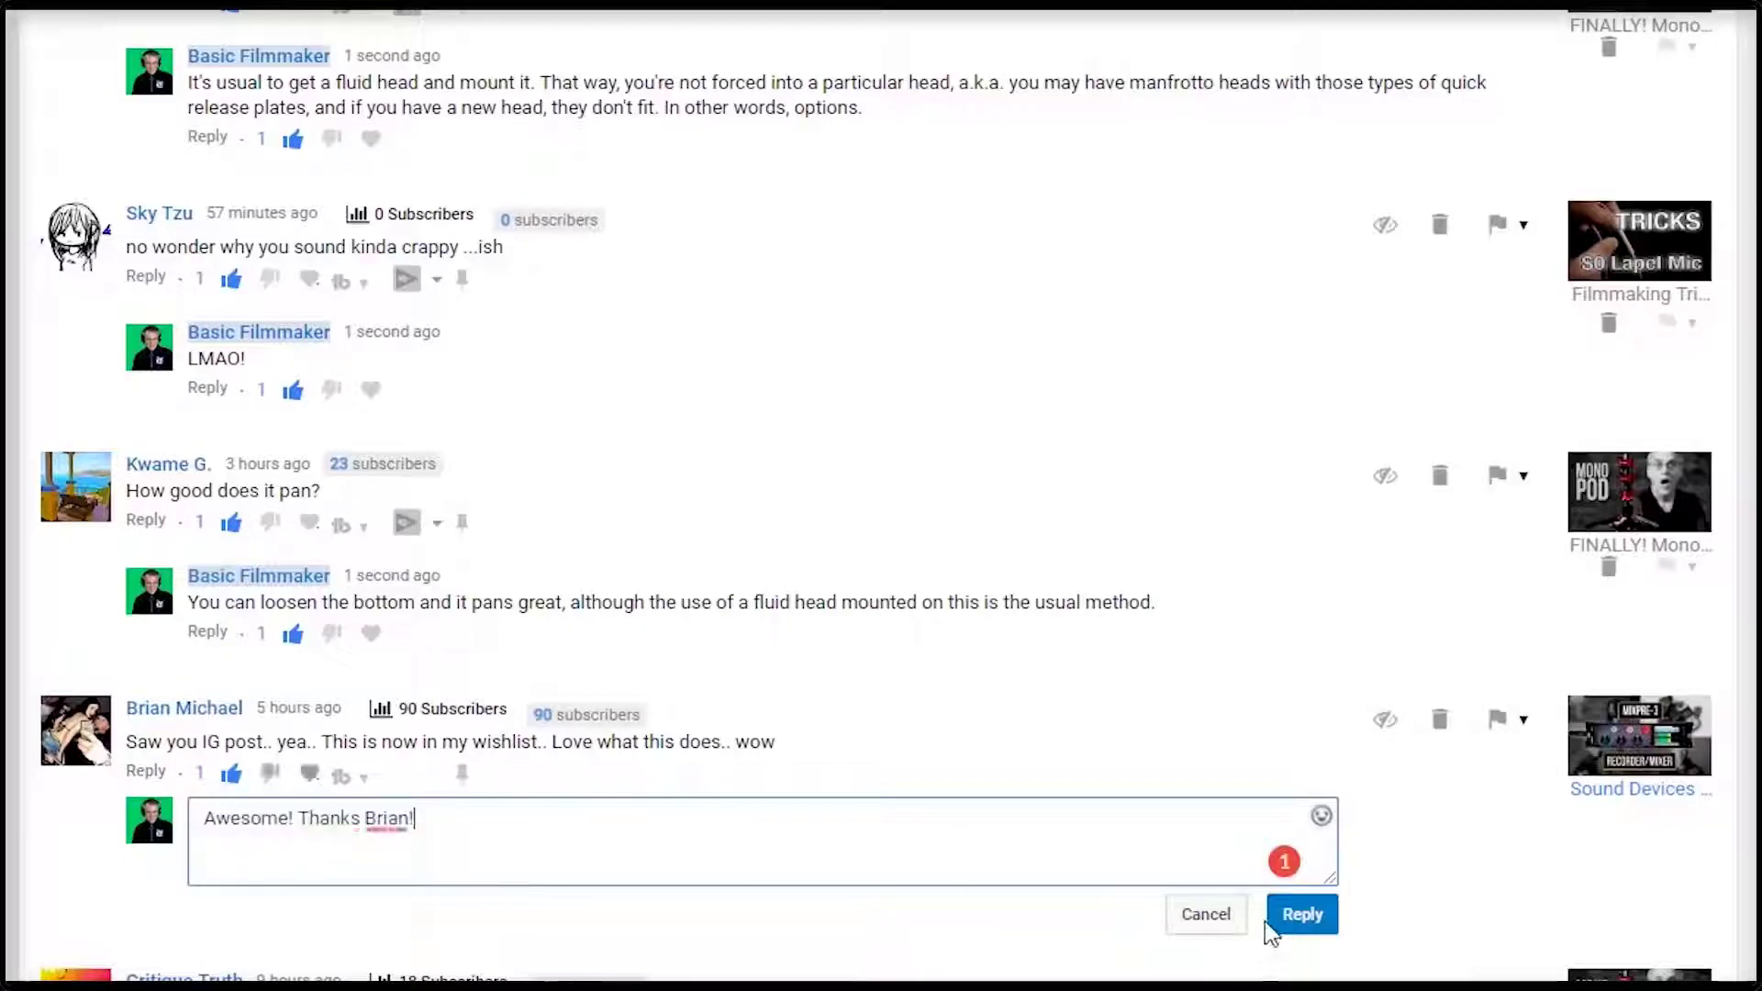
{"action": "left_click", "coordinate": [1278, 925]}
Like the "Looks Gorgeous" comment and reply to it with a thumbs-up emoji.
{"action": "scroll", "coordinate": [1279, 917], "scroll_direction": "down", "scroll_amount": 3}
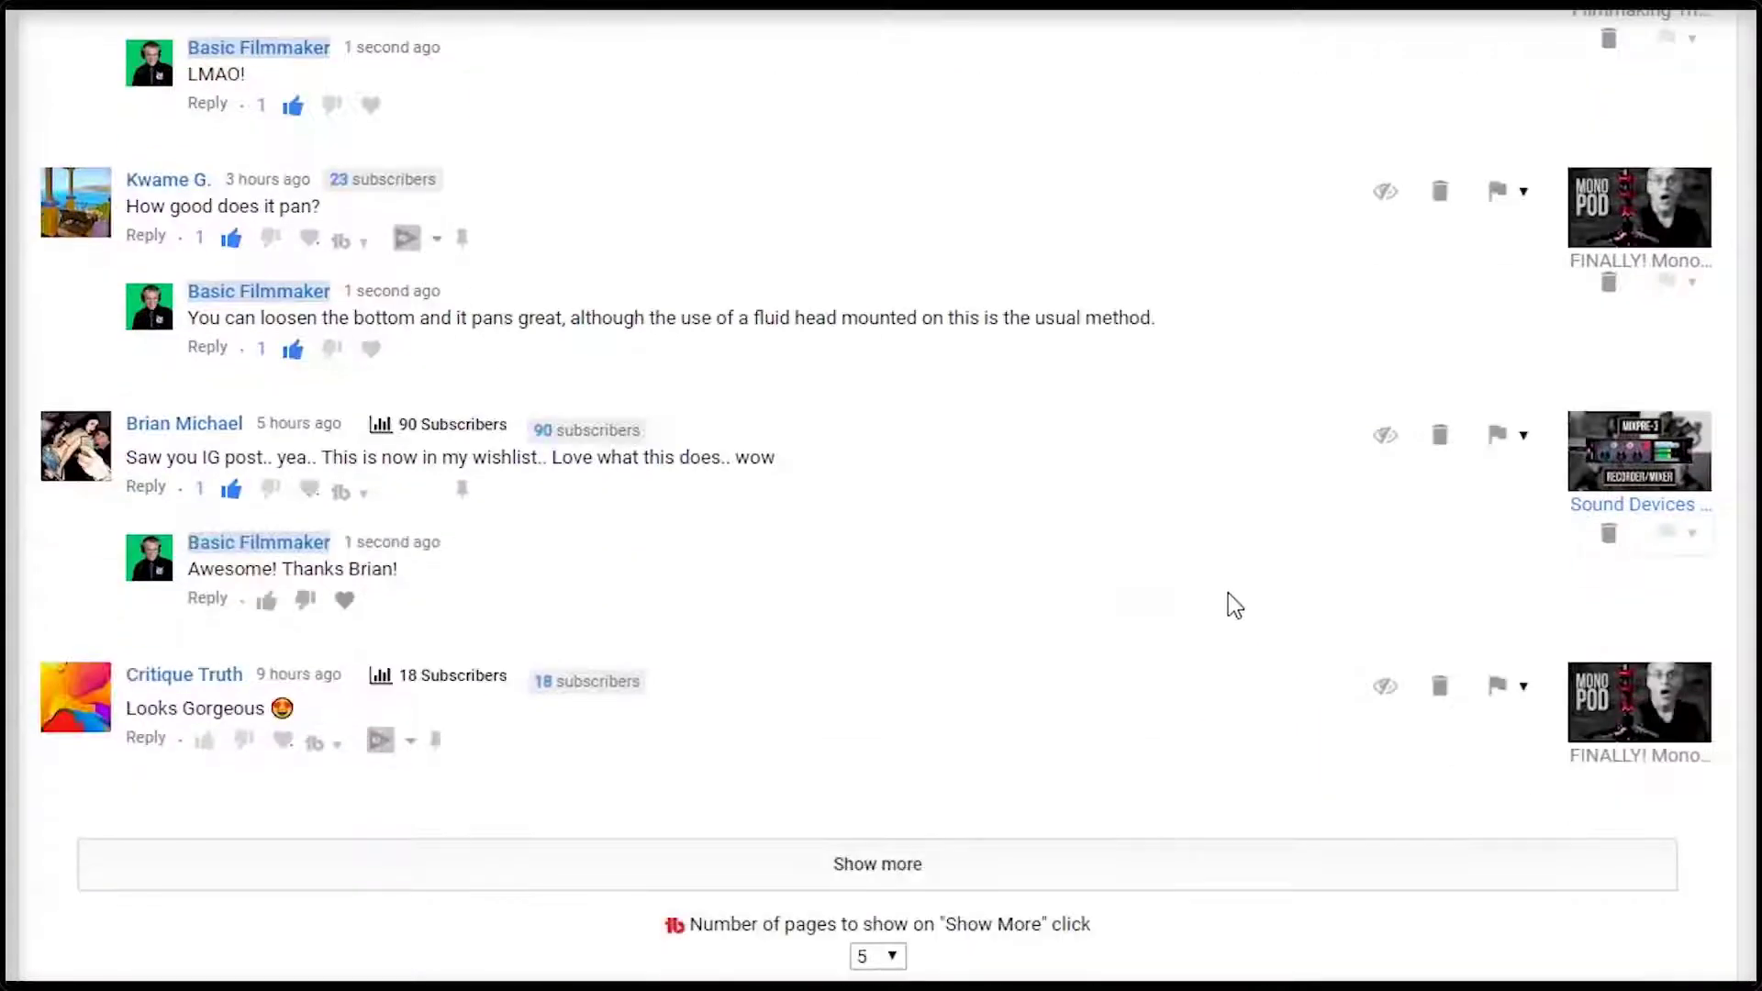
{"action": "left_click", "coordinate": [207, 740]}
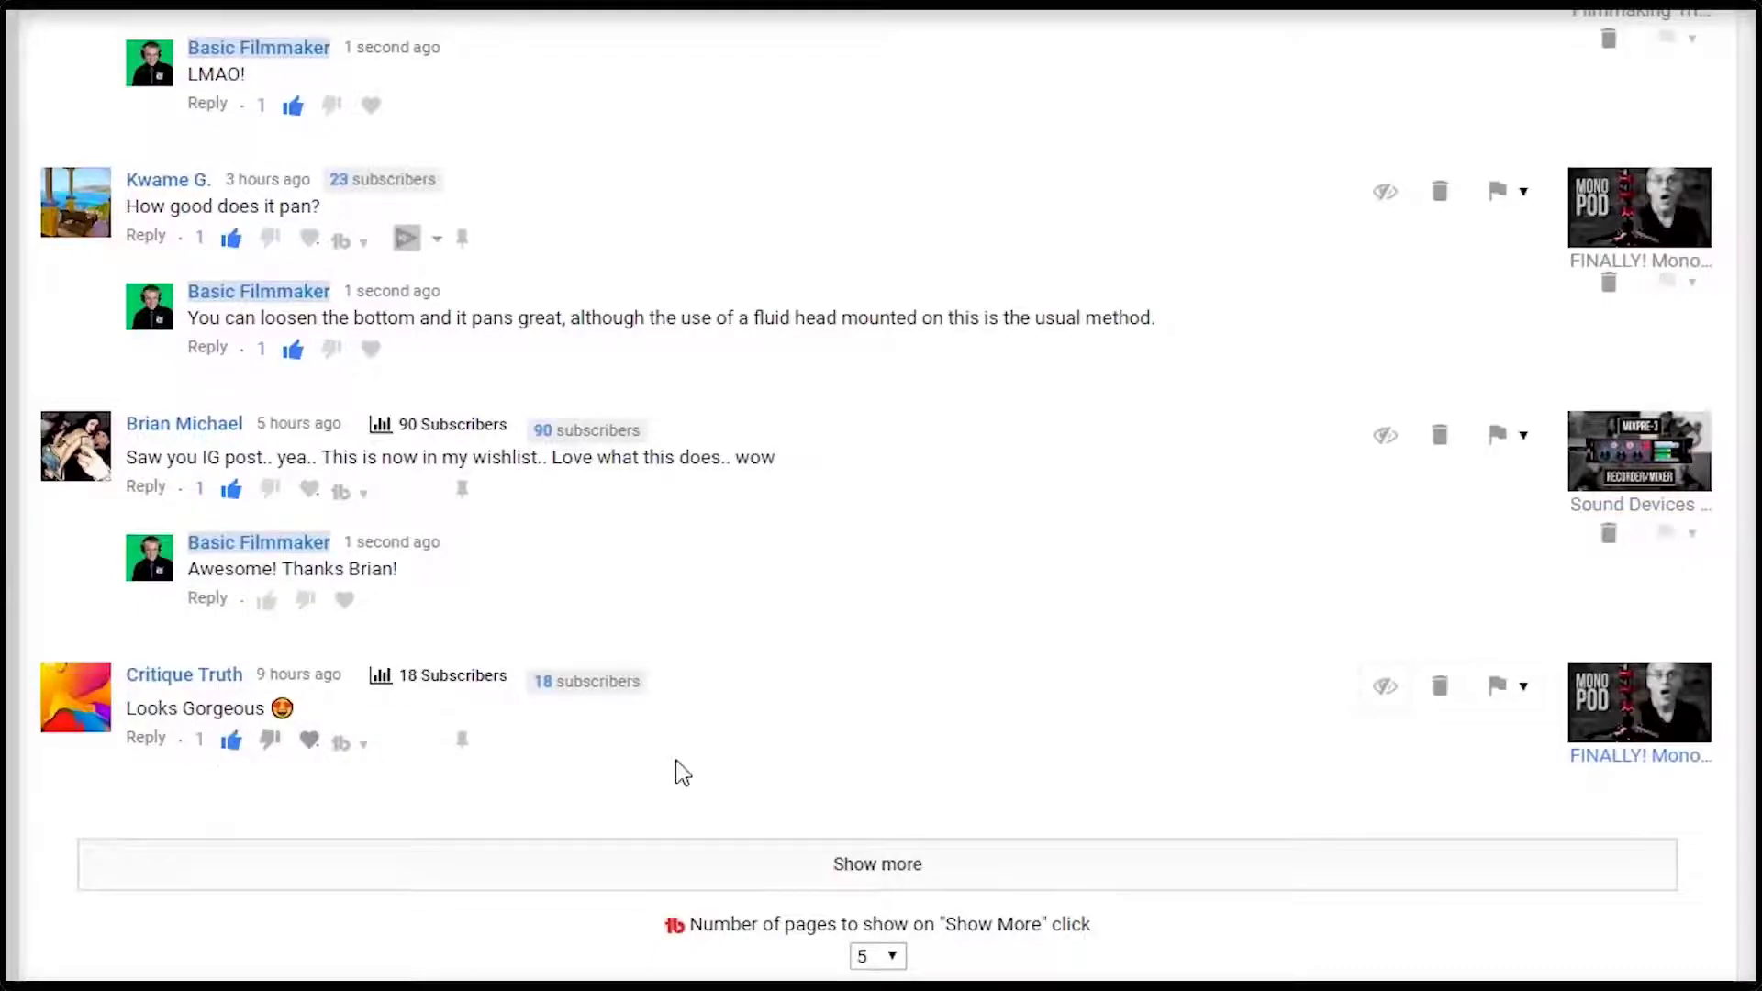
{"action": "left_click", "coordinate": [149, 738]}
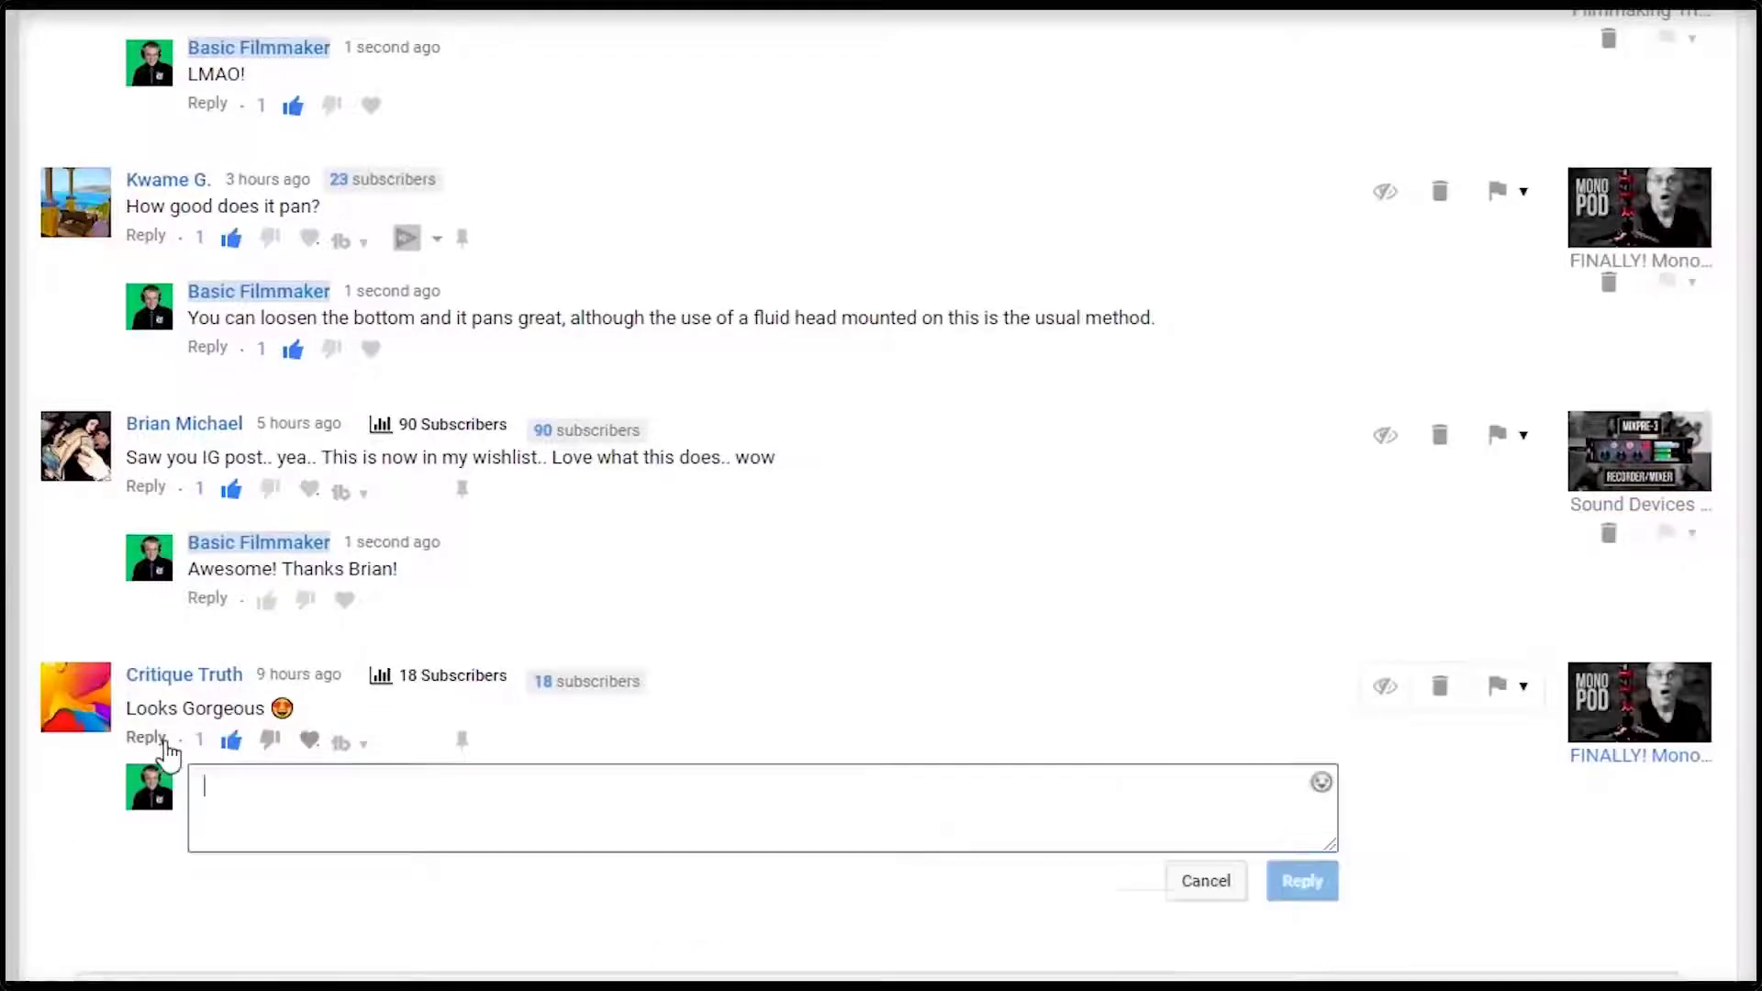
{"action": "left_click", "coordinate": [1321, 783]}
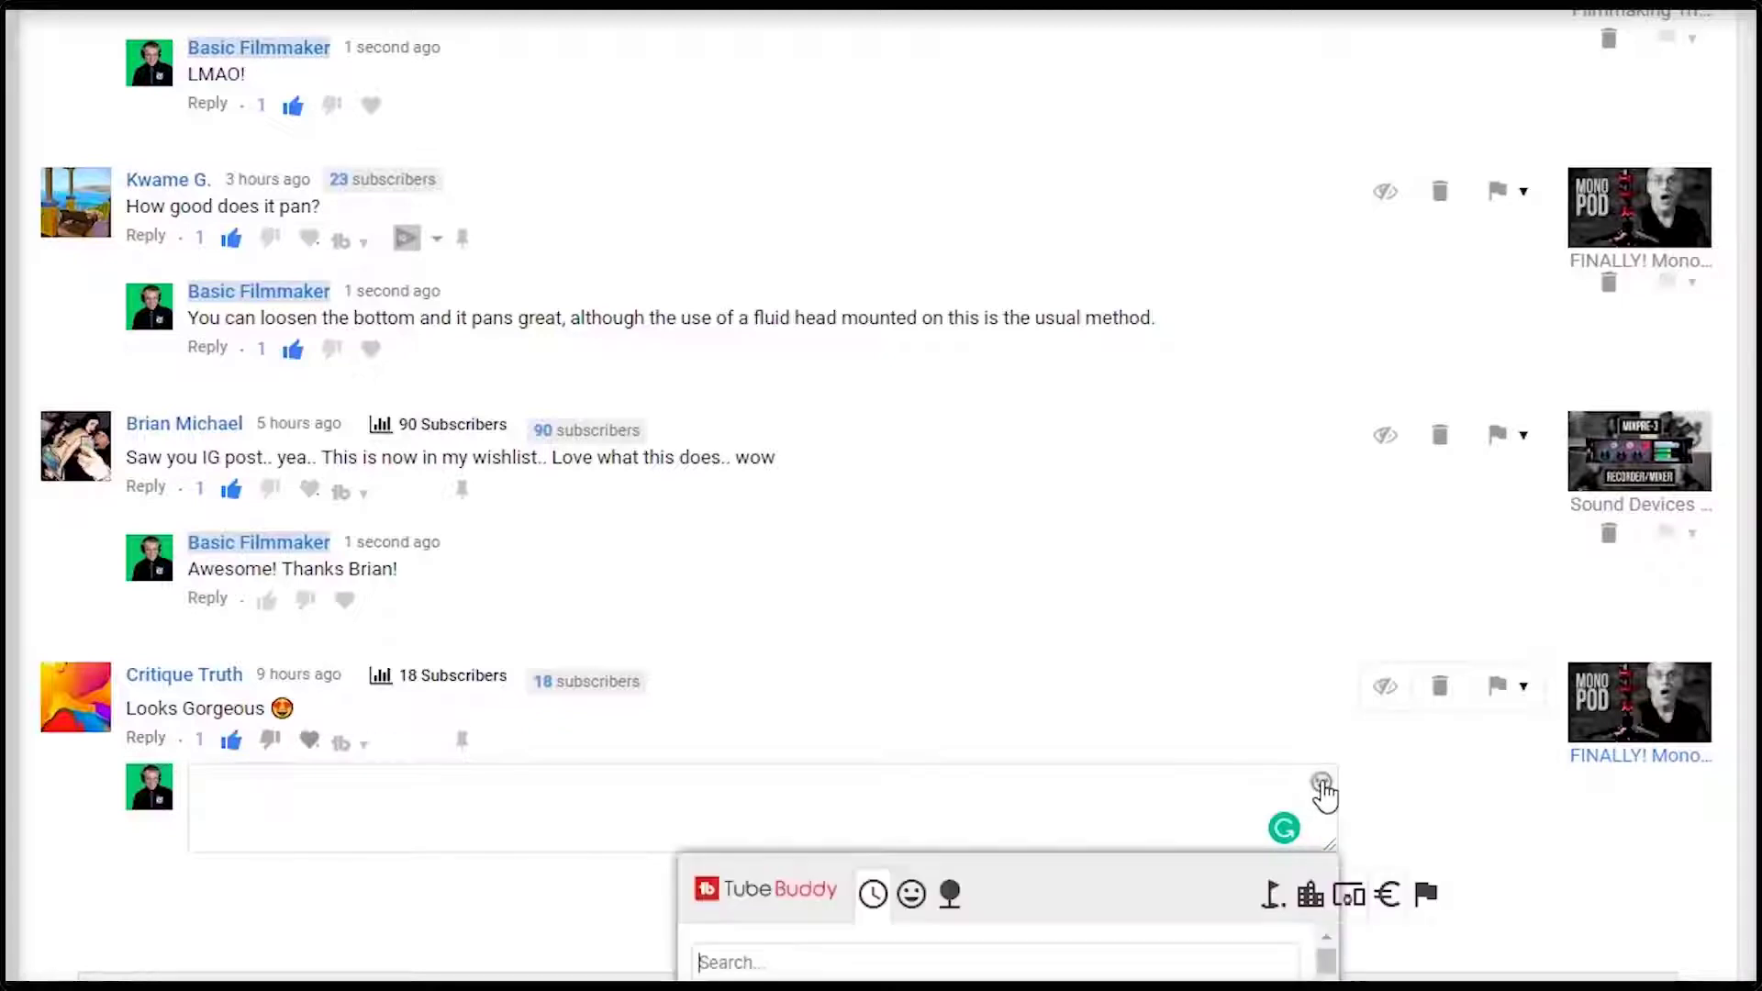
{"action": "scroll", "coordinate": [1030, 886], "scroll_direction": "down", "scroll_amount": 5}
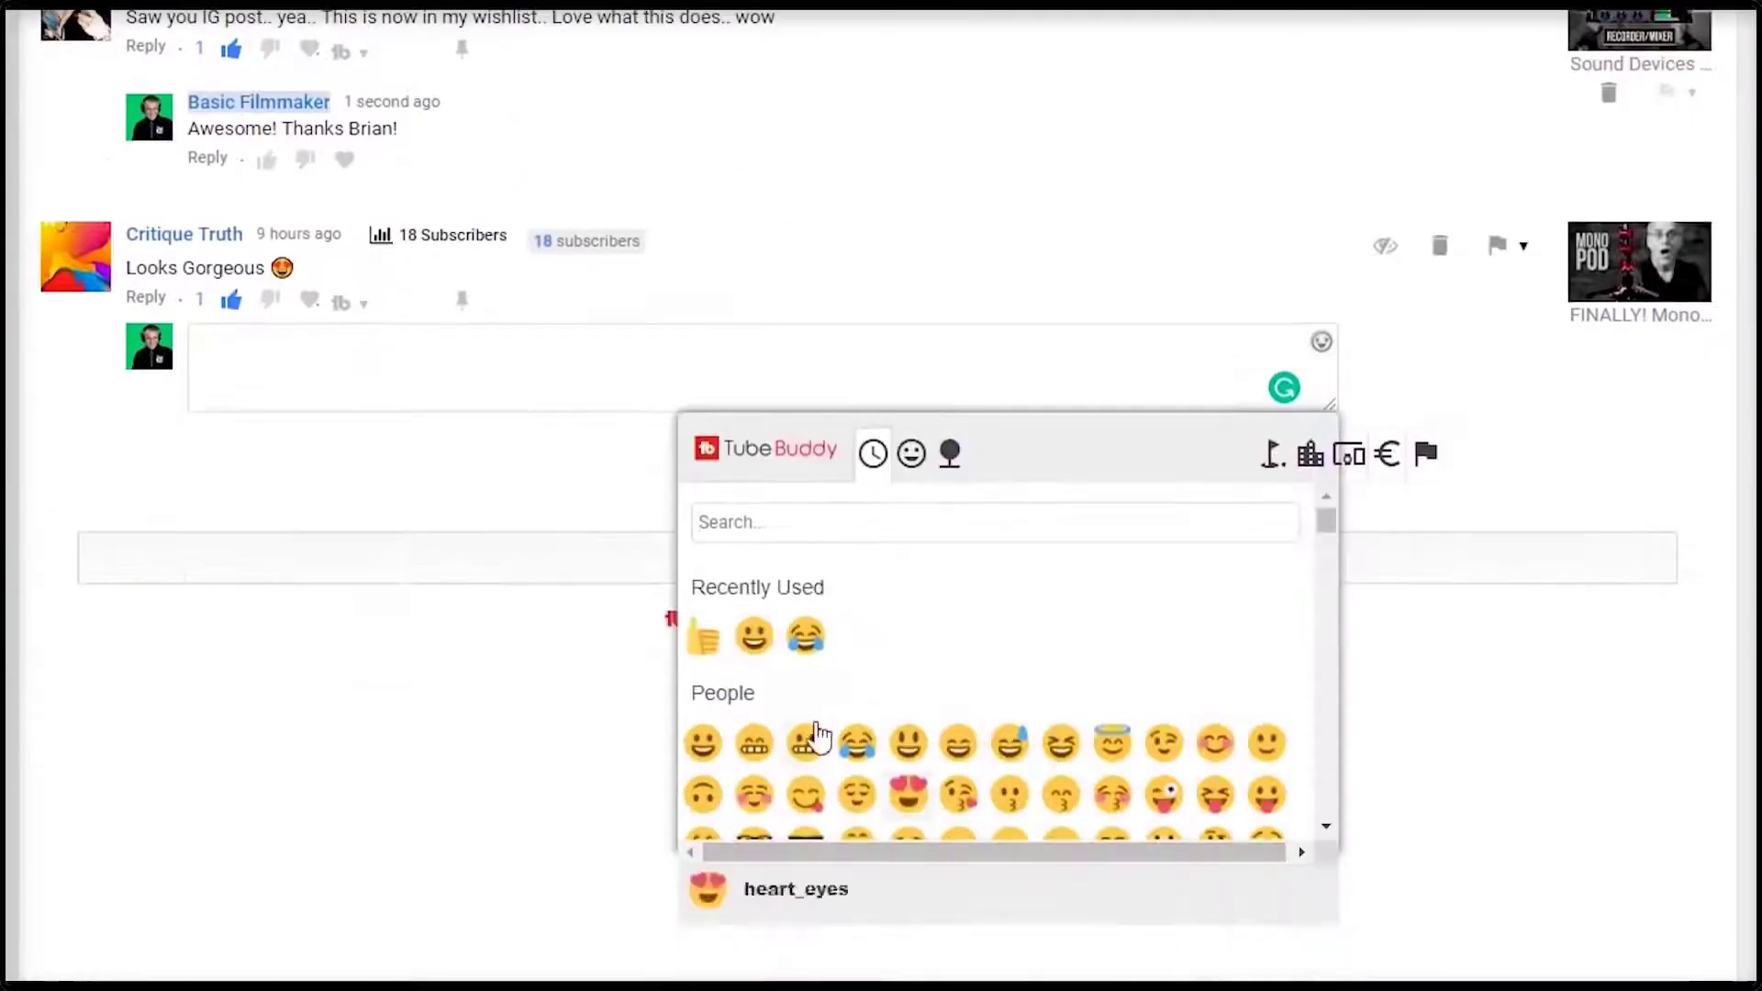
{"action": "left_click", "coordinate": [700, 640]}
{"action": "left_click", "coordinate": [445, 366]}
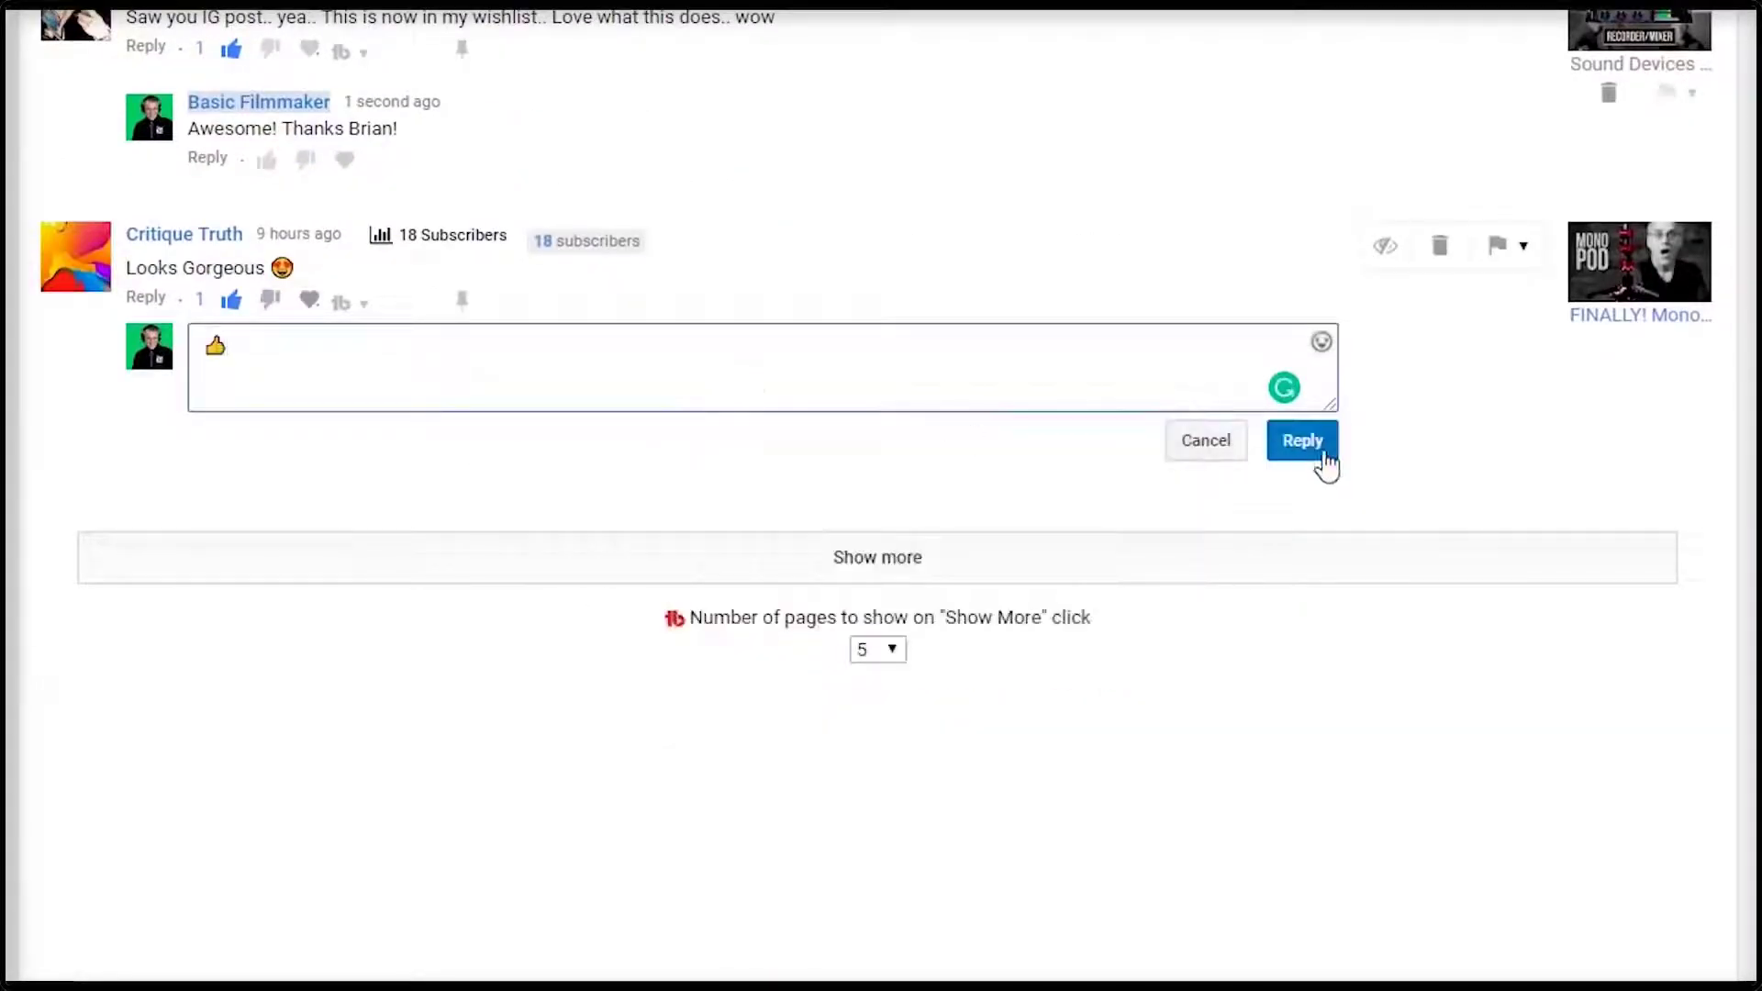
{"action": "left_click", "coordinate": [1302, 442]}
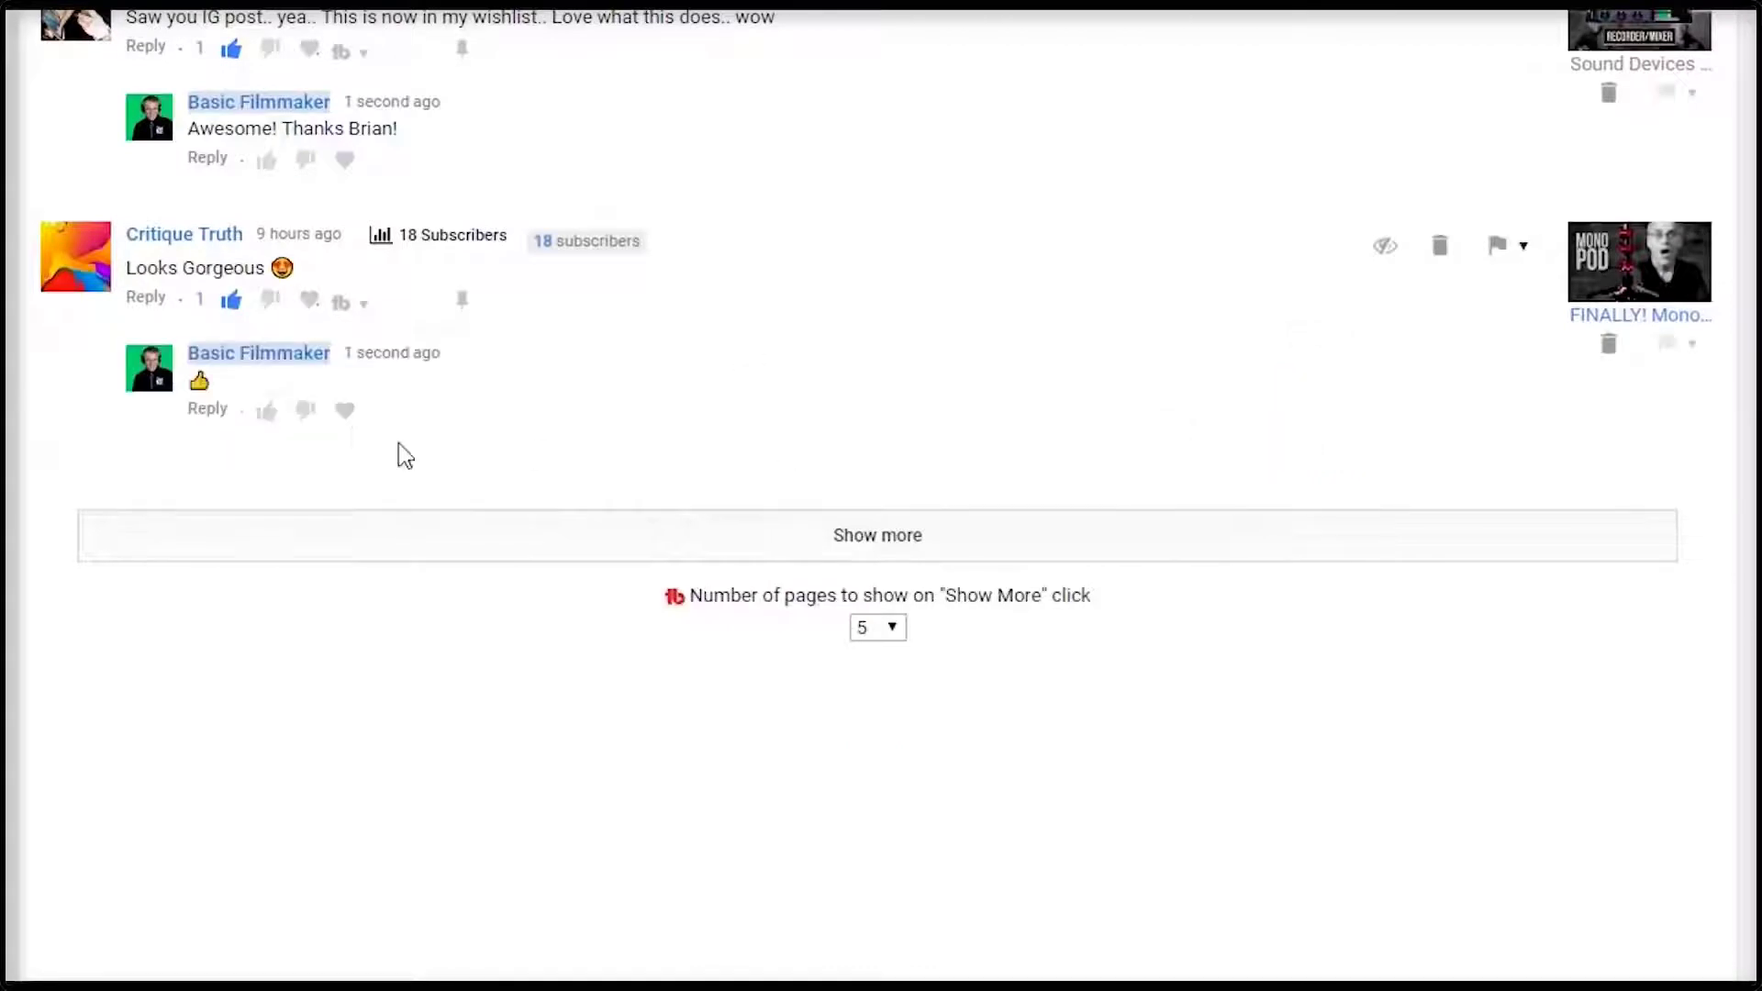
Load more comment threads and filter the list to "Comments that have replies which need to be follow up on".
{"action": "scroll", "coordinate": [398, 452], "scroll_direction": "up", "scroll_amount": 3}
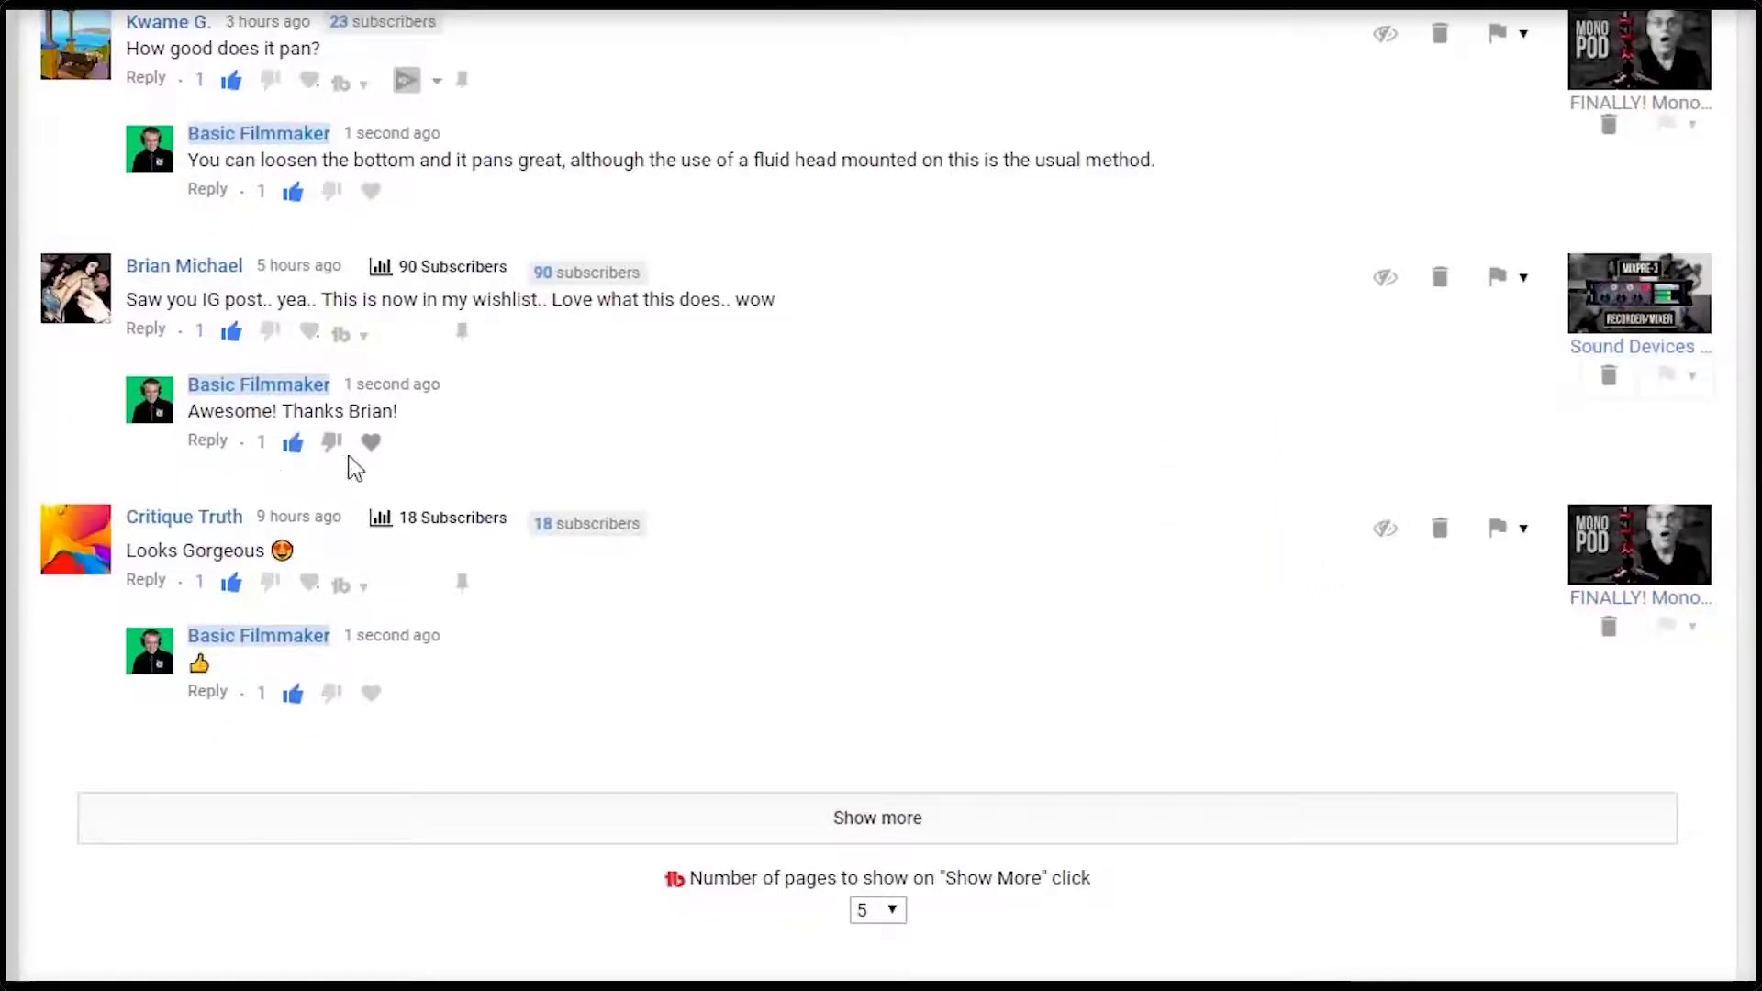
{"action": "scroll", "coordinate": [861, 450], "scroll_direction": "up", "scroll_amount": 10}
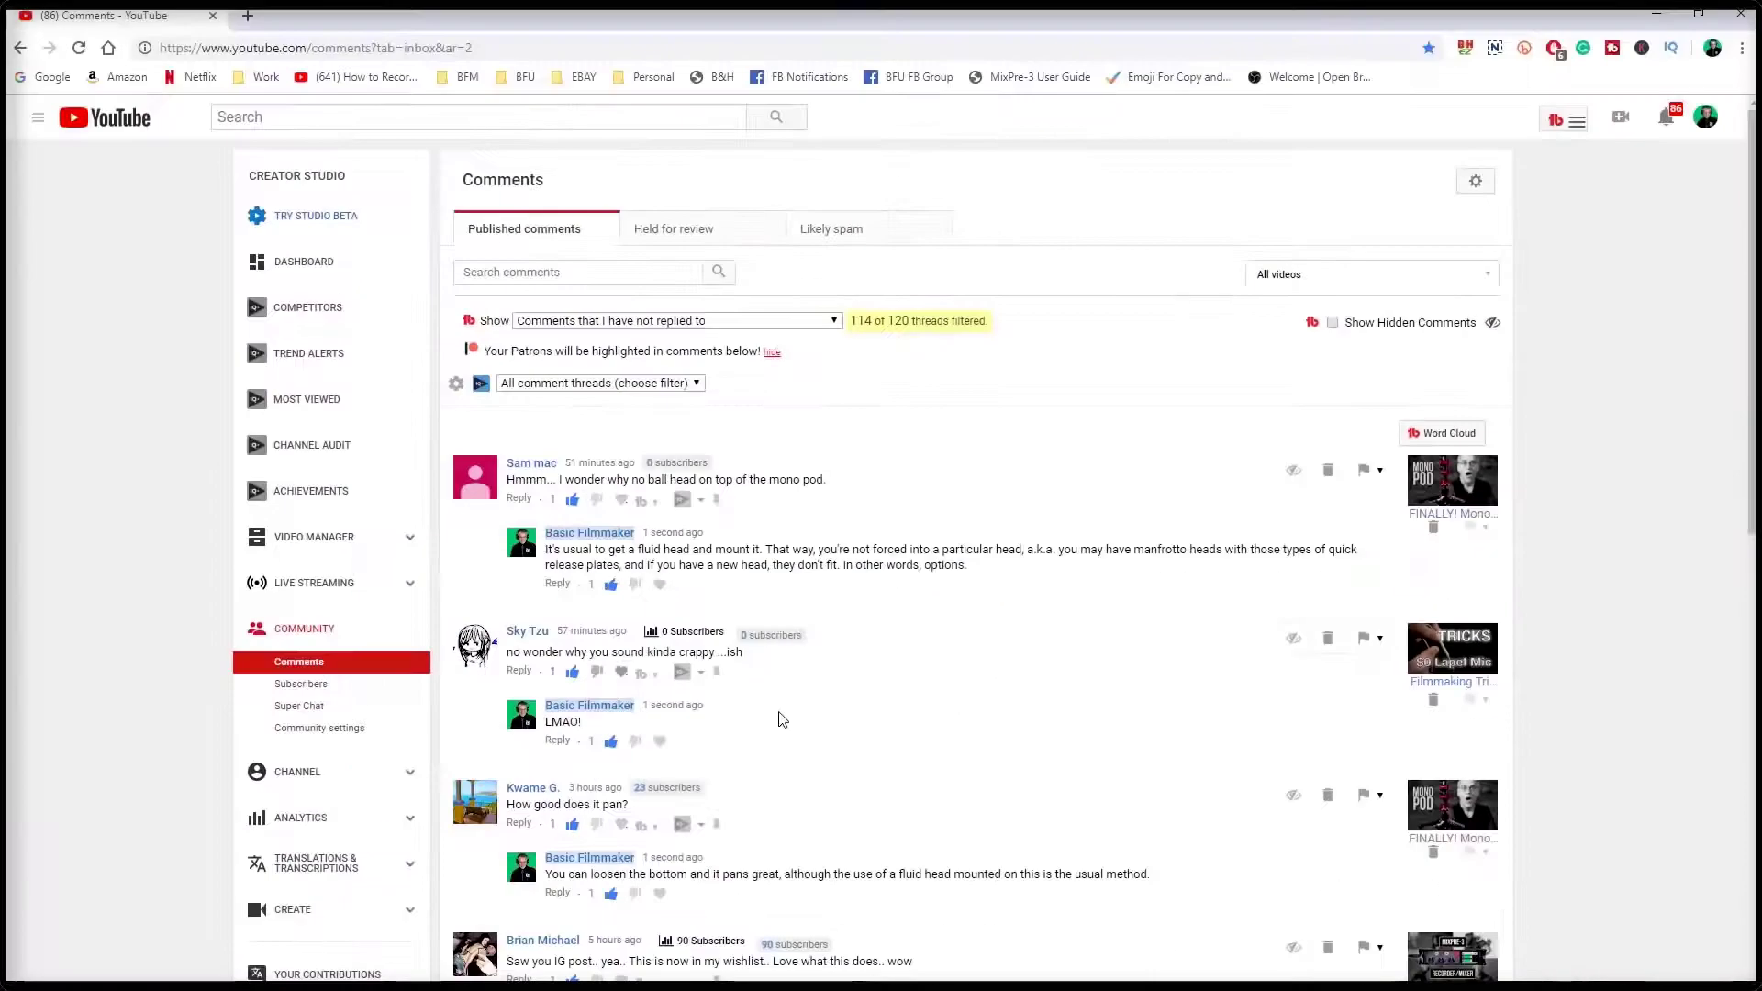
{"action": "scroll", "coordinate": [781, 719], "scroll_direction": "down", "scroll_amount": 5}
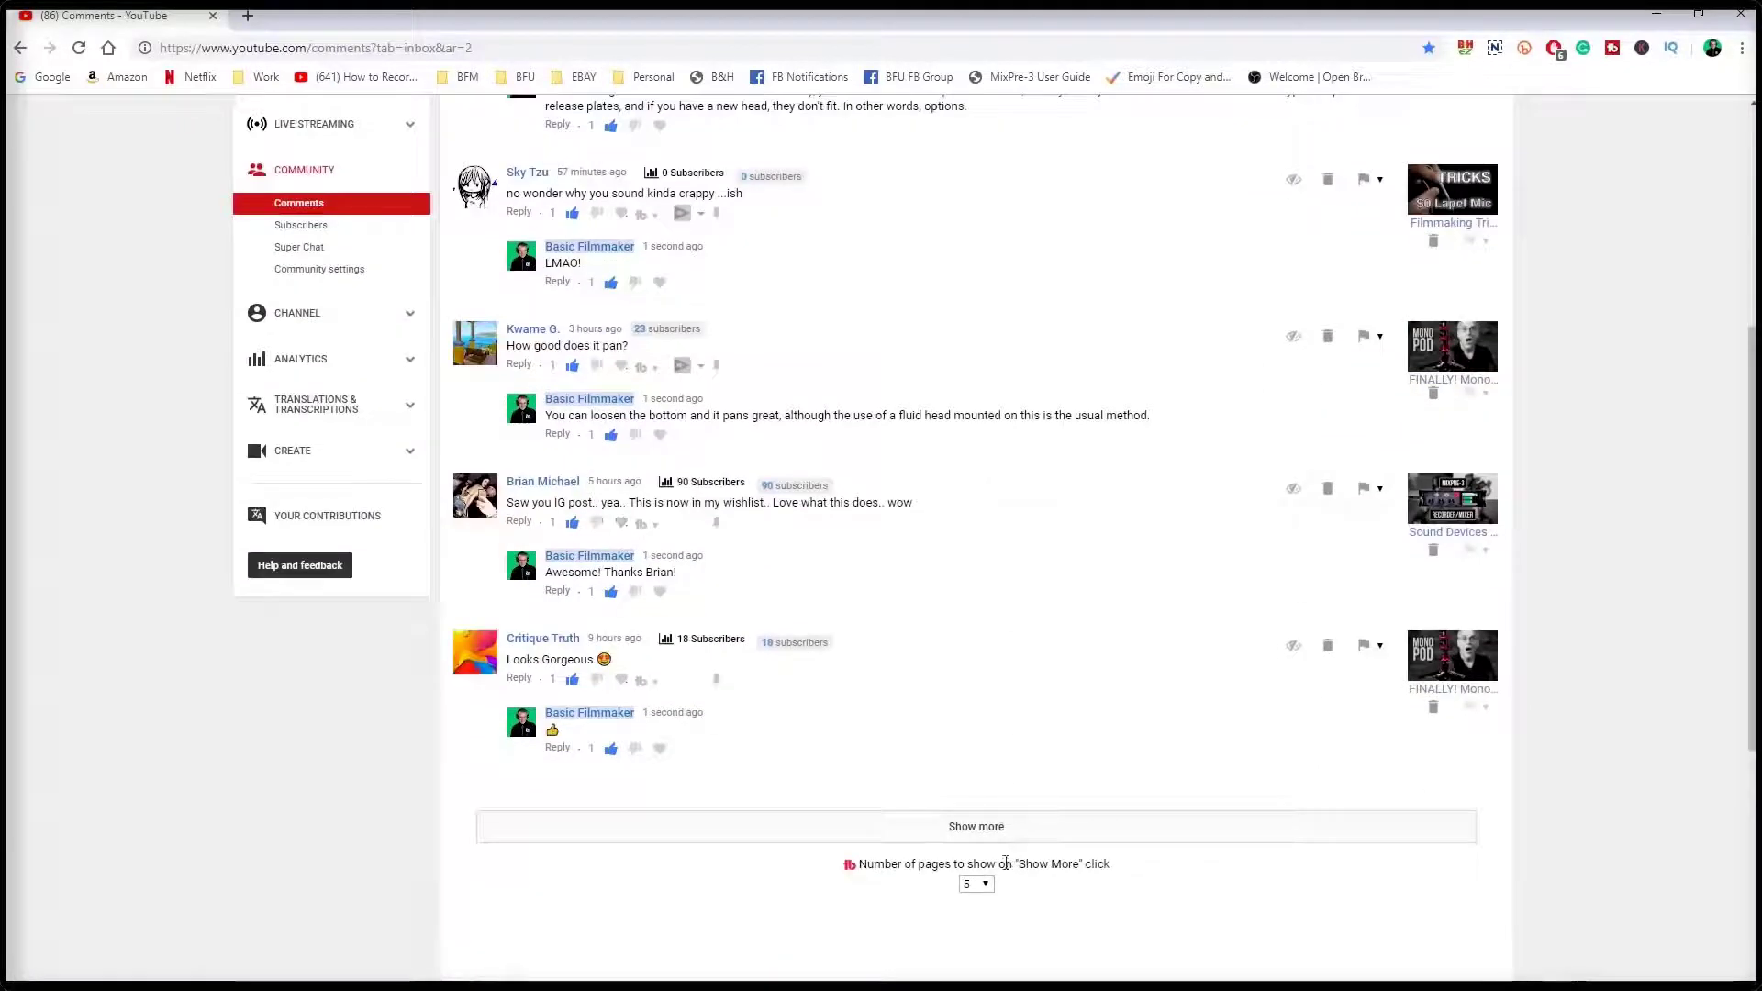
{"action": "left_click", "coordinate": [1003, 832]}
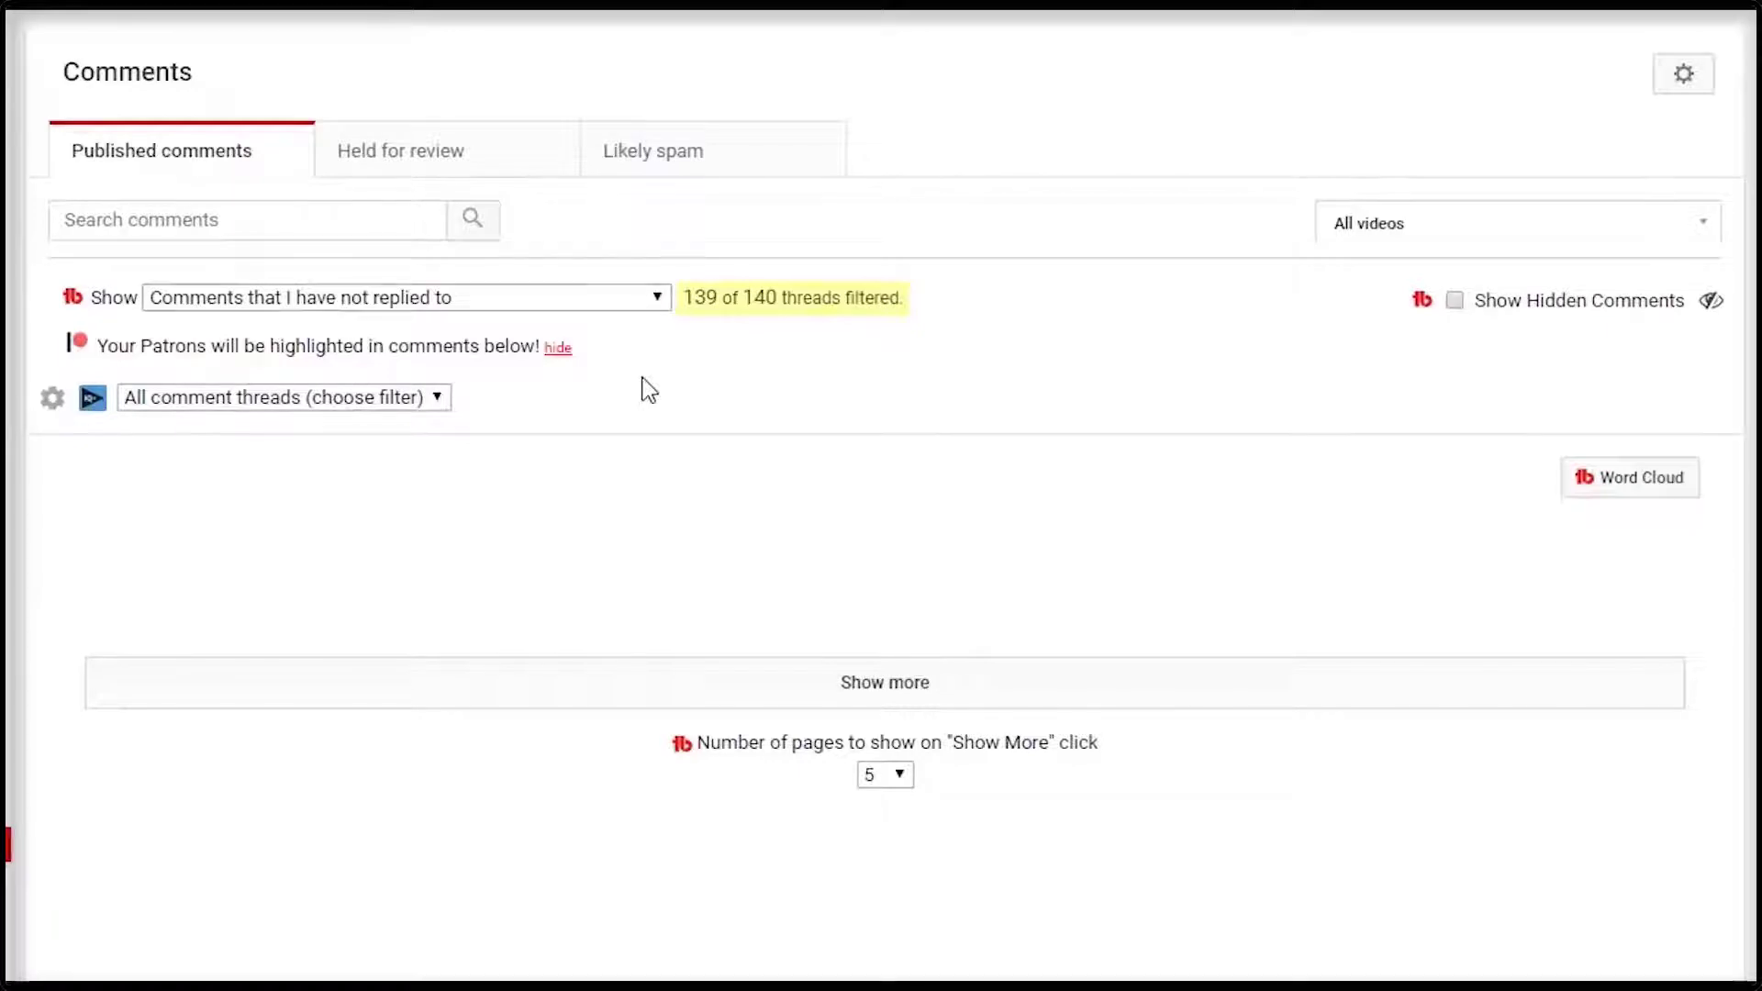
{"action": "left_click", "coordinate": [590, 297]}
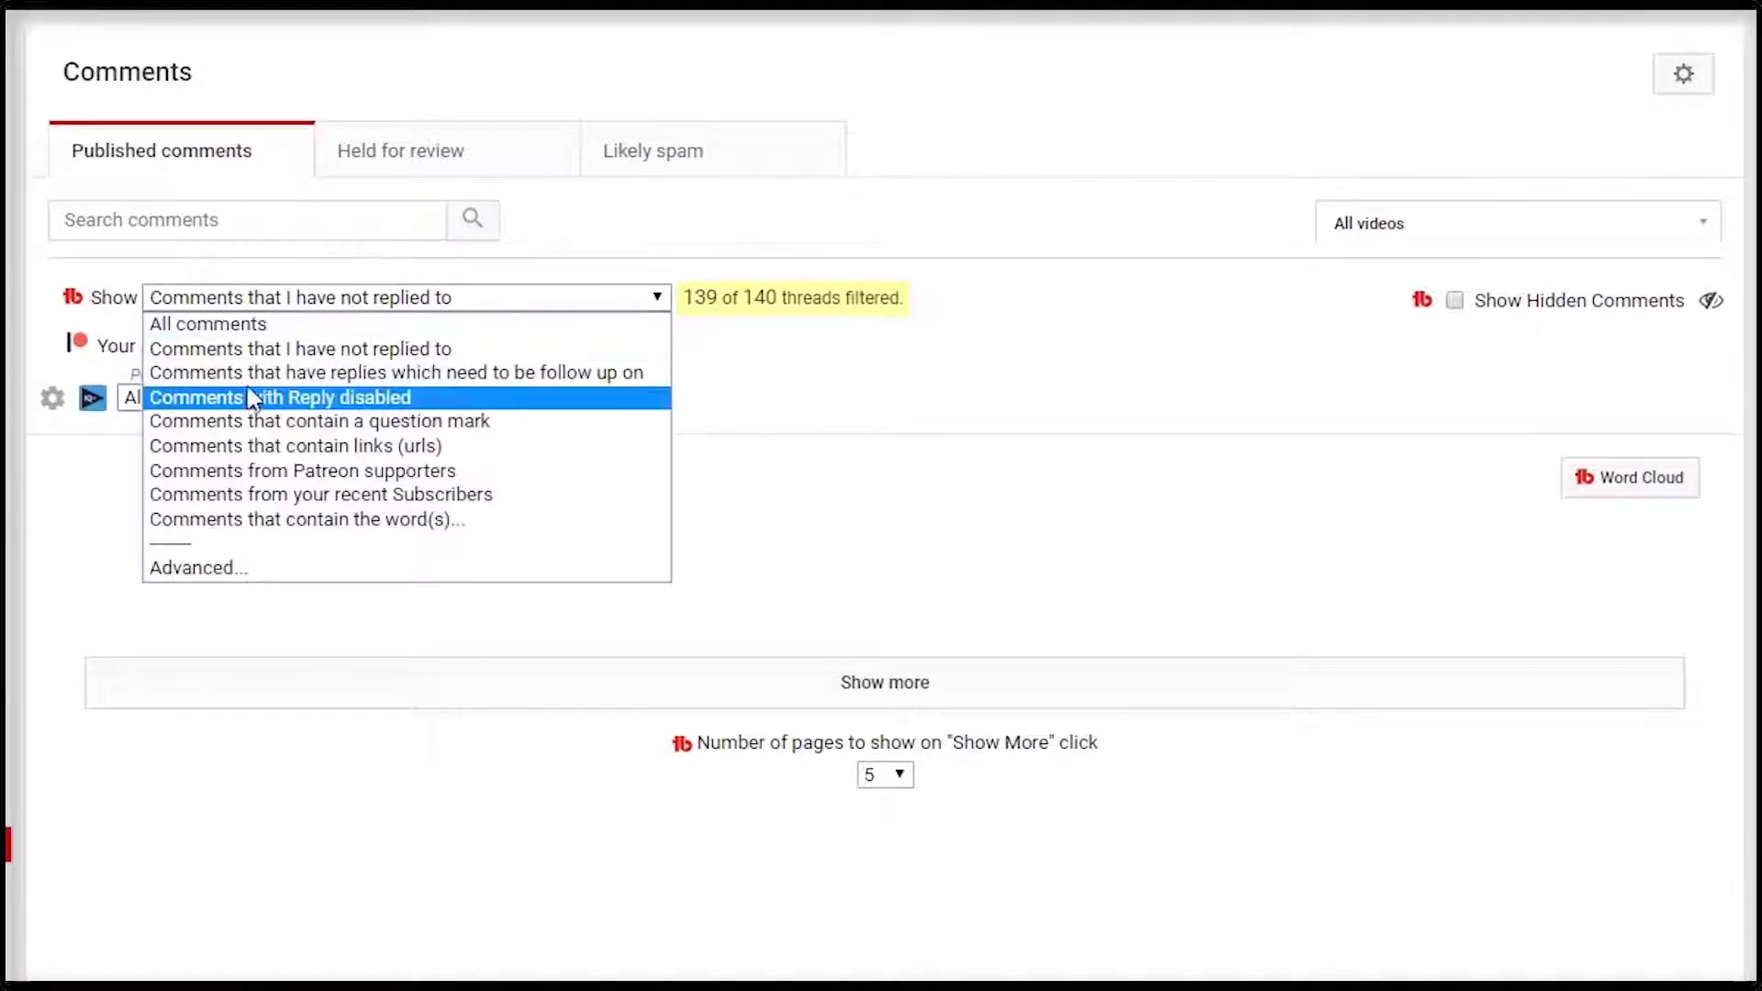
{"action": "left_click", "coordinate": [555, 374]}
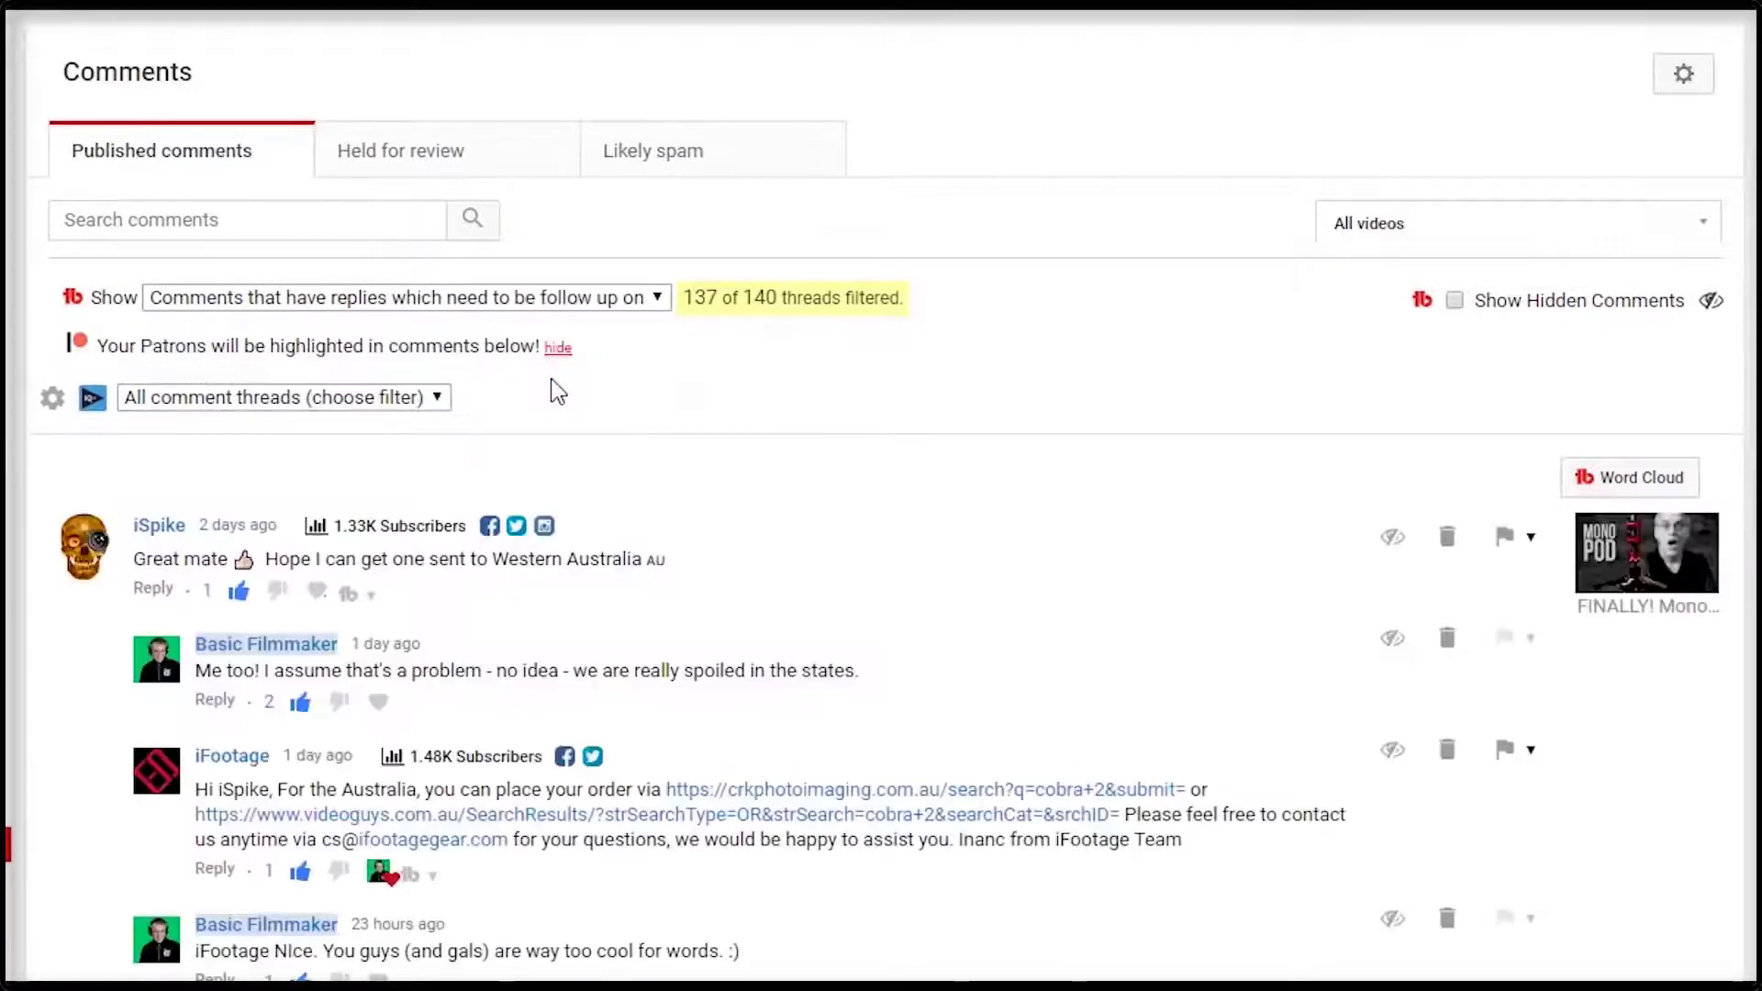
{"action": "scroll", "coordinate": [883, 531], "scroll_direction": "down", "scroll_amount": 5}
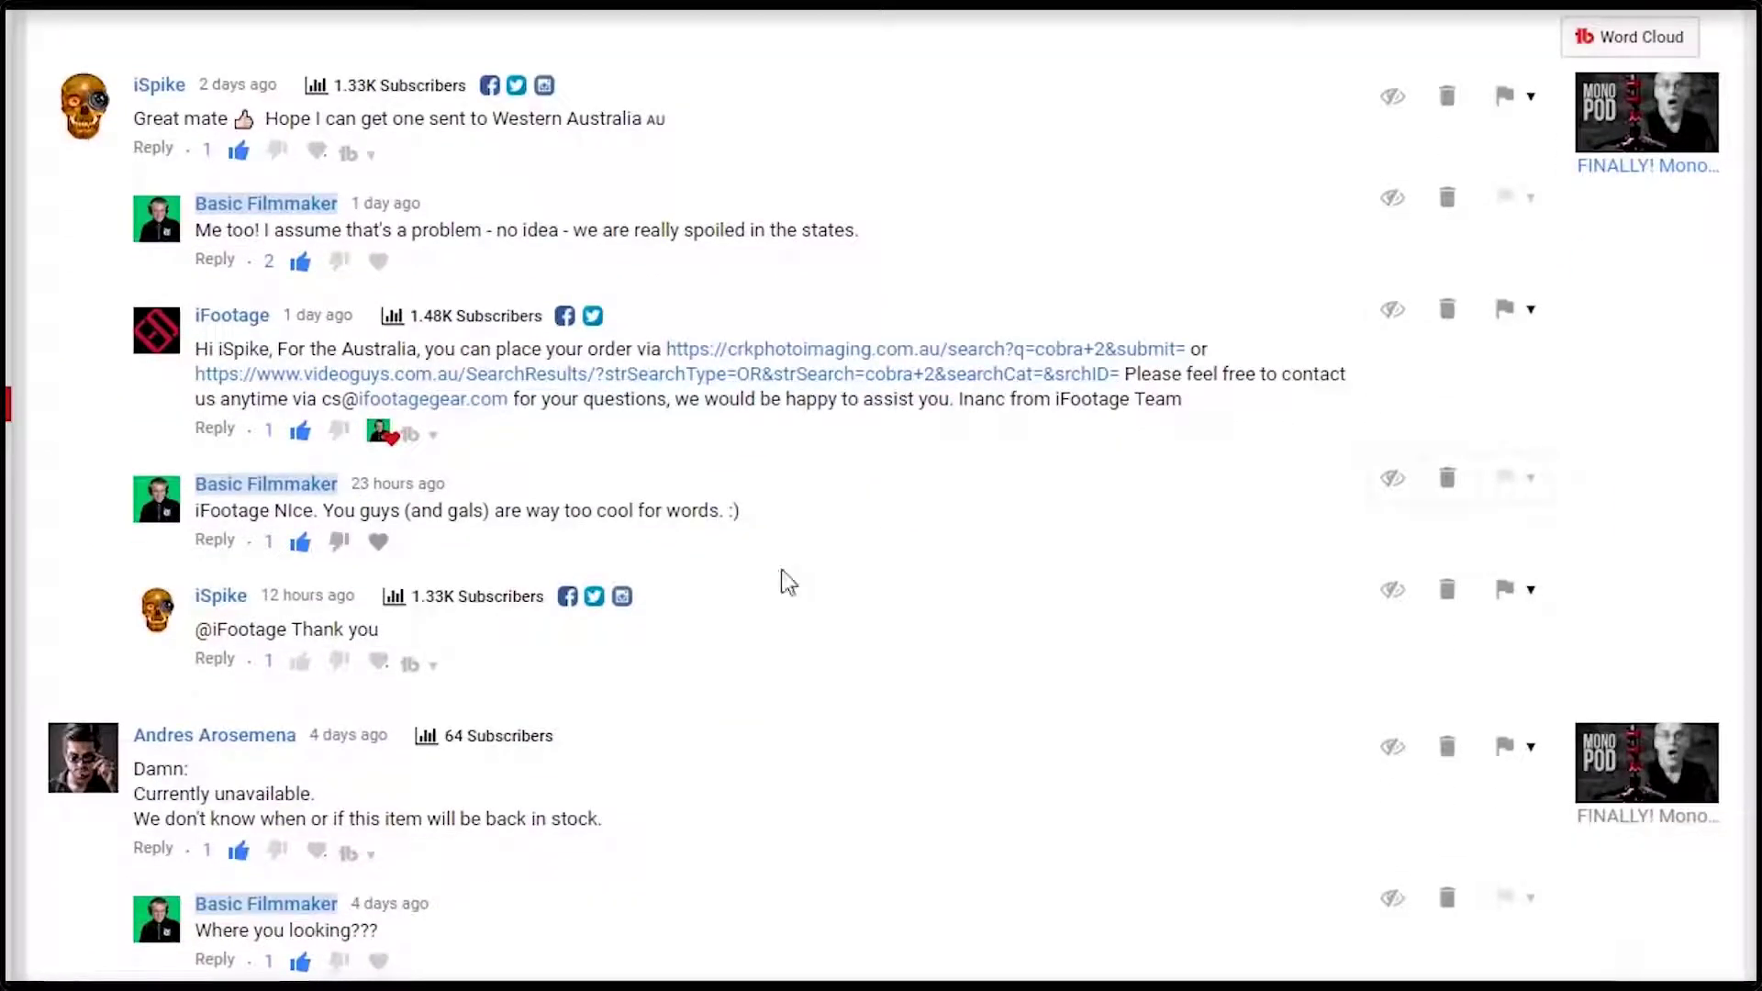
{"action": "left_click", "coordinate": [301, 662]}
{"action": "left_click", "coordinate": [214, 660]}
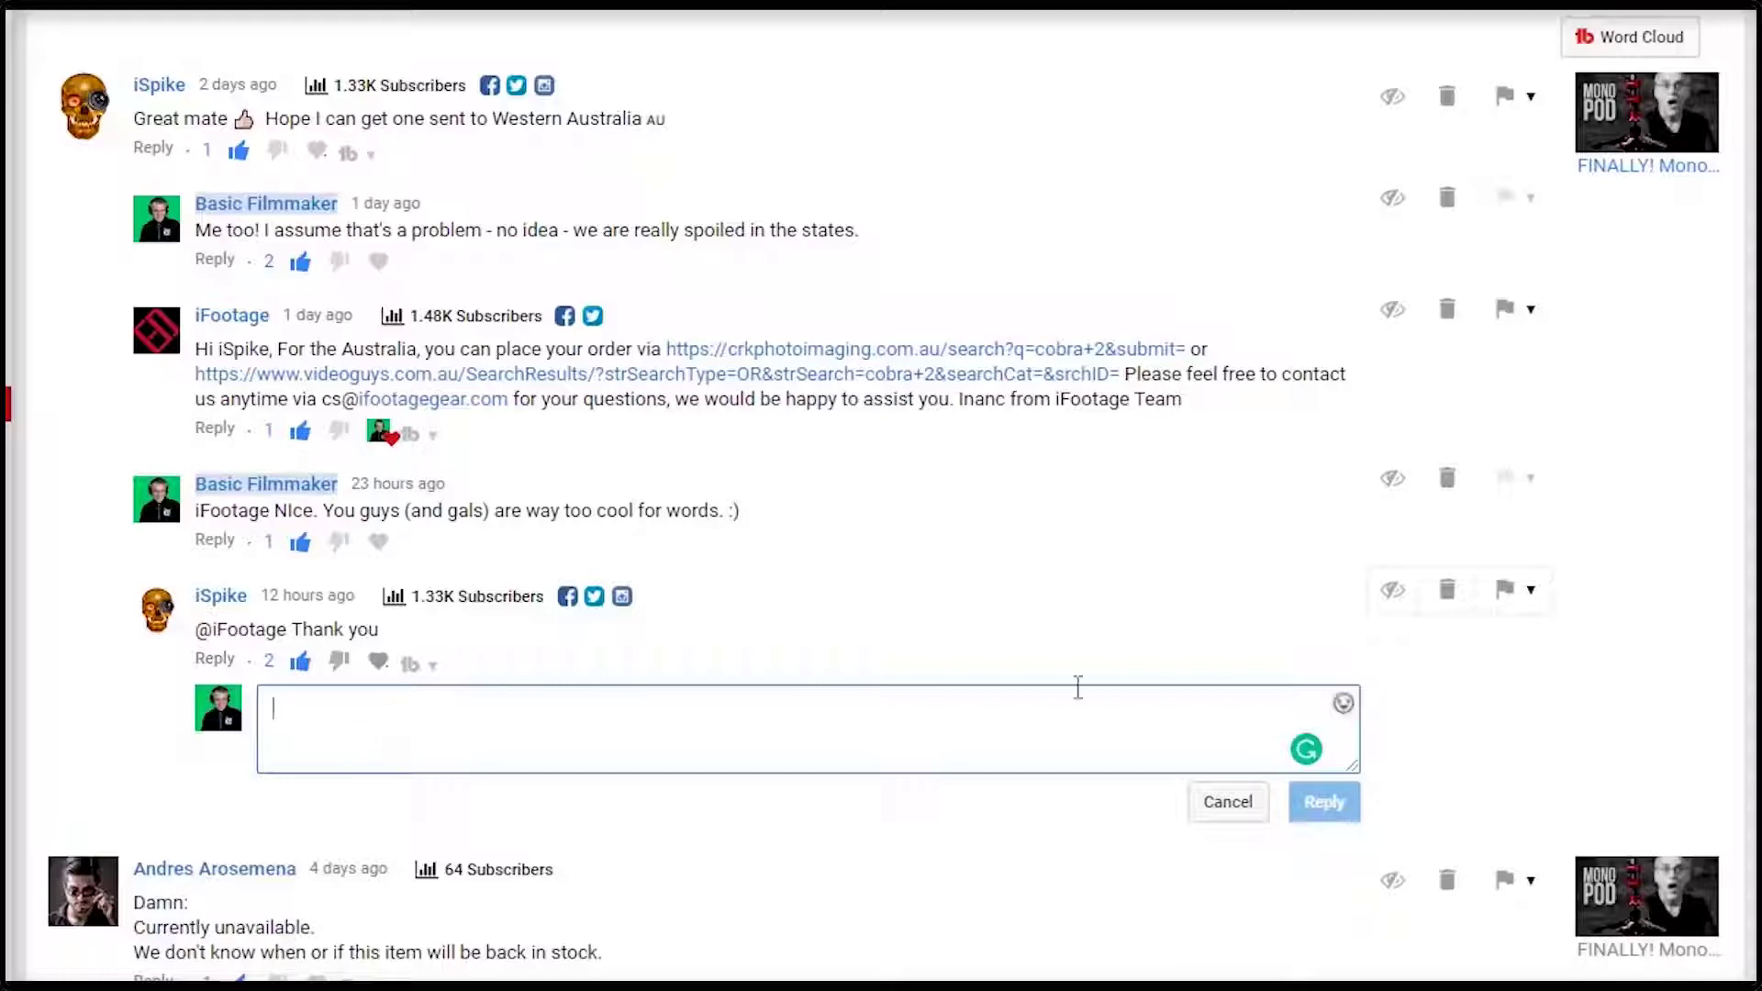
{"action": "left_click", "coordinate": [1343, 702]}
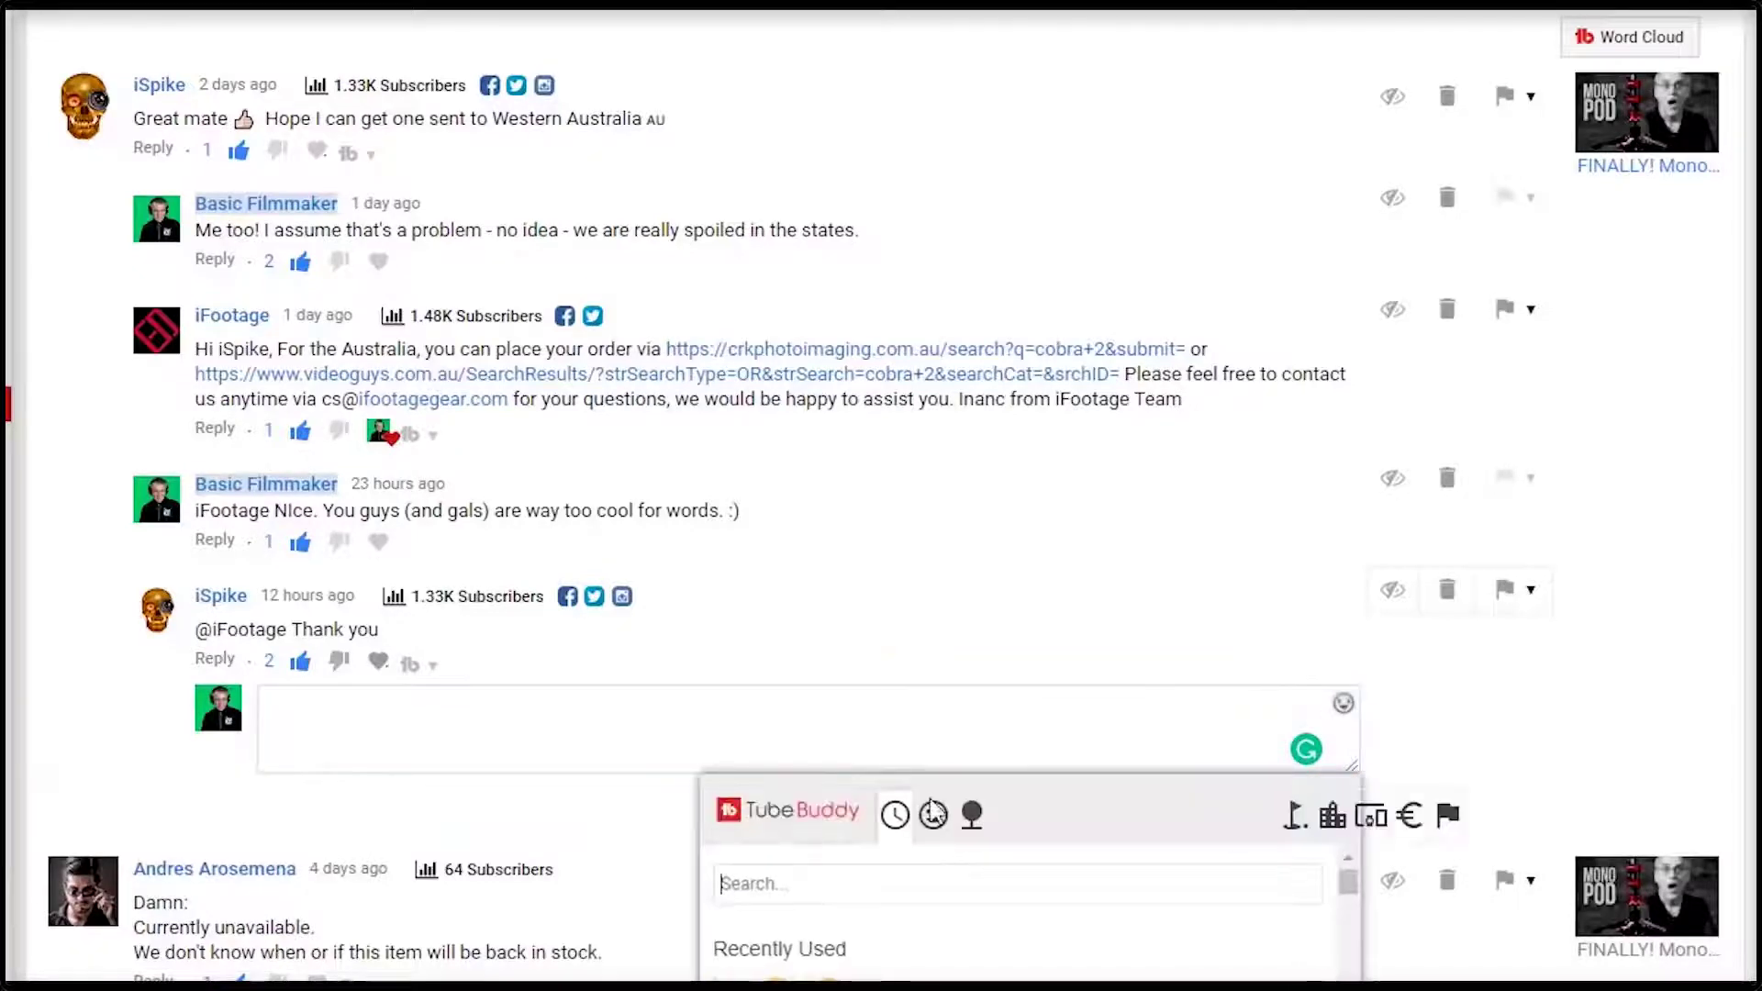
{"action": "left_click", "coordinate": [732, 979]}
{"action": "left_click", "coordinate": [535, 728]}
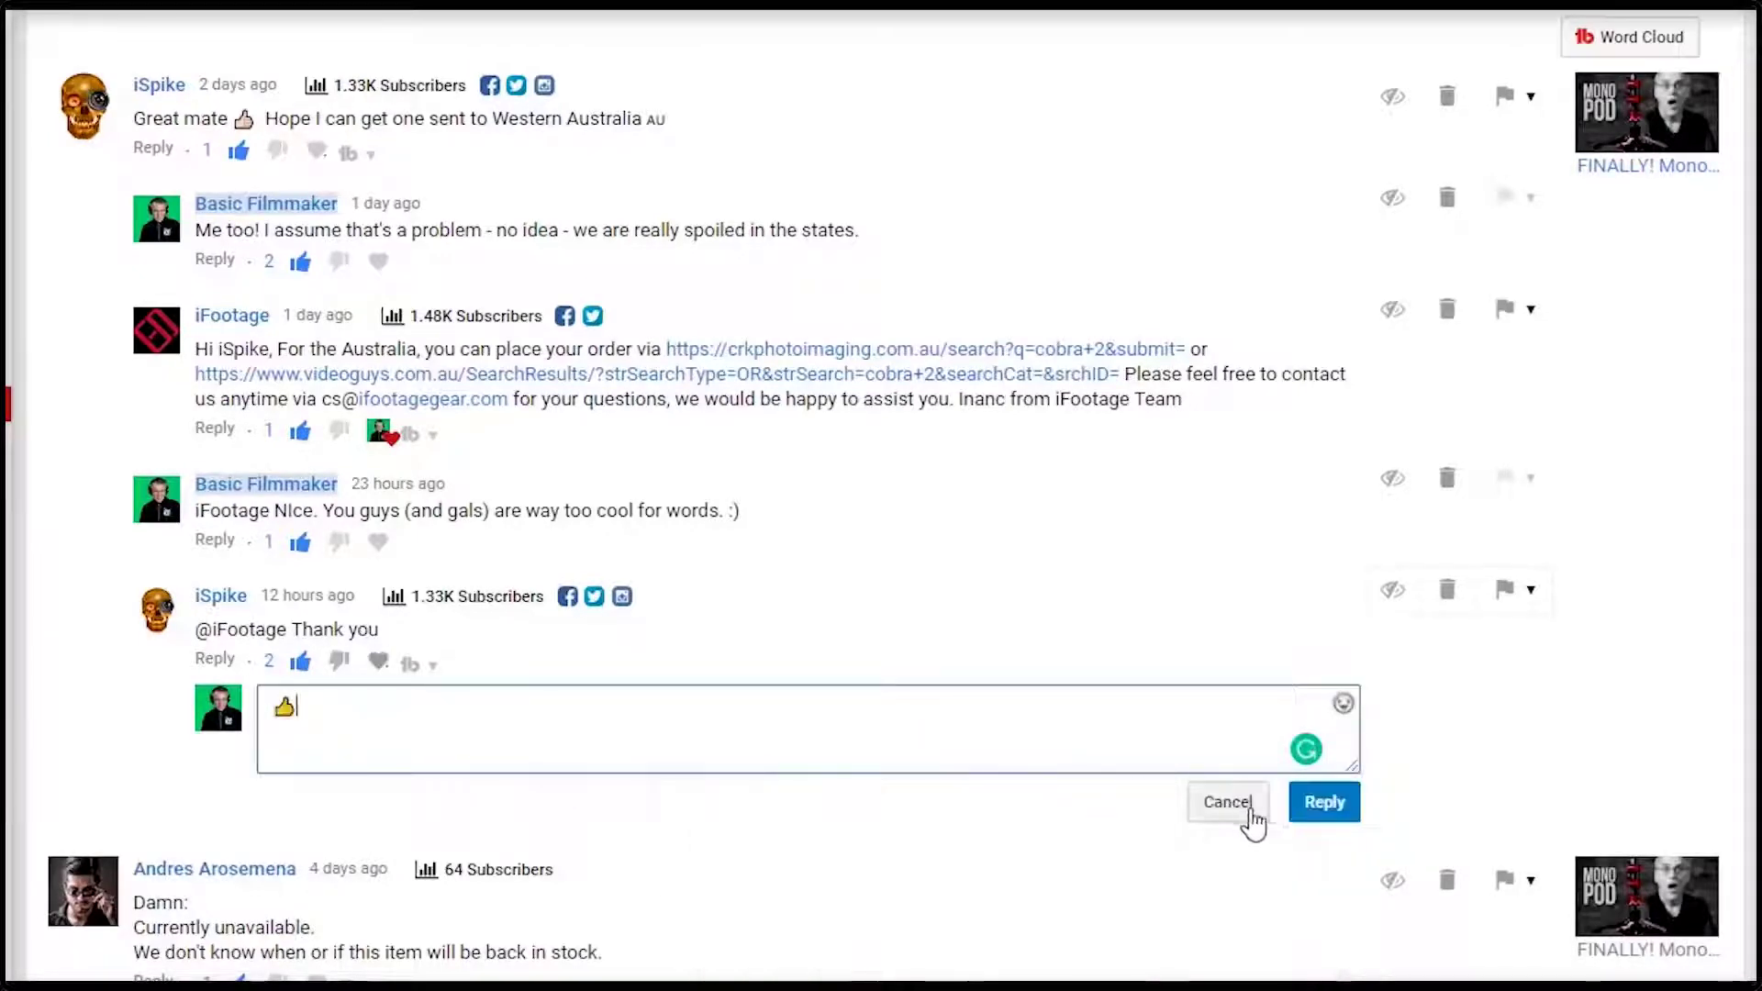
{"action": "left_click", "coordinate": [1304, 808]}
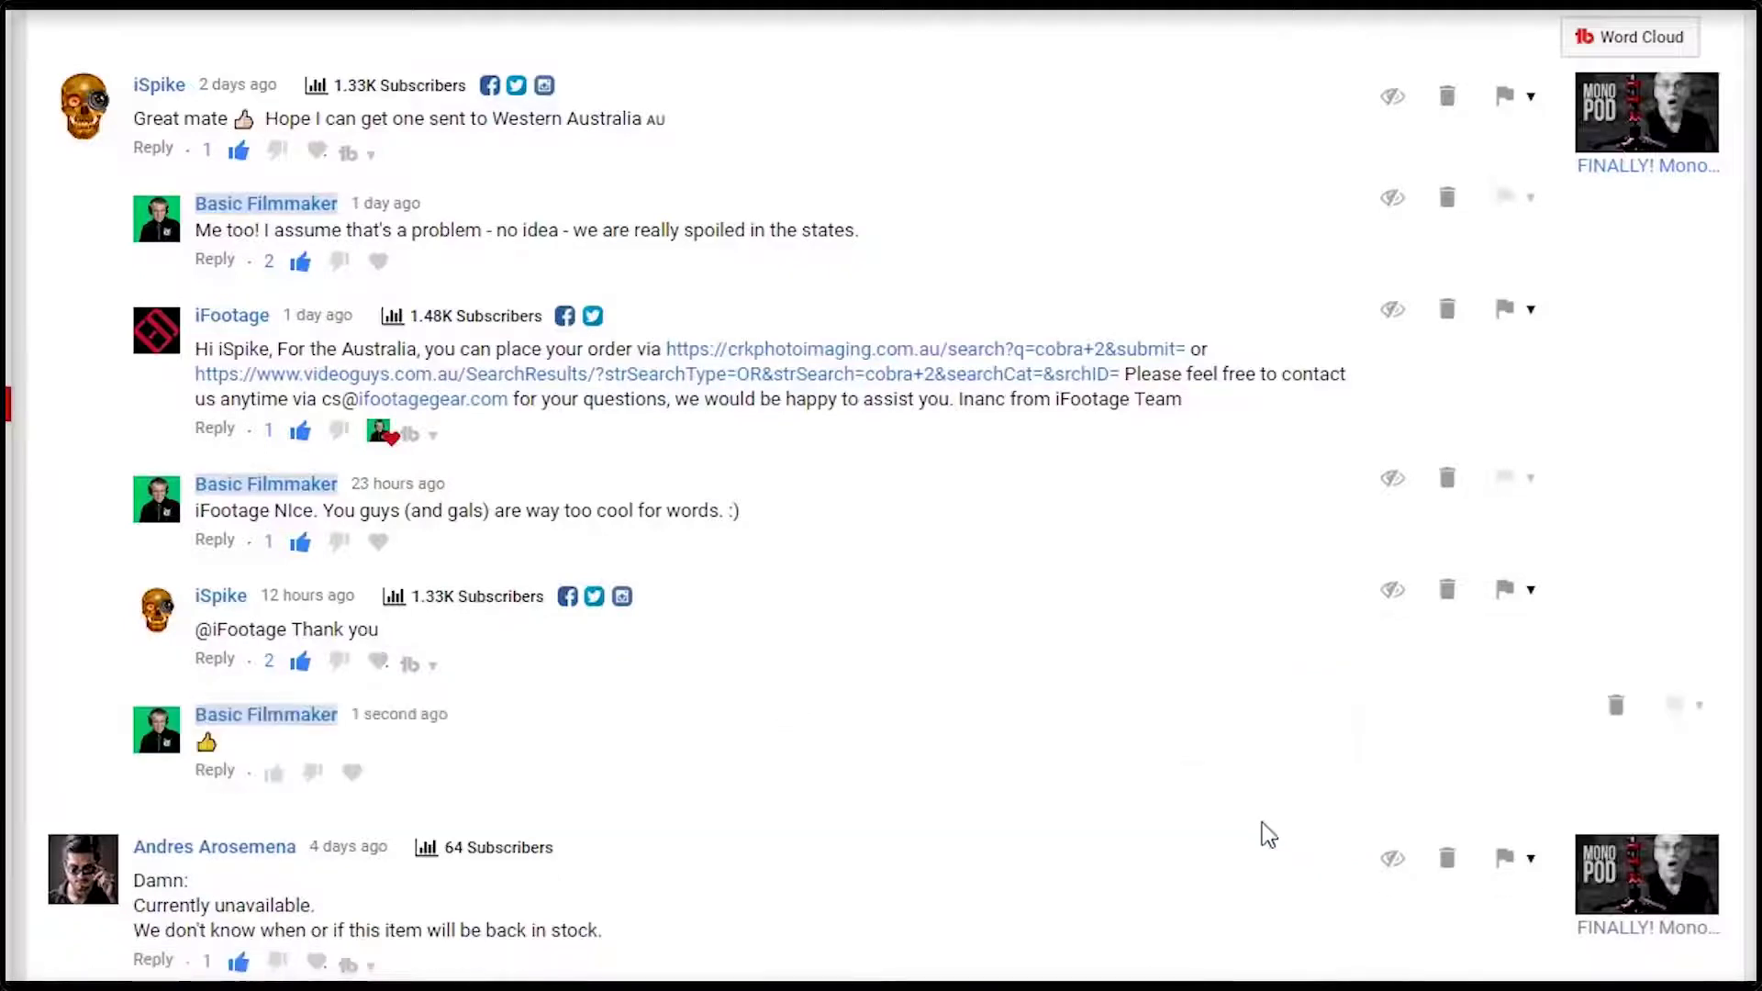
{"action": "left_click", "coordinate": [273, 773]}
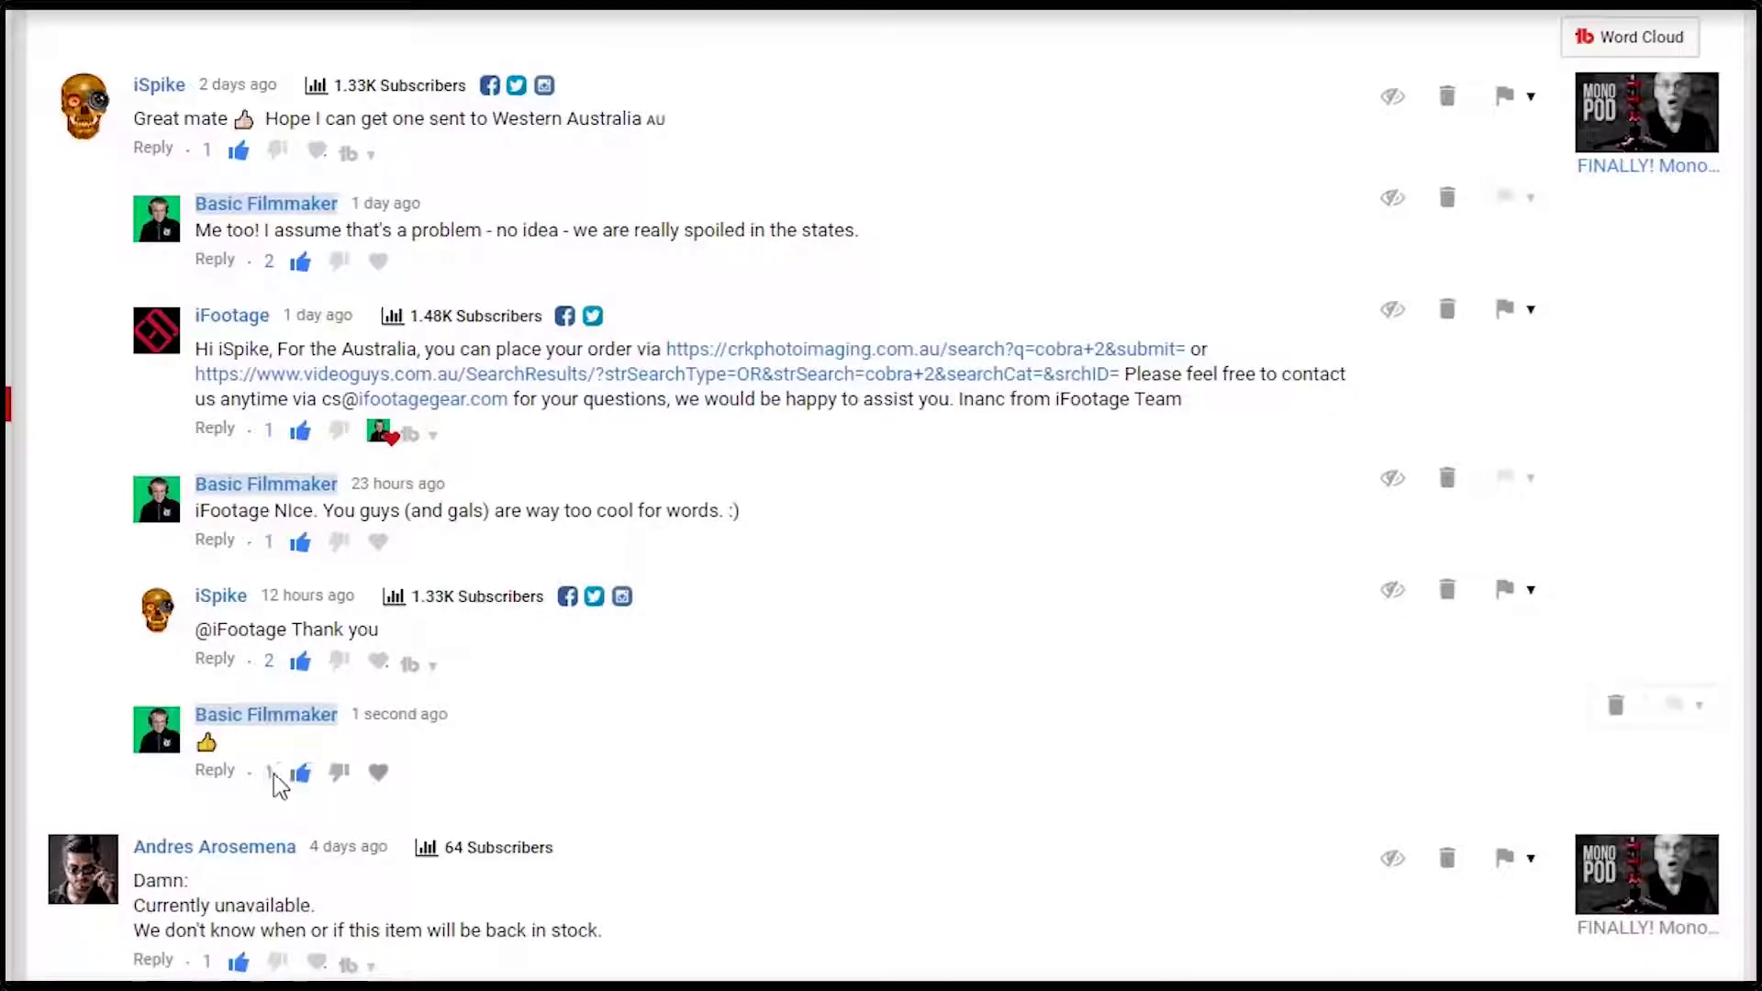
{"action": "scroll", "coordinate": [741, 769], "scroll_direction": "down", "scroll_amount": 5}
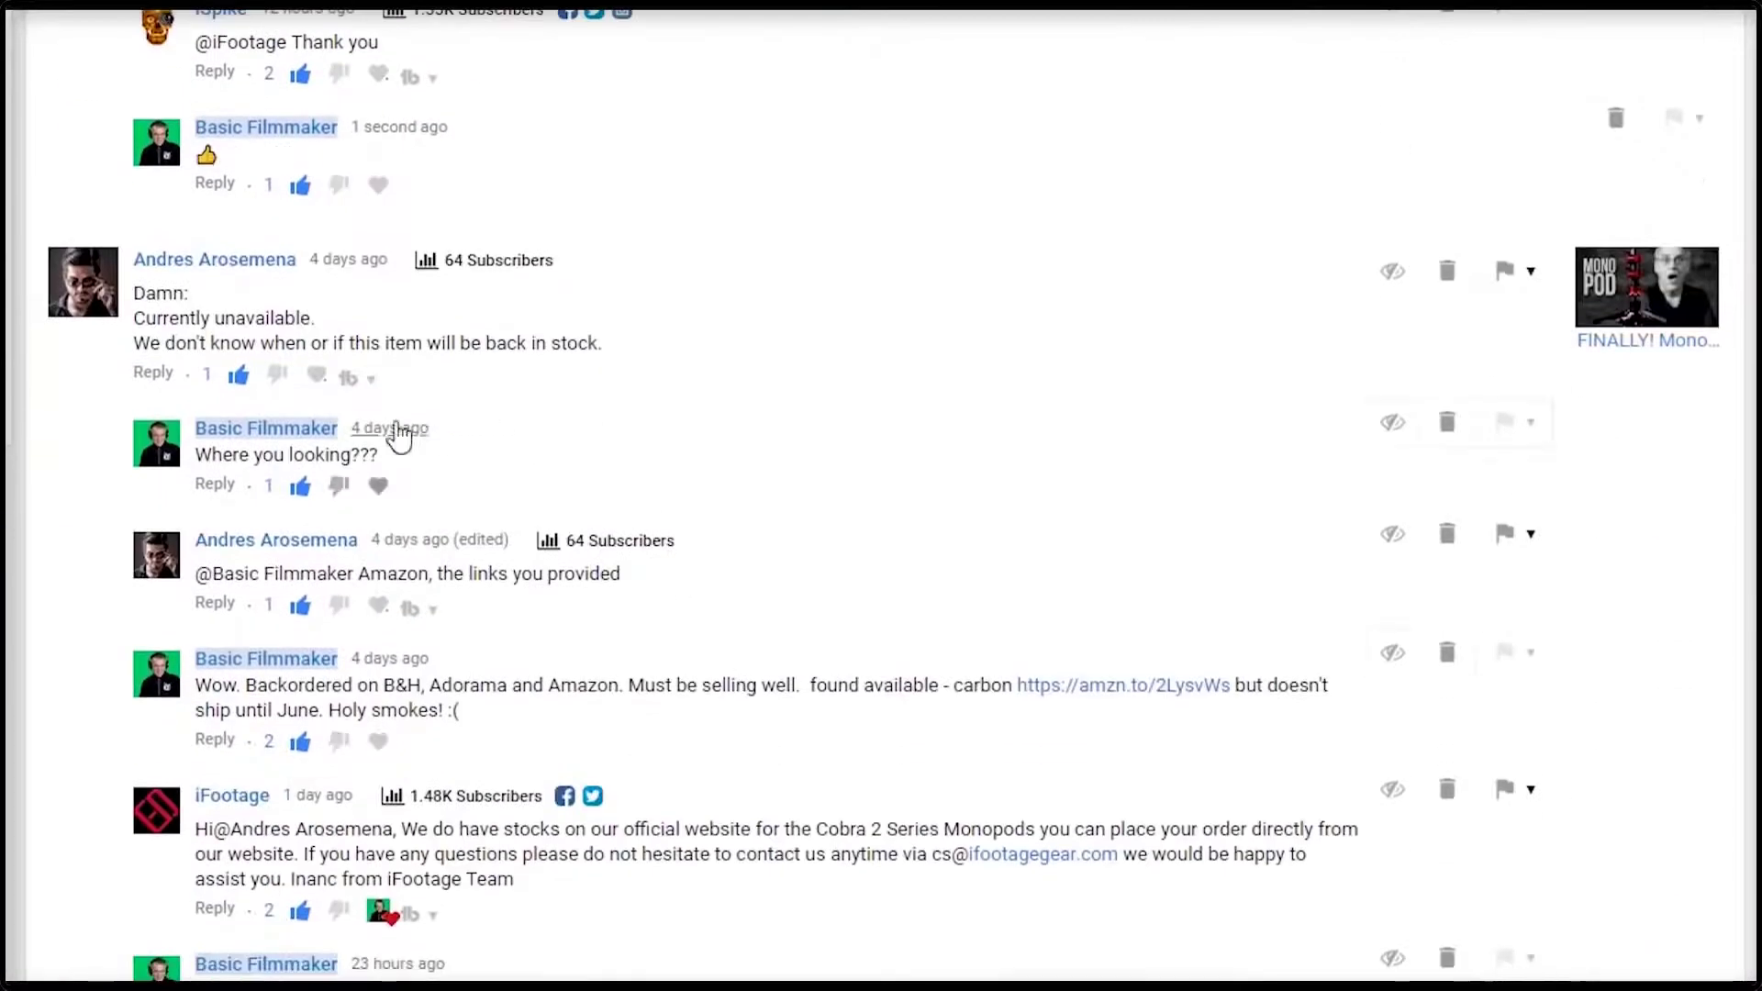
{"action": "scroll", "coordinate": [477, 367], "scroll_direction": "down", "scroll_amount": 2}
{"action": "scroll", "coordinate": [503, 419], "scroll_direction": "down", "scroll_amount": 4}
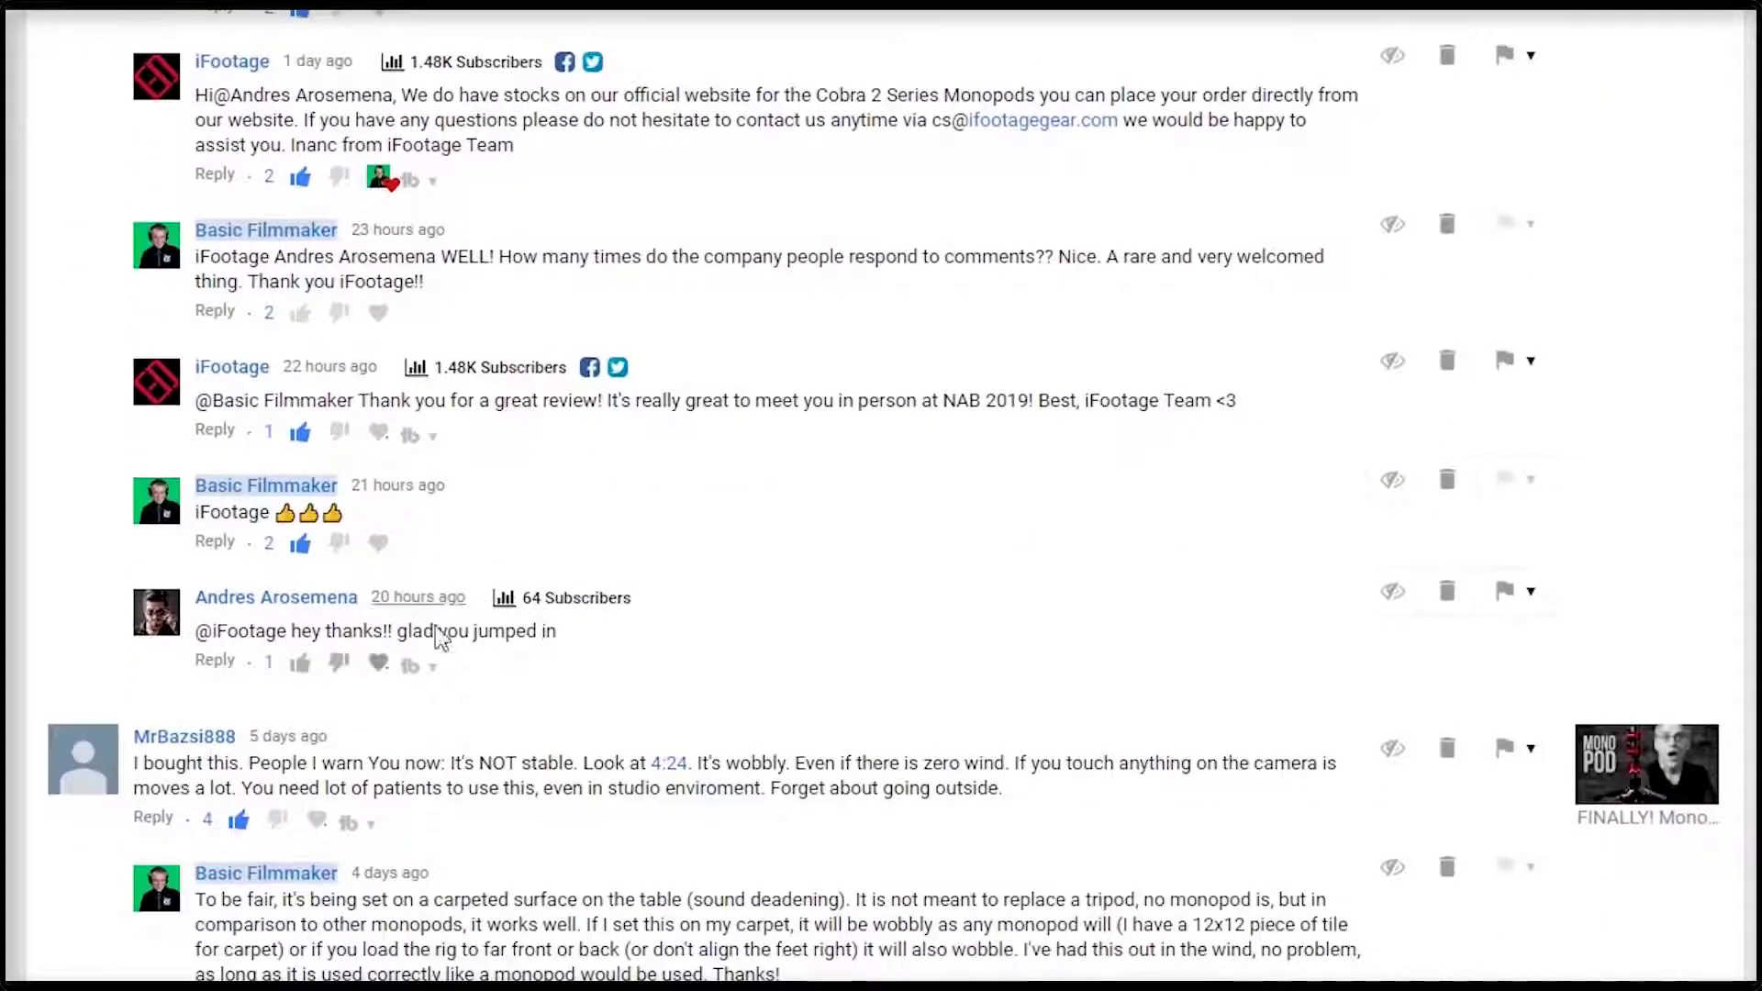
{"action": "left_click", "coordinate": [215, 661]}
{"action": "left_click", "coordinate": [301, 663]}
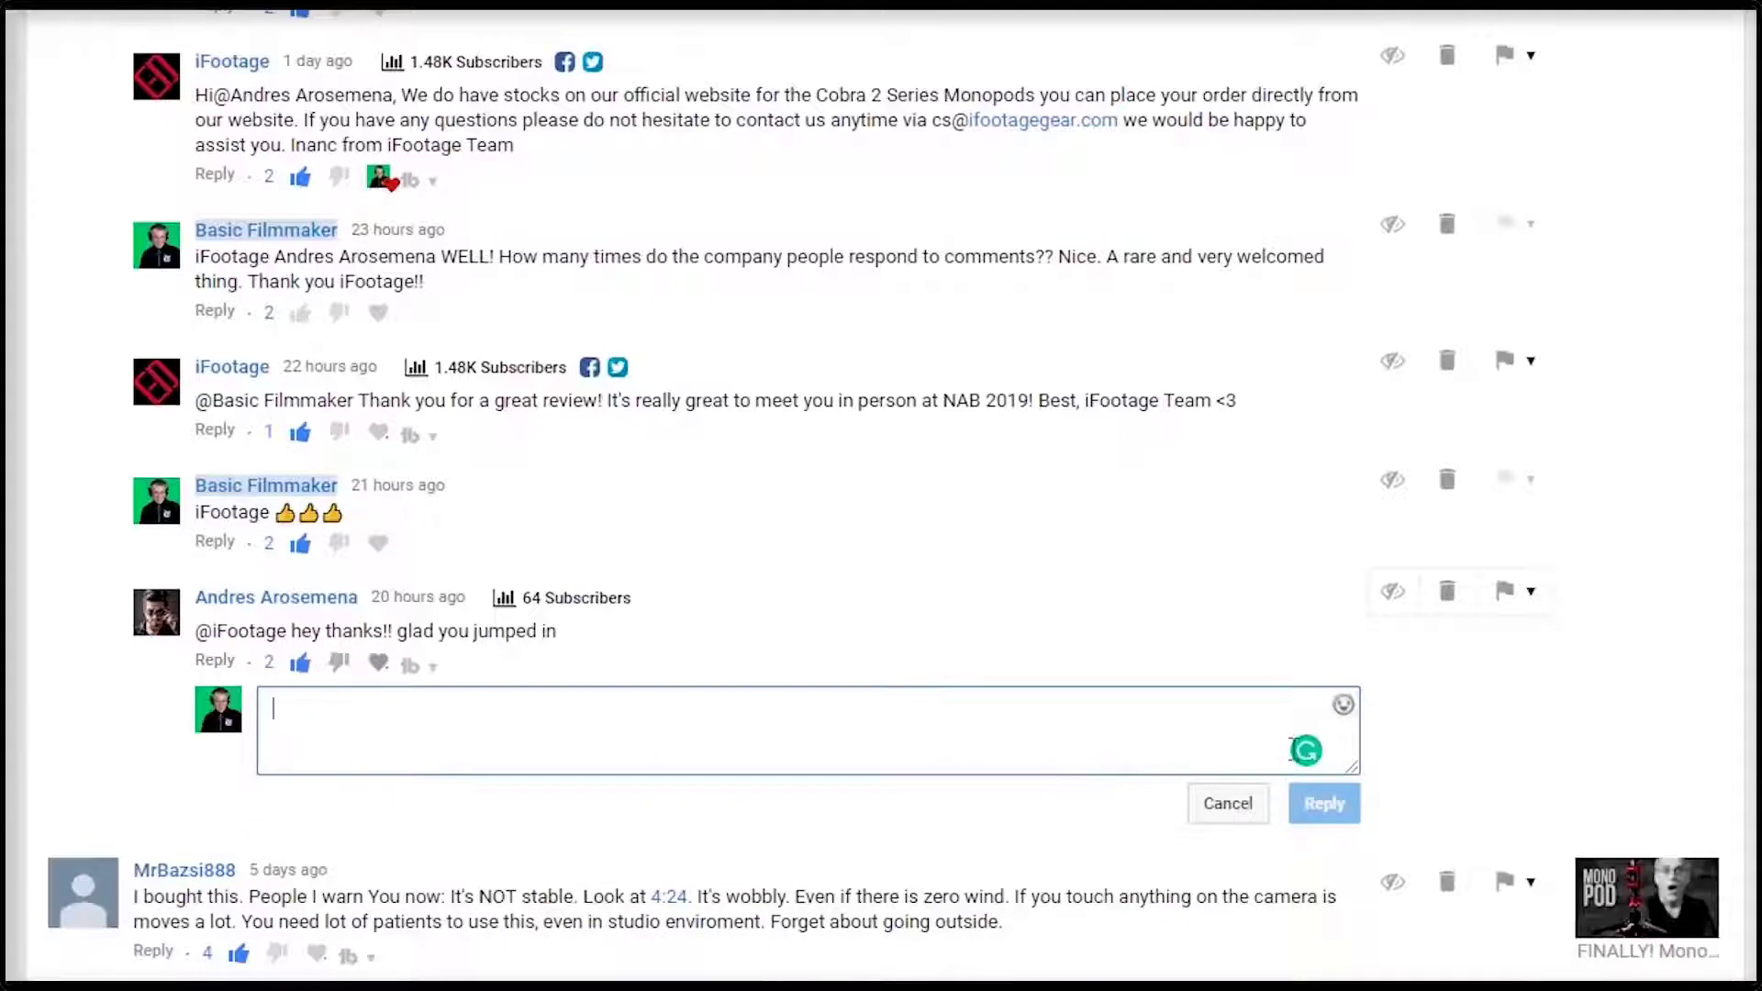
{"action": "left_click", "coordinate": [1341, 707]}
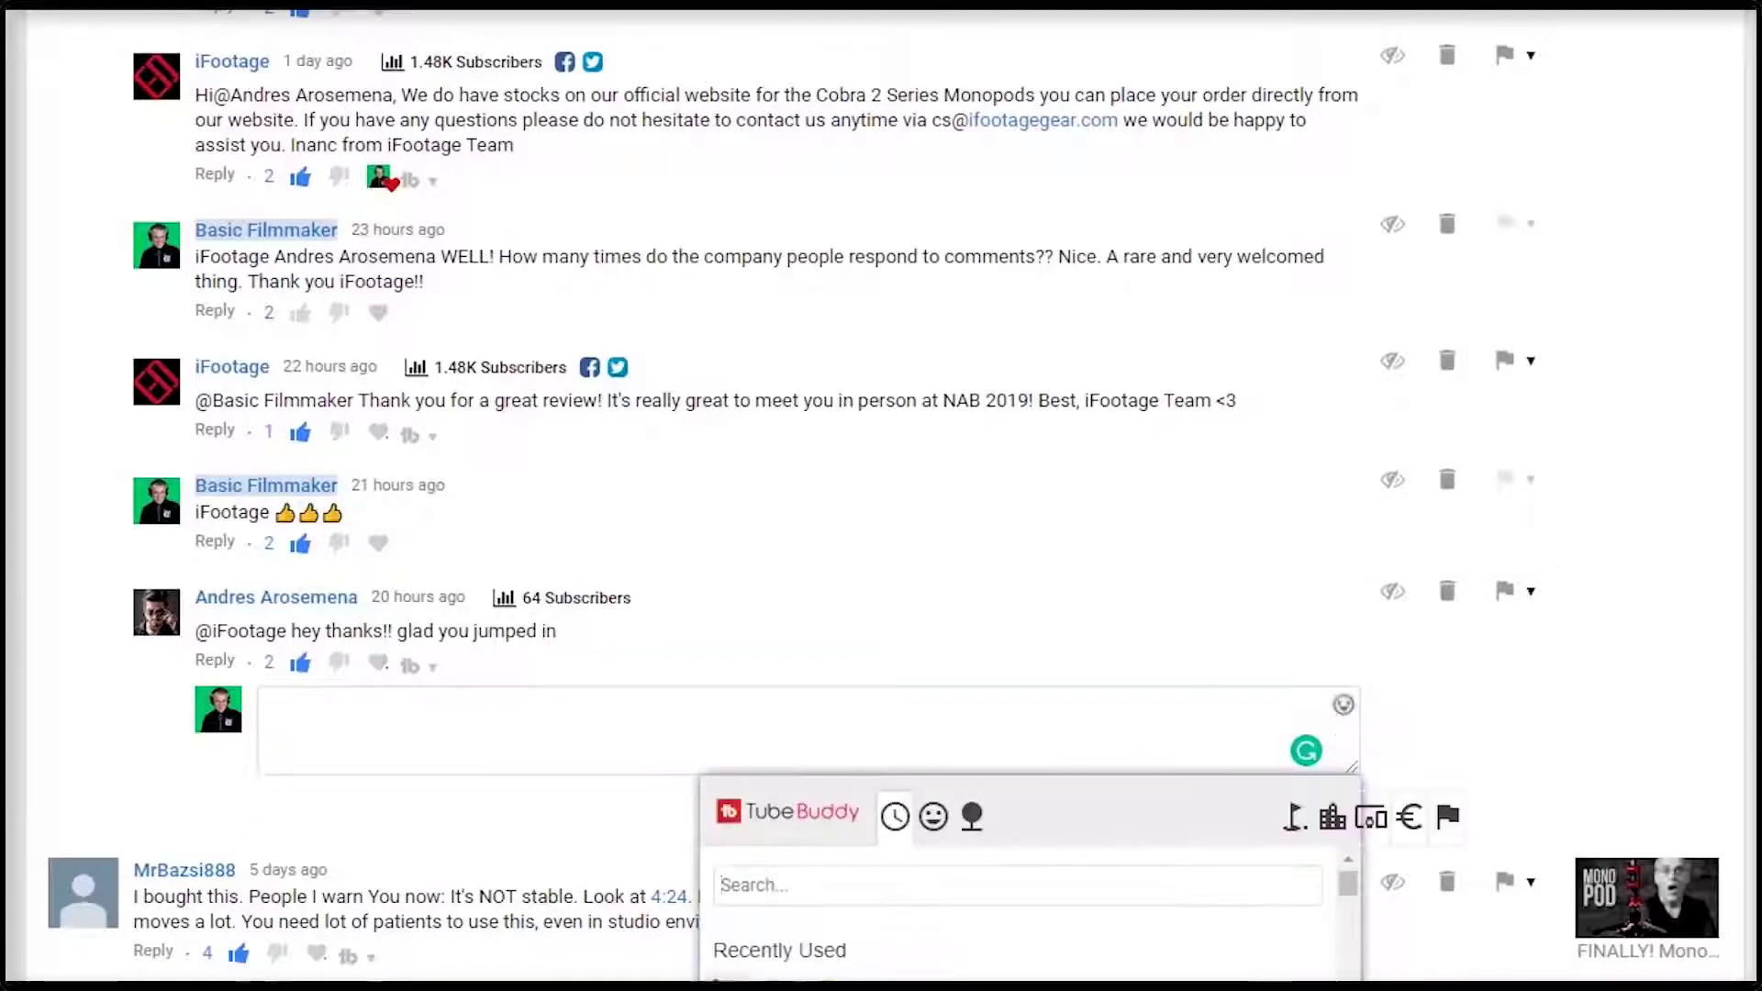
{"action": "left_click", "coordinate": [730, 975]}
{"action": "left_click", "coordinate": [745, 730]}
{"action": "left_click", "coordinate": [1325, 804]}
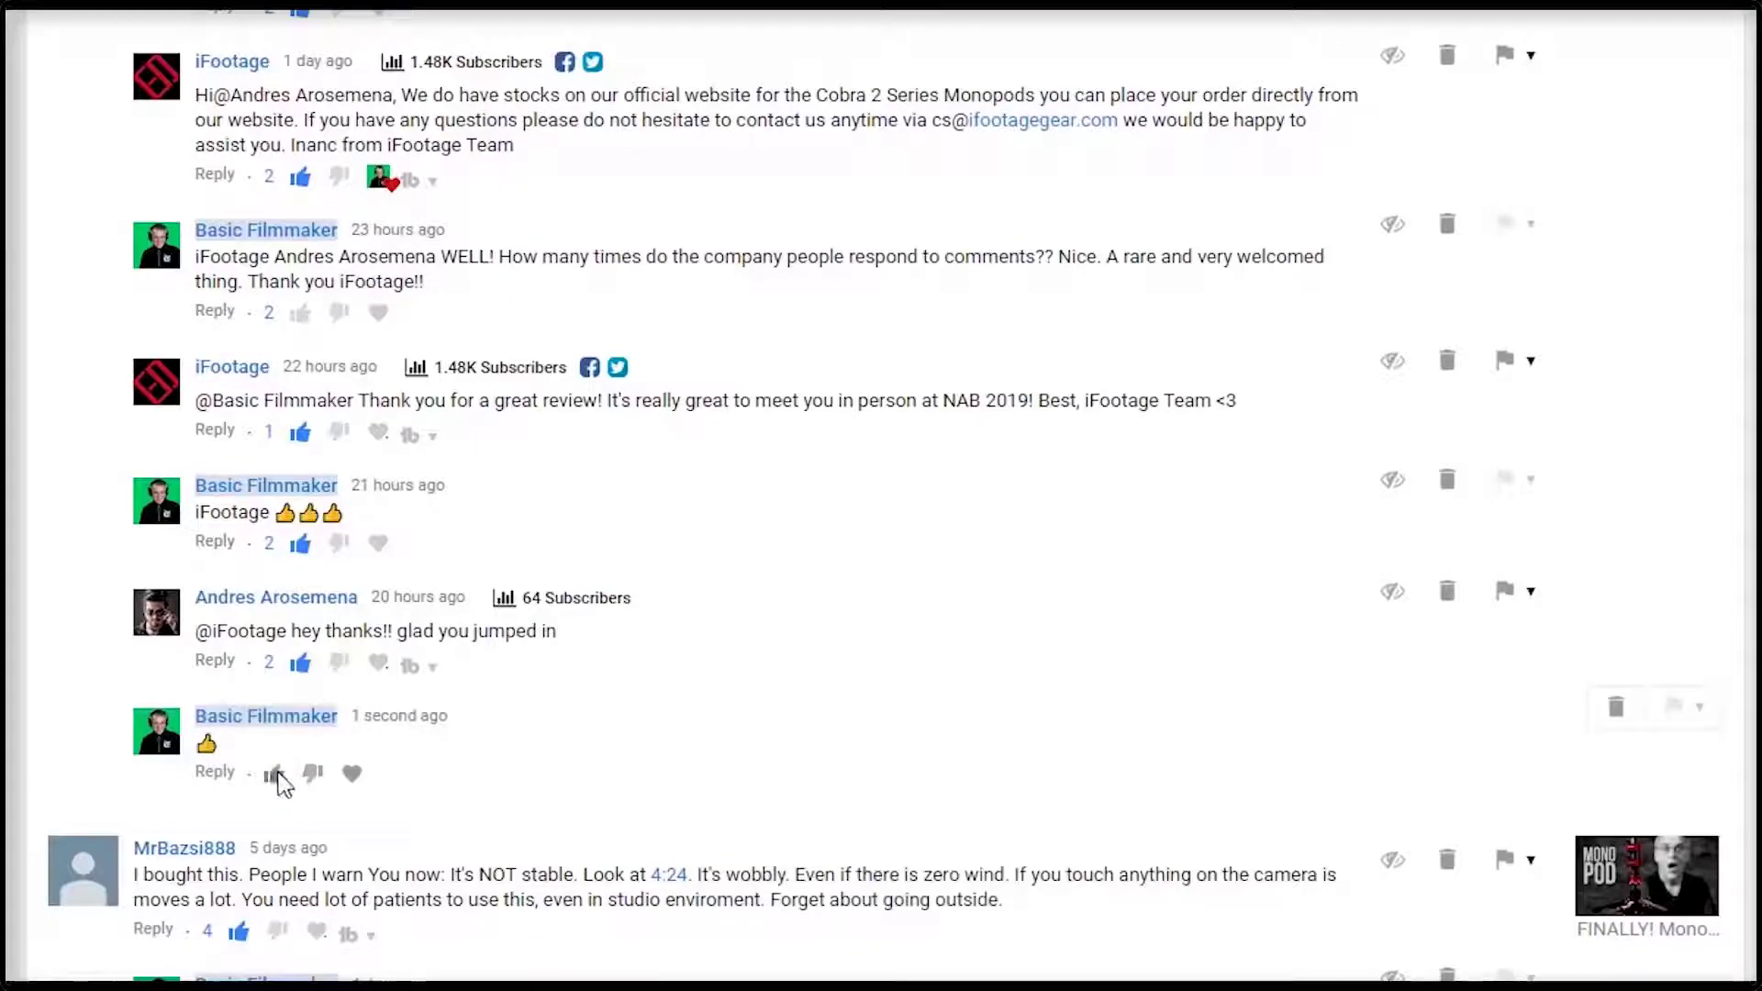
Like the "It's a monopod not a tripod" comment, reply "True that!", and like the posted reply.
{"action": "scroll", "coordinate": [916, 692], "scroll_direction": "down", "scroll_amount": 8}
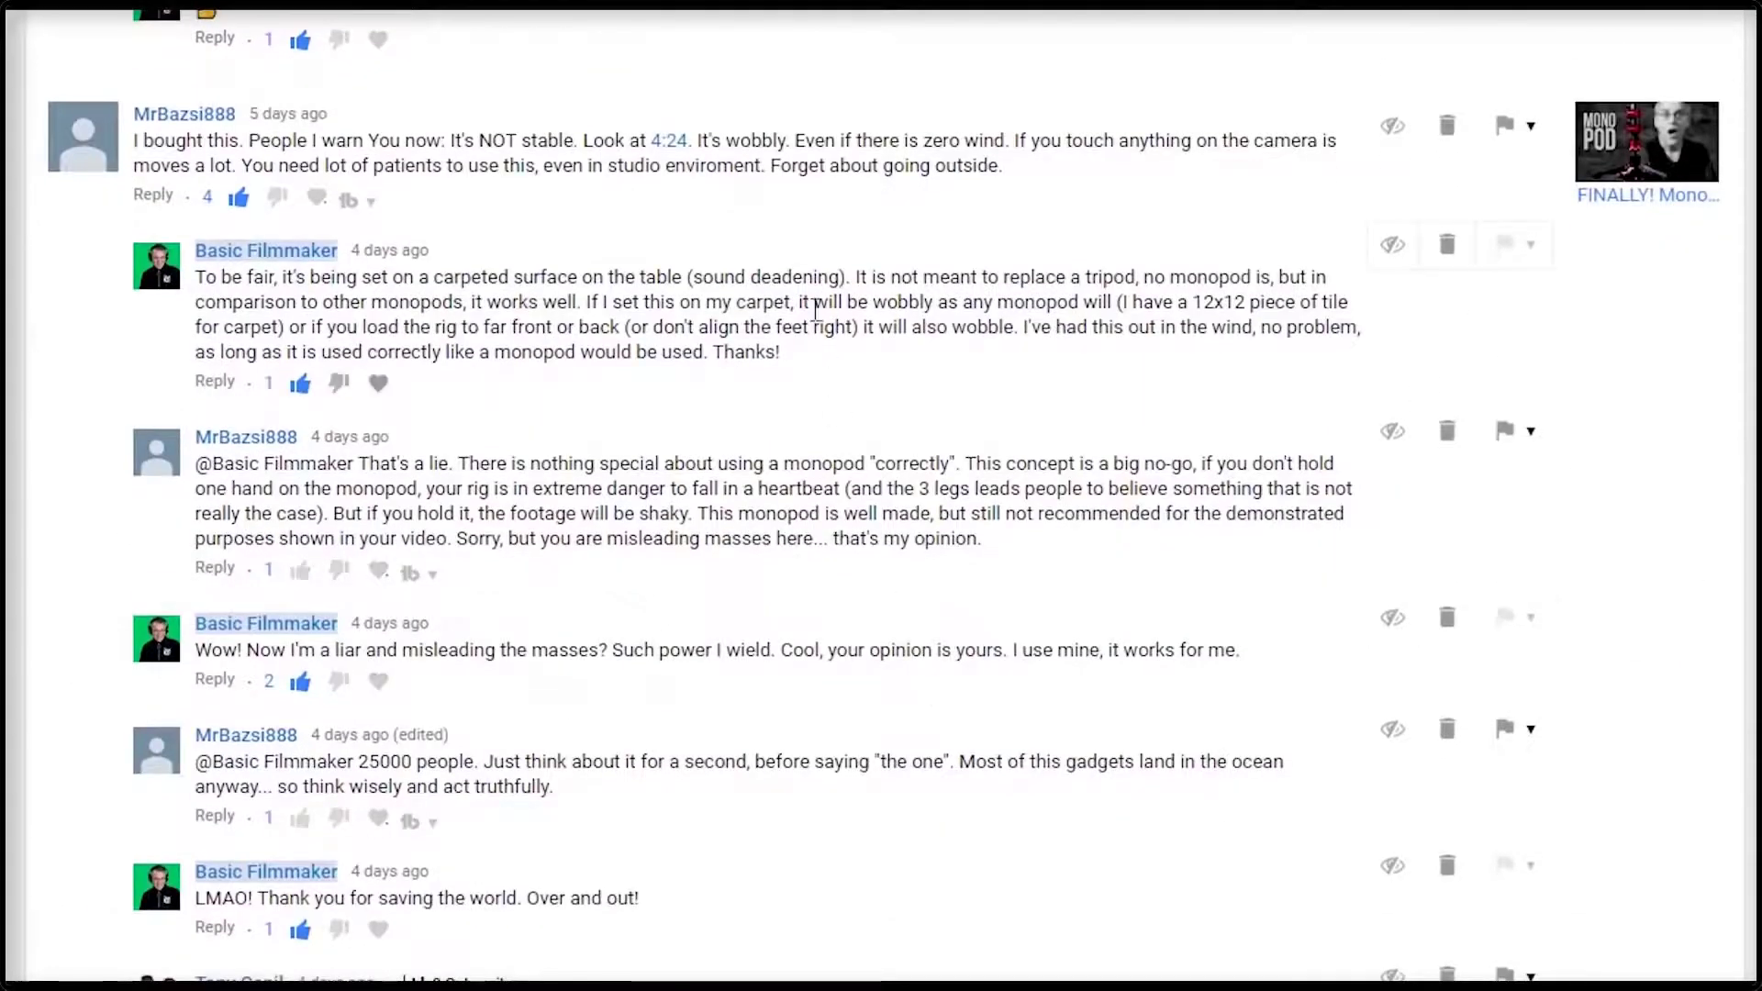
{"action": "scroll", "coordinate": [815, 311], "scroll_direction": "down", "scroll_amount": 8}
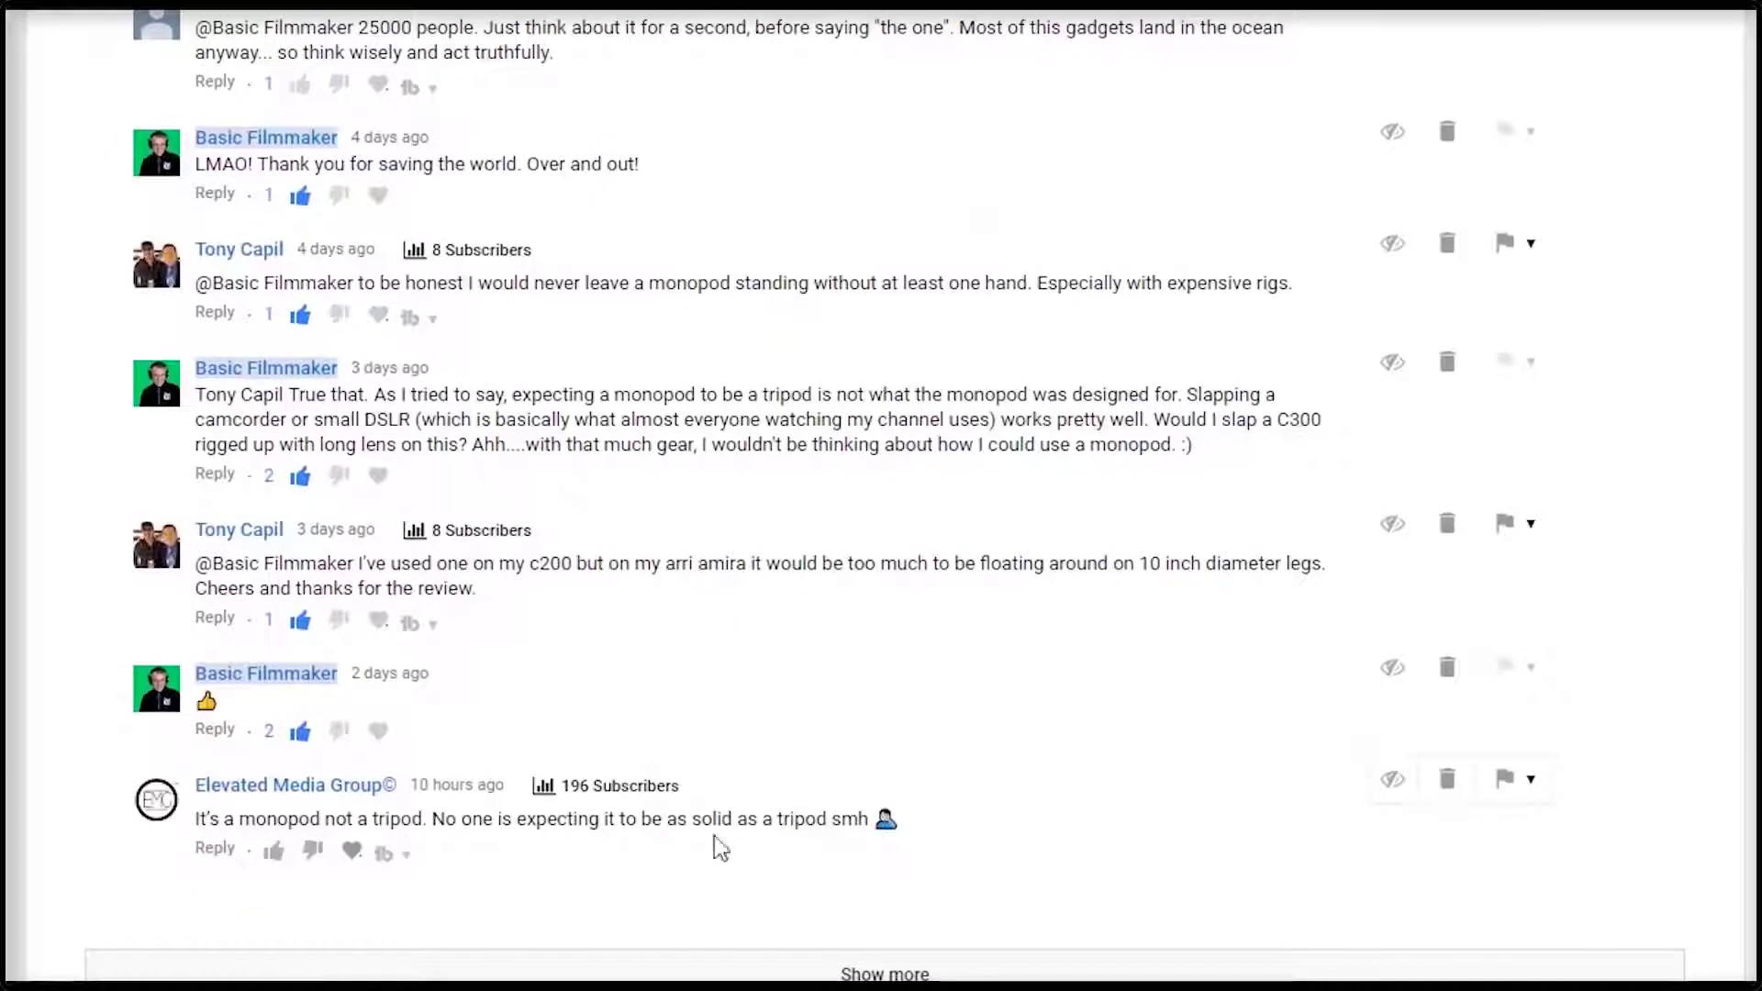
{"action": "left_click", "coordinate": [215, 848]}
{"action": "left_click", "coordinate": [273, 851]}
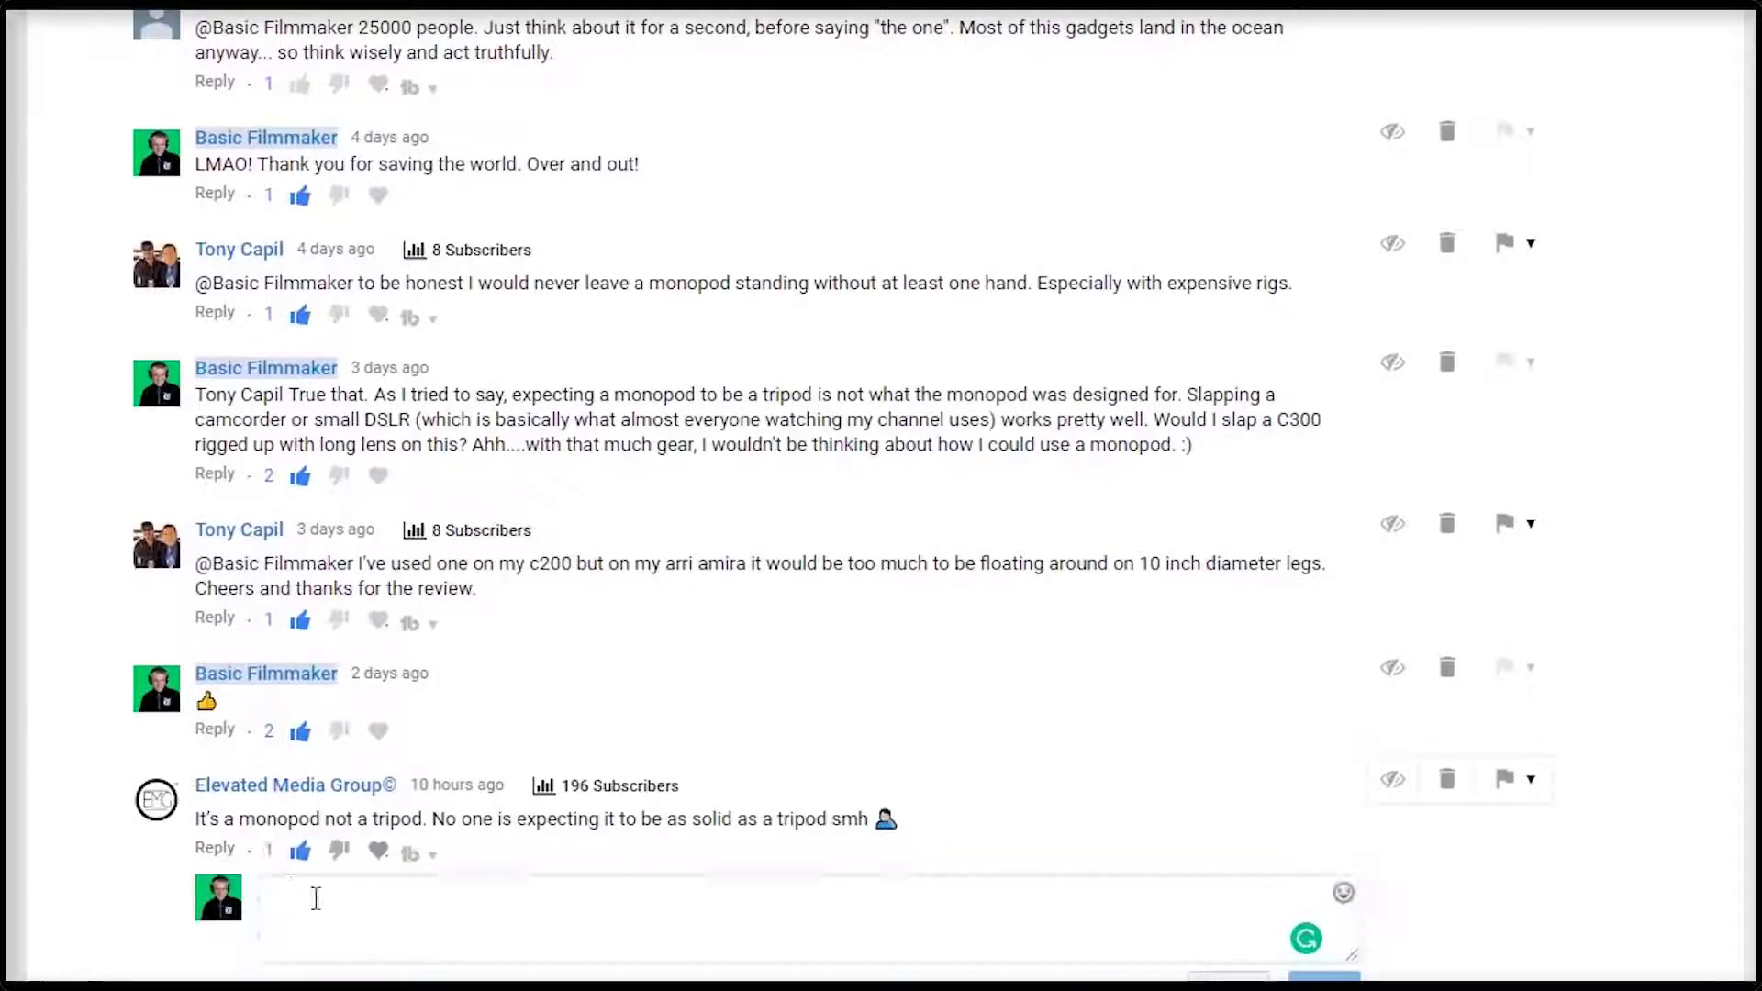
{"action": "left_click", "coordinate": [390, 908]}
{"action": "type", "text": "Tr"}
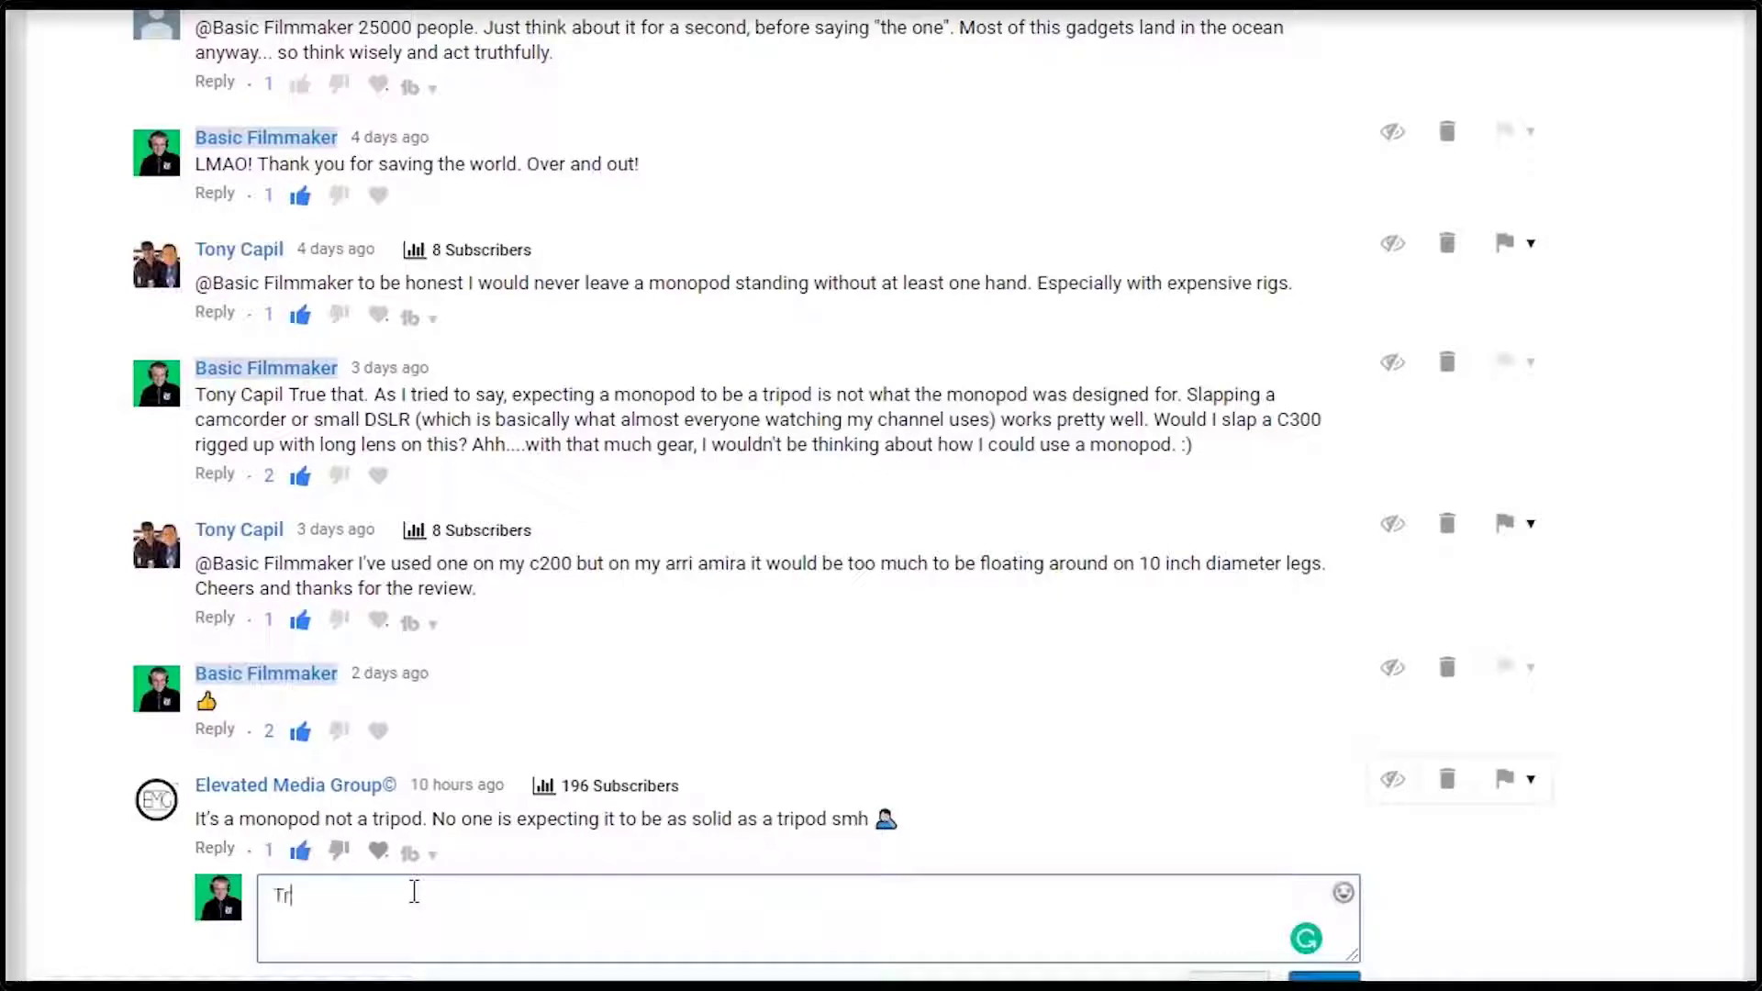
{"action": "type", "text": "ue that!"}
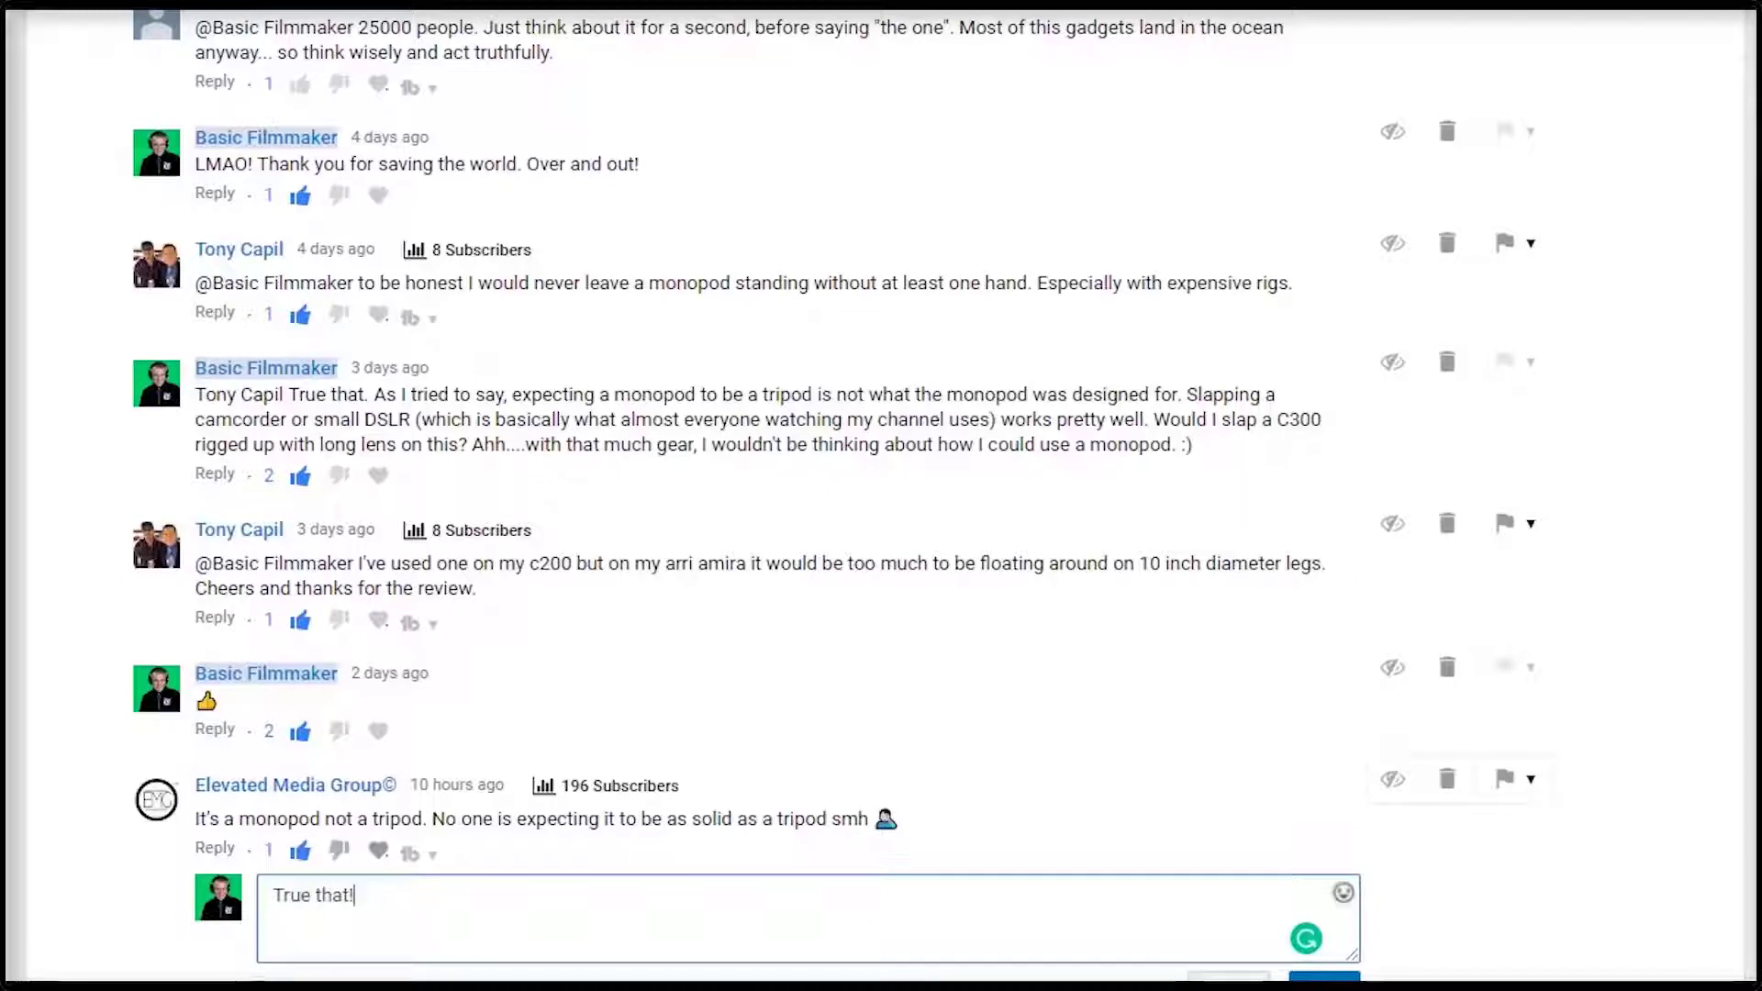
{"action": "left_click", "coordinate": [1325, 979]}
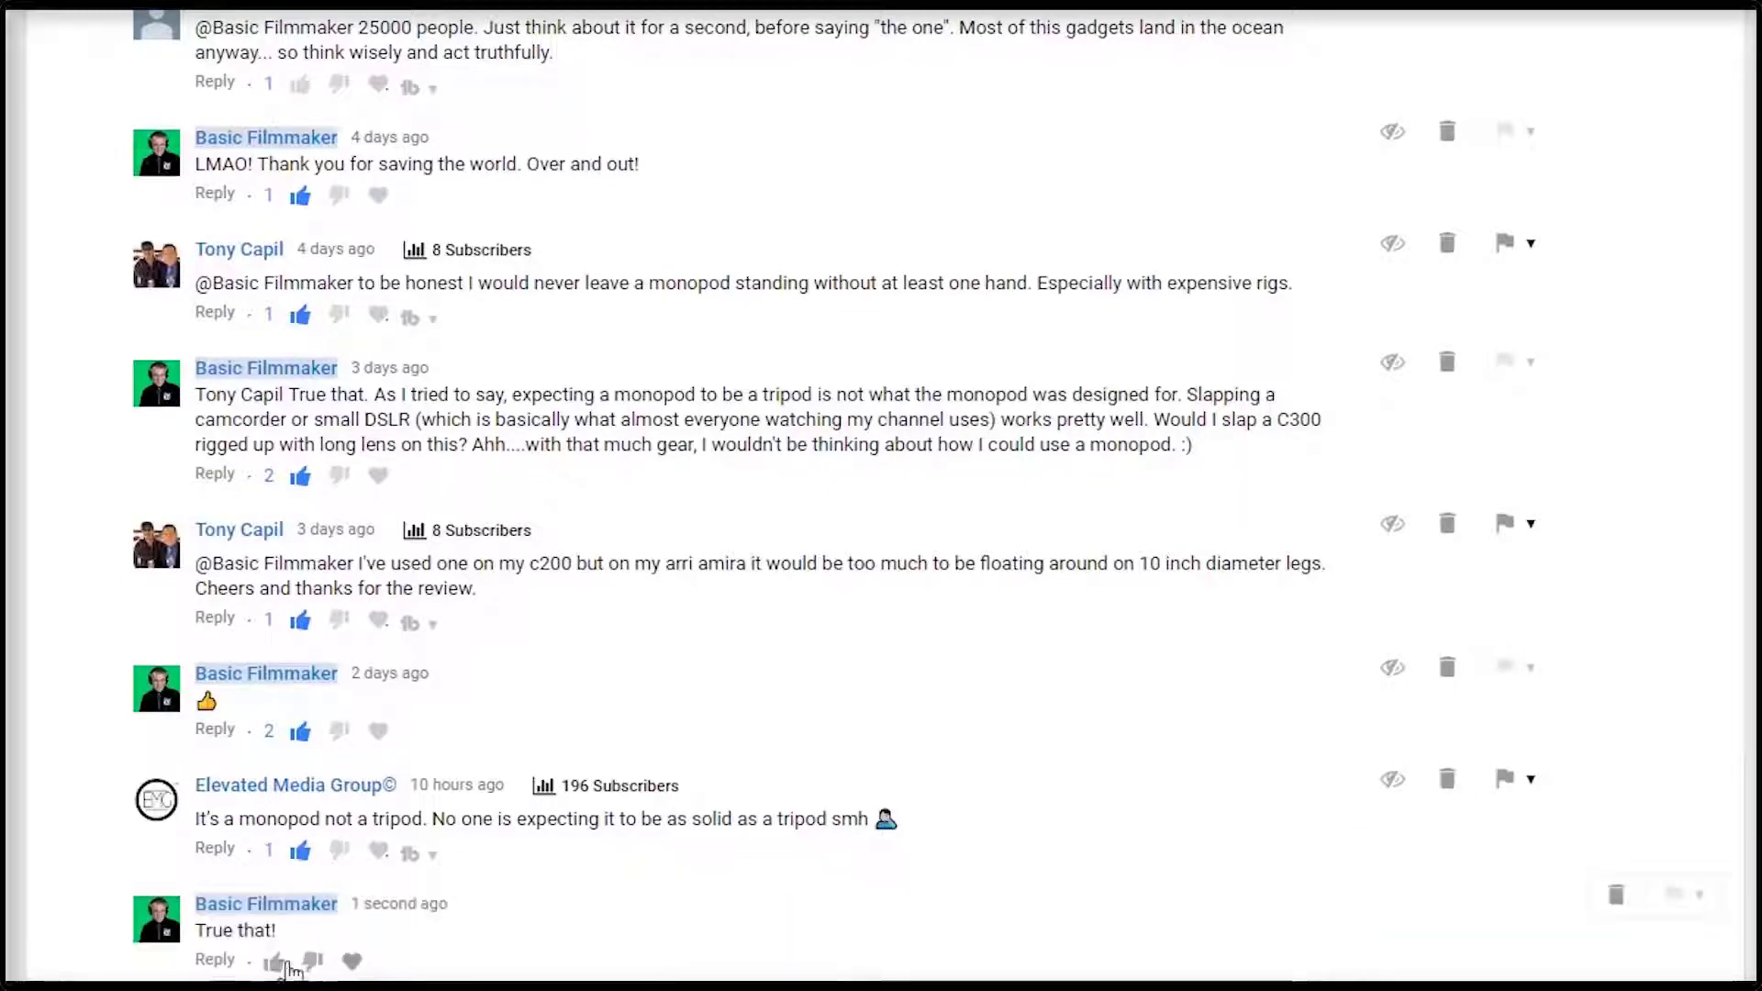
{"action": "left_click", "coordinate": [278, 962]}
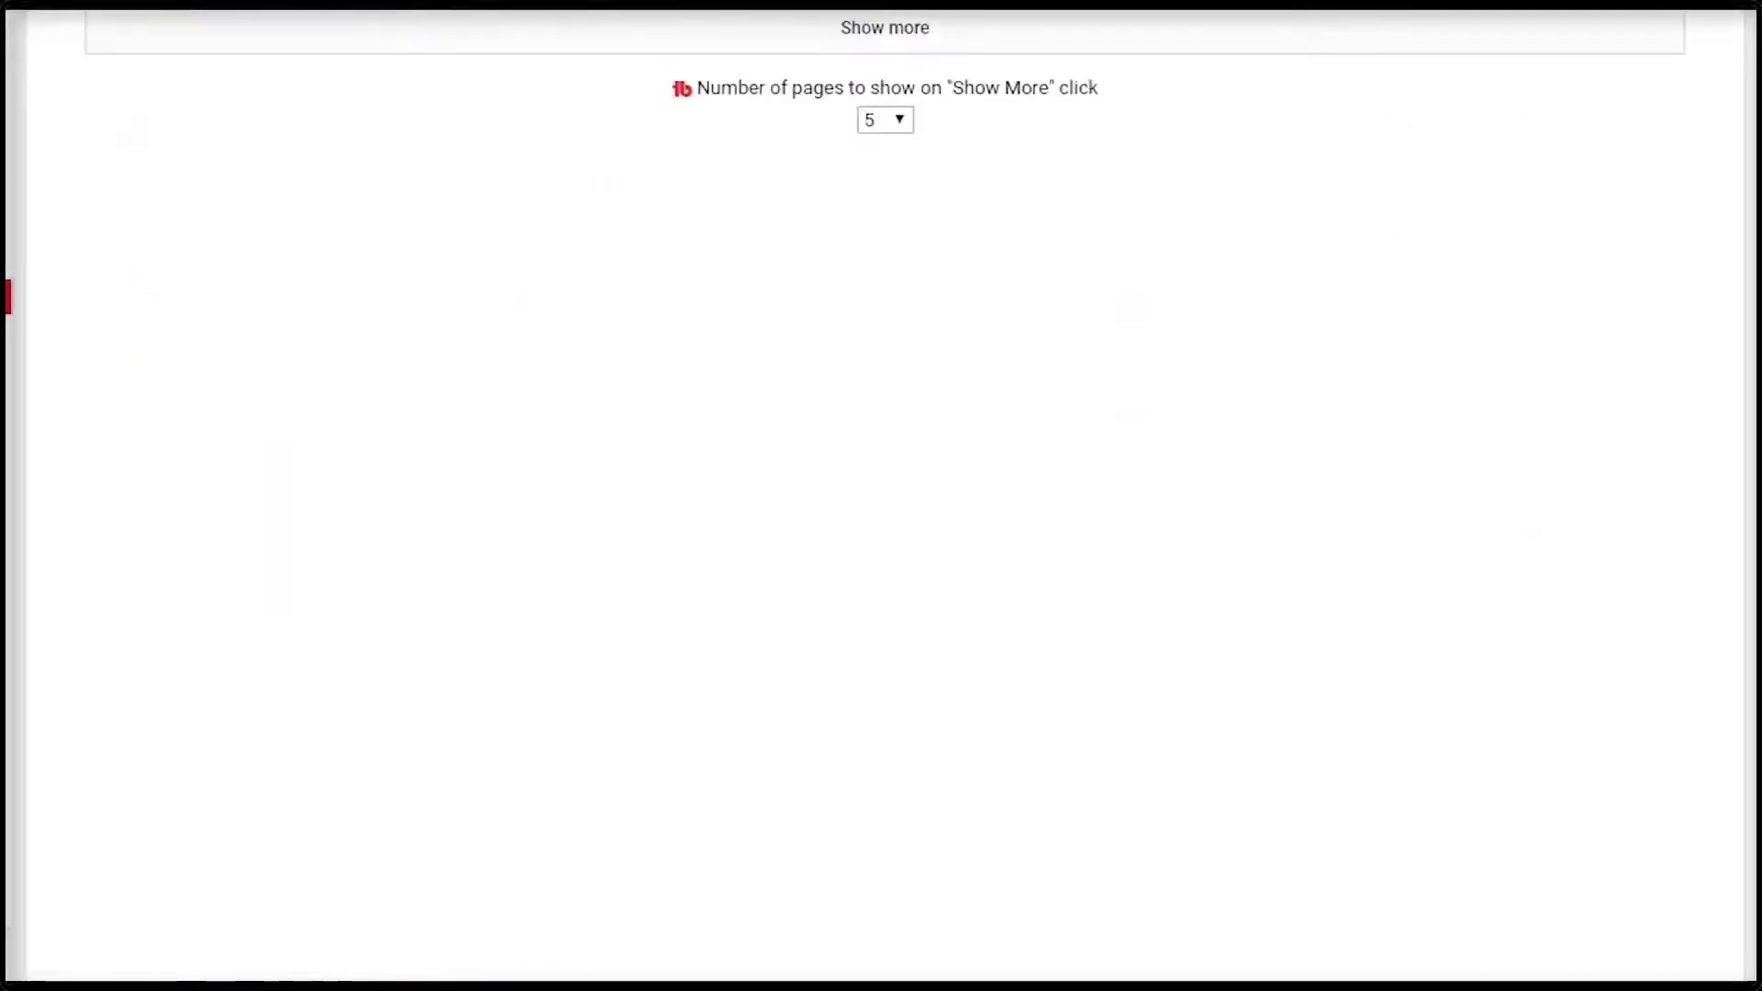
Check the threads filtered by "Comments that I have not replied to" and by "Comments from your recent Subscribers".
{"action": "scroll", "coordinate": [181, 335], "scroll_direction": "up", "scroll_amount": 5}
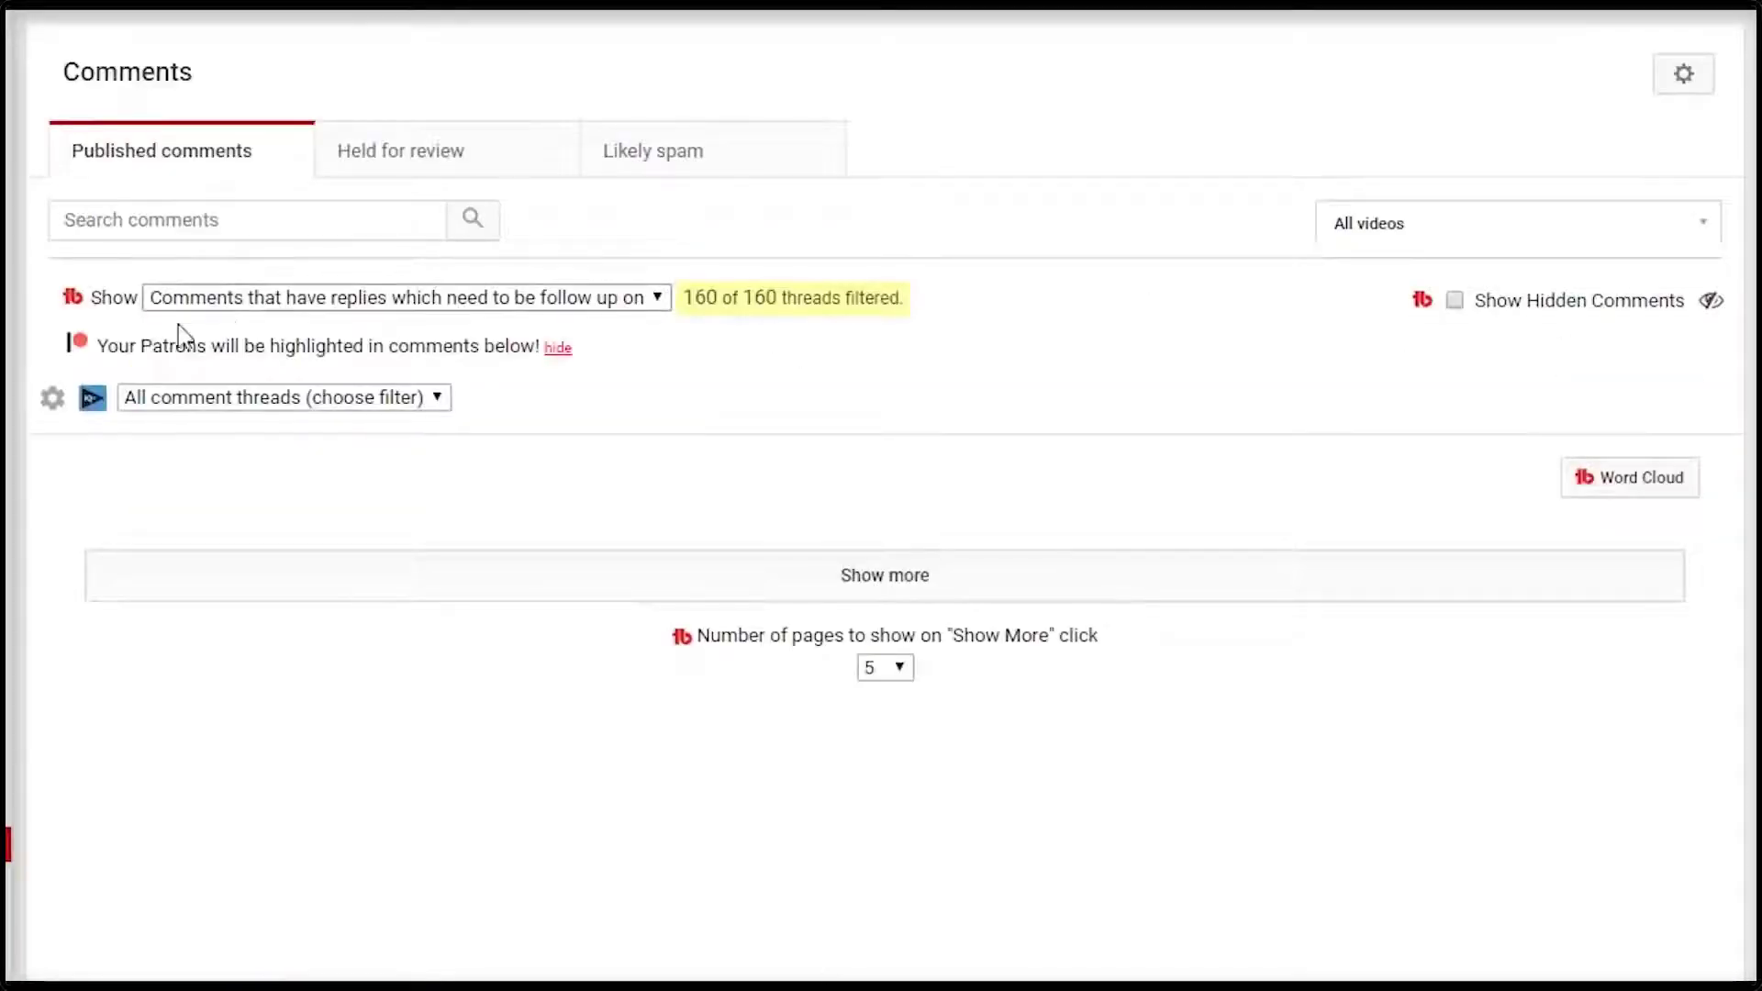
{"action": "left_click", "coordinate": [571, 303]}
{"action": "left_click", "coordinate": [445, 360]}
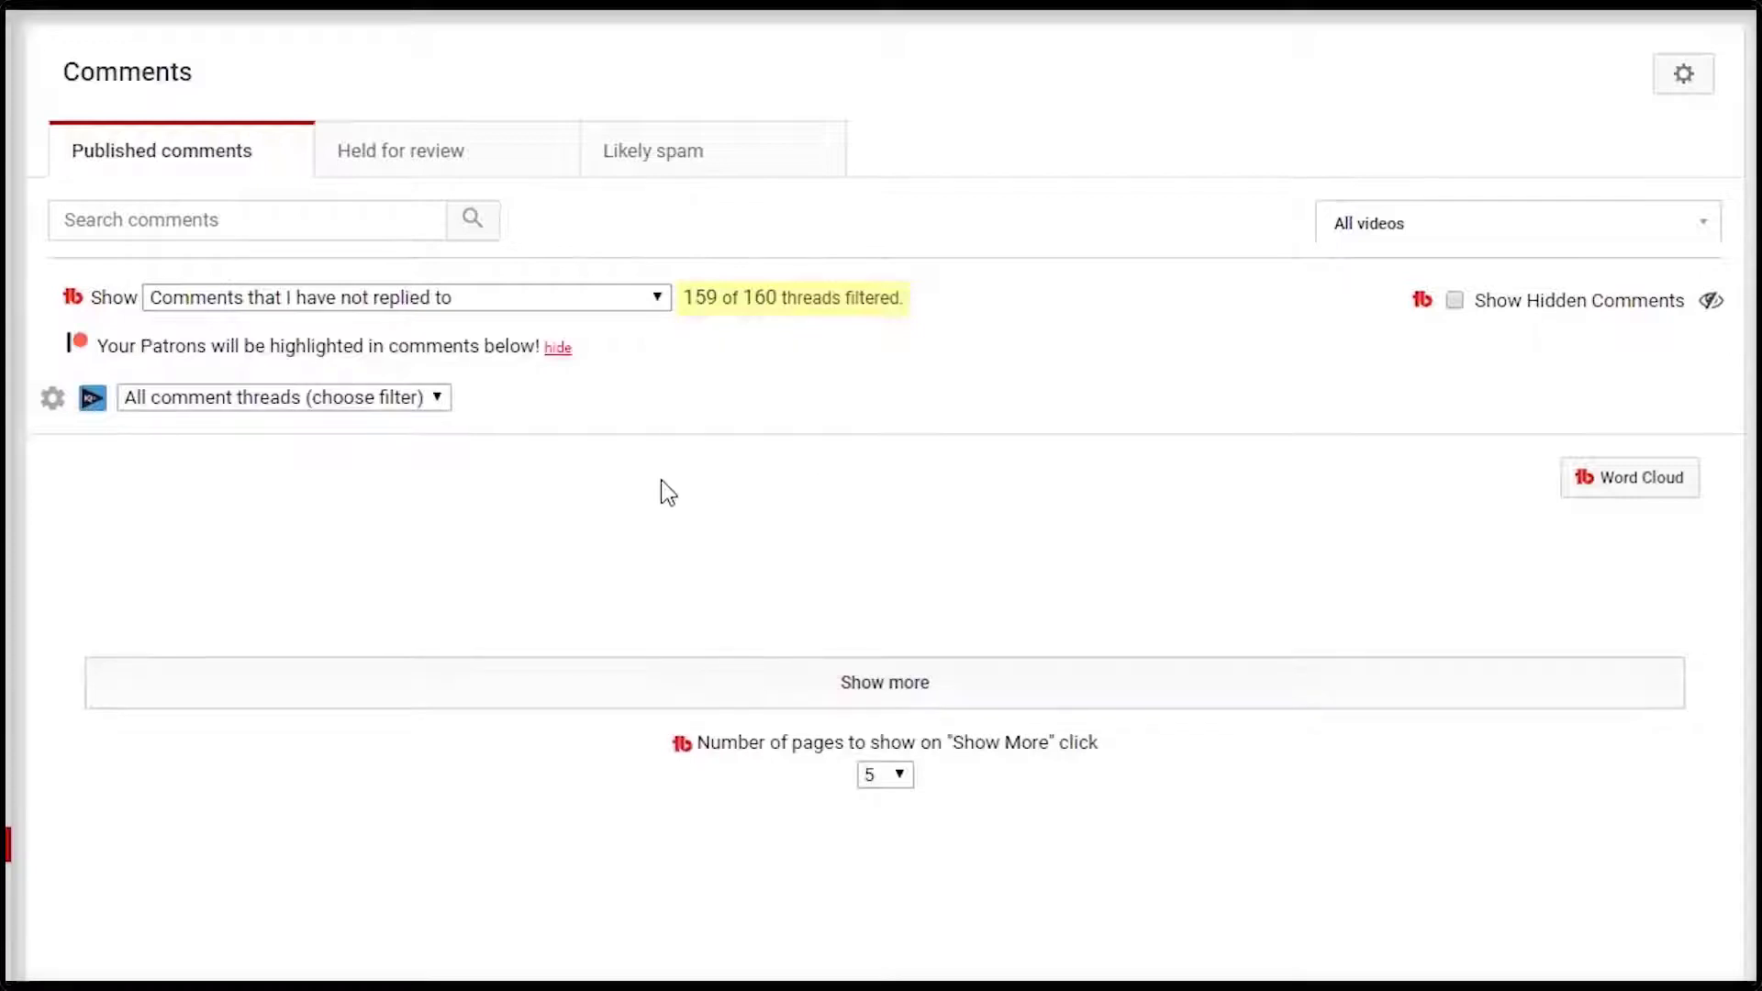
{"action": "left_click", "coordinate": [658, 303]}
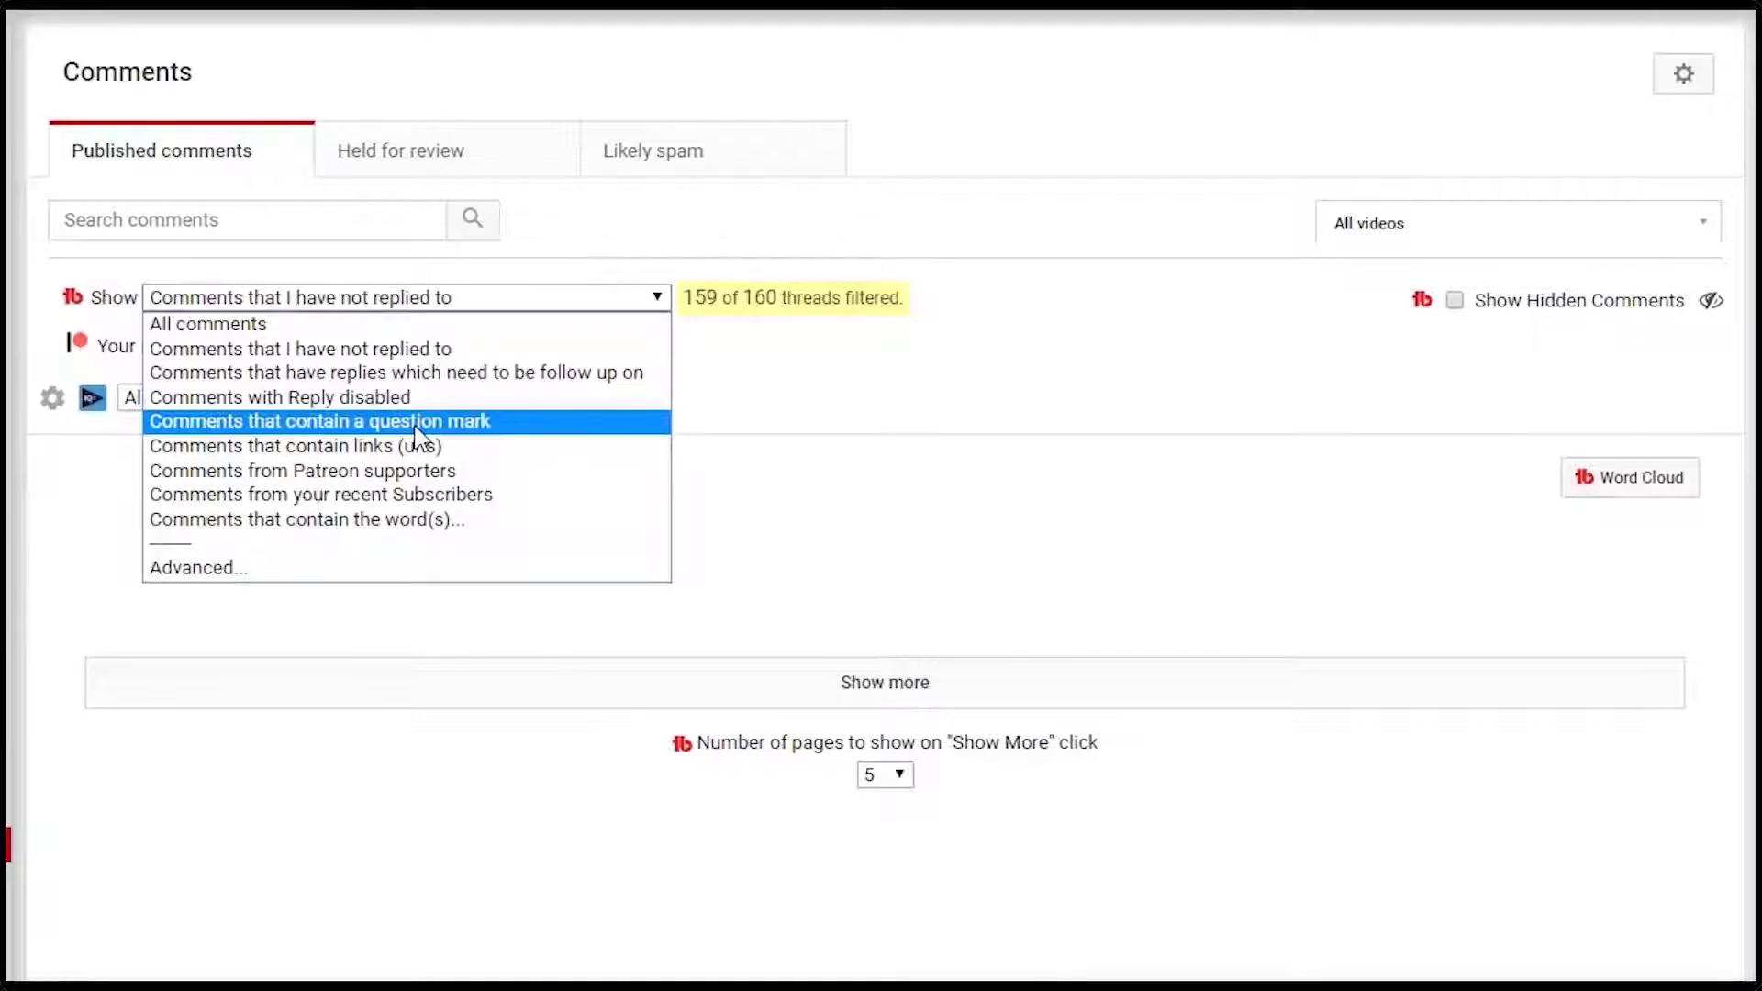
{"action": "left_click", "coordinate": [383, 504]}
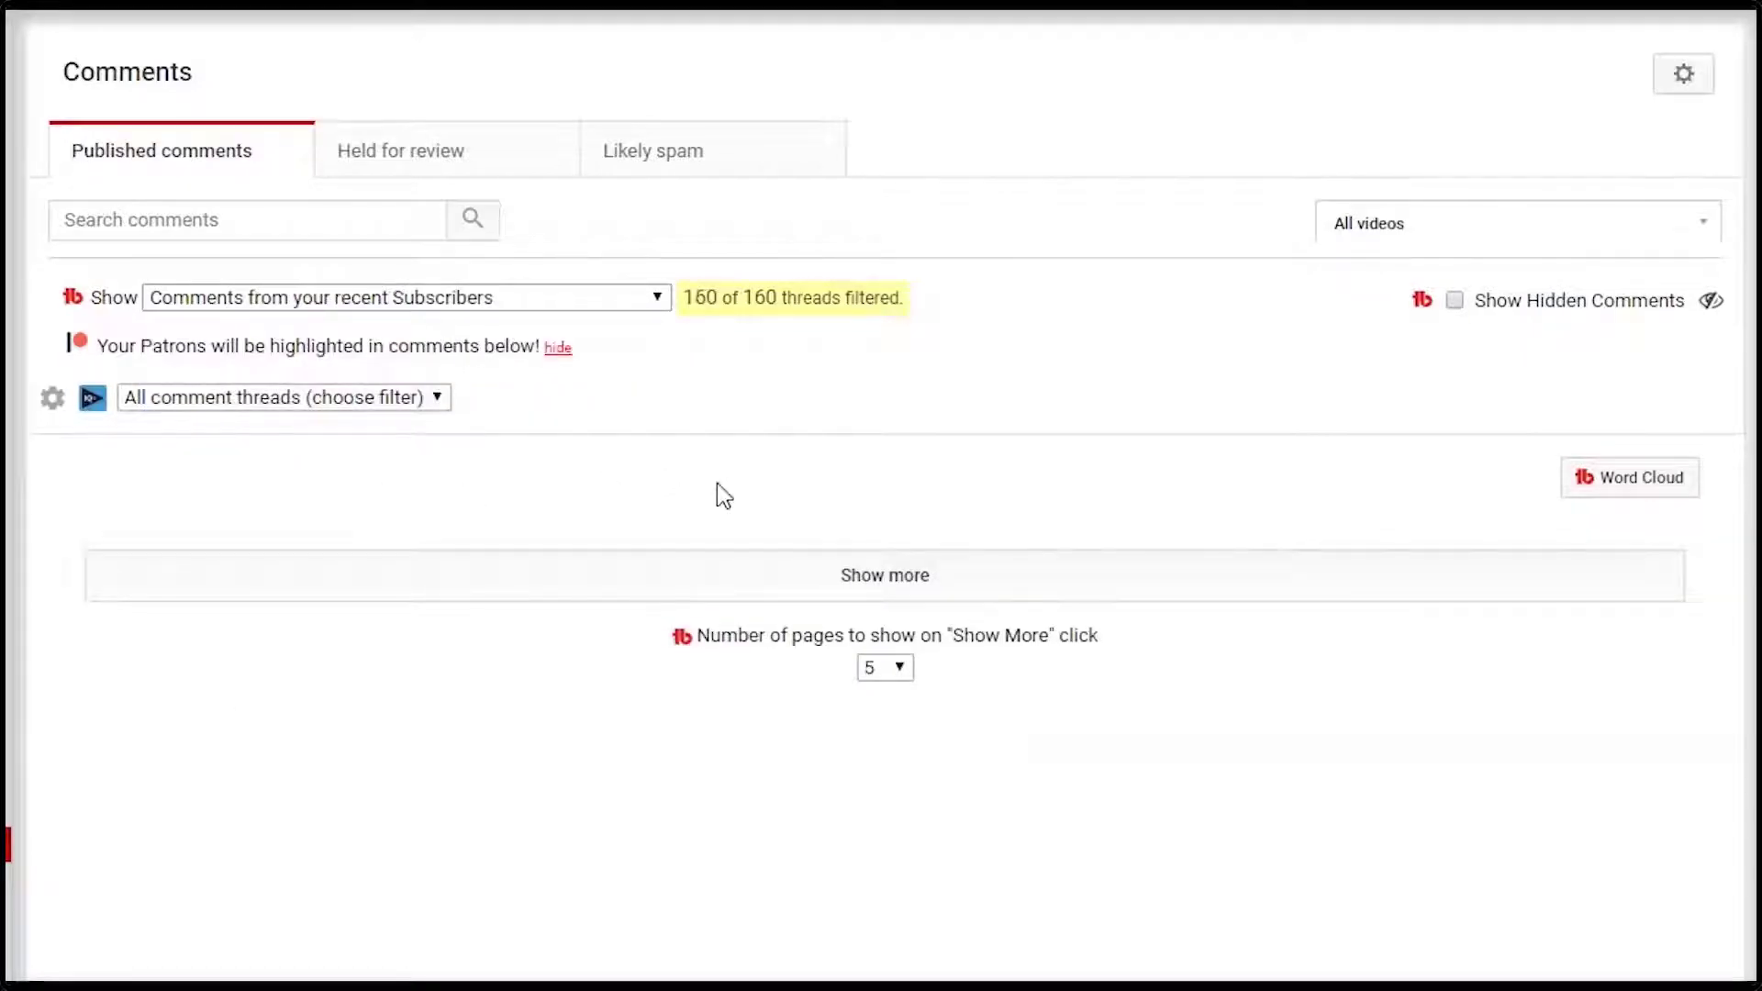
Set the TubeBuddy comment filter back to "All comments" and look through the vidIQ thread filter options.
{"action": "left_click", "coordinate": [622, 301]}
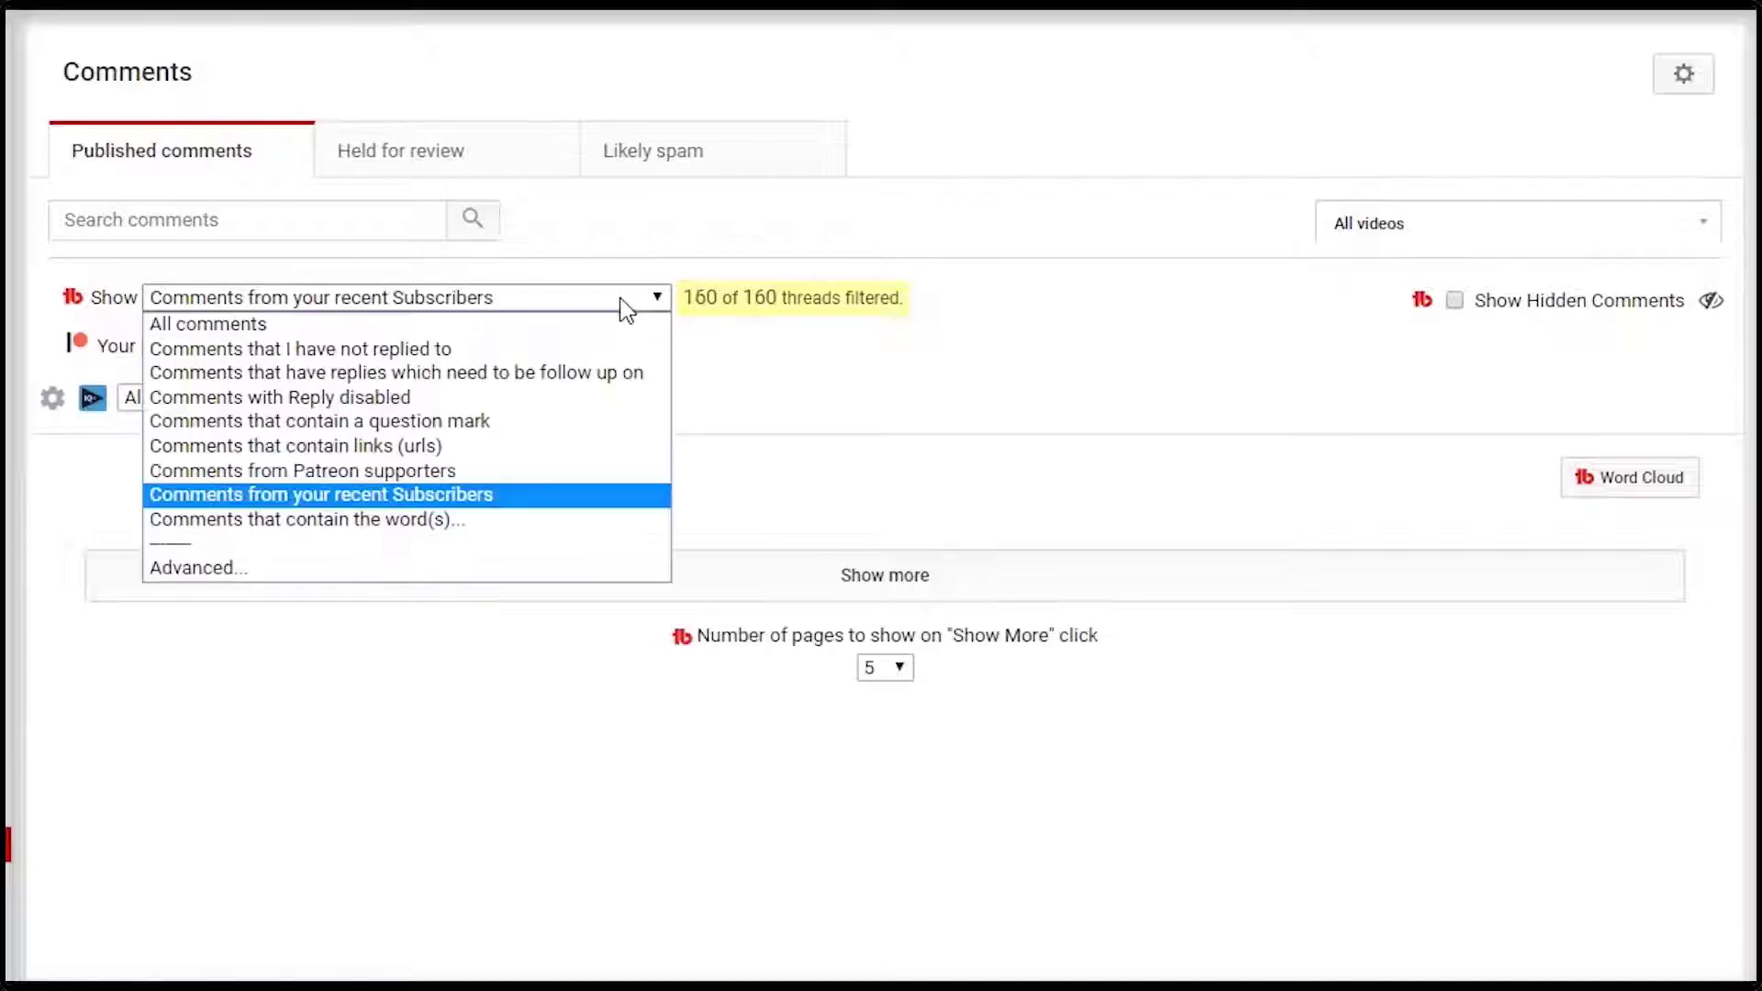
{"action": "left_click", "coordinate": [505, 334]}
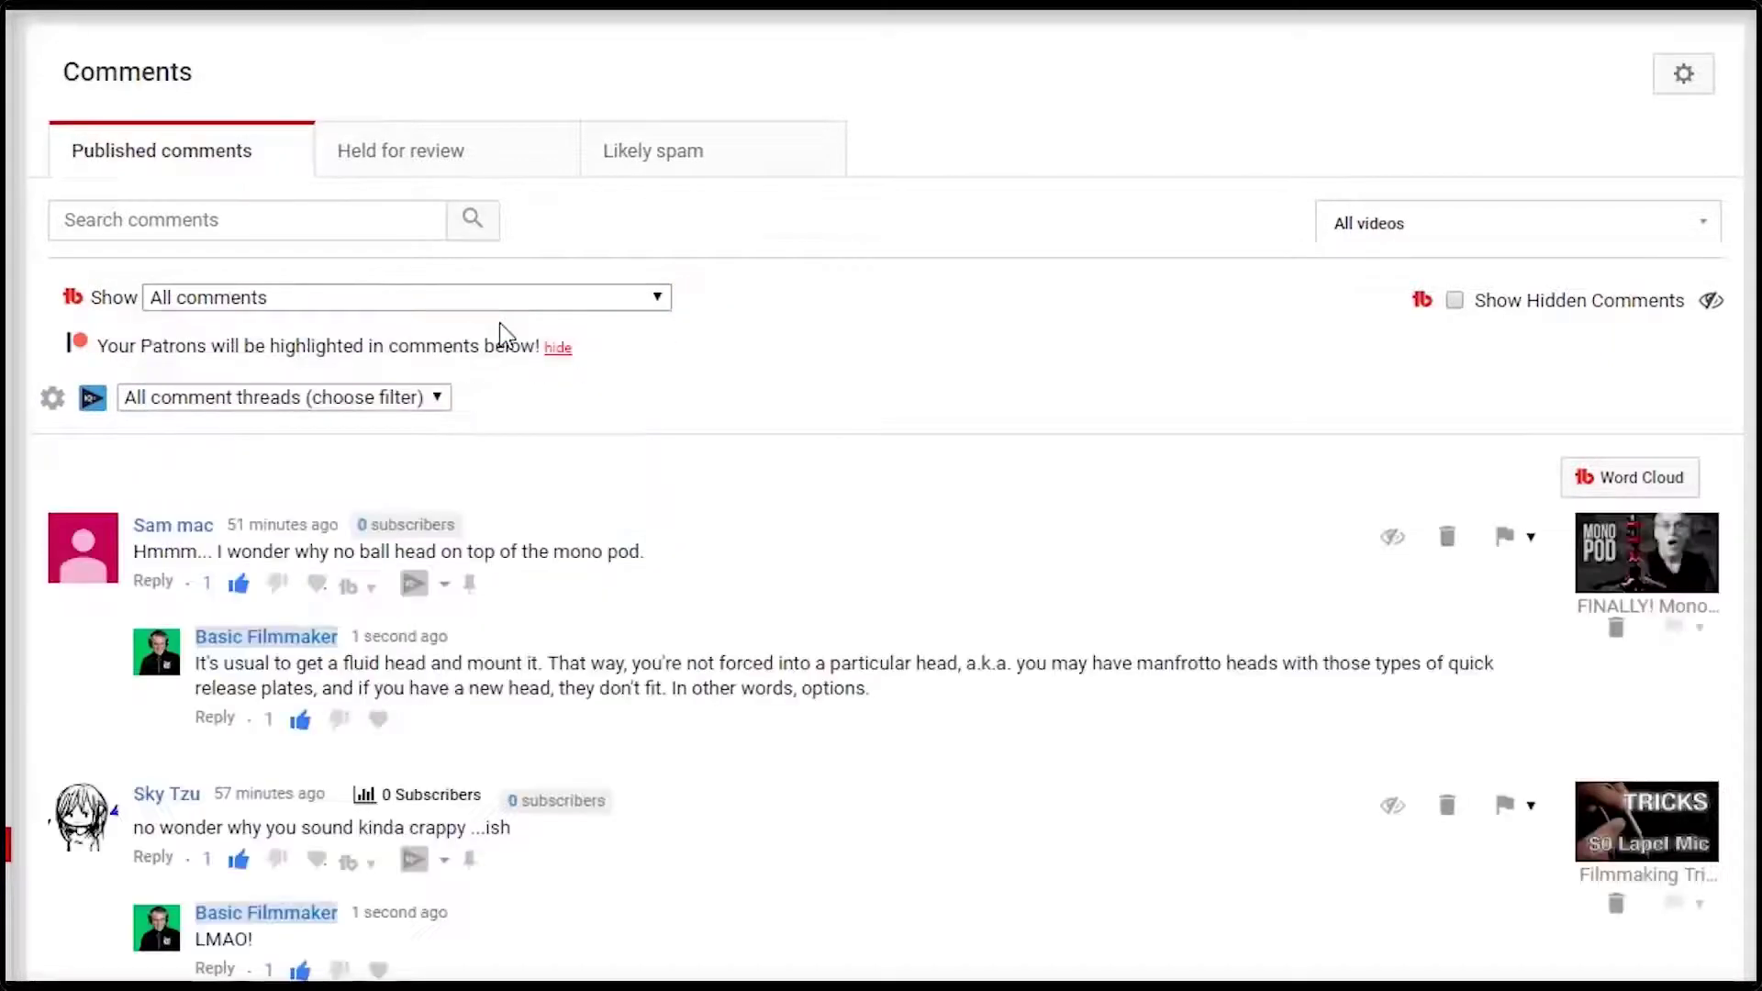
{"action": "left_click", "coordinate": [438, 402]}
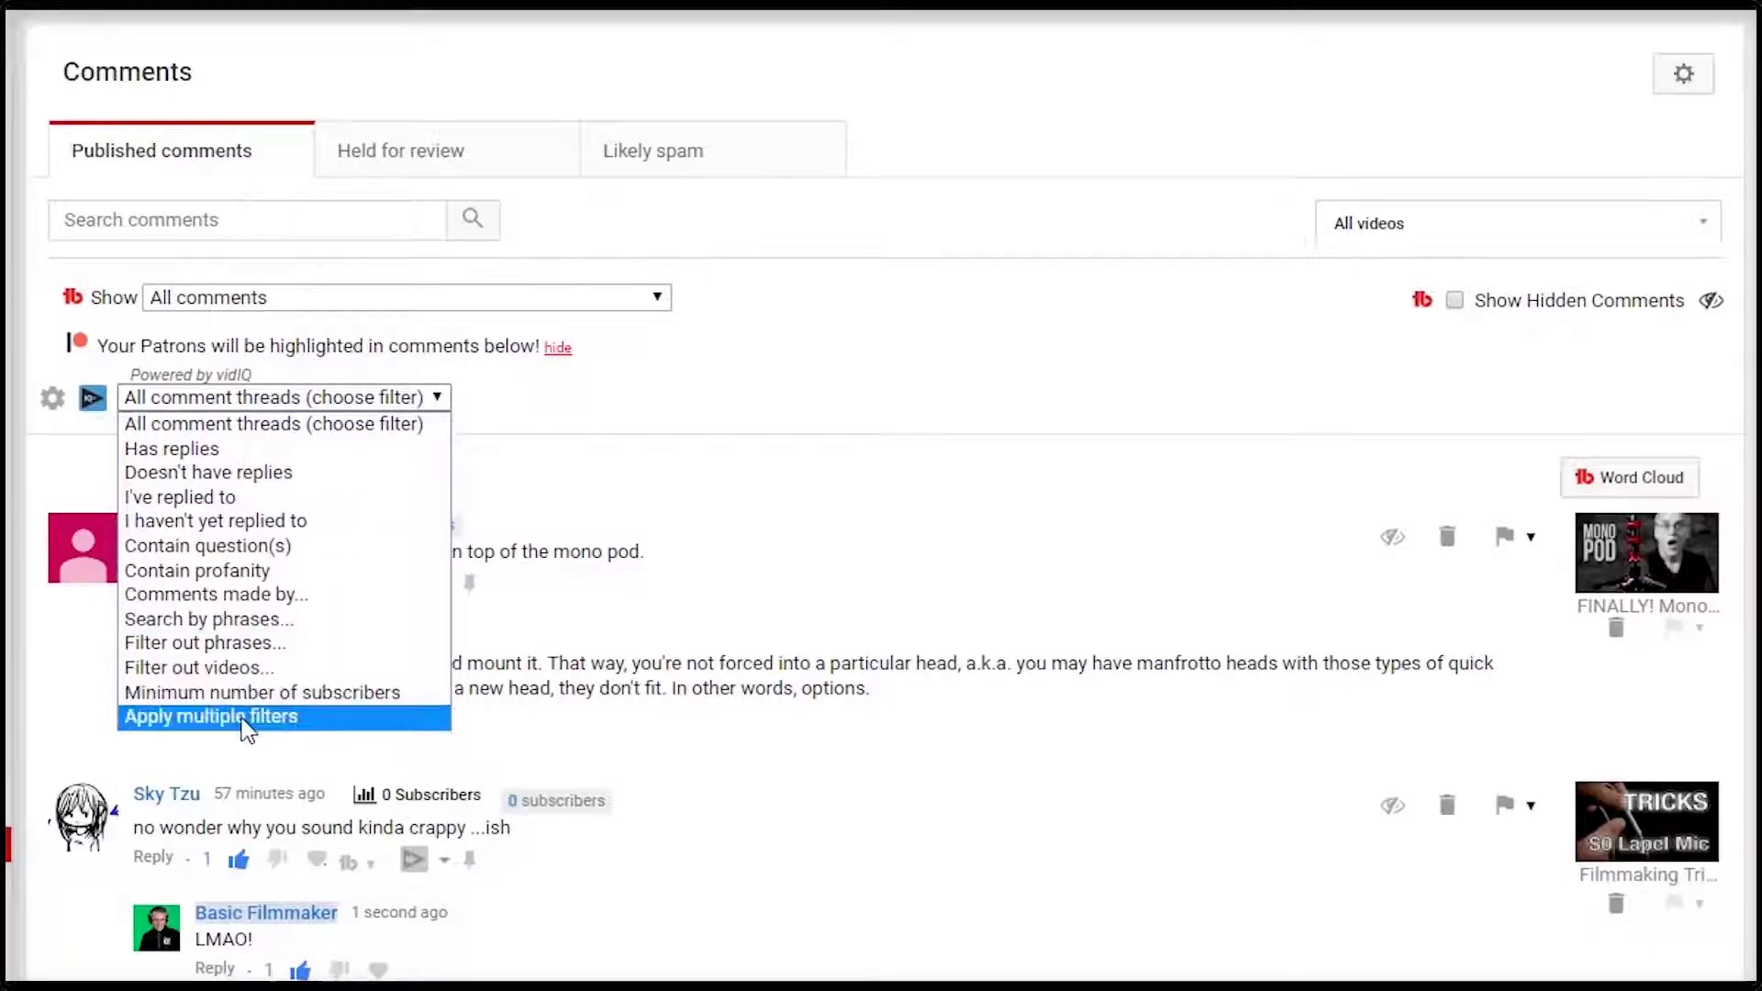
{"action": "left_click", "coordinate": [883, 413]}
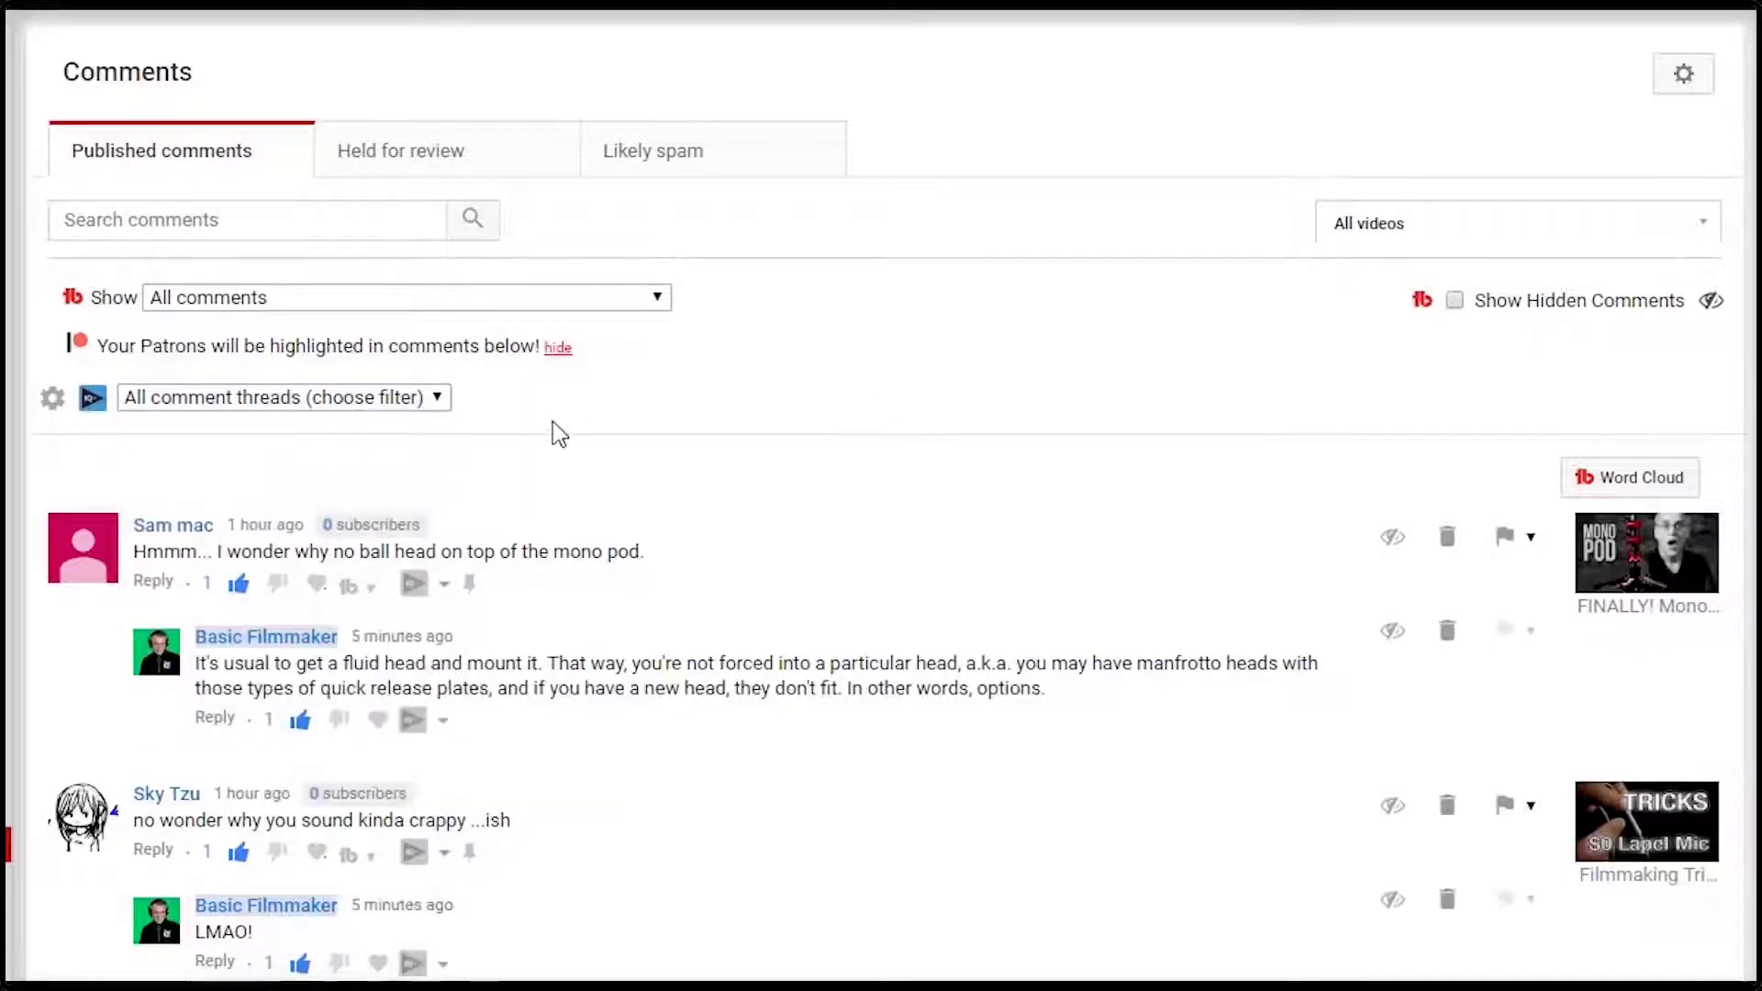
Preview the "Thanks" comment template under the fluid head reply and look at the form for creating a new template.
{"action": "scroll", "coordinate": [583, 441], "scroll_direction": "down", "scroll_amount": 3}
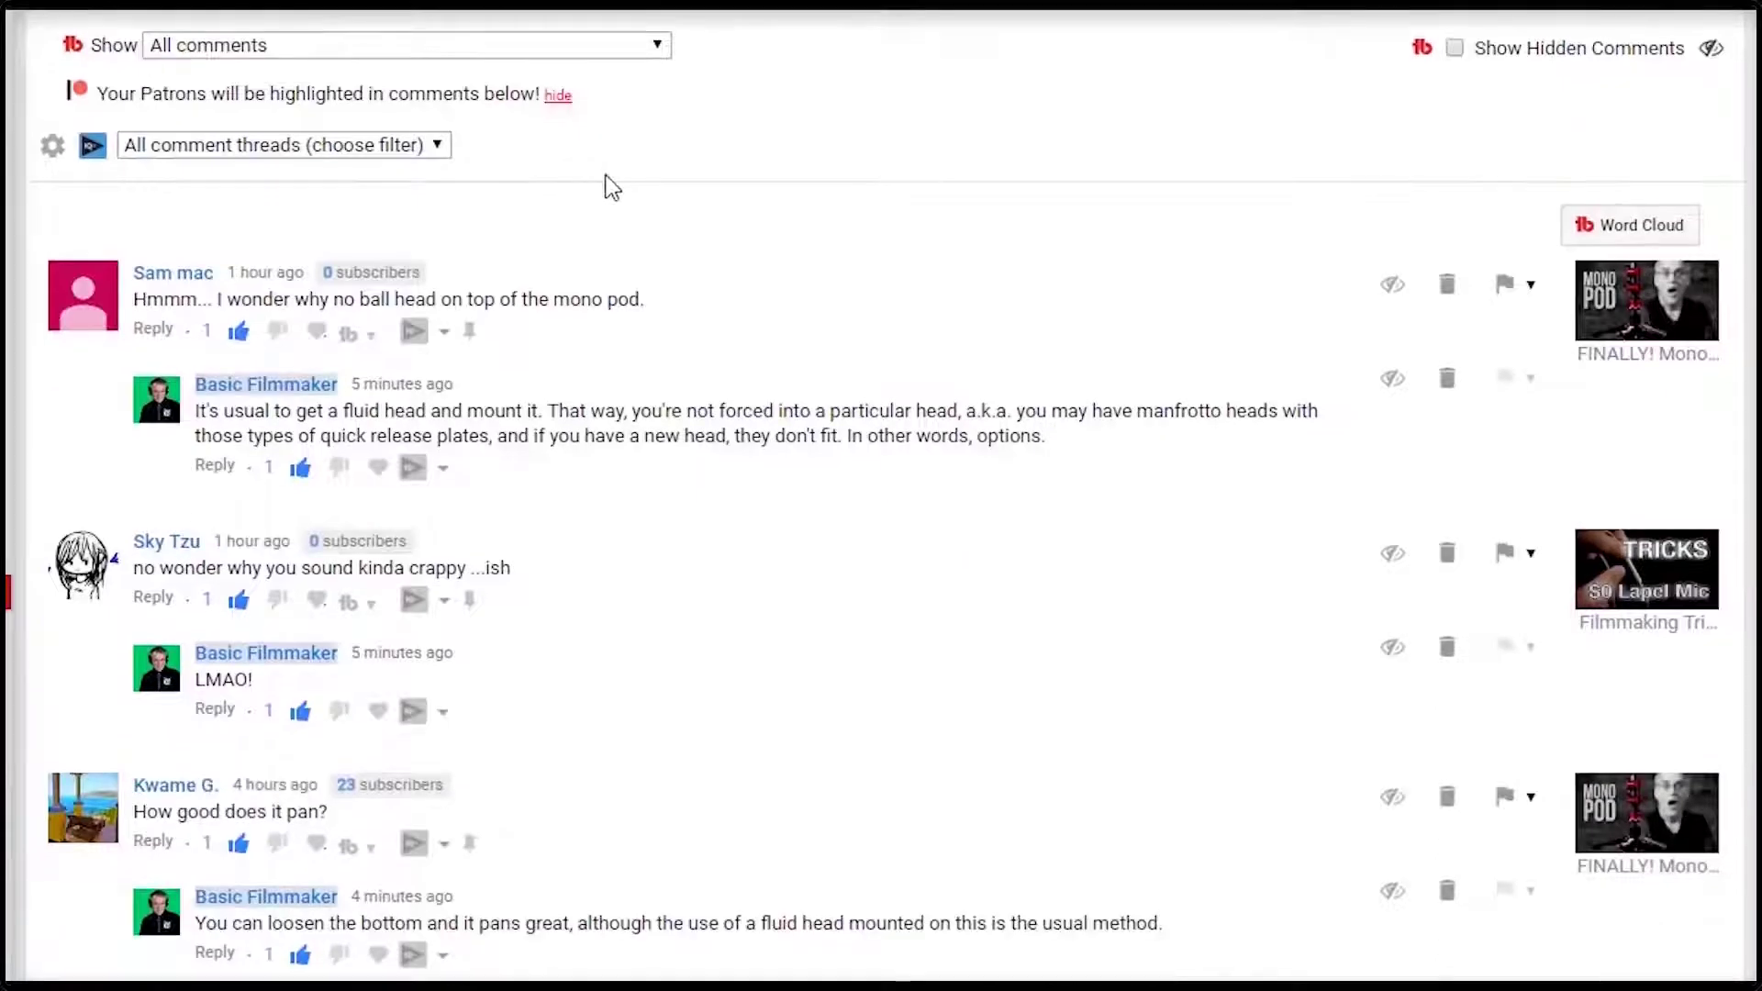
{"action": "left_click", "coordinate": [443, 472]}
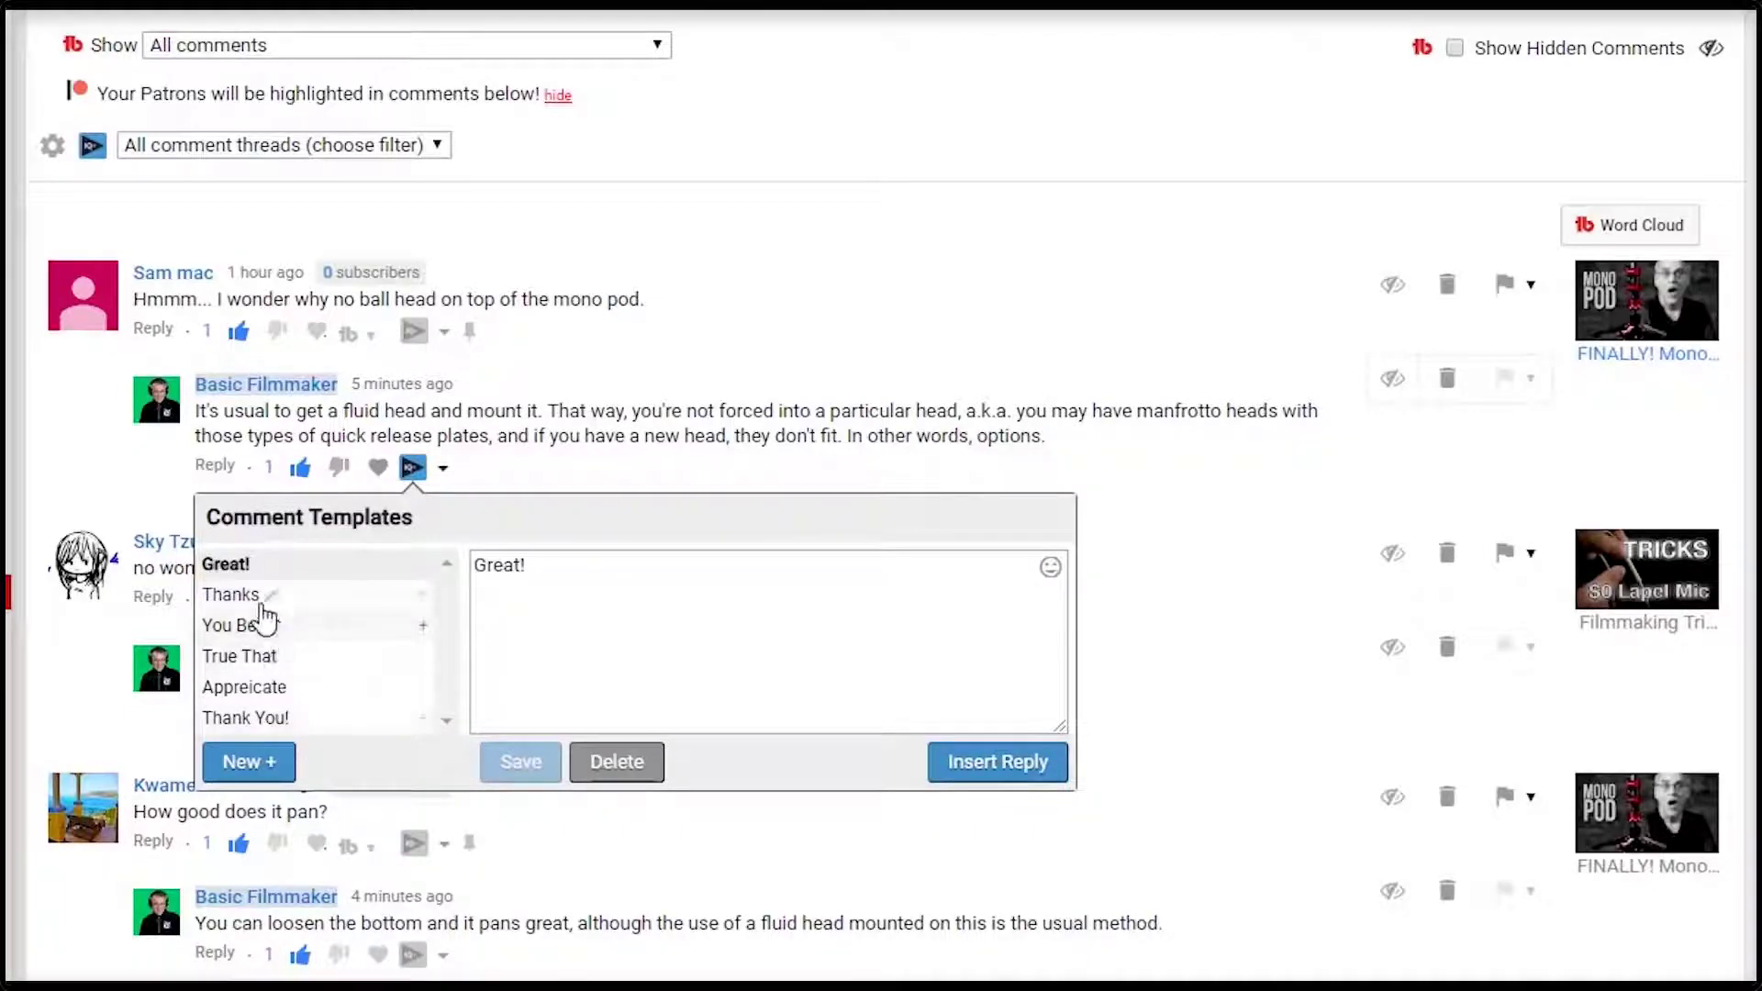
{"action": "left_click", "coordinate": [234, 601]}
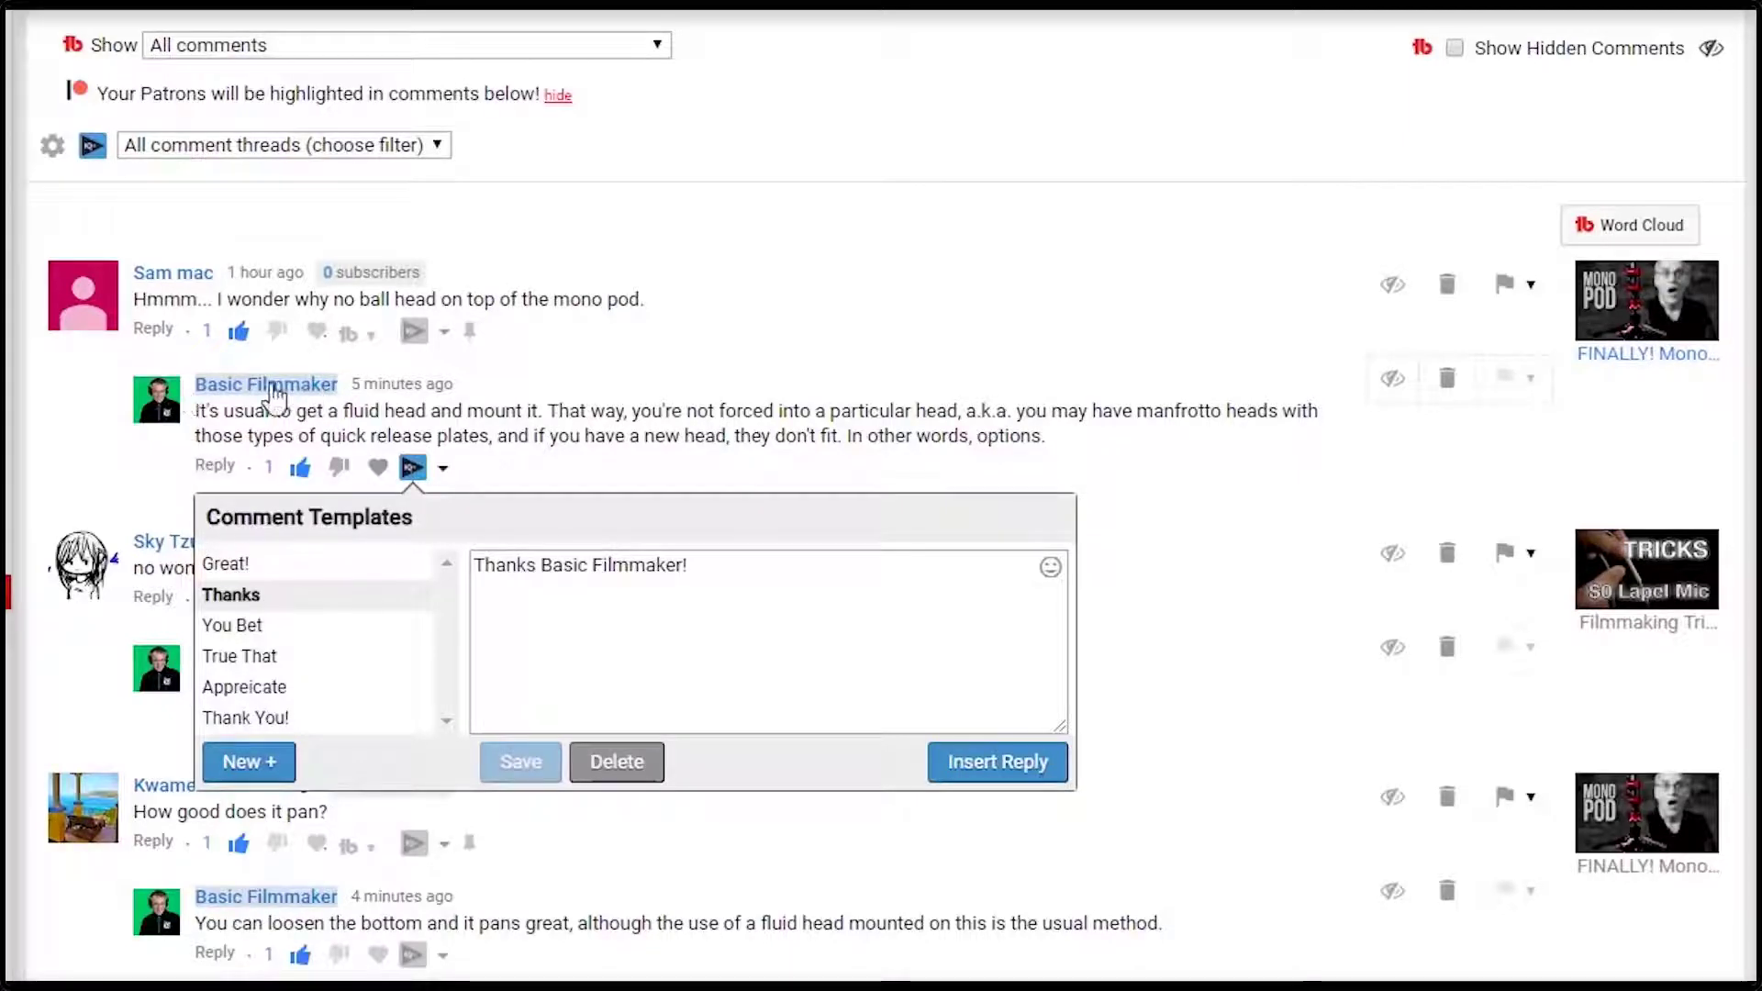
{"action": "left_click", "coordinate": [250, 765]}
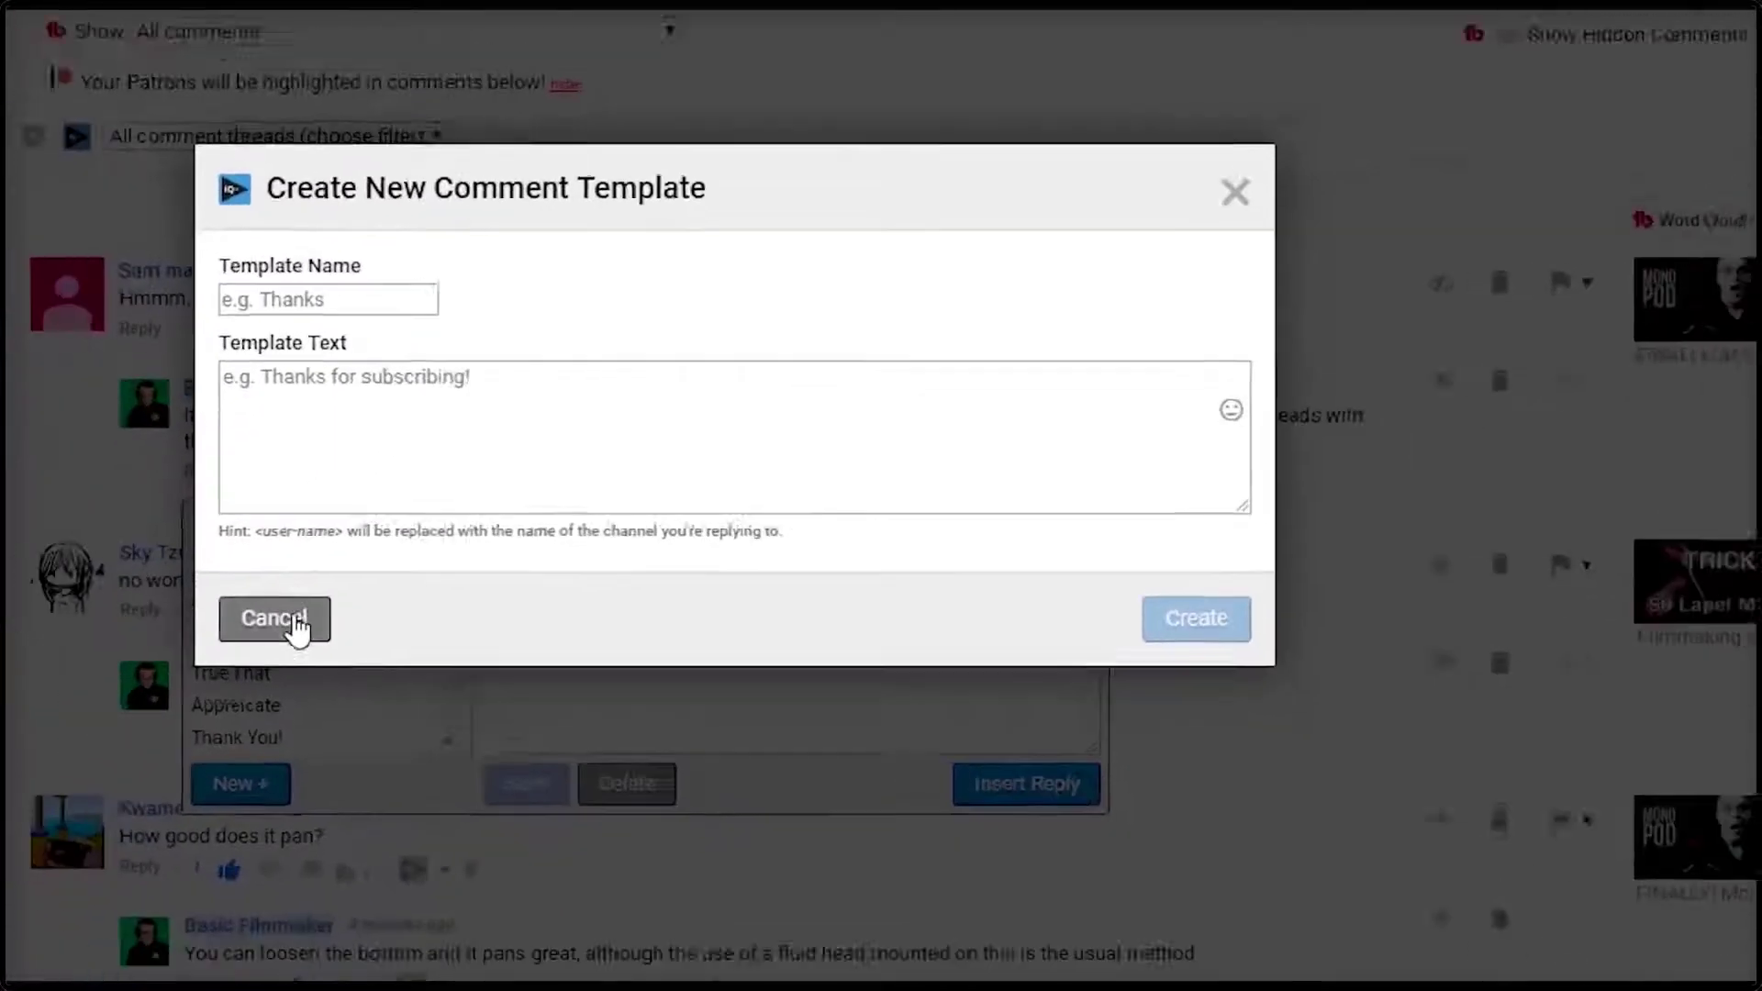
{"action": "left_click", "coordinate": [208, 659]}
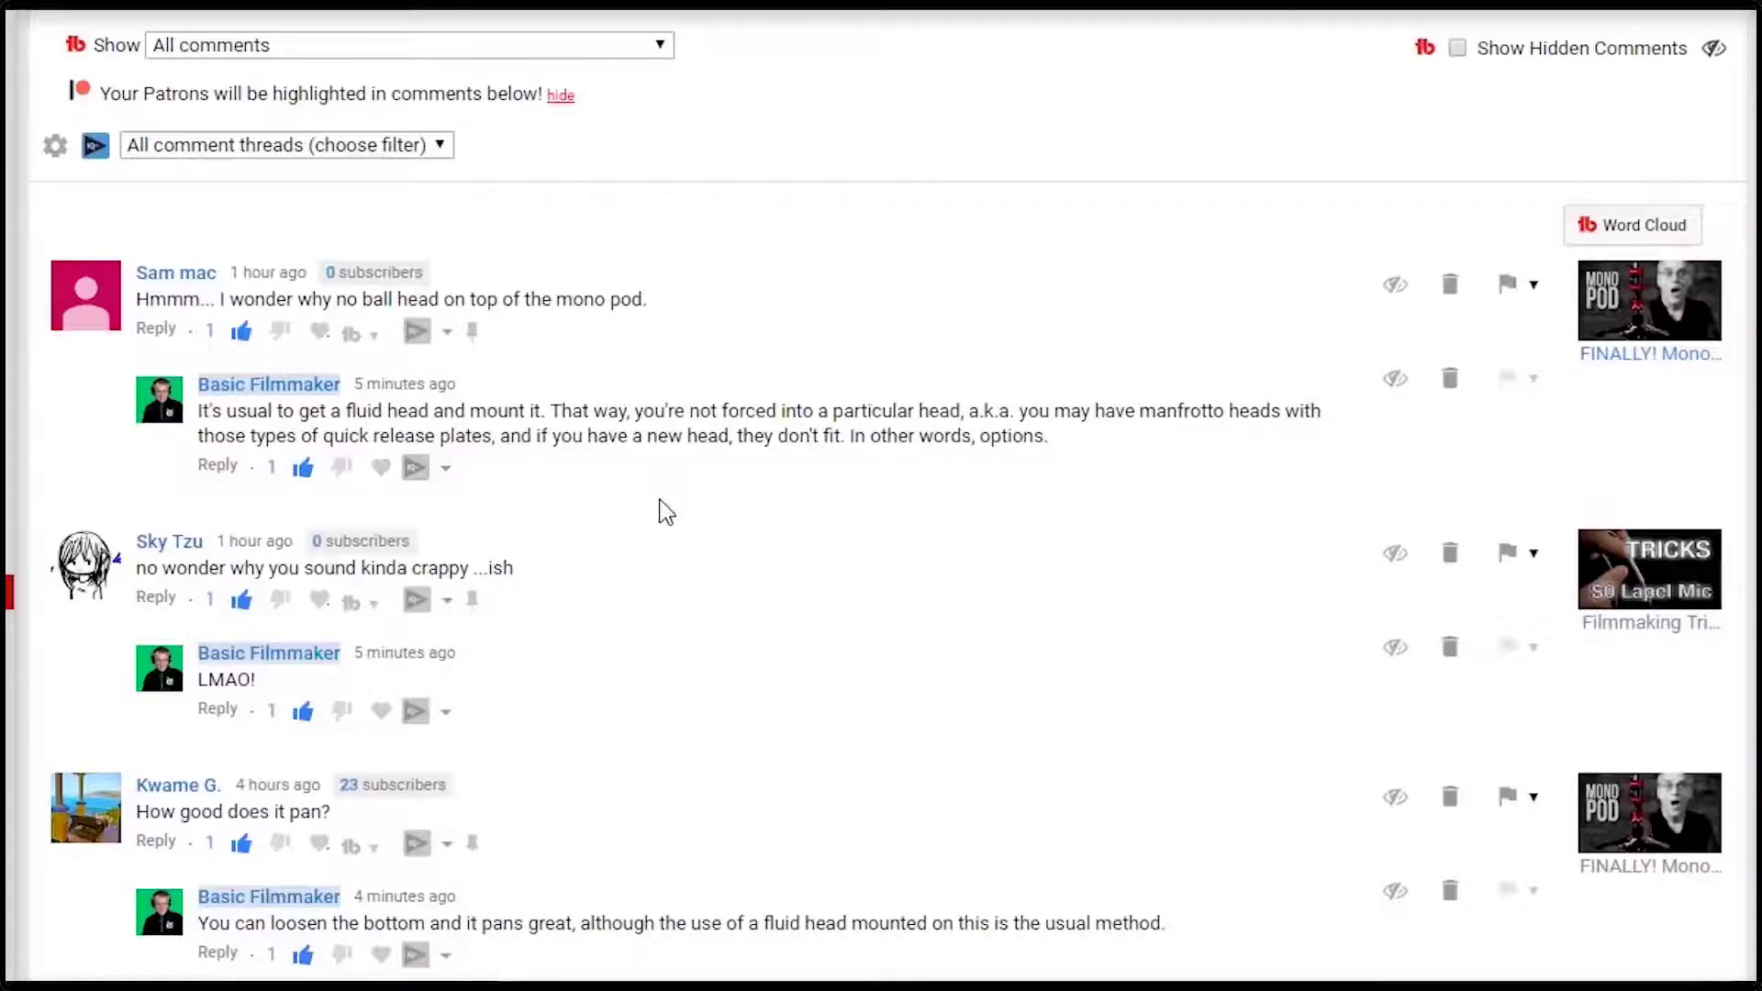
Look over the TubeBuddy extension menu and view the channel's vidIQ Achievements.
{"action": "left_click", "coordinate": [1479, 71]}
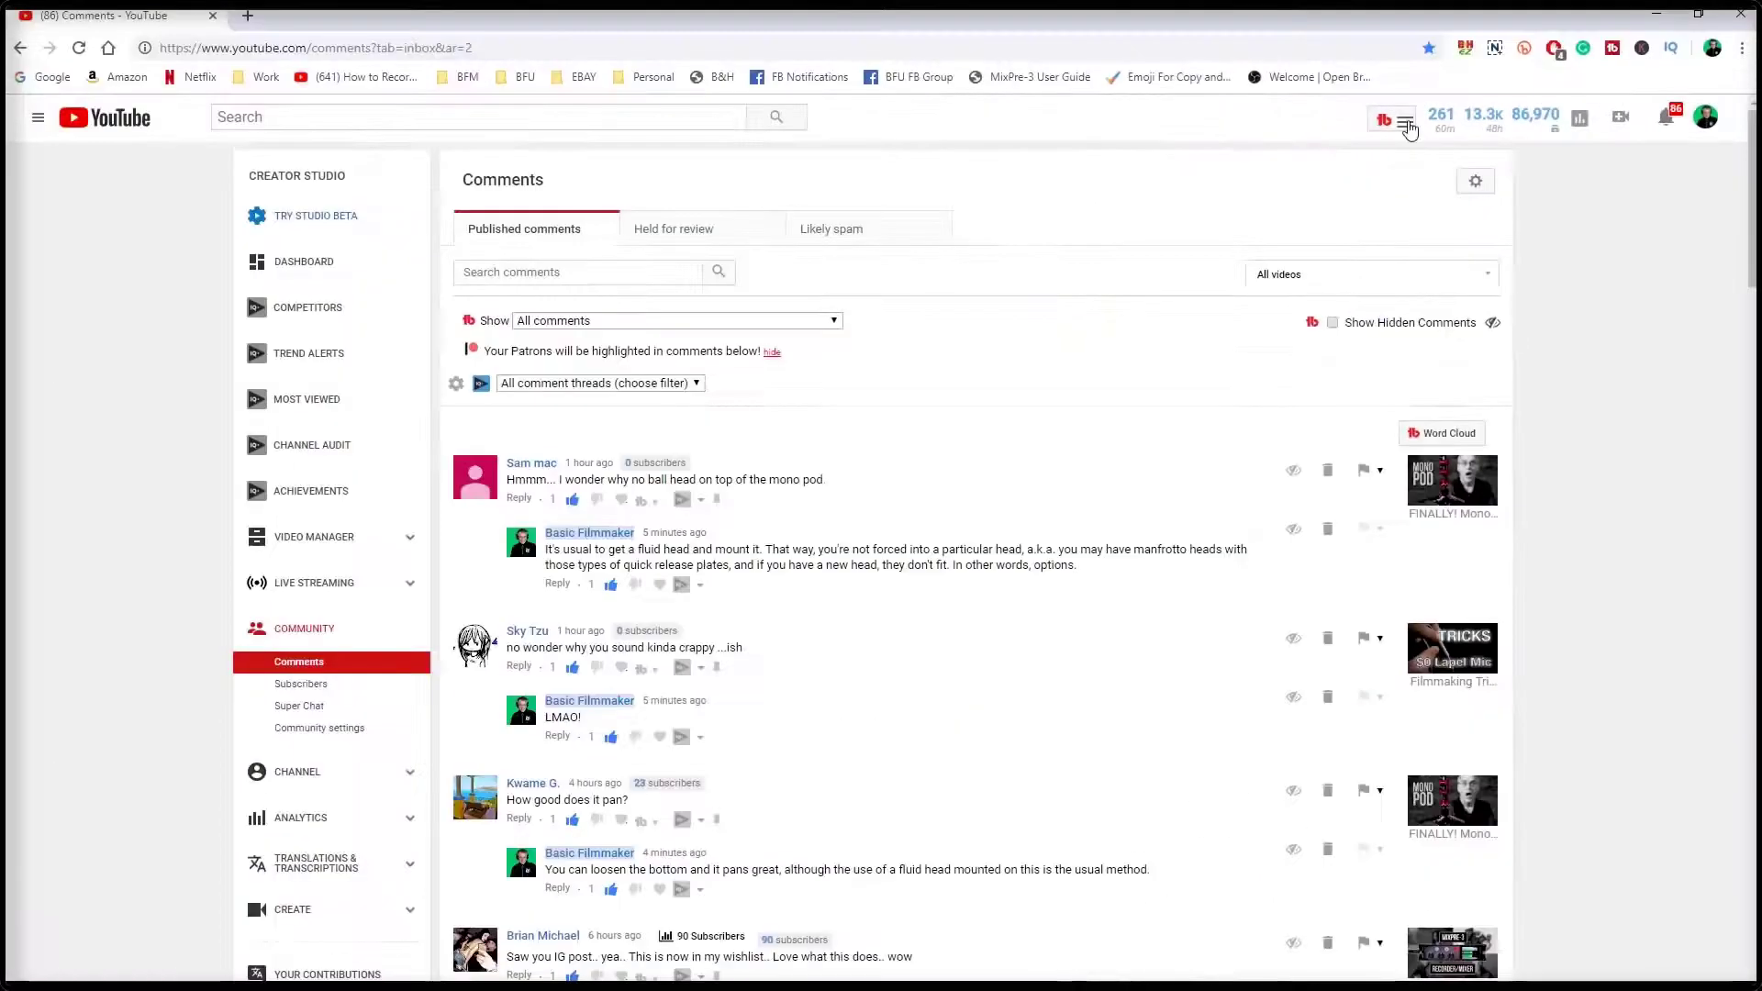
{"action": "left_click", "coordinate": [1239, 43]}
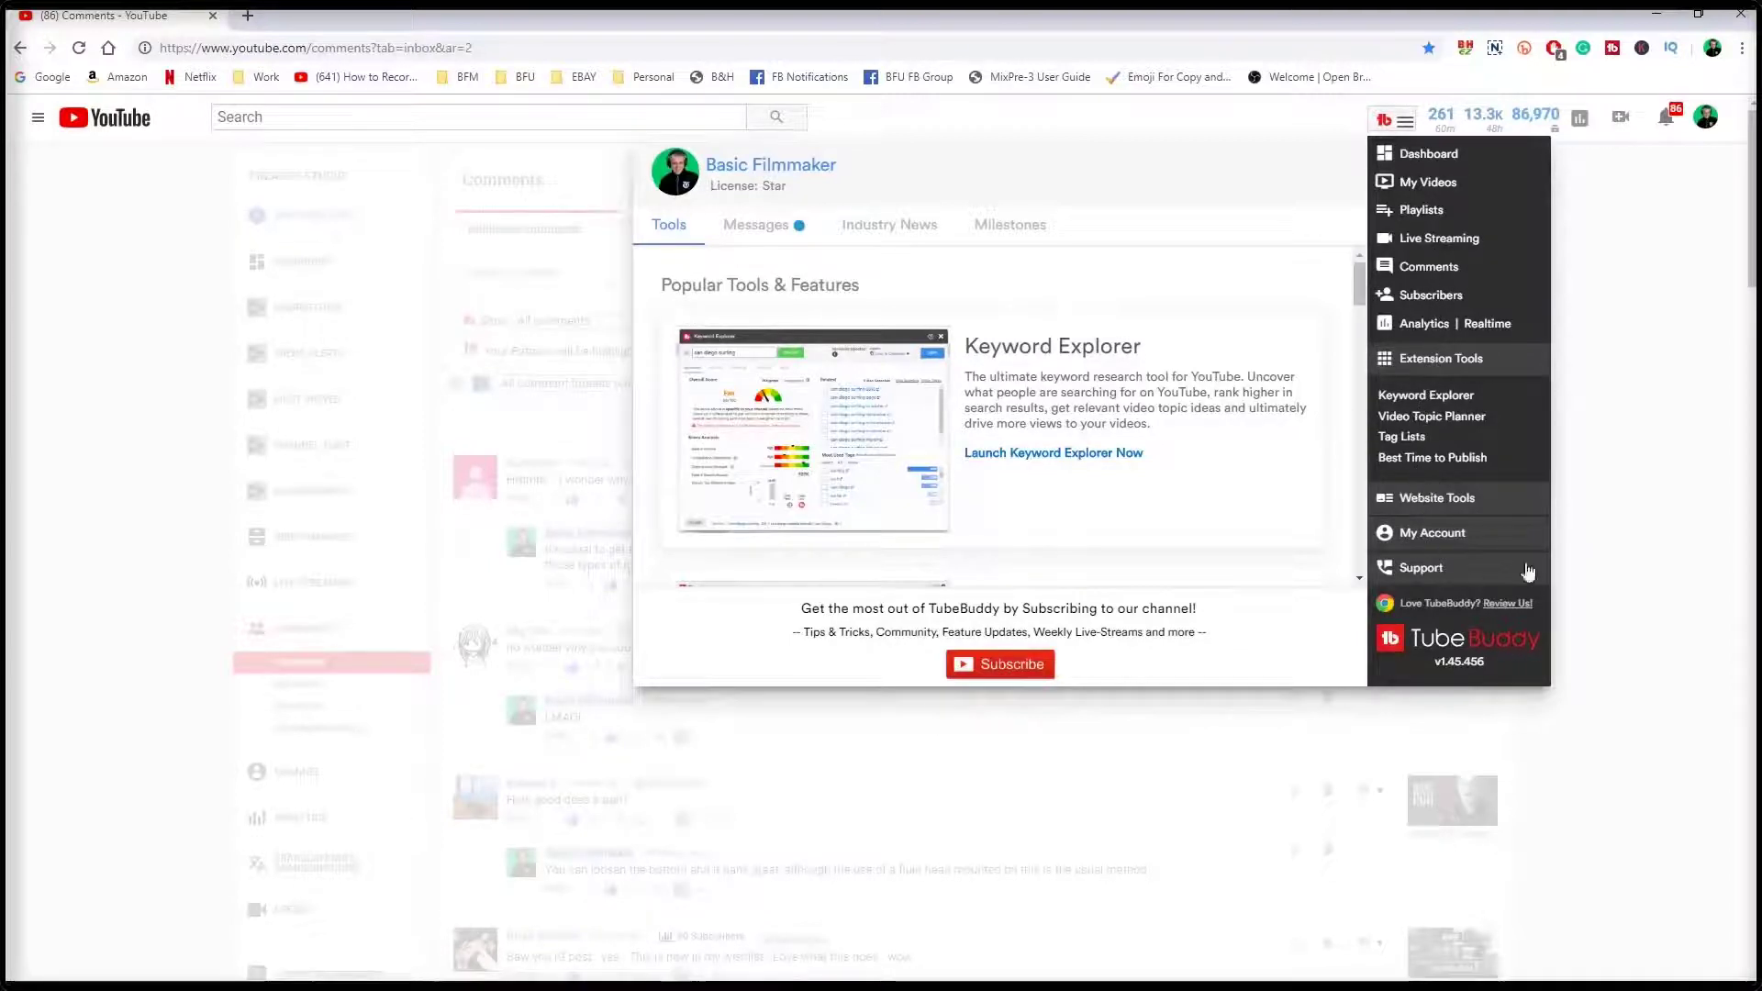
{"action": "left_click", "coordinate": [1634, 516]}
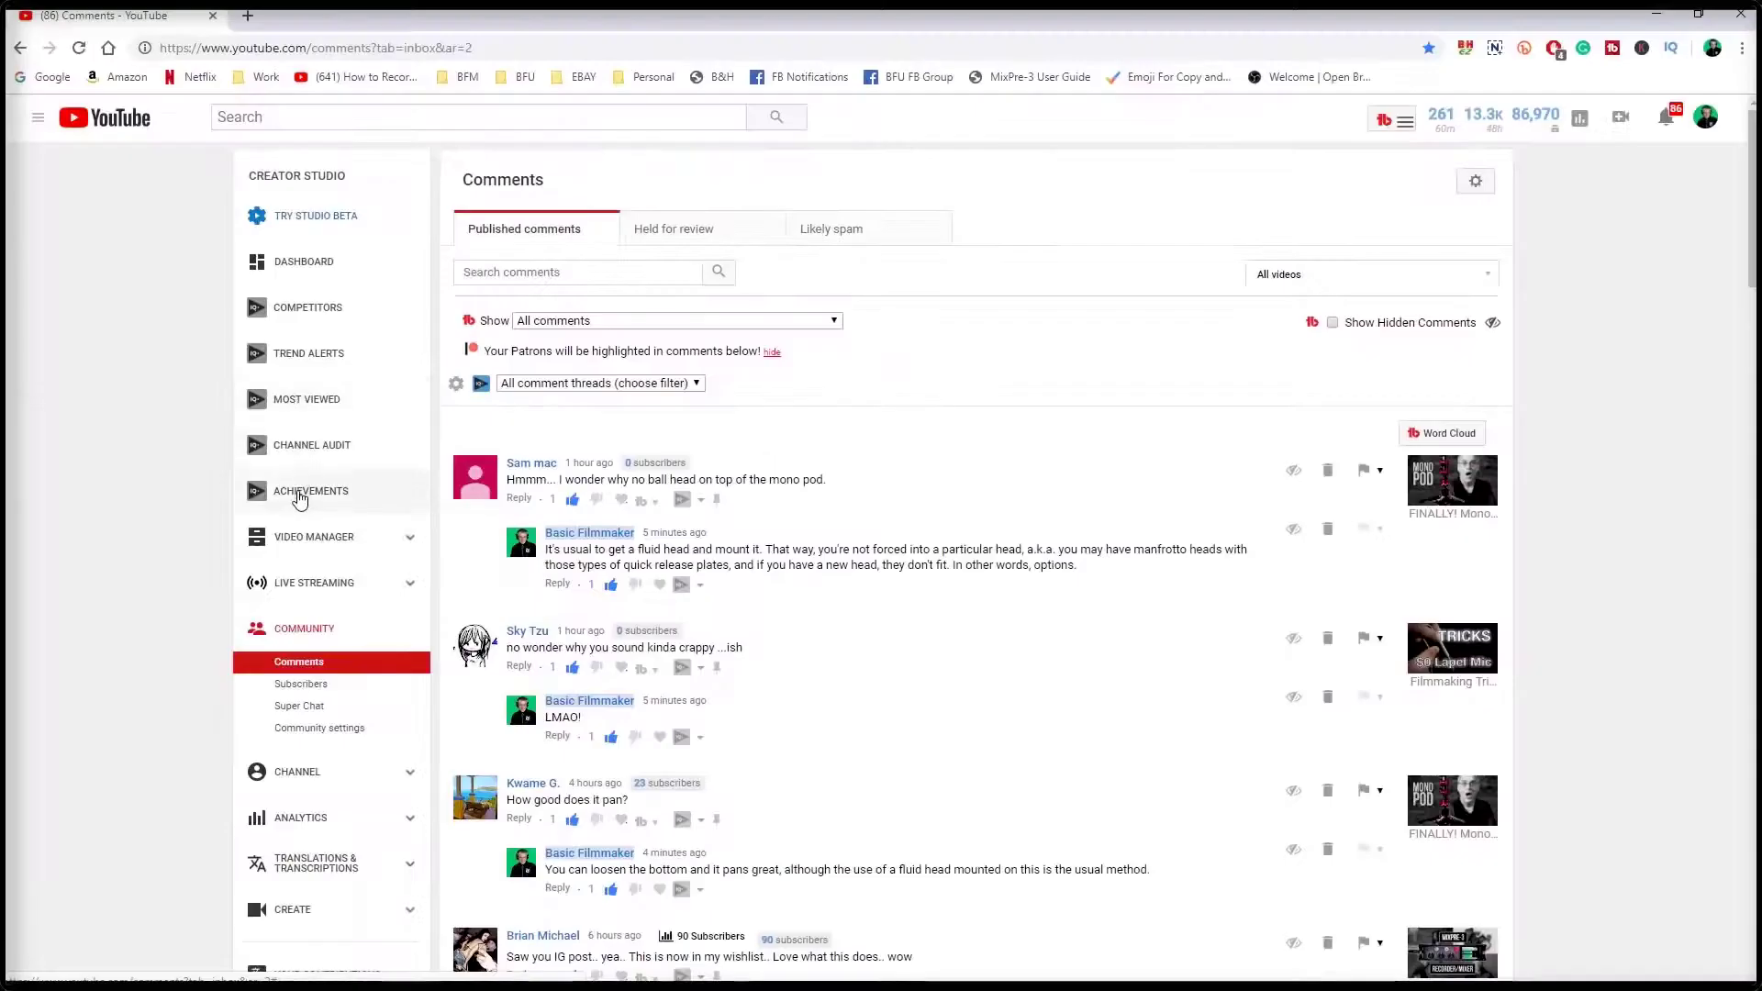
{"action": "left_click", "coordinate": [299, 499]}
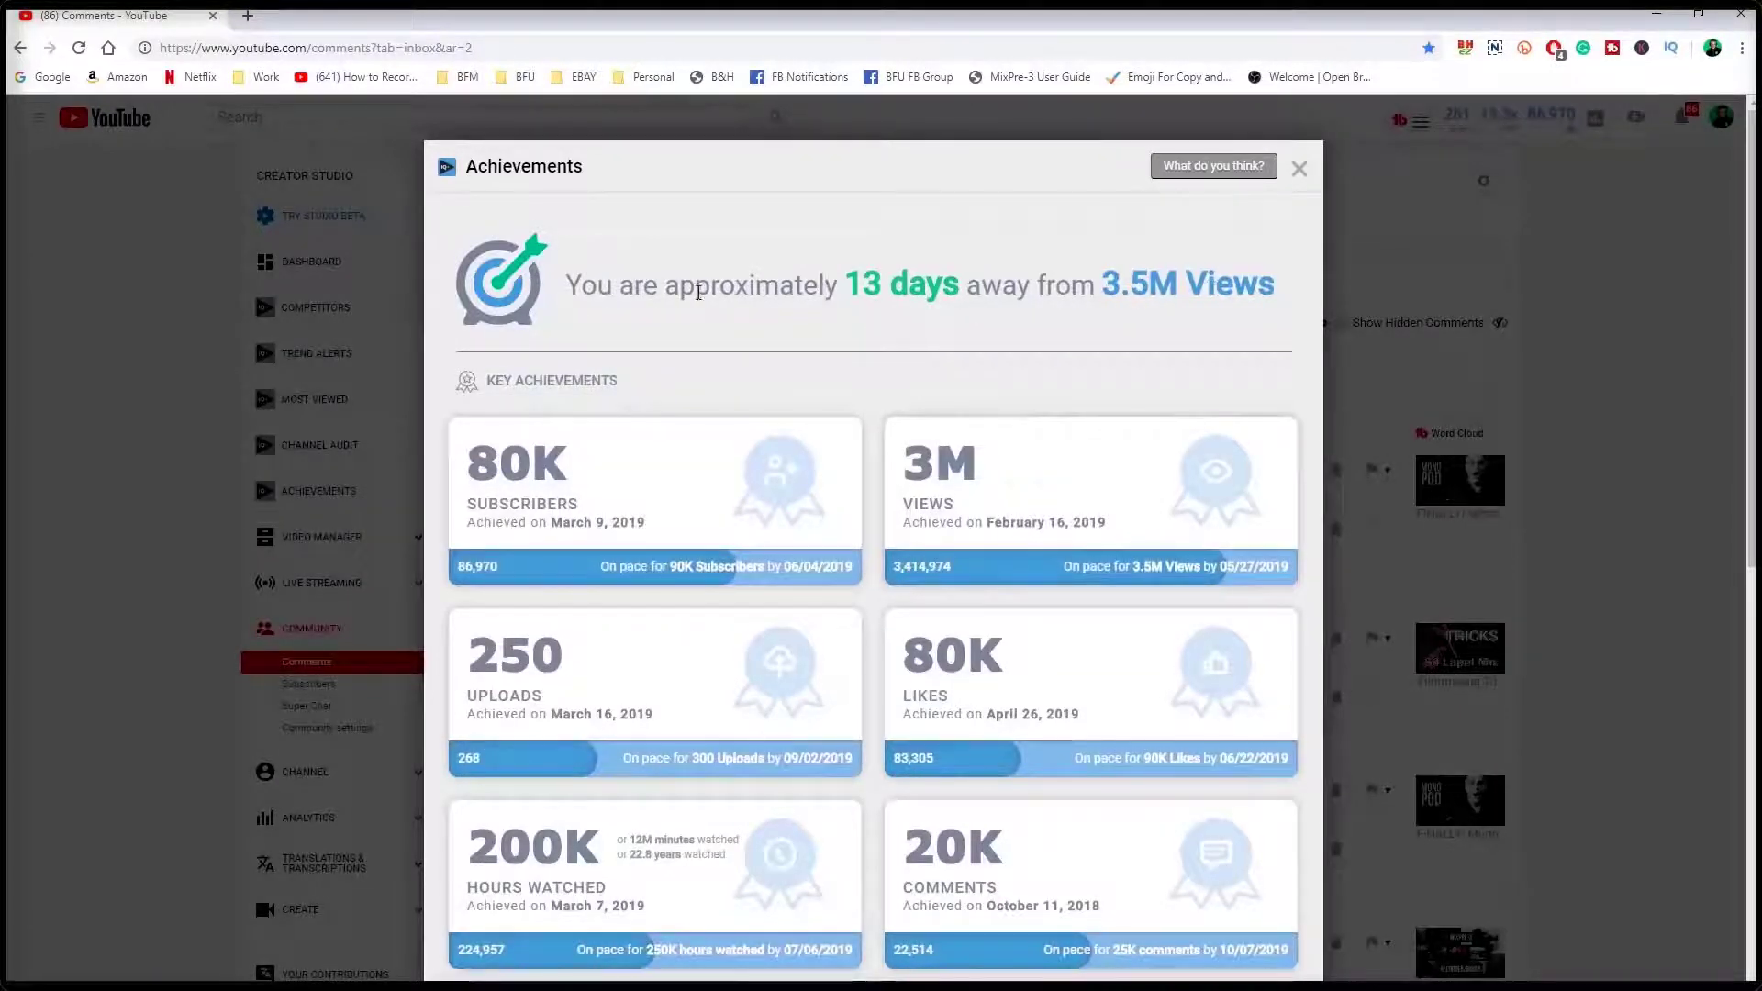
Review the channel's key achievements, view the 80K subscribers award page, and close the Achievements overview.
{"action": "scroll", "coordinate": [700, 292], "scroll_direction": "down", "scroll_amount": 2}
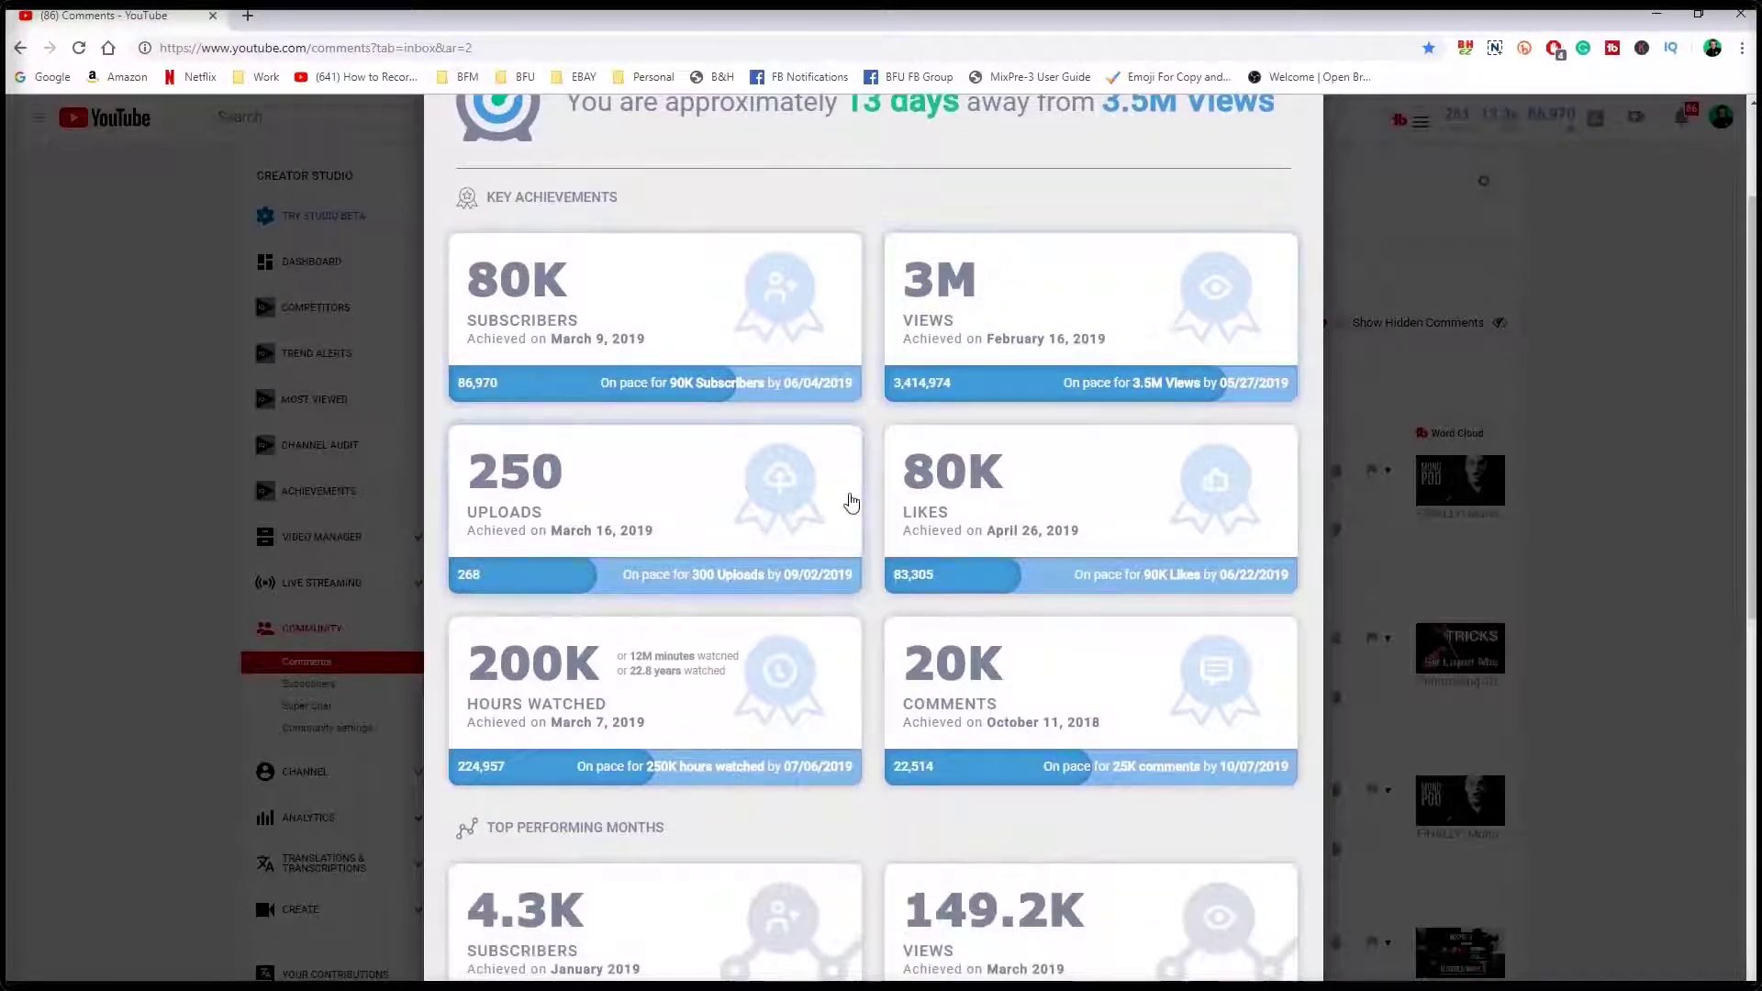
{"action": "scroll", "coordinate": [845, 500], "scroll_direction": "down", "scroll_amount": 5}
{"action": "scroll", "coordinate": [851, 500], "scroll_direction": "up", "scroll_amount": 7}
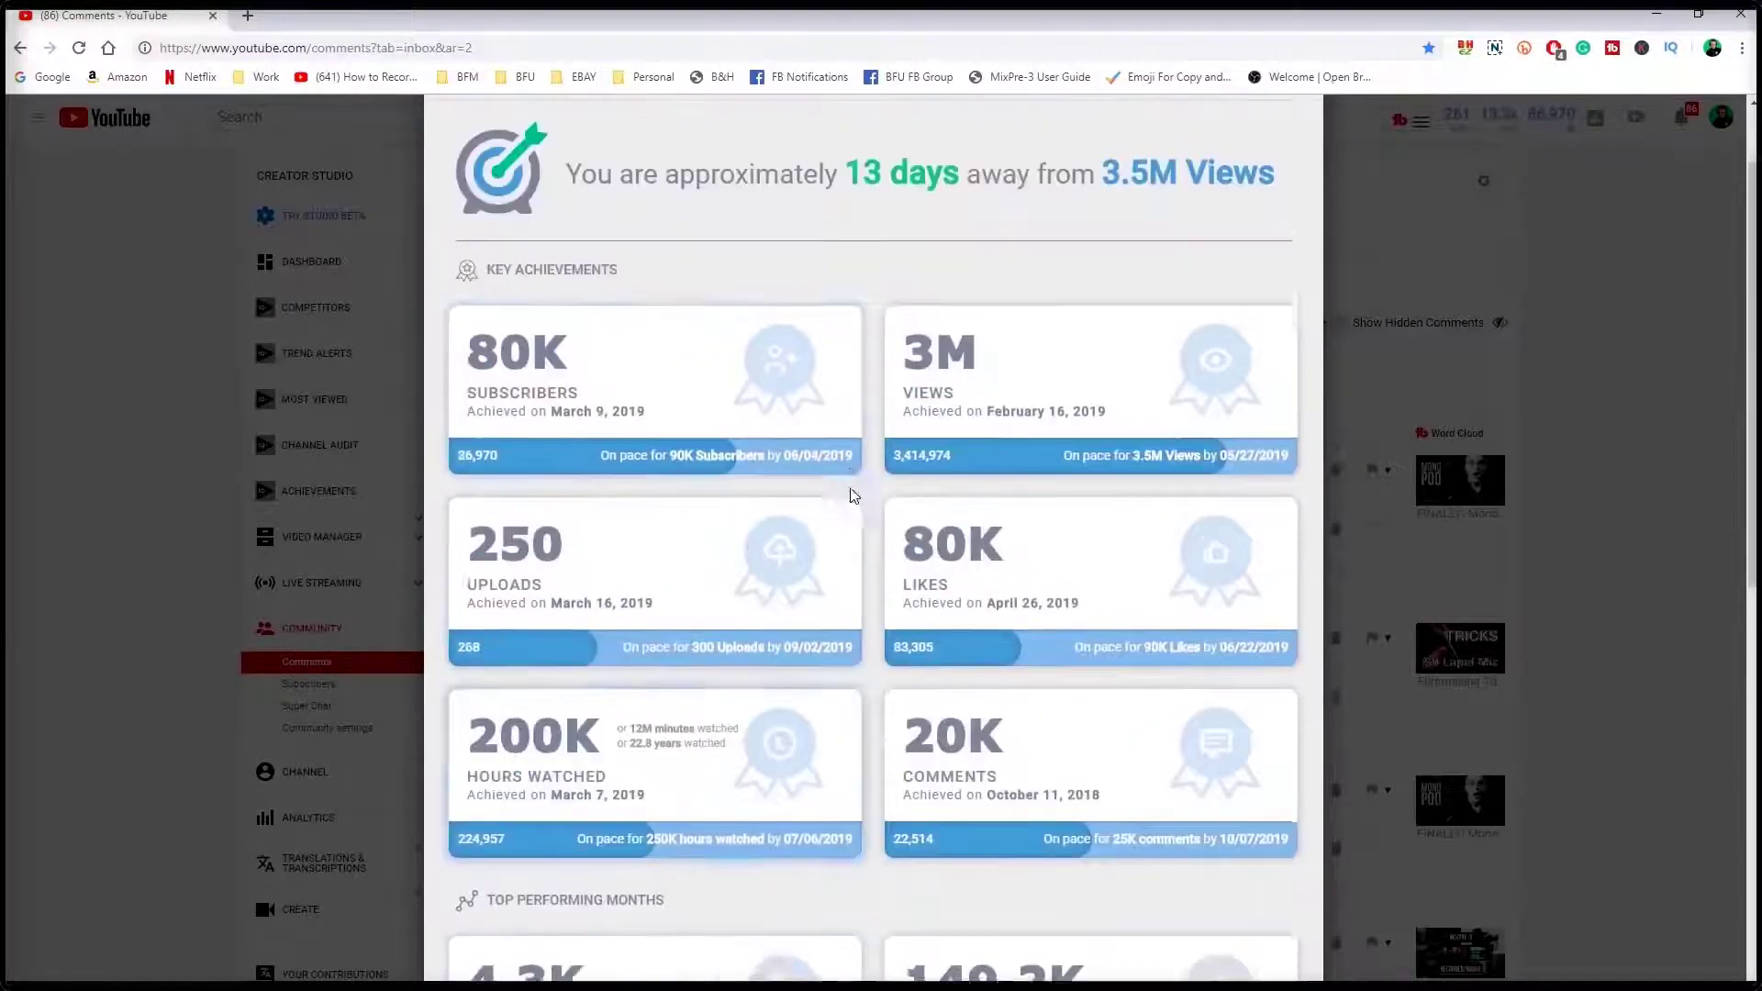
{"action": "left_click", "coordinate": [526, 474]}
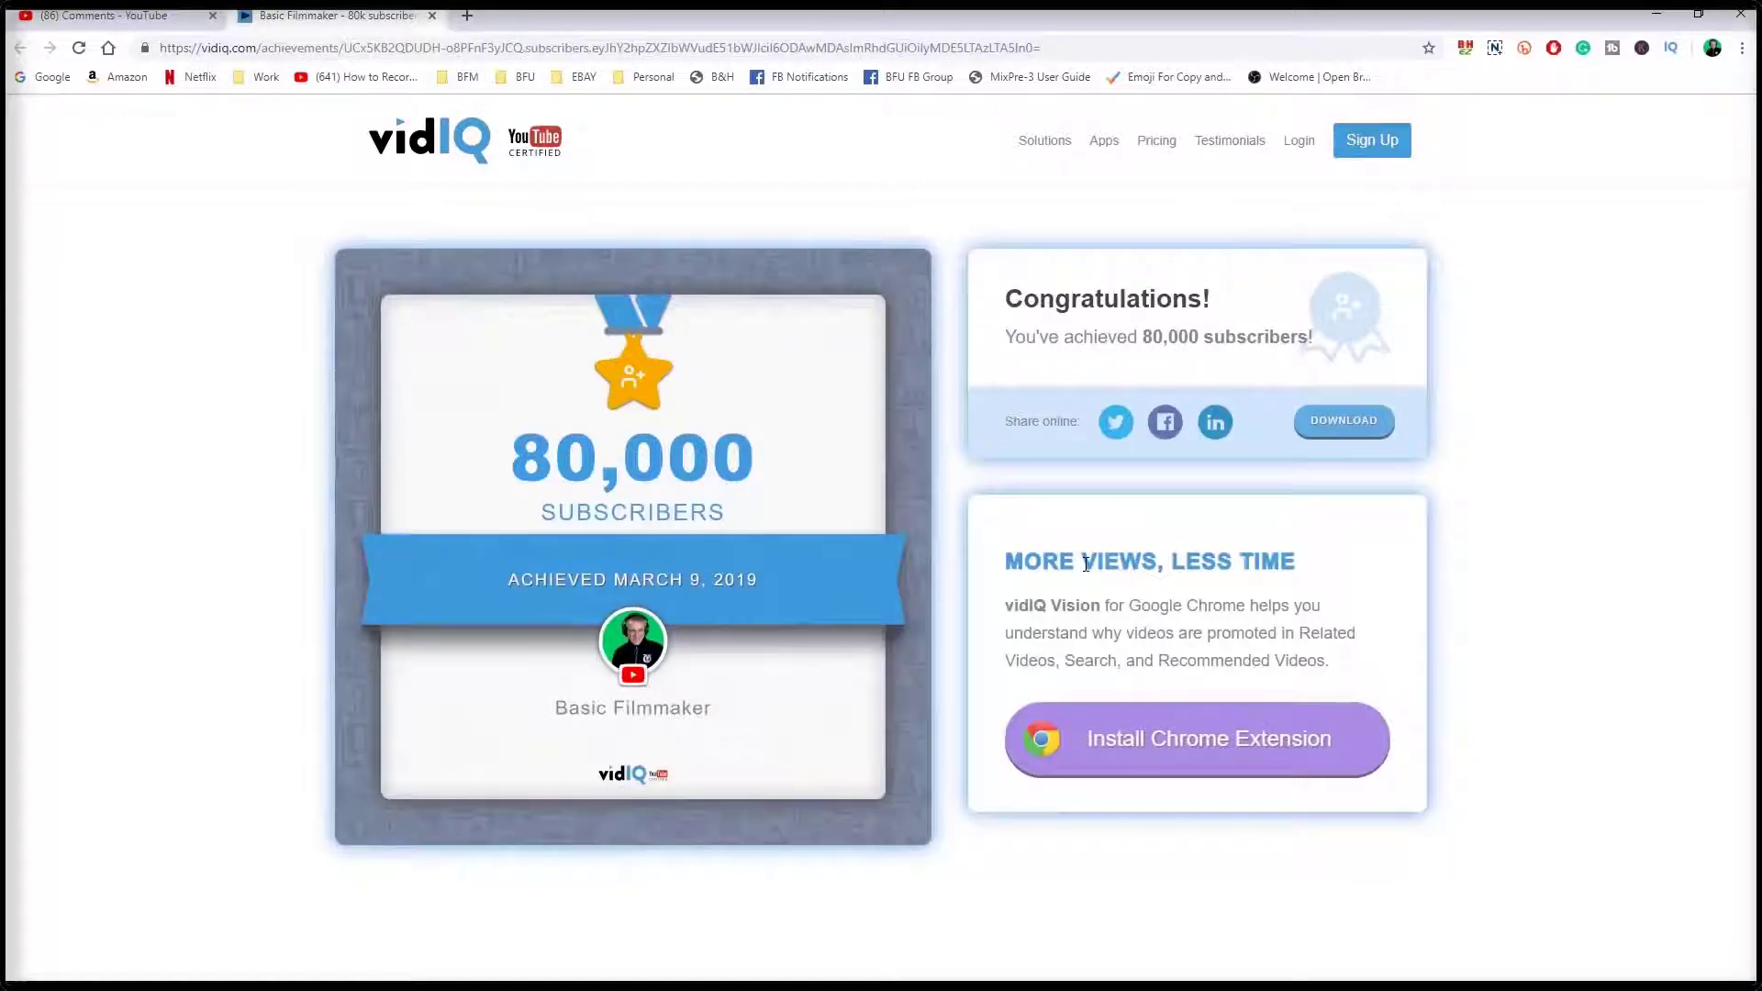
{"action": "left_click", "coordinate": [432, 14]}
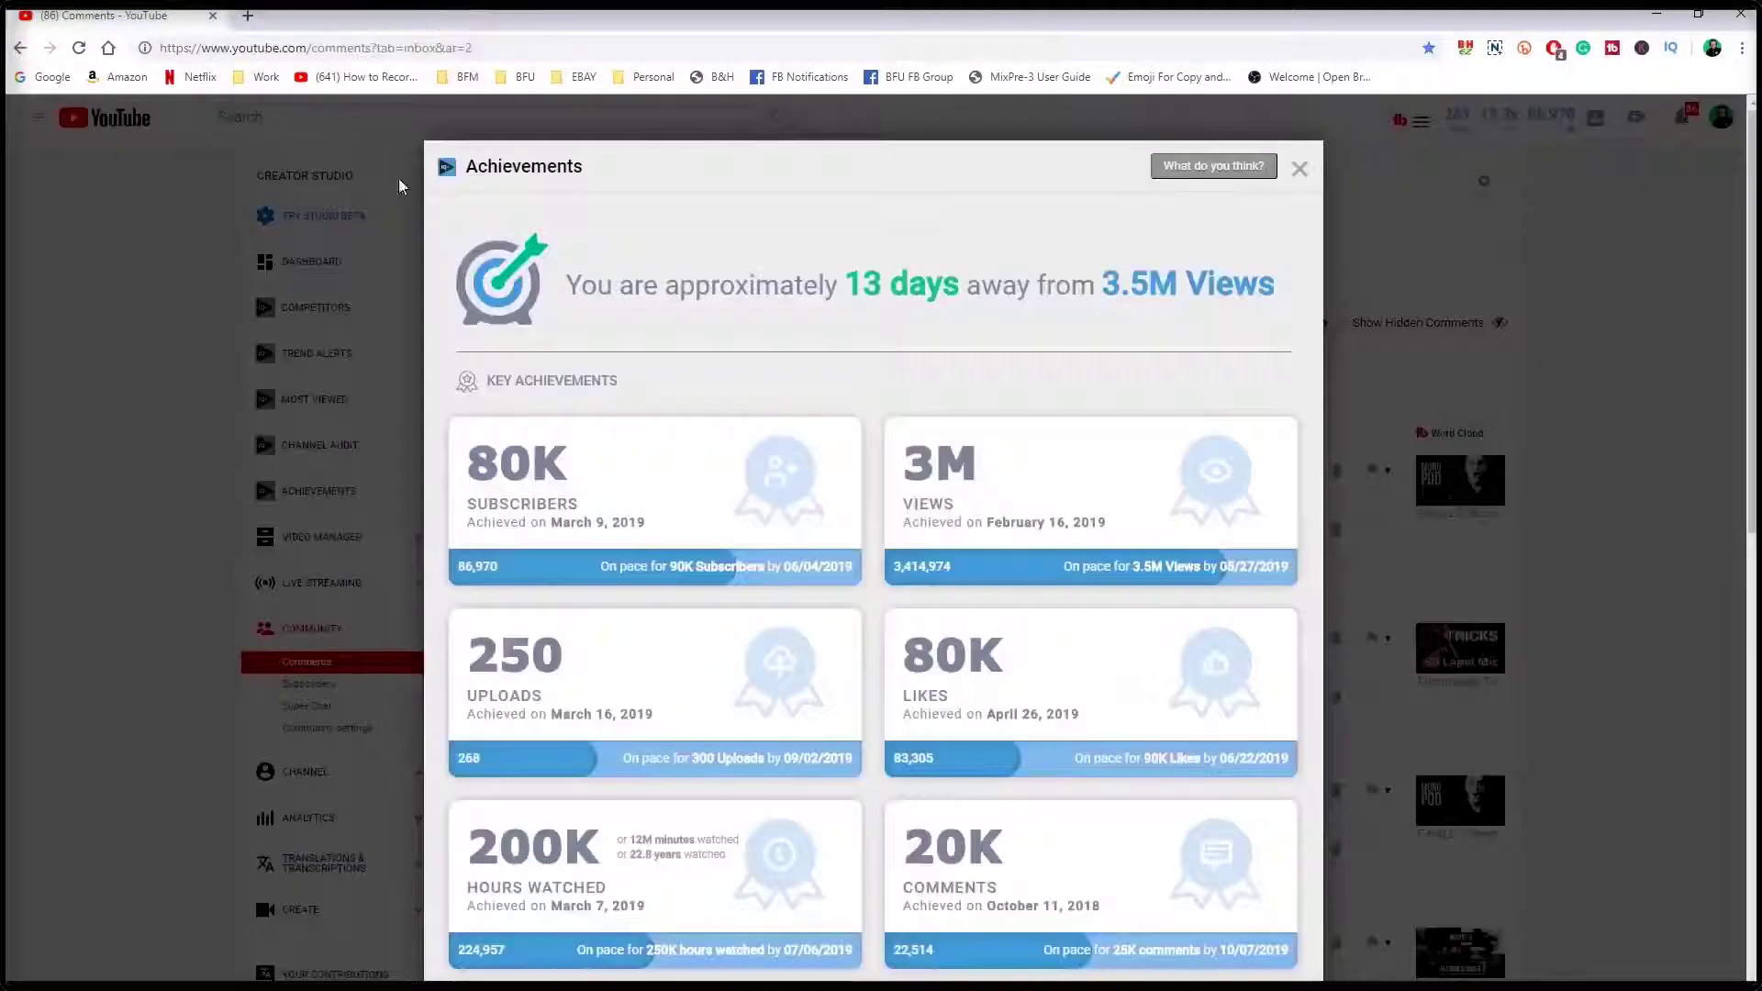
{"action": "left_click", "coordinate": [1300, 169]}
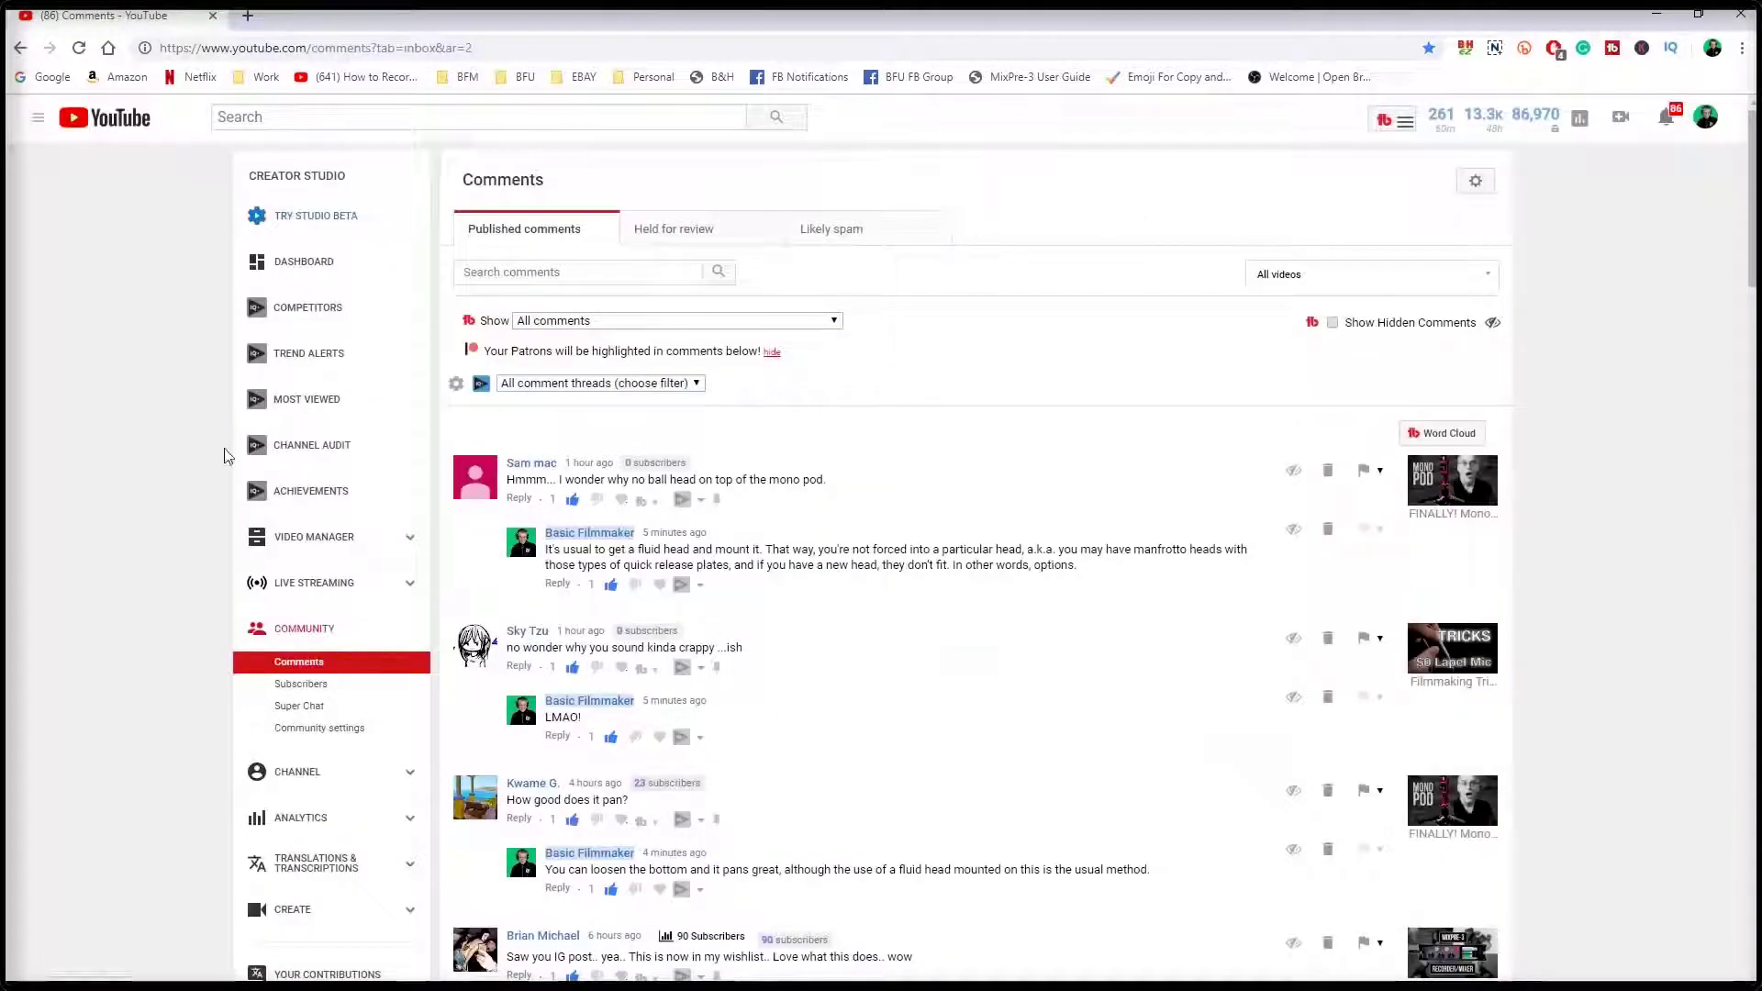
Review the vidIQ Channel Audit, including monthly views, subscribers and watch time, content to double down on and content that could use work.
{"action": "left_click", "coordinate": [324, 450]}
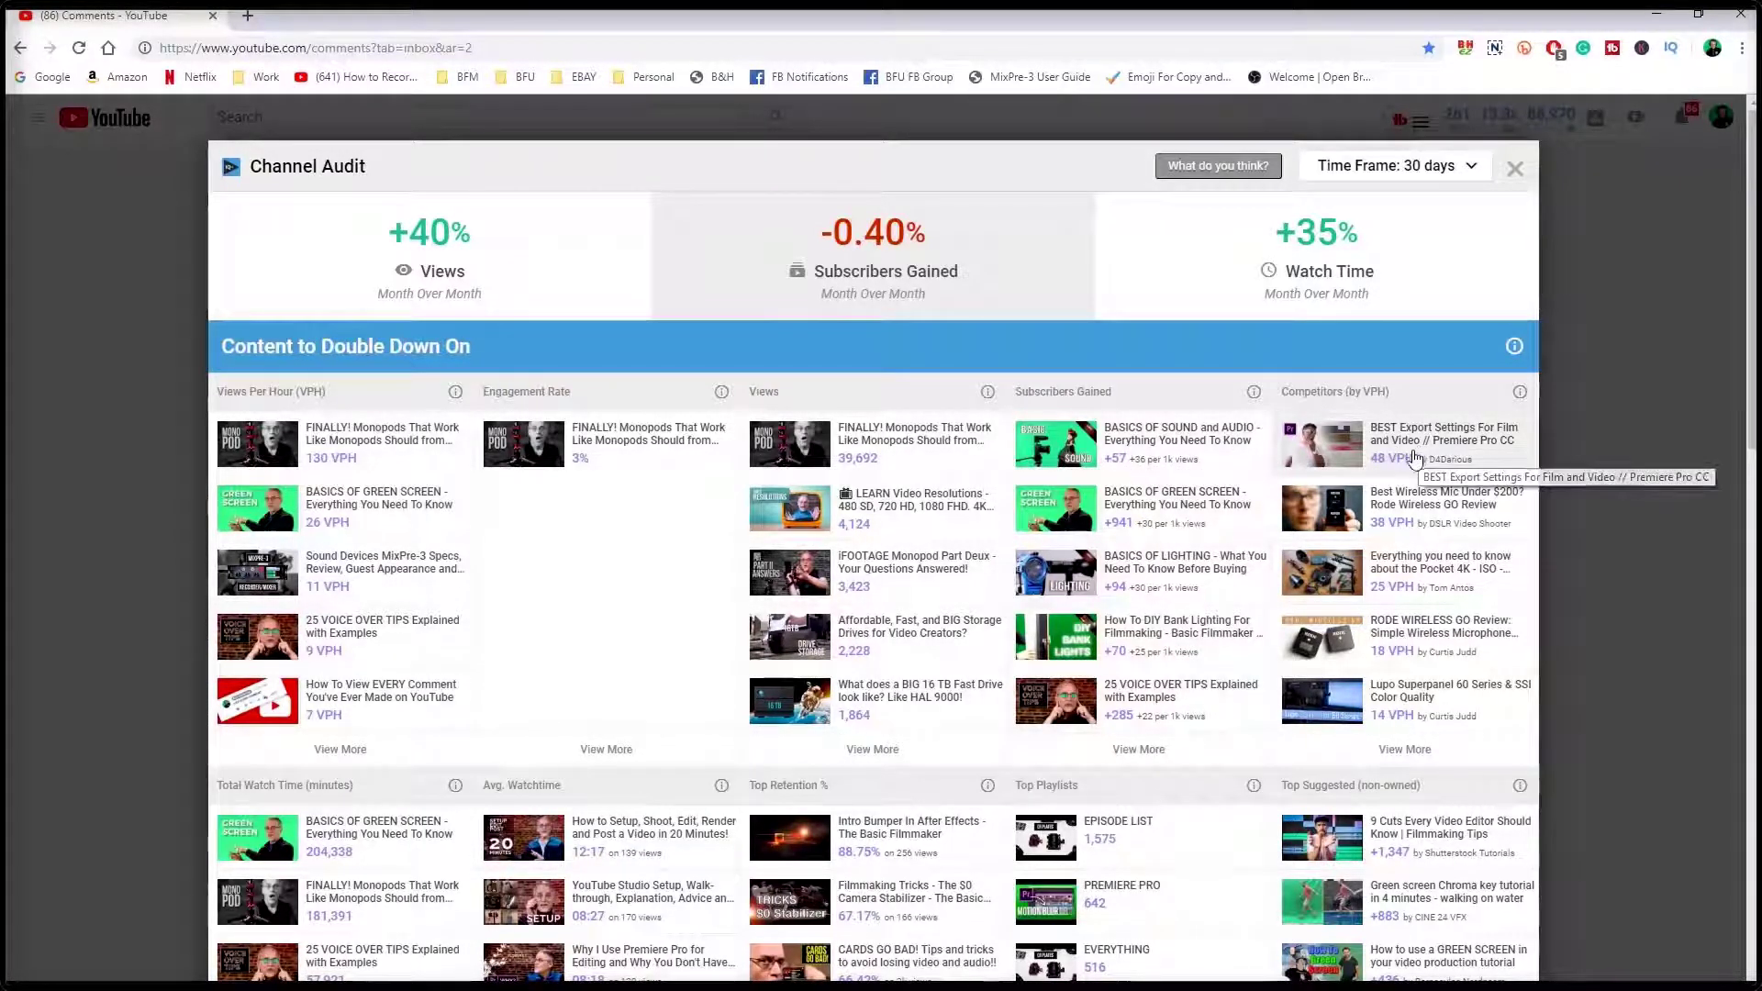
{"action": "scroll", "coordinate": [1382, 477], "scroll_direction": "down", "scroll_amount": 4}
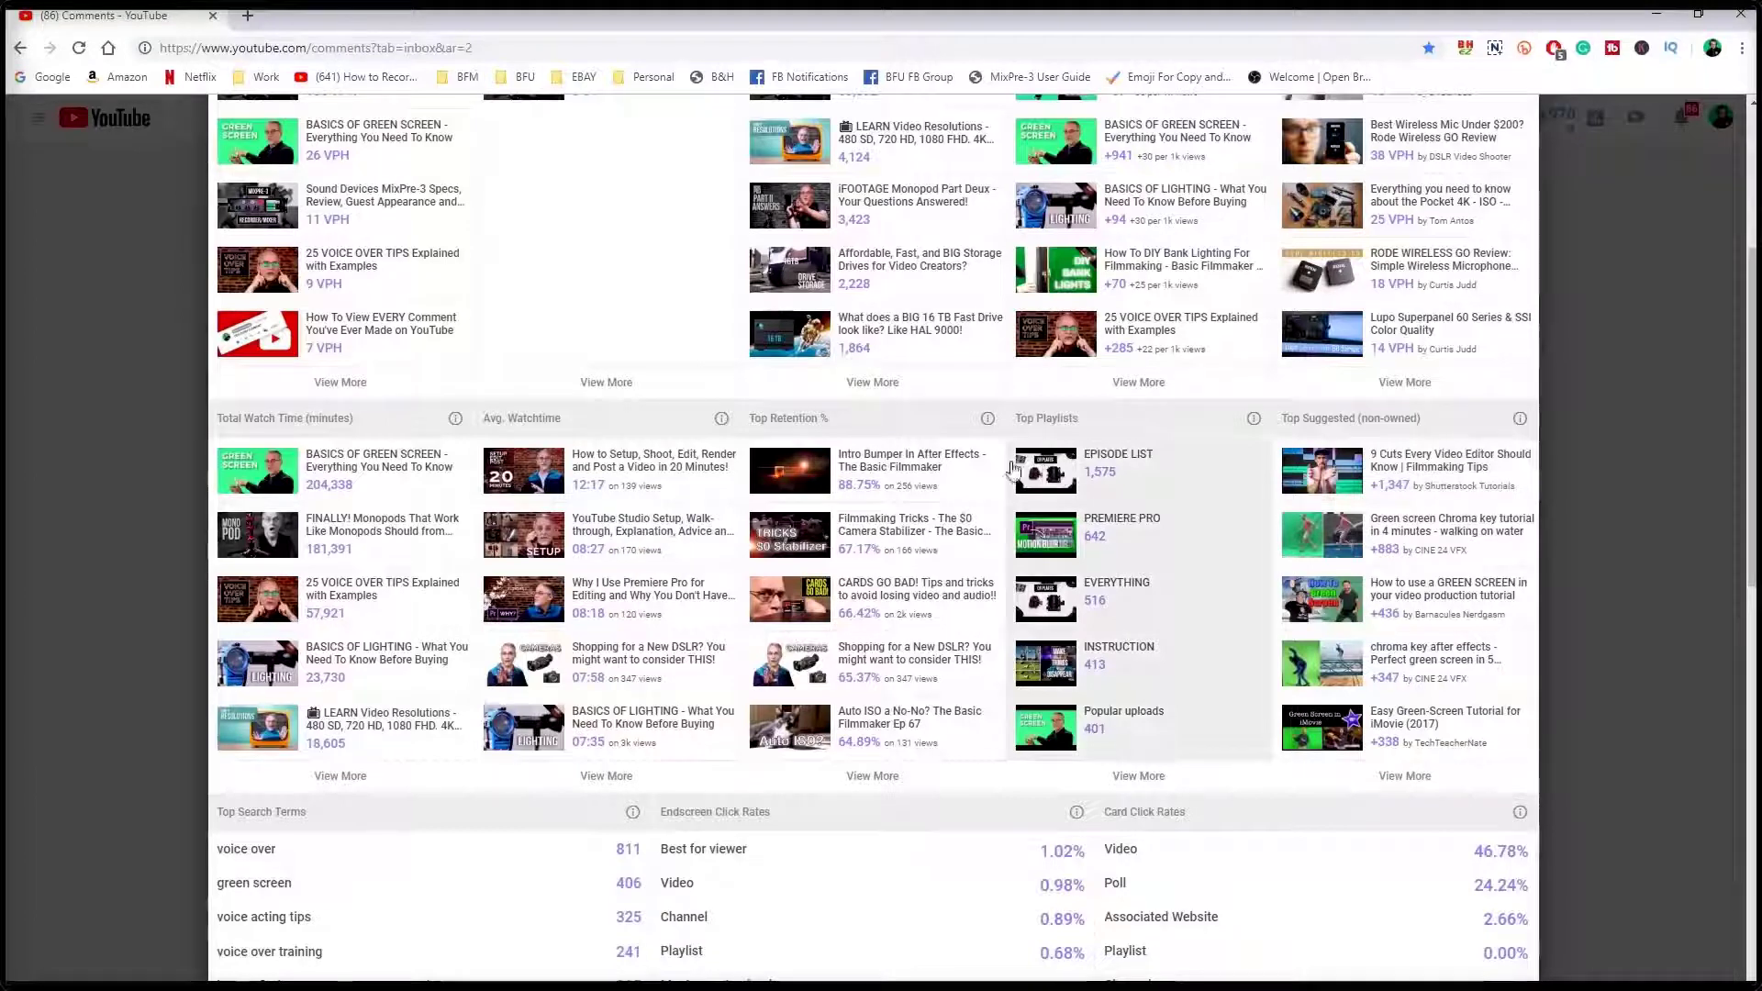
{"action": "scroll", "coordinate": [468, 563], "scroll_direction": "down", "scroll_amount": 5}
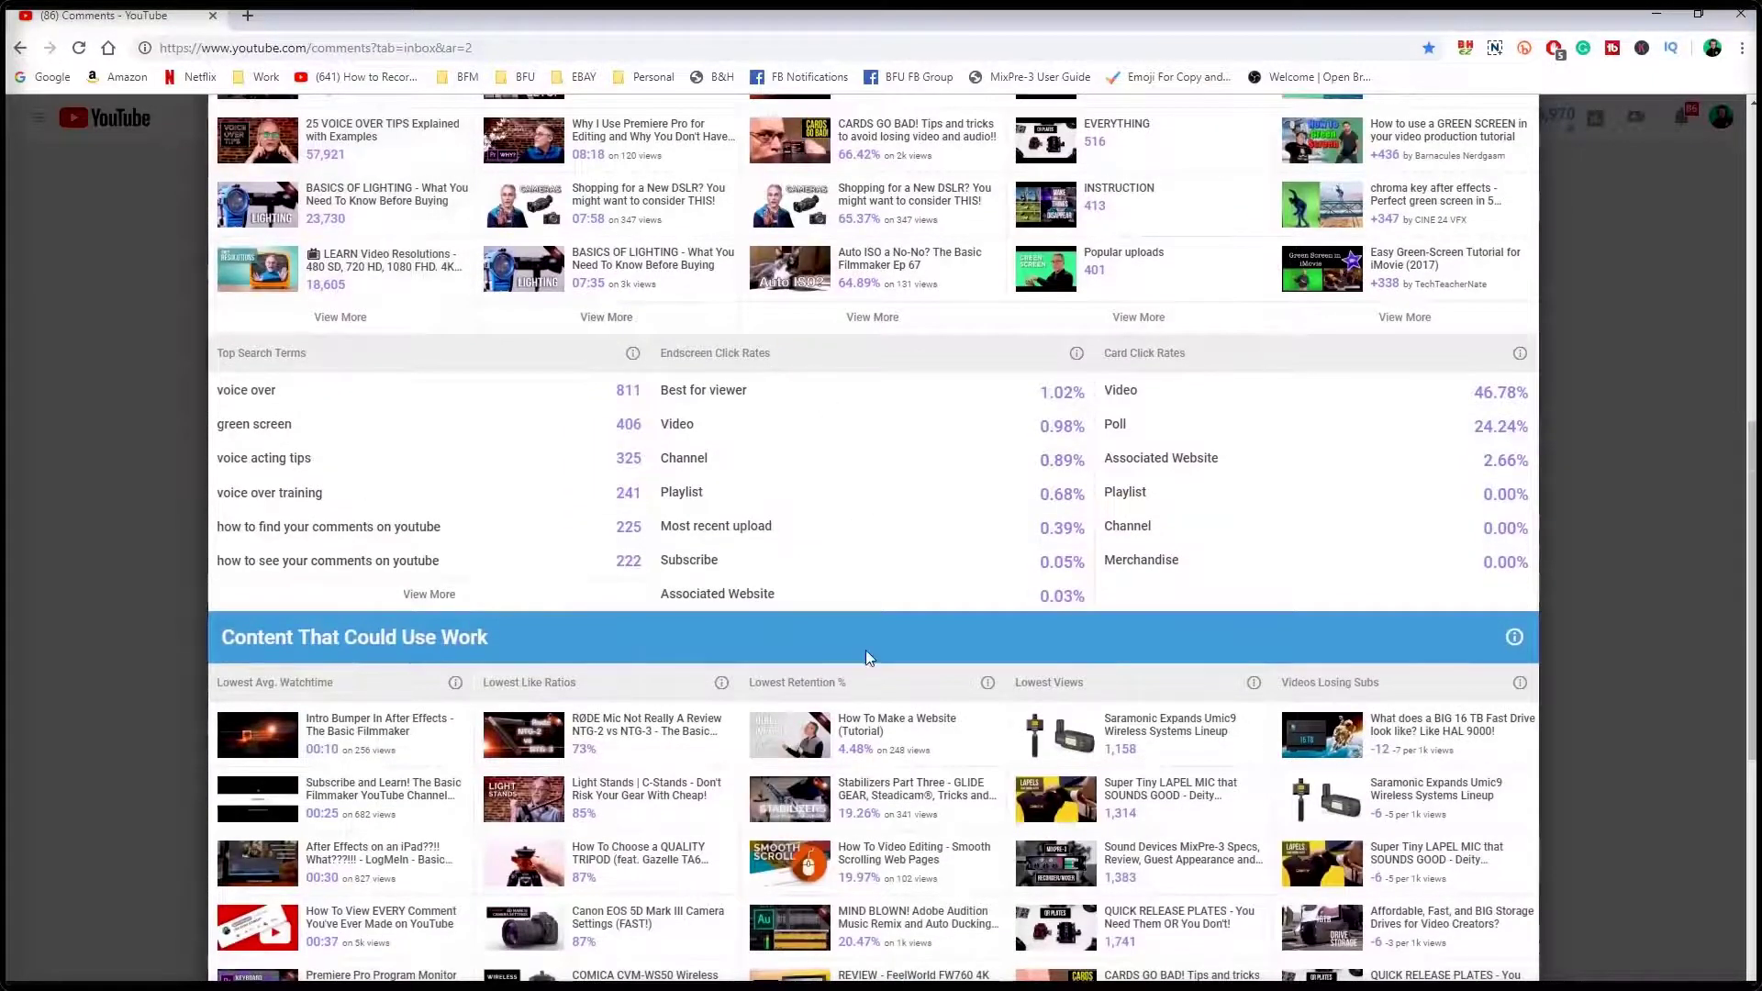
{"action": "scroll", "coordinate": [867, 650], "scroll_direction": "down", "scroll_amount": 5}
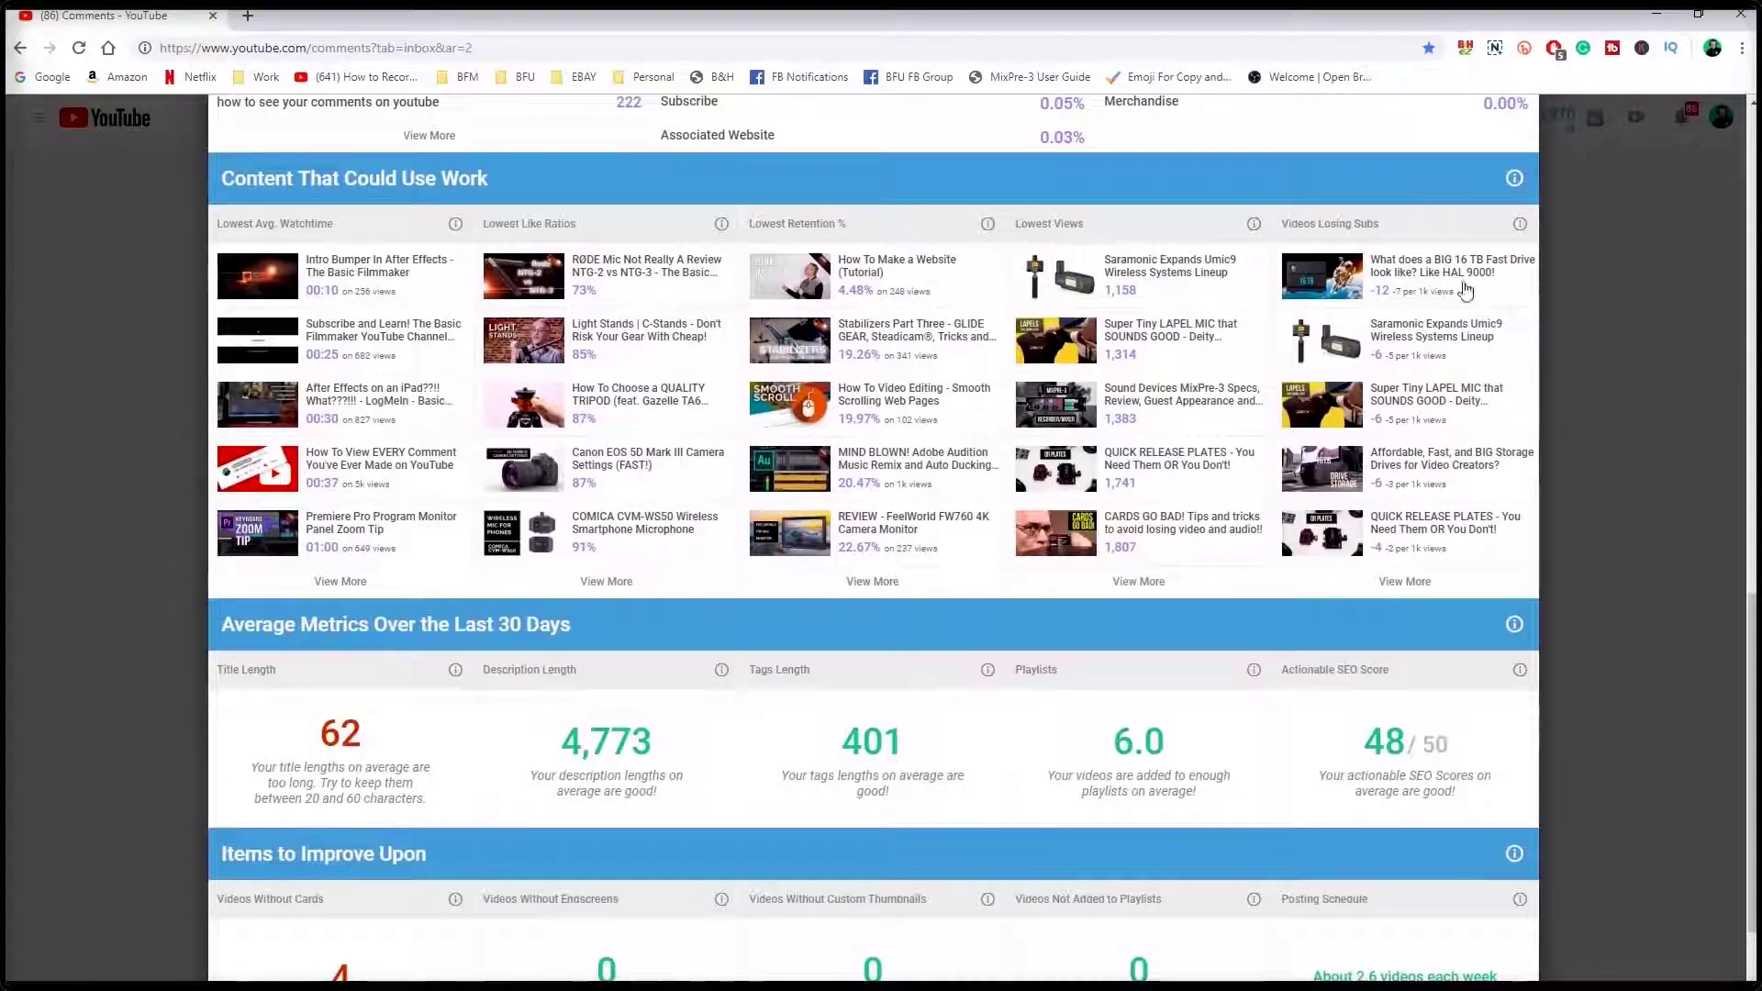
{"action": "scroll", "coordinate": [1372, 356], "scroll_direction": "up", "scroll_amount": 12}
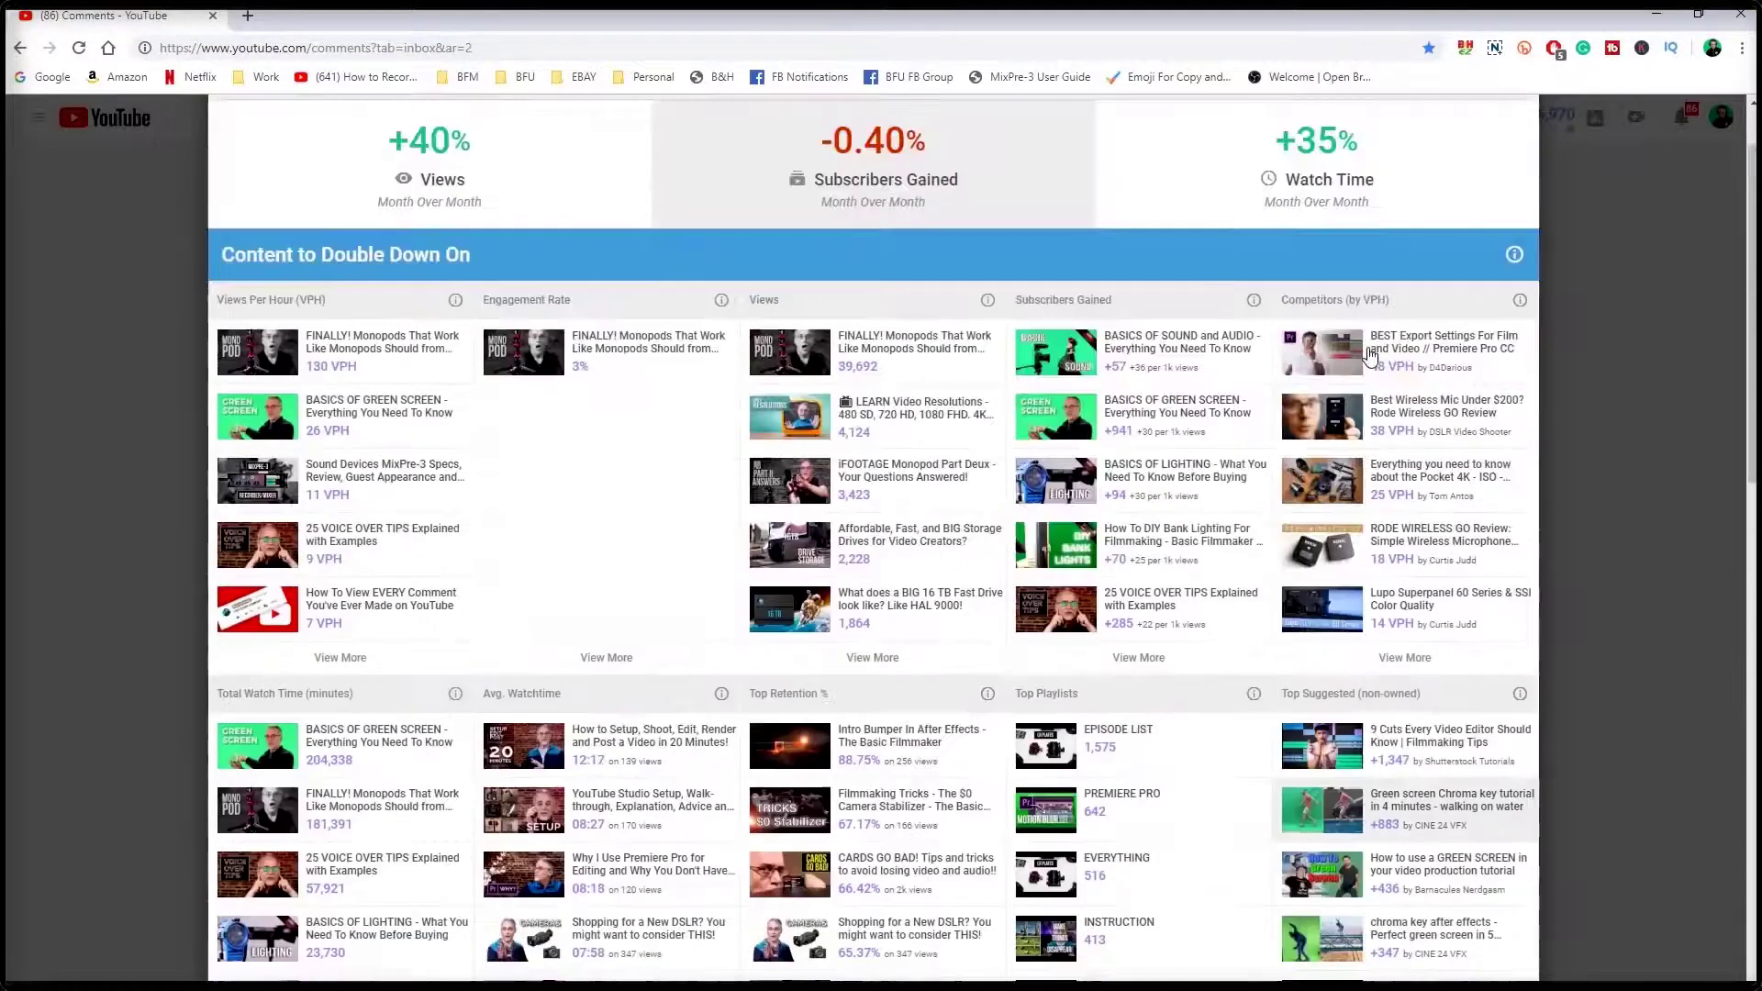
{"action": "scroll", "coordinate": [1372, 356], "scroll_direction": "up", "scroll_amount": 1}
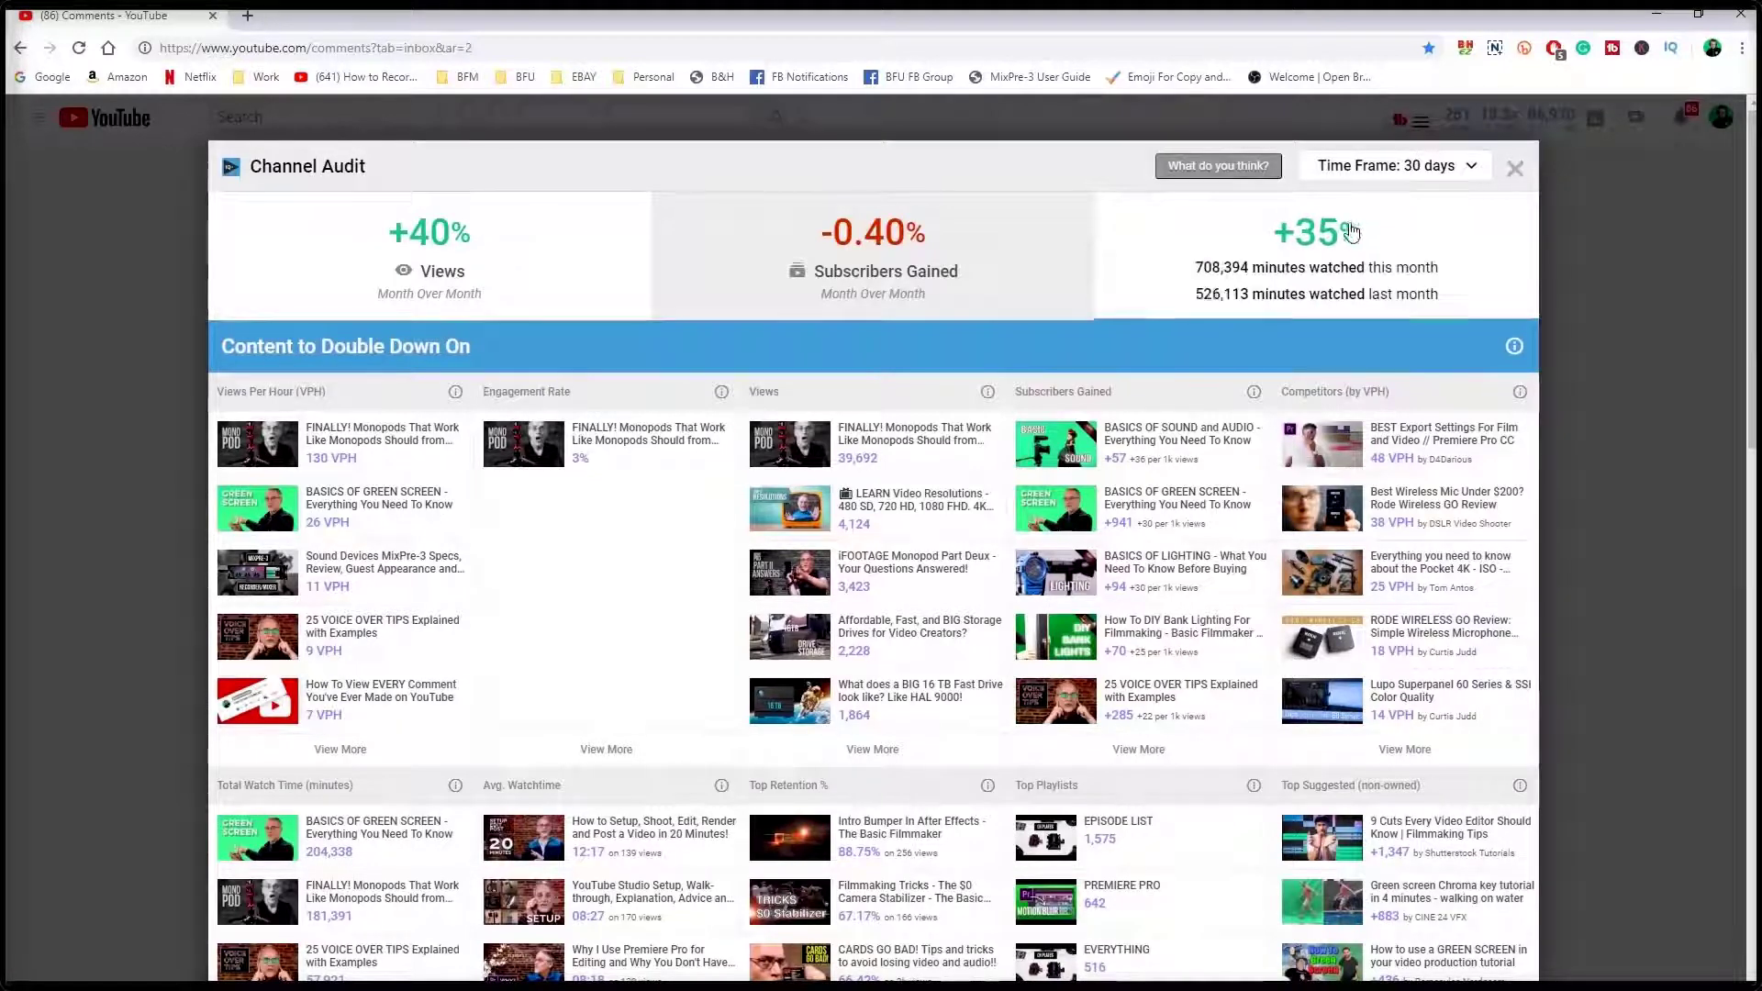
{"action": "mouse_move", "coordinate": [904, 267]}
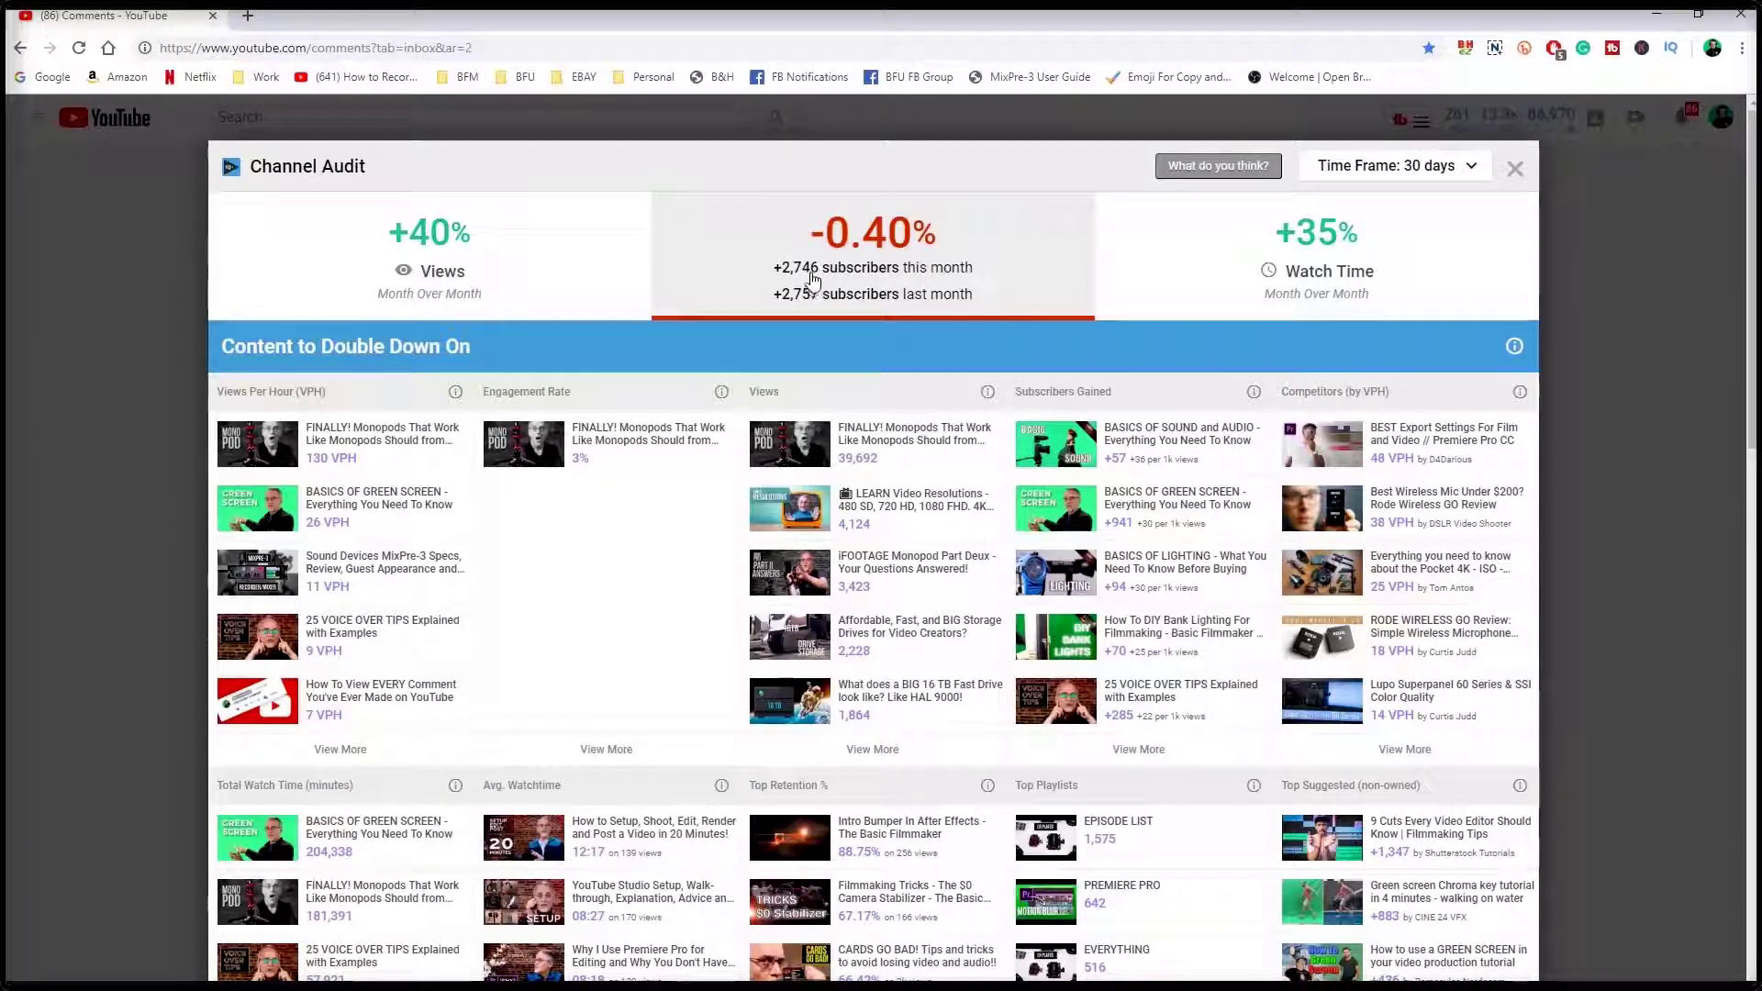
{"action": "mouse_move", "coordinate": [510, 266]}
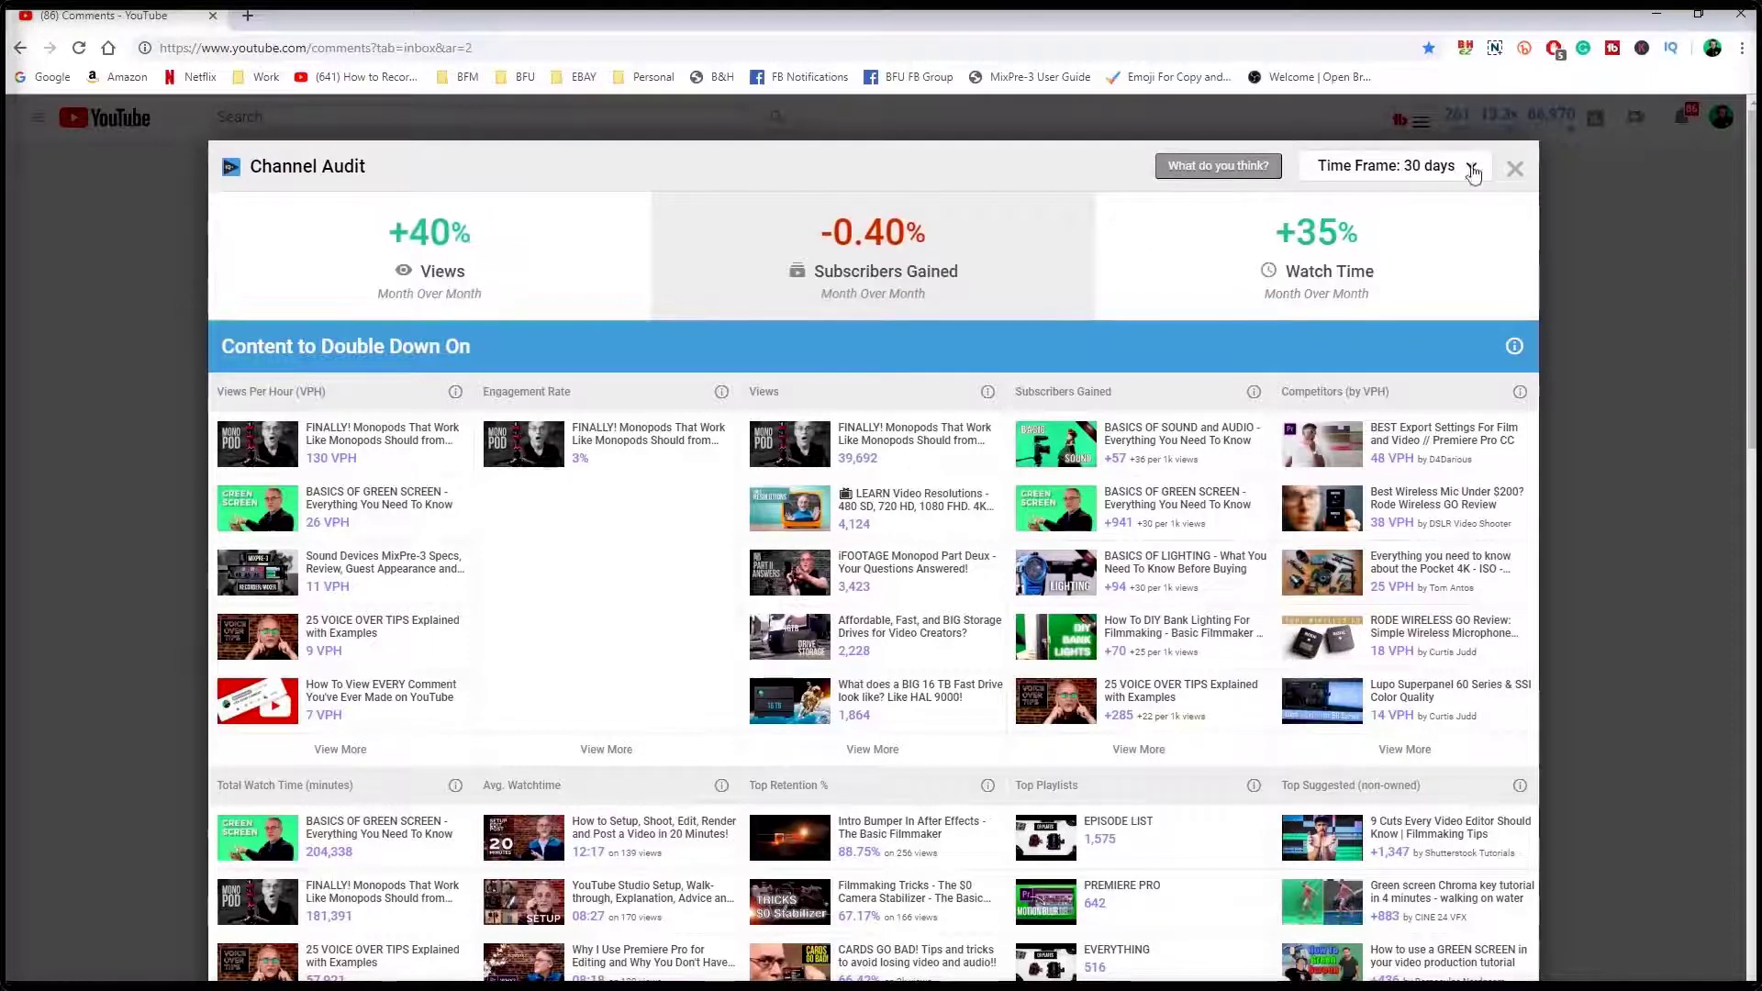
{"action": "left_click", "coordinate": [1516, 171]}
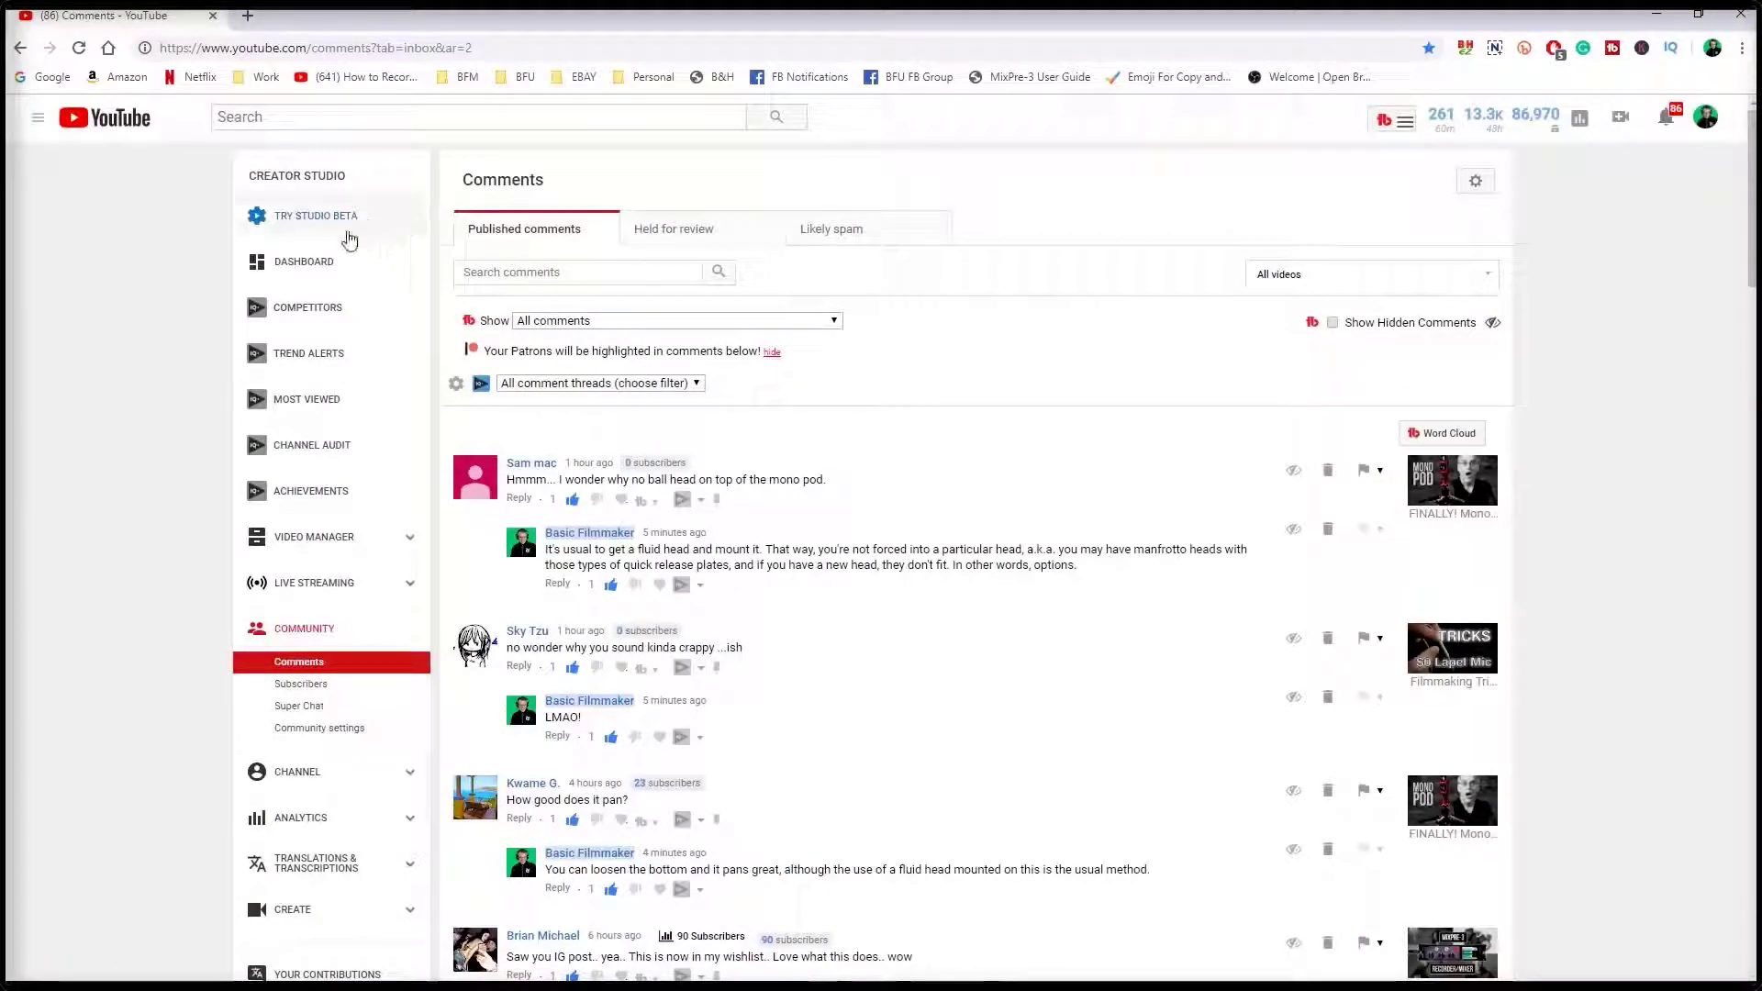
Open the channel comments in Studio beta and look at the vidIQ thread filters and the TubeBuddy reply templates.
{"action": "left_click", "coordinate": [292, 222]}
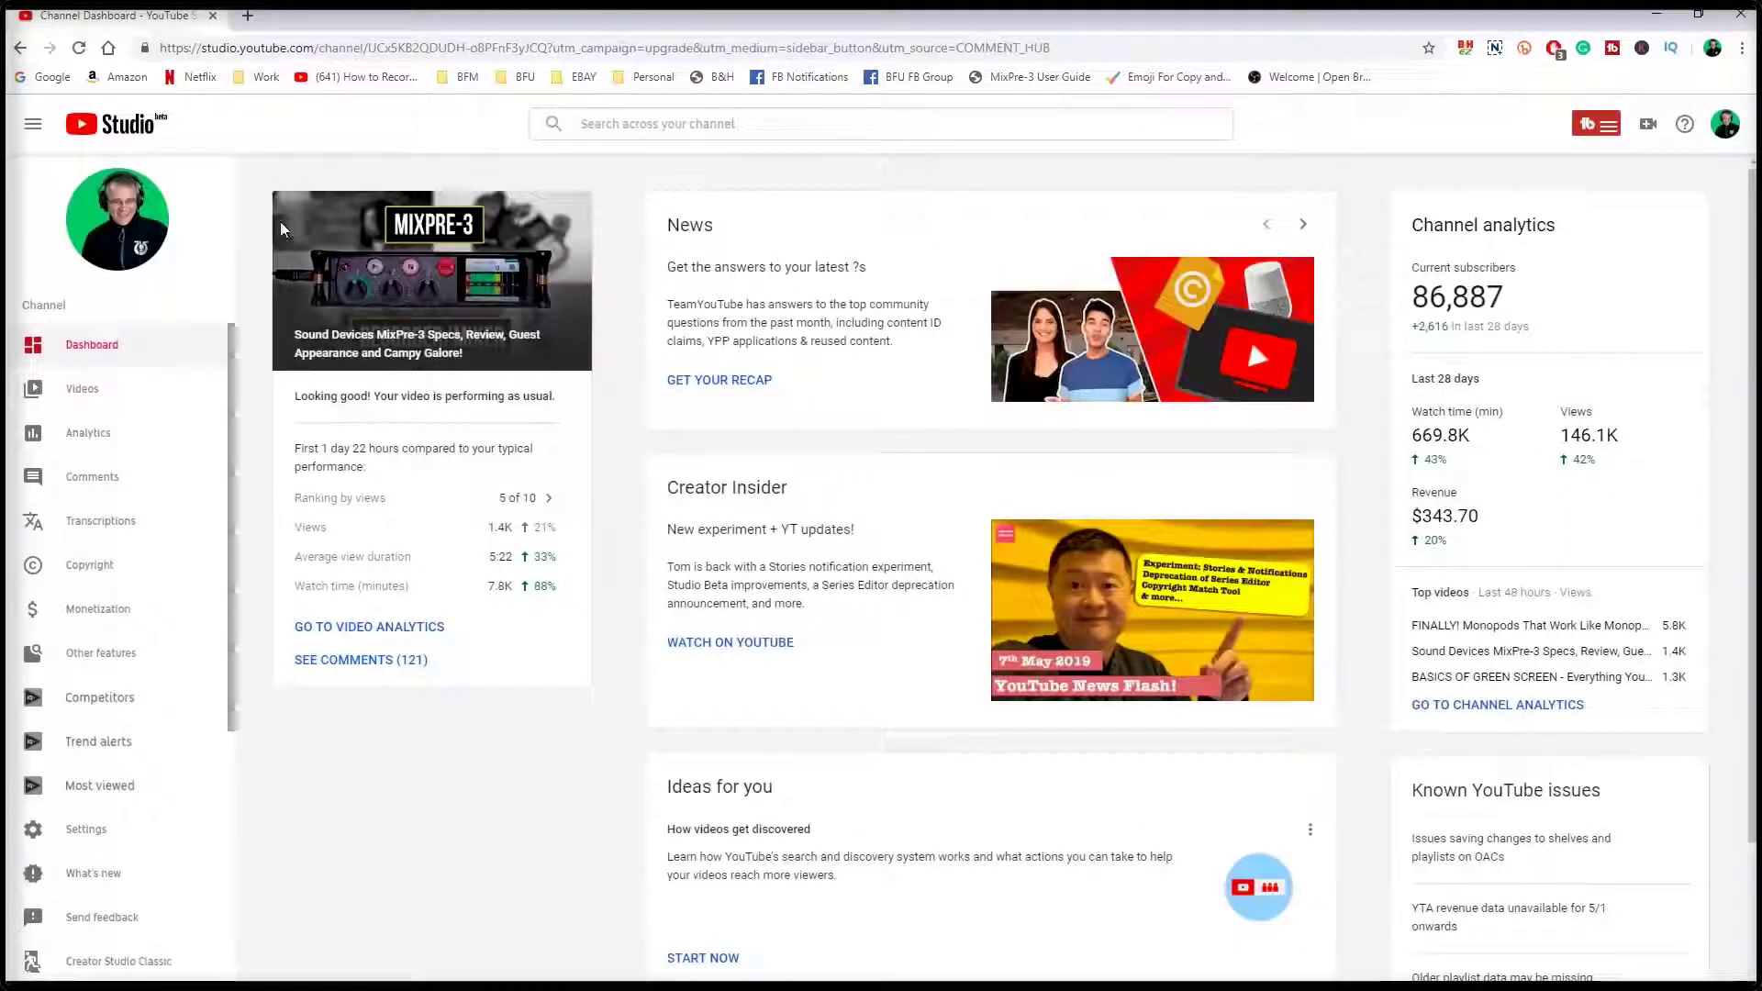
{"action": "left_click", "coordinate": [83, 485]}
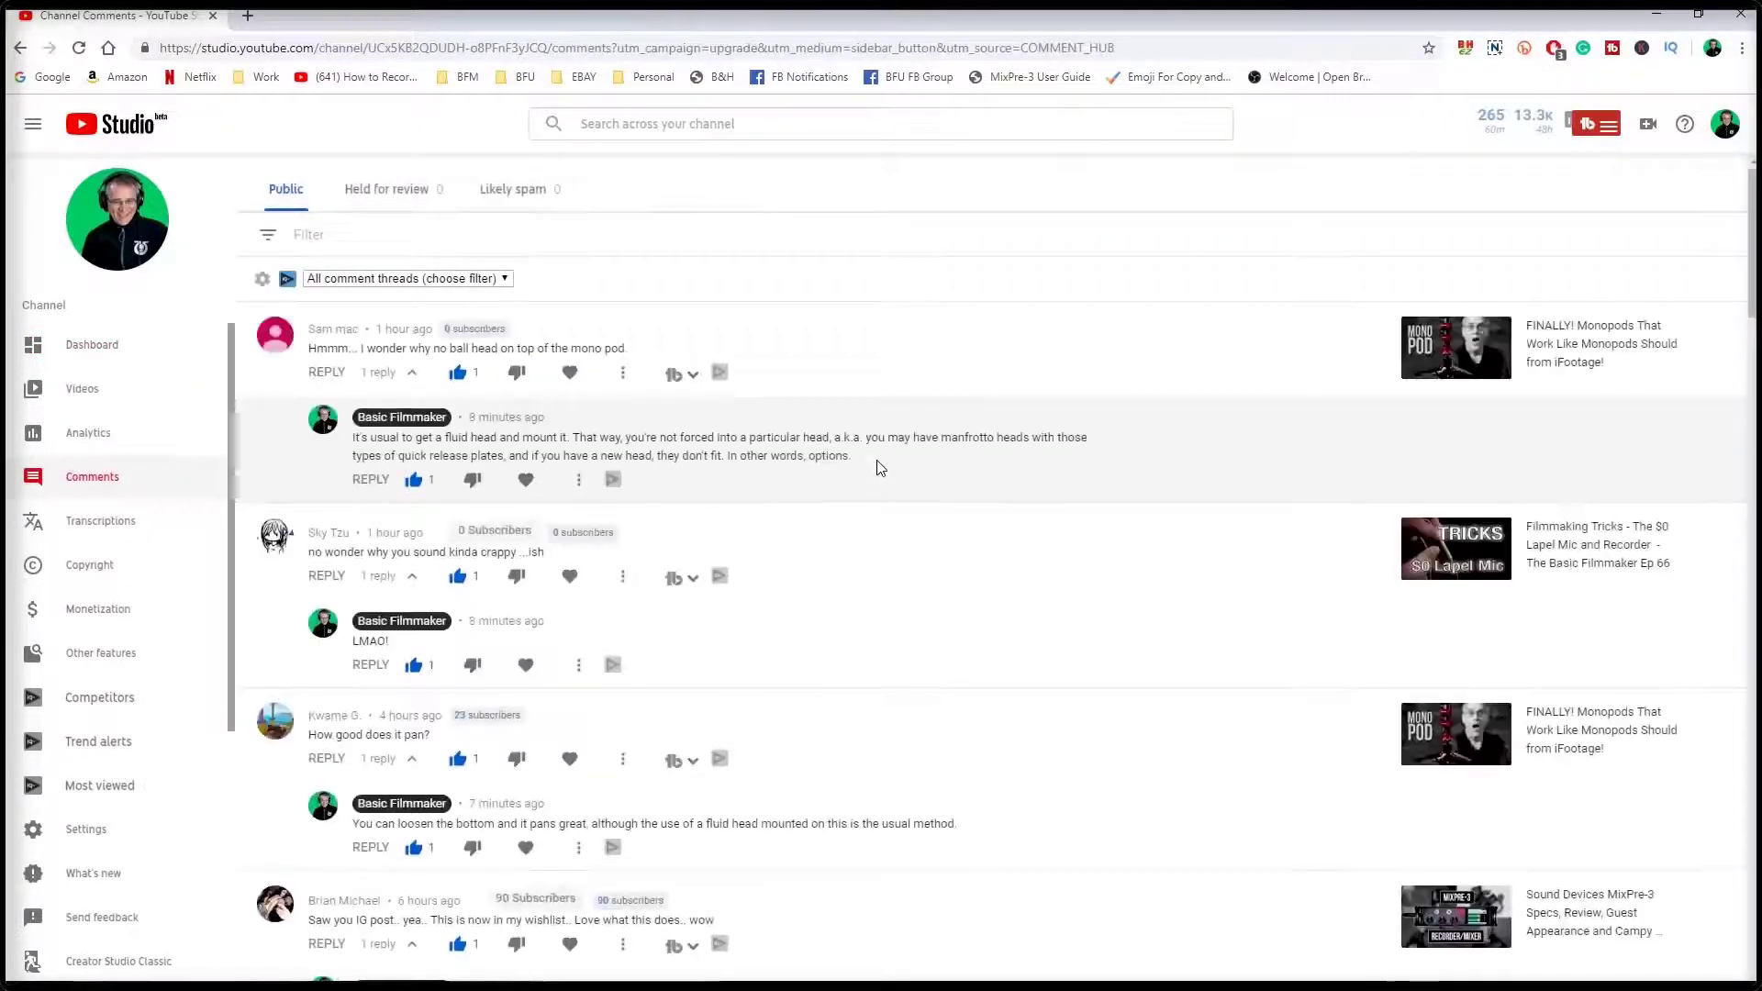
{"action": "left_click", "coordinate": [508, 280]}
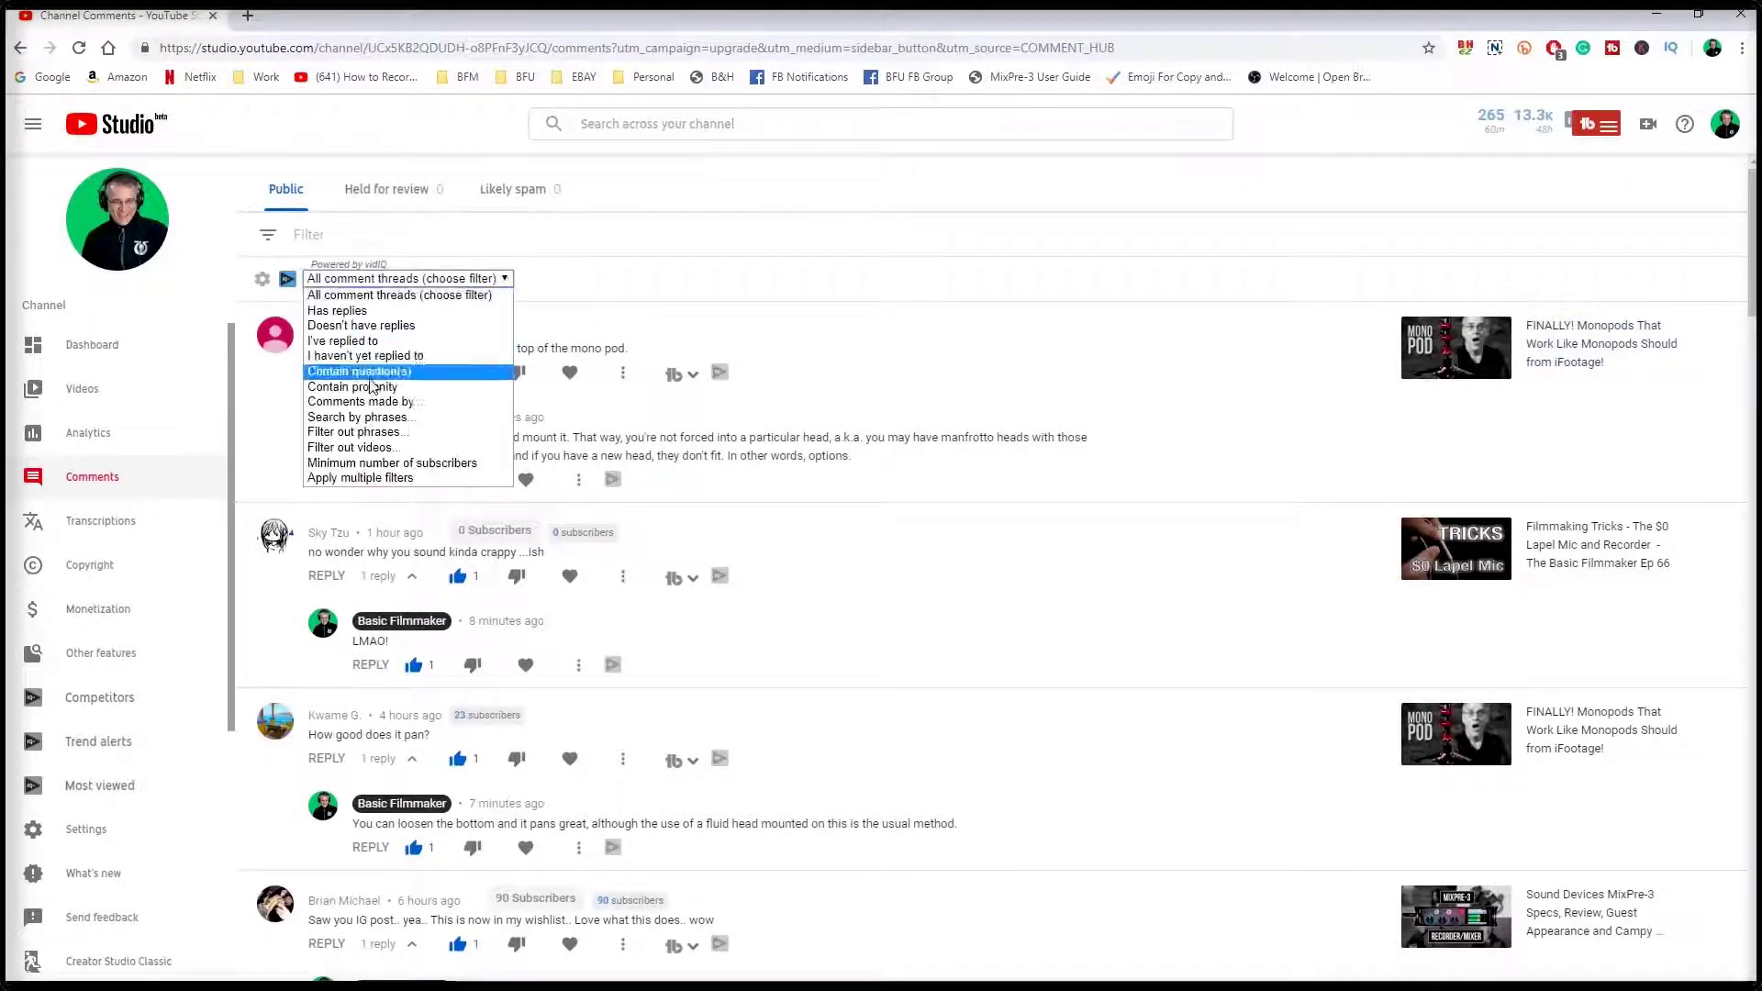
{"action": "left_click", "coordinate": [707, 295]}
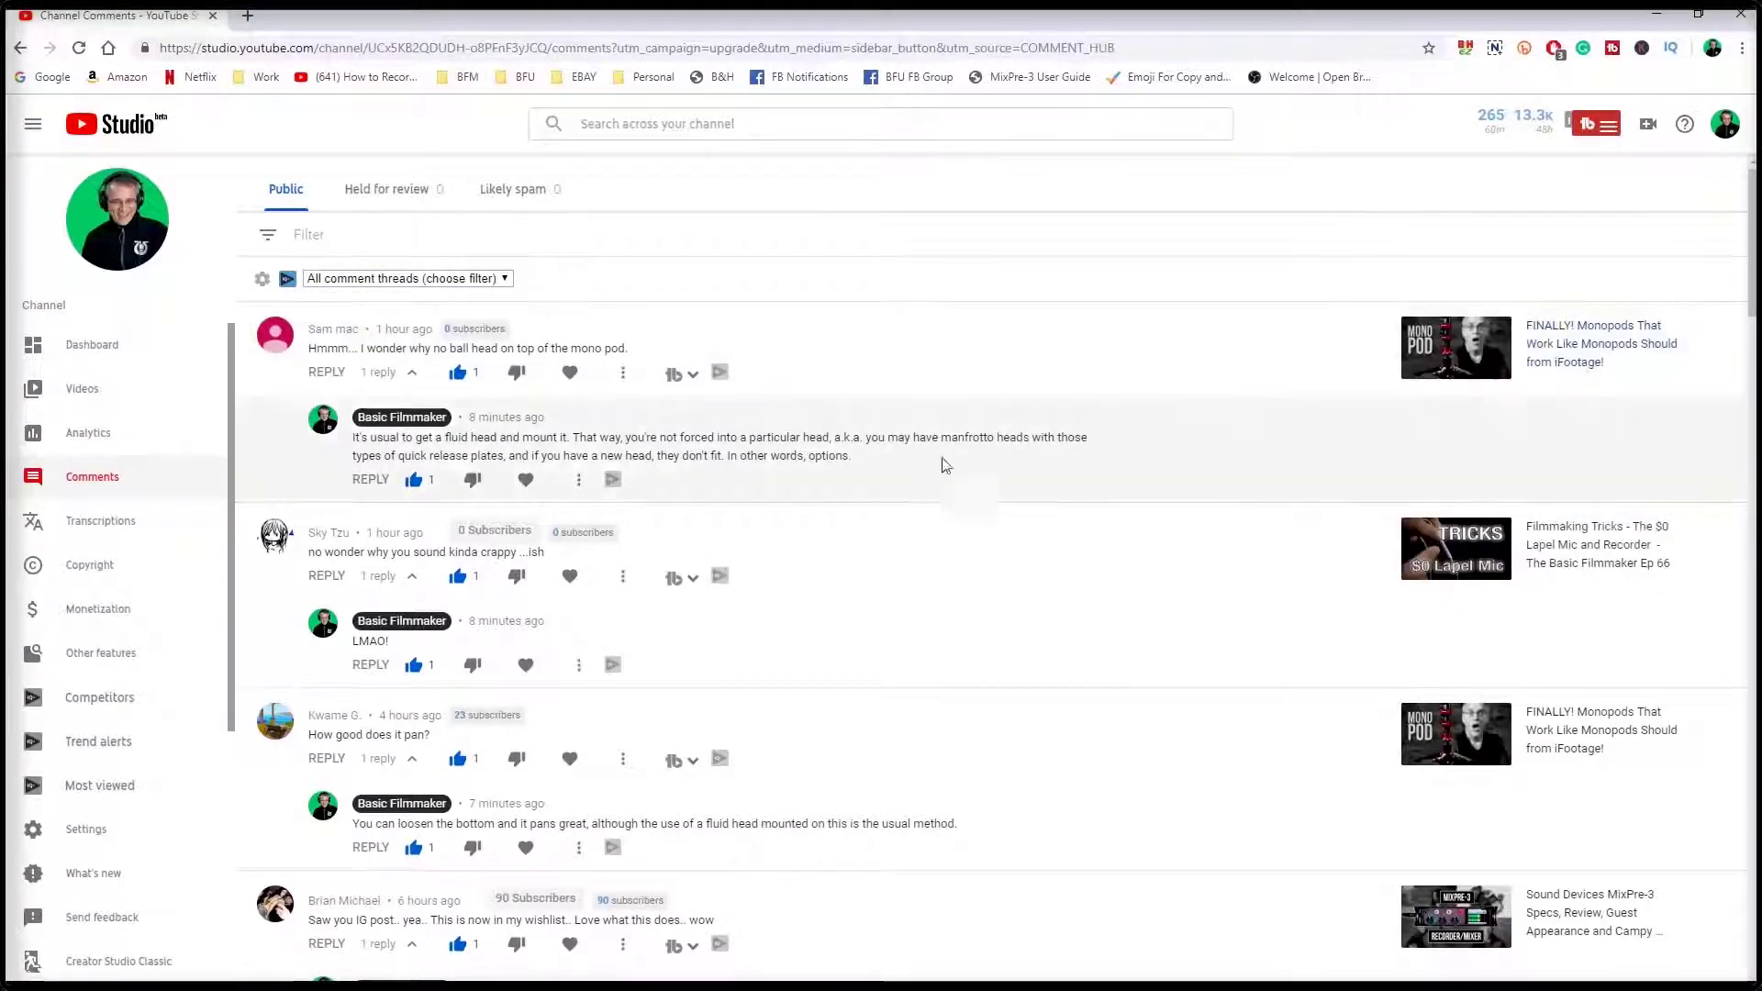
{"action": "left_click", "coordinate": [691, 379]}
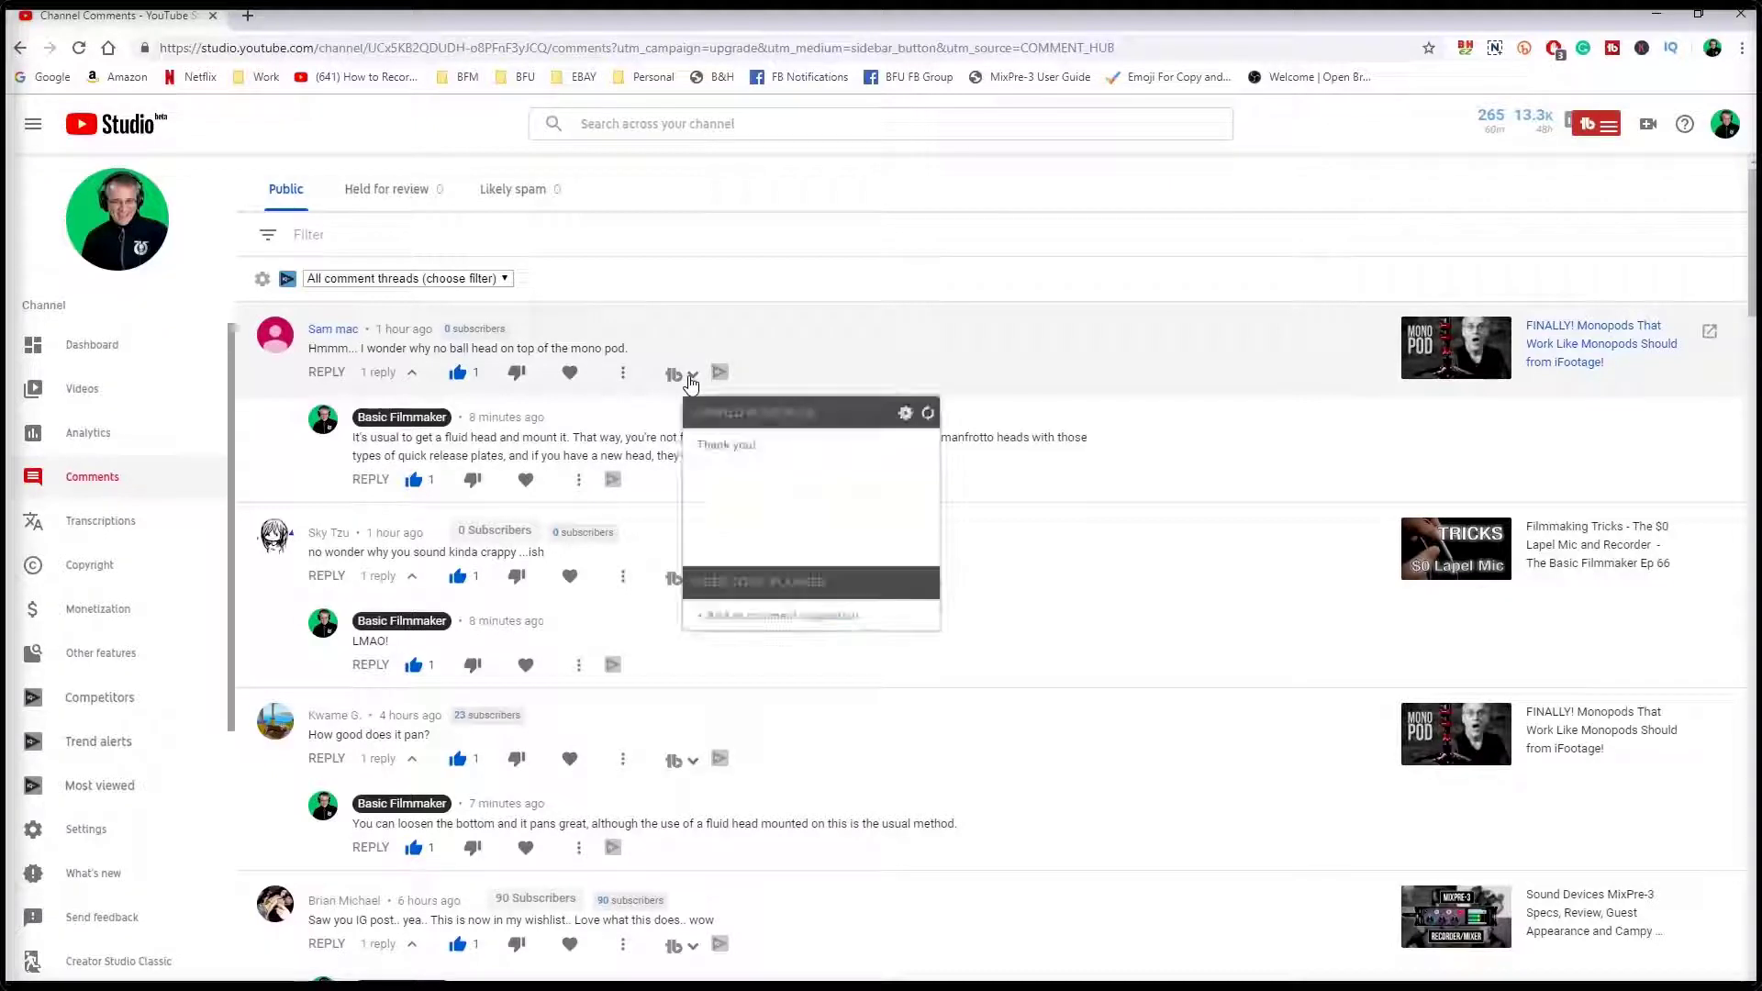
{"action": "left_click", "coordinate": [963, 358]}
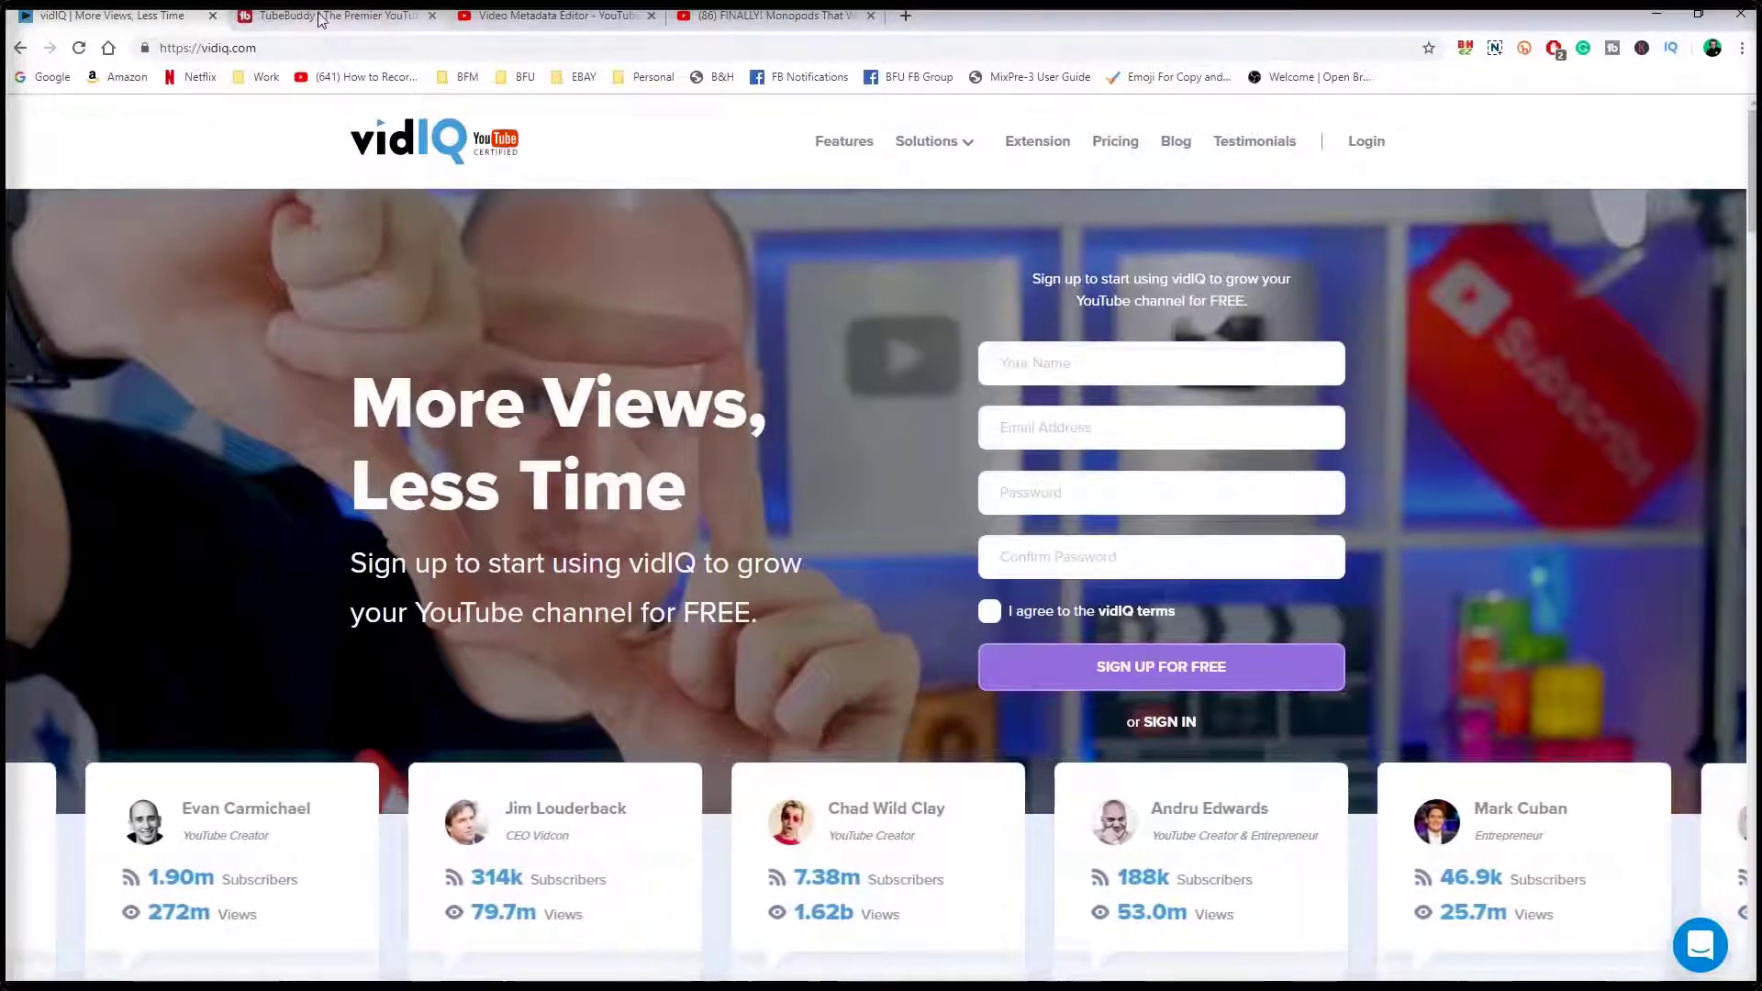
Look at the TubeBuddy and vidIQ website home pages.
{"action": "left_click", "coordinate": [408, 17]}
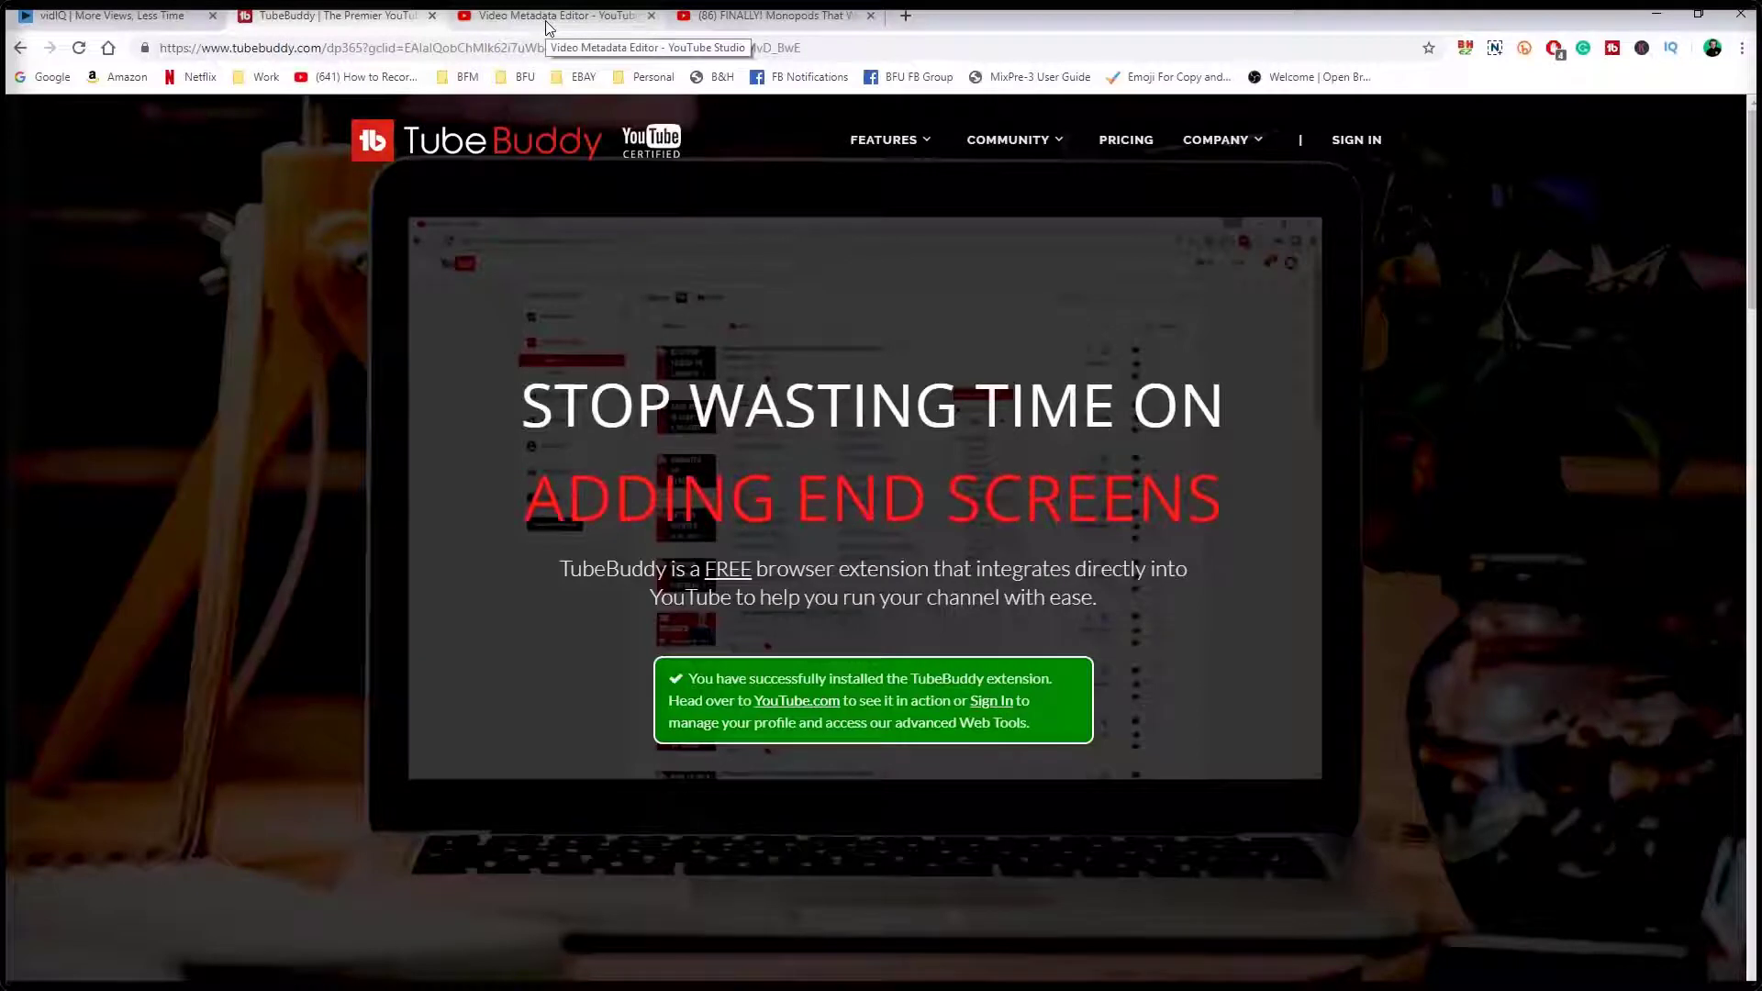
{"action": "left_click", "coordinate": [156, 19]}
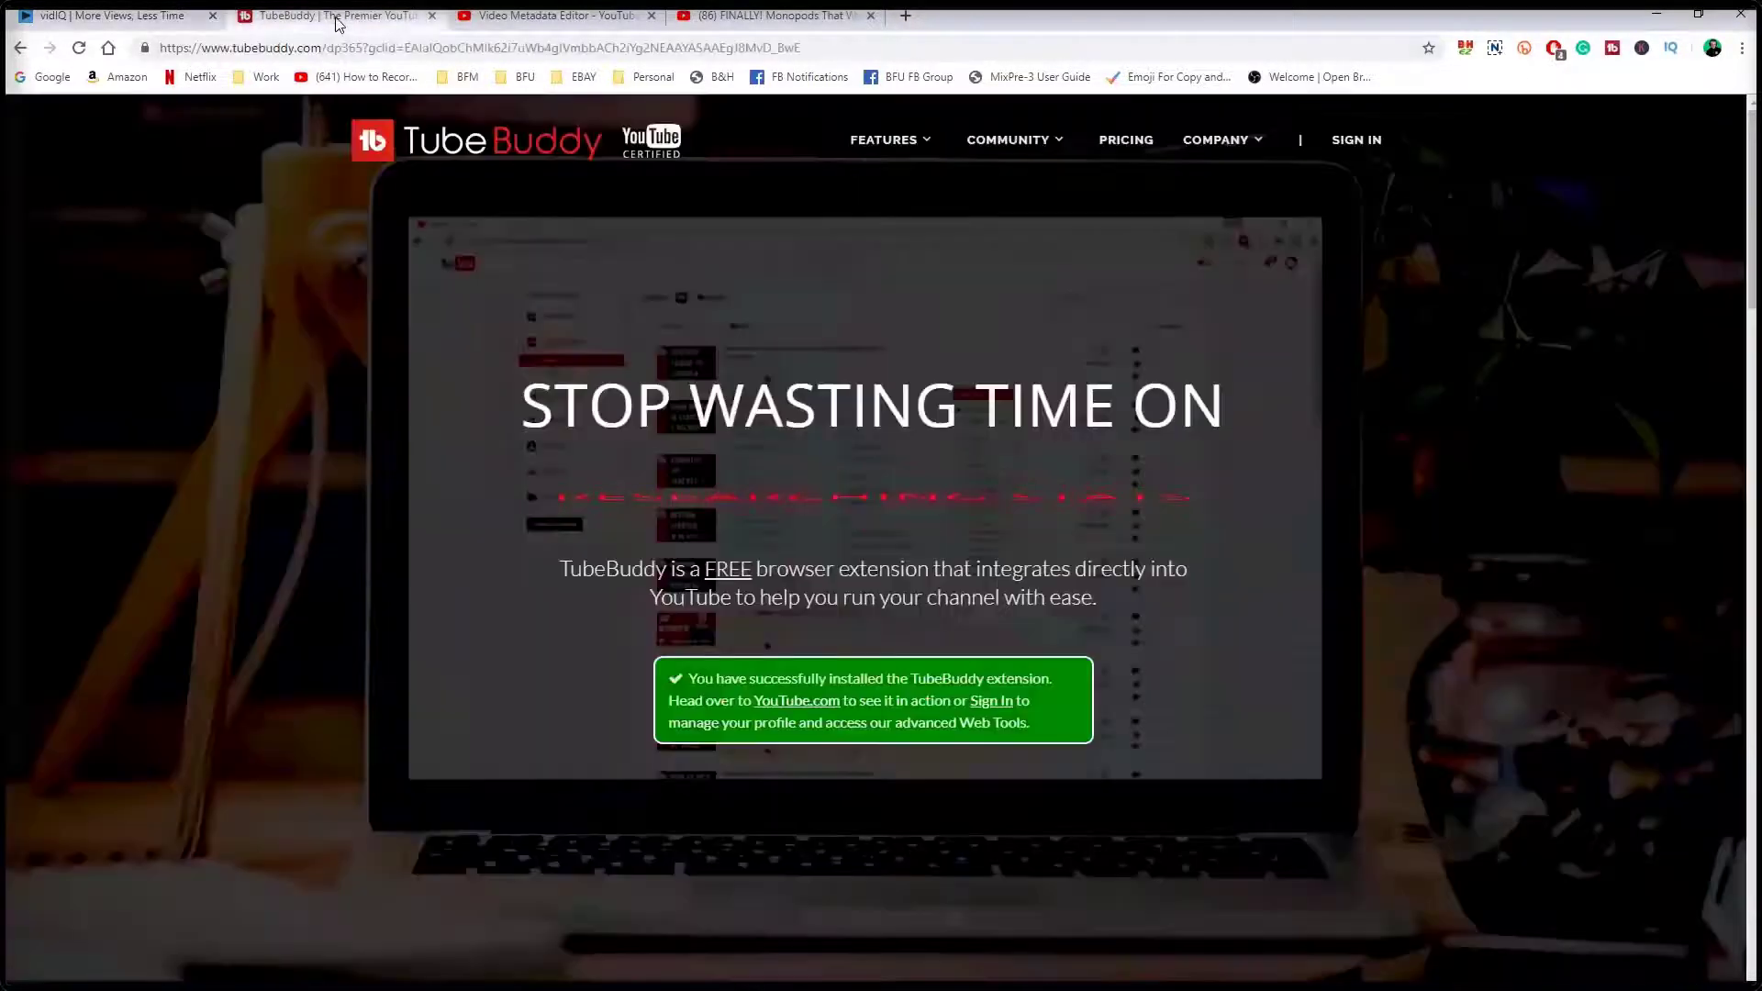
{"action": "key", "text": "ctrl+Tab"}
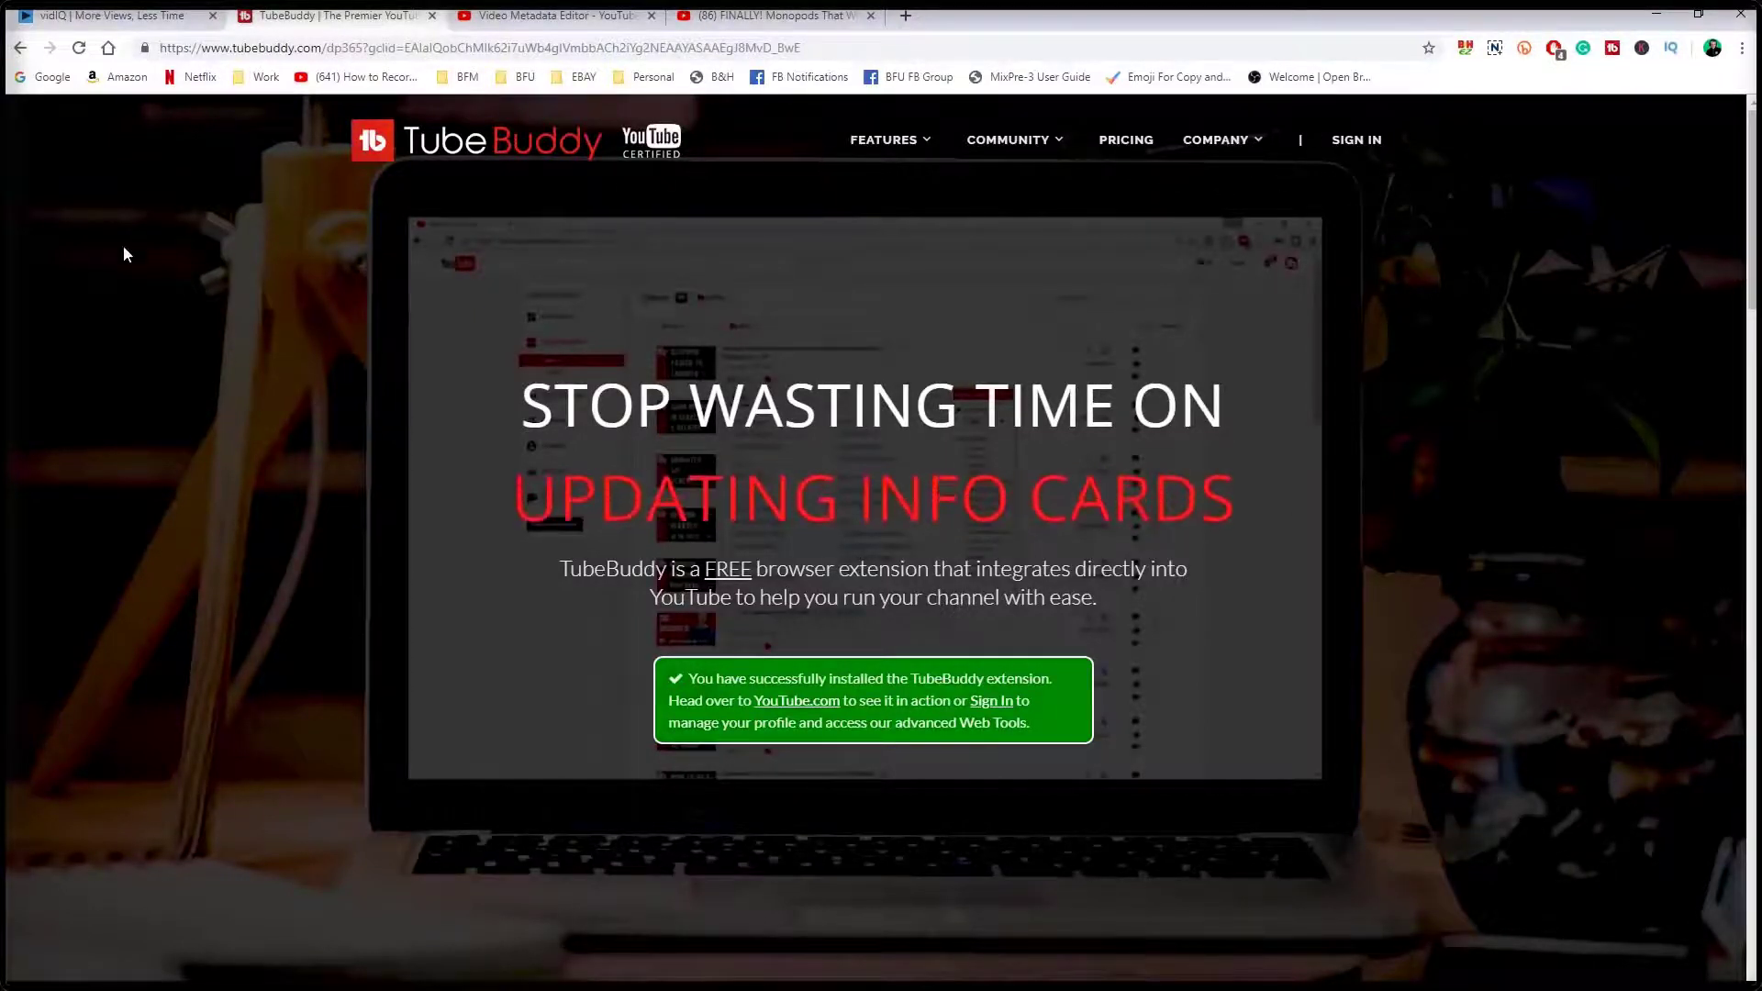
Open the details of the "FINALLY! Monopods That Work Like Monopods Should from iFootage!" video from the uploads list and close its open watch page.
{"action": "left_click", "coordinate": [542, 16]}
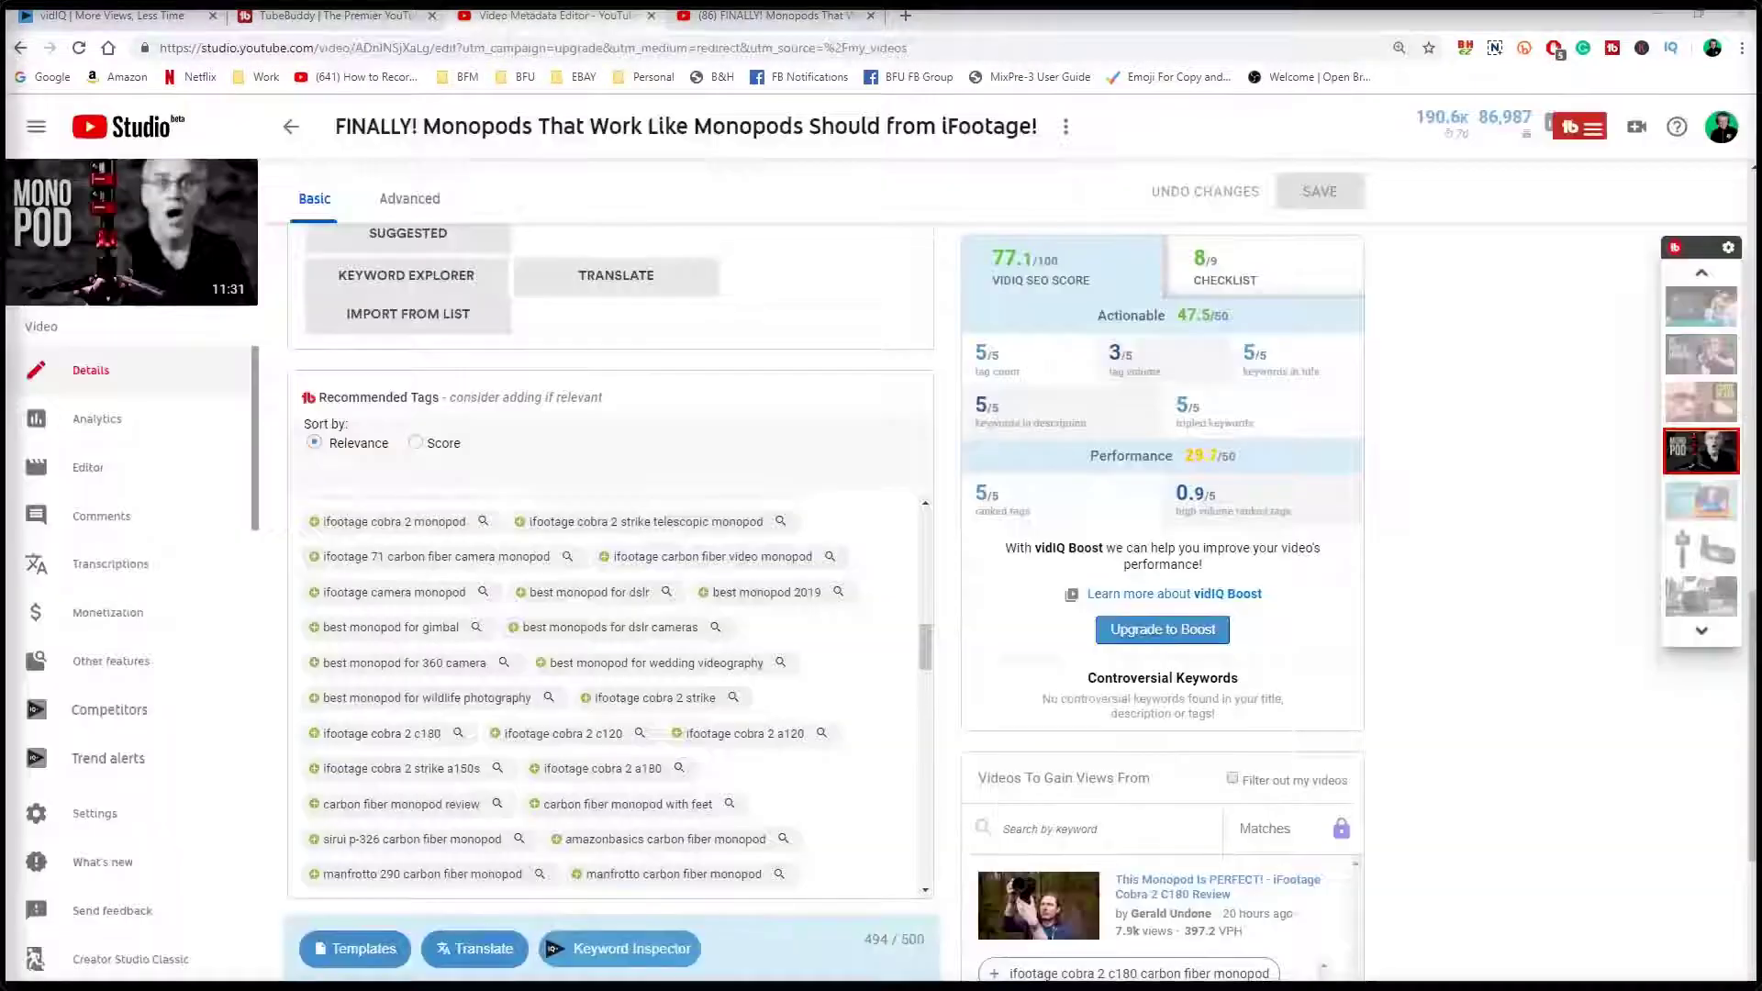
{"action": "left_click", "coordinate": [466, 76]}
{"action": "mouse_move", "coordinate": [496, 191]}
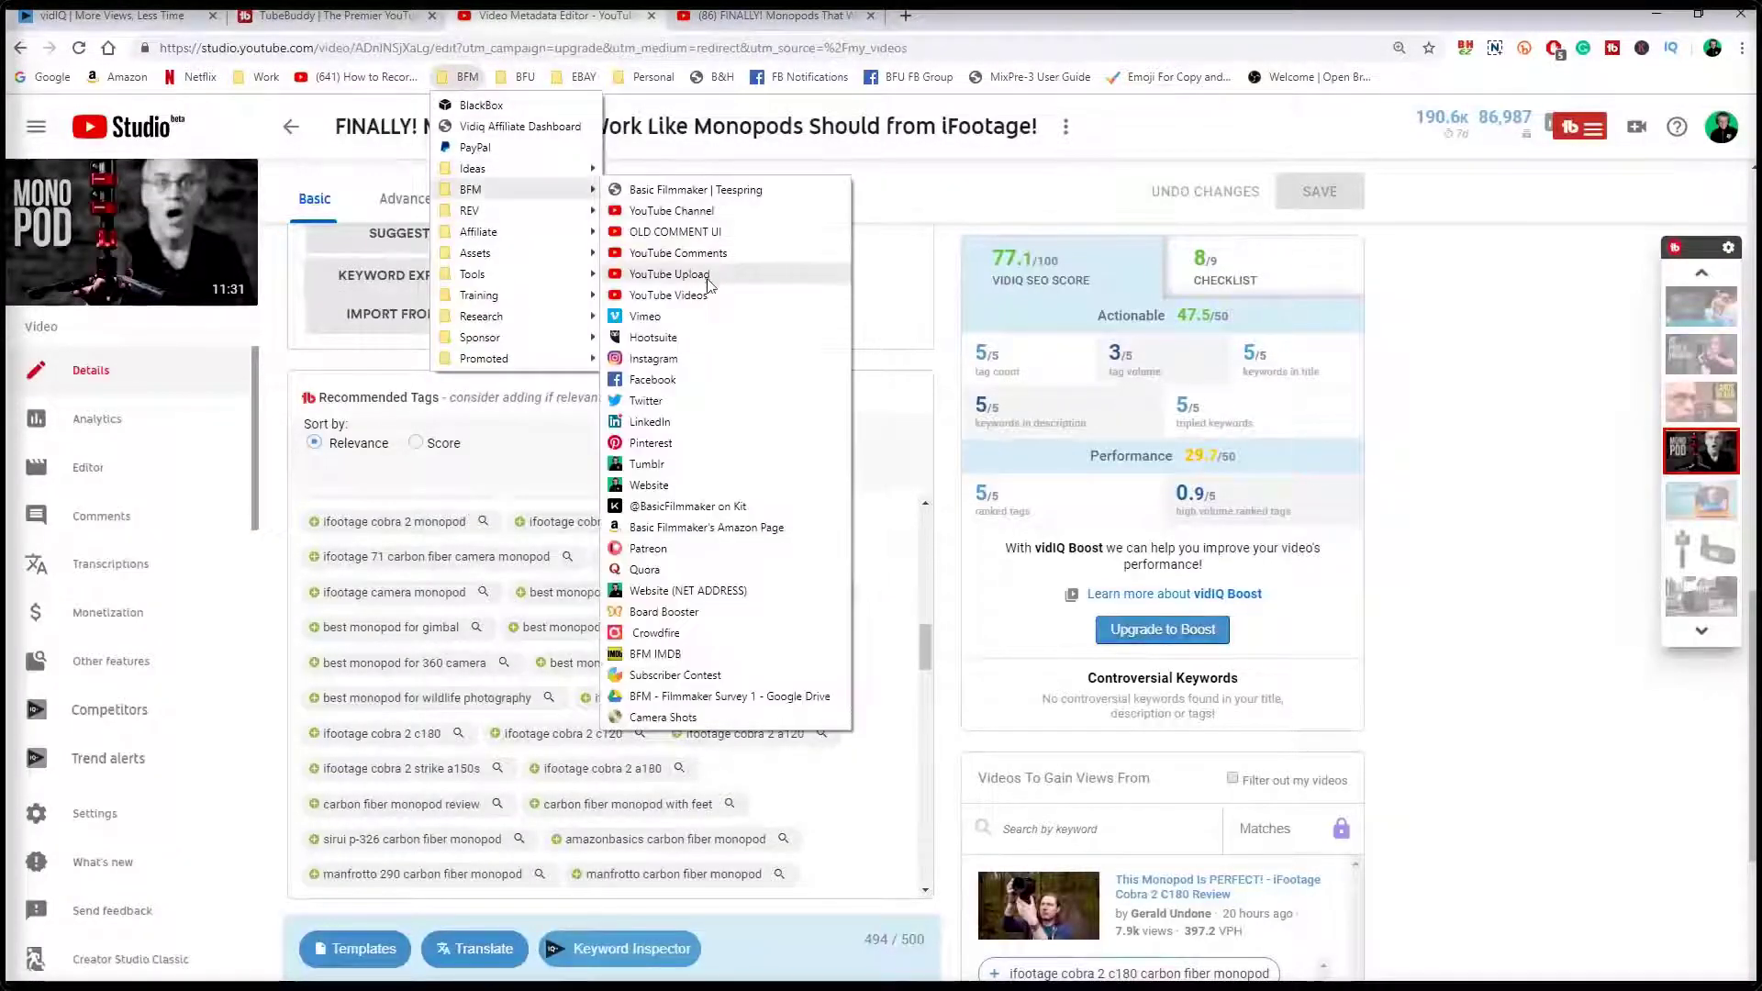
{"action": "left_click", "coordinate": [663, 295]}
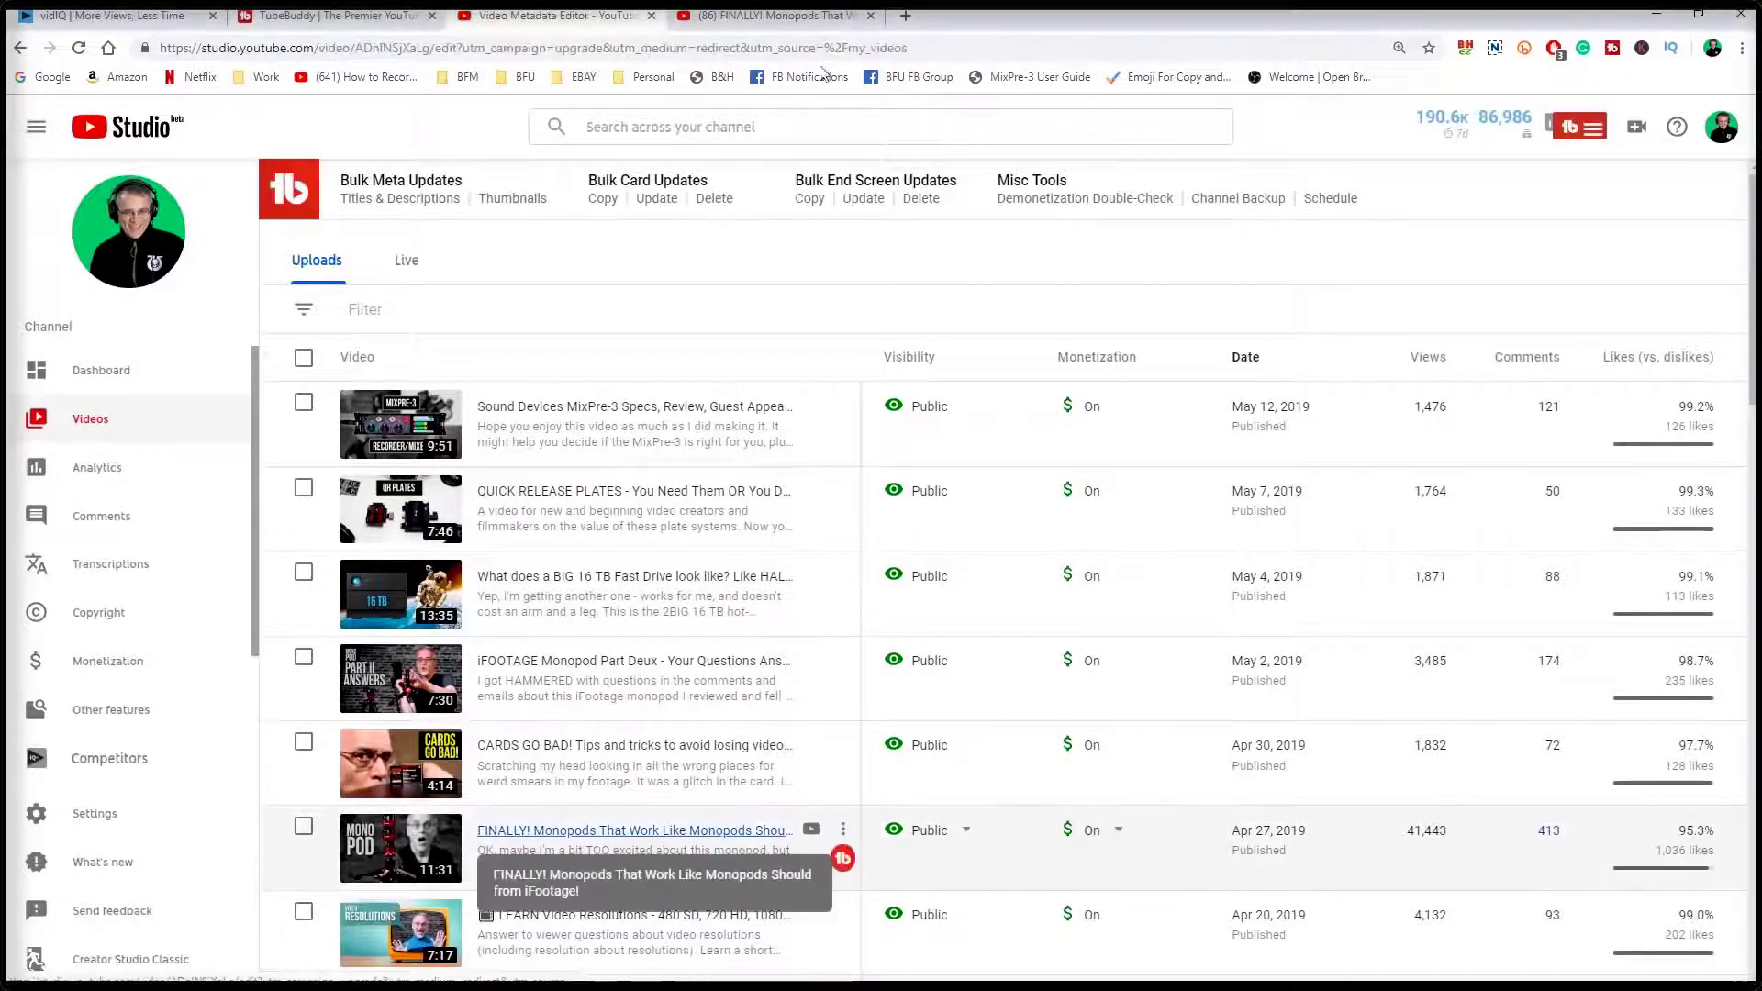
{"action": "left_click", "coordinate": [587, 831]}
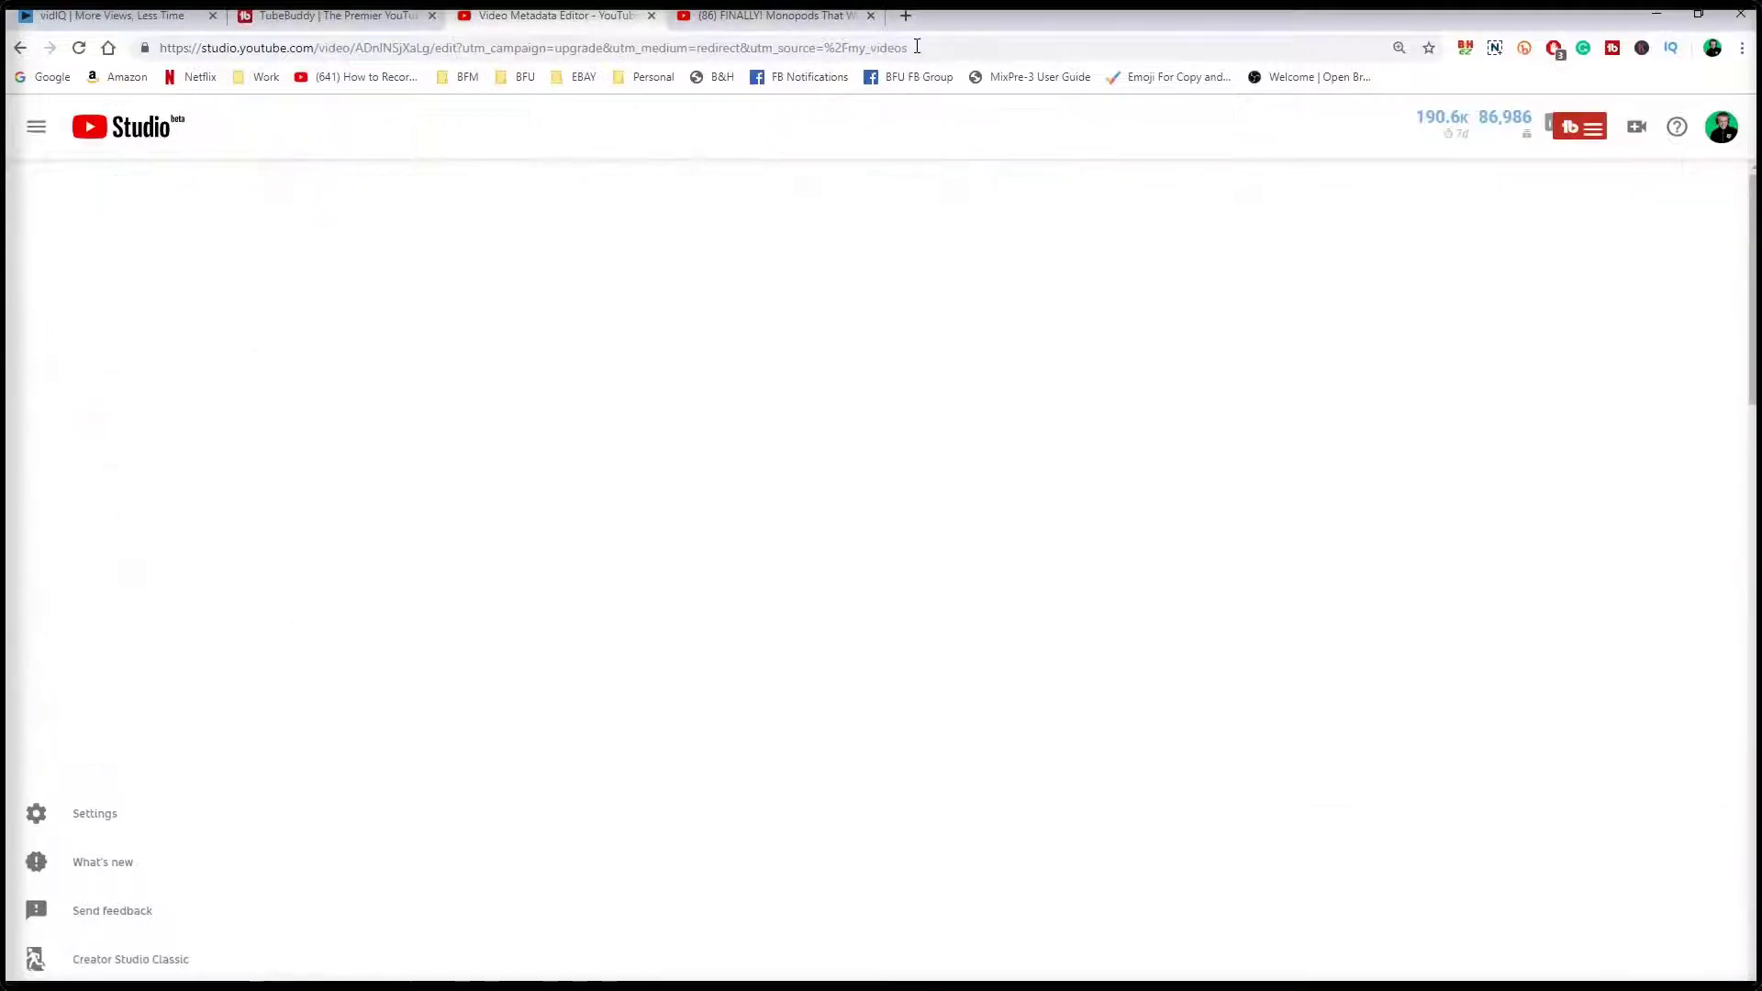
{"action": "left_click", "coordinate": [871, 17]}
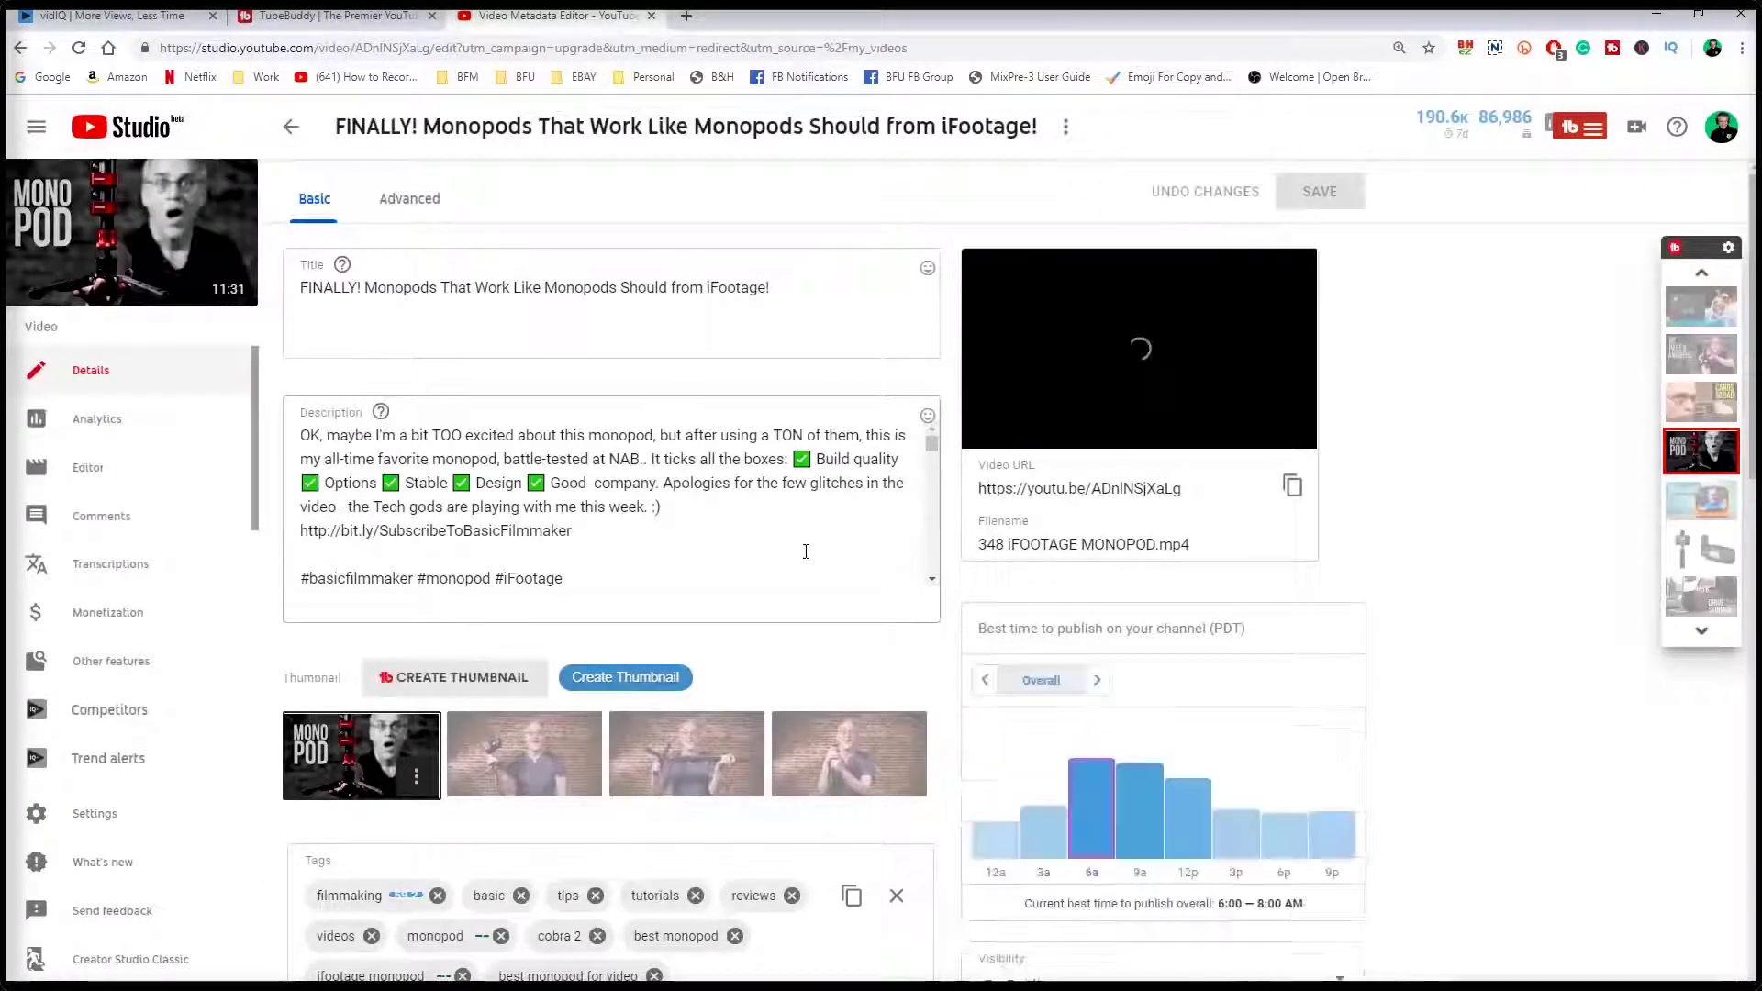
Examine the monopod video's details, including its tags, best publishing time, vidIQ SEO score, recommended tags and videos to gain views from.
{"action": "scroll", "coordinate": [1380, 616], "scroll_direction": "down", "scroll_amount": 9}
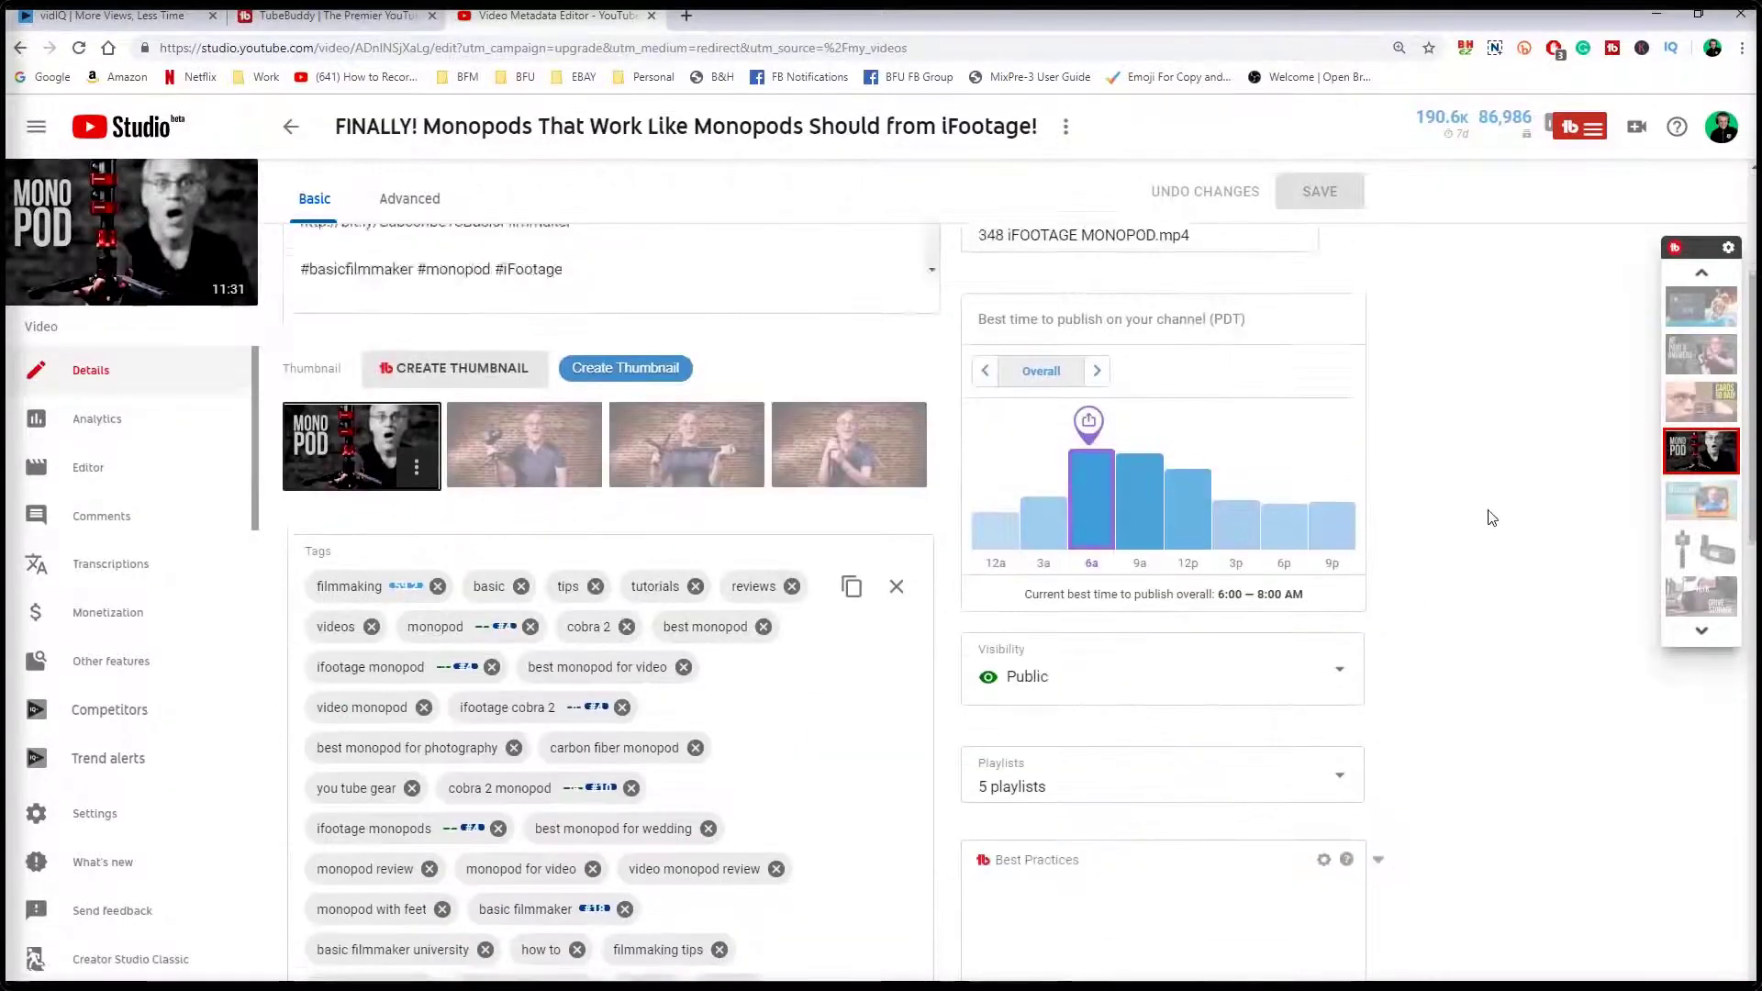
{"action": "scroll", "coordinate": [1428, 524], "scroll_direction": "up", "scroll_amount": 9}
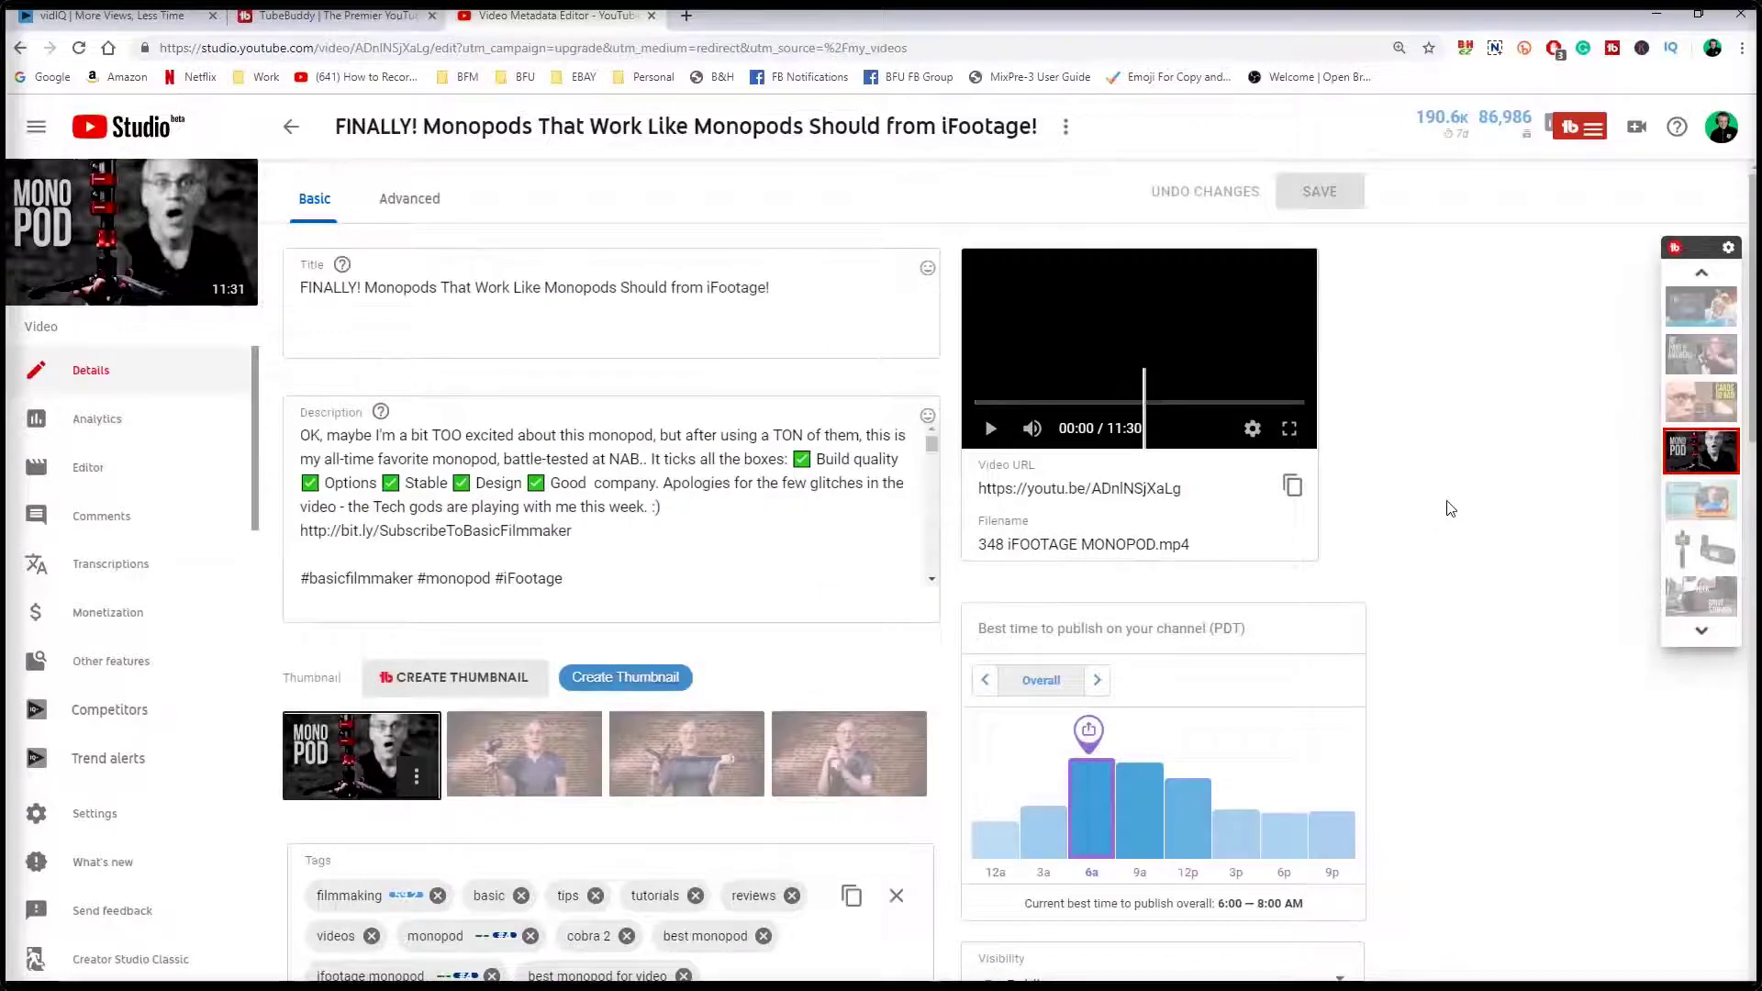
{"action": "scroll", "coordinate": [1445, 569], "scroll_direction": "down", "scroll_amount": 13}
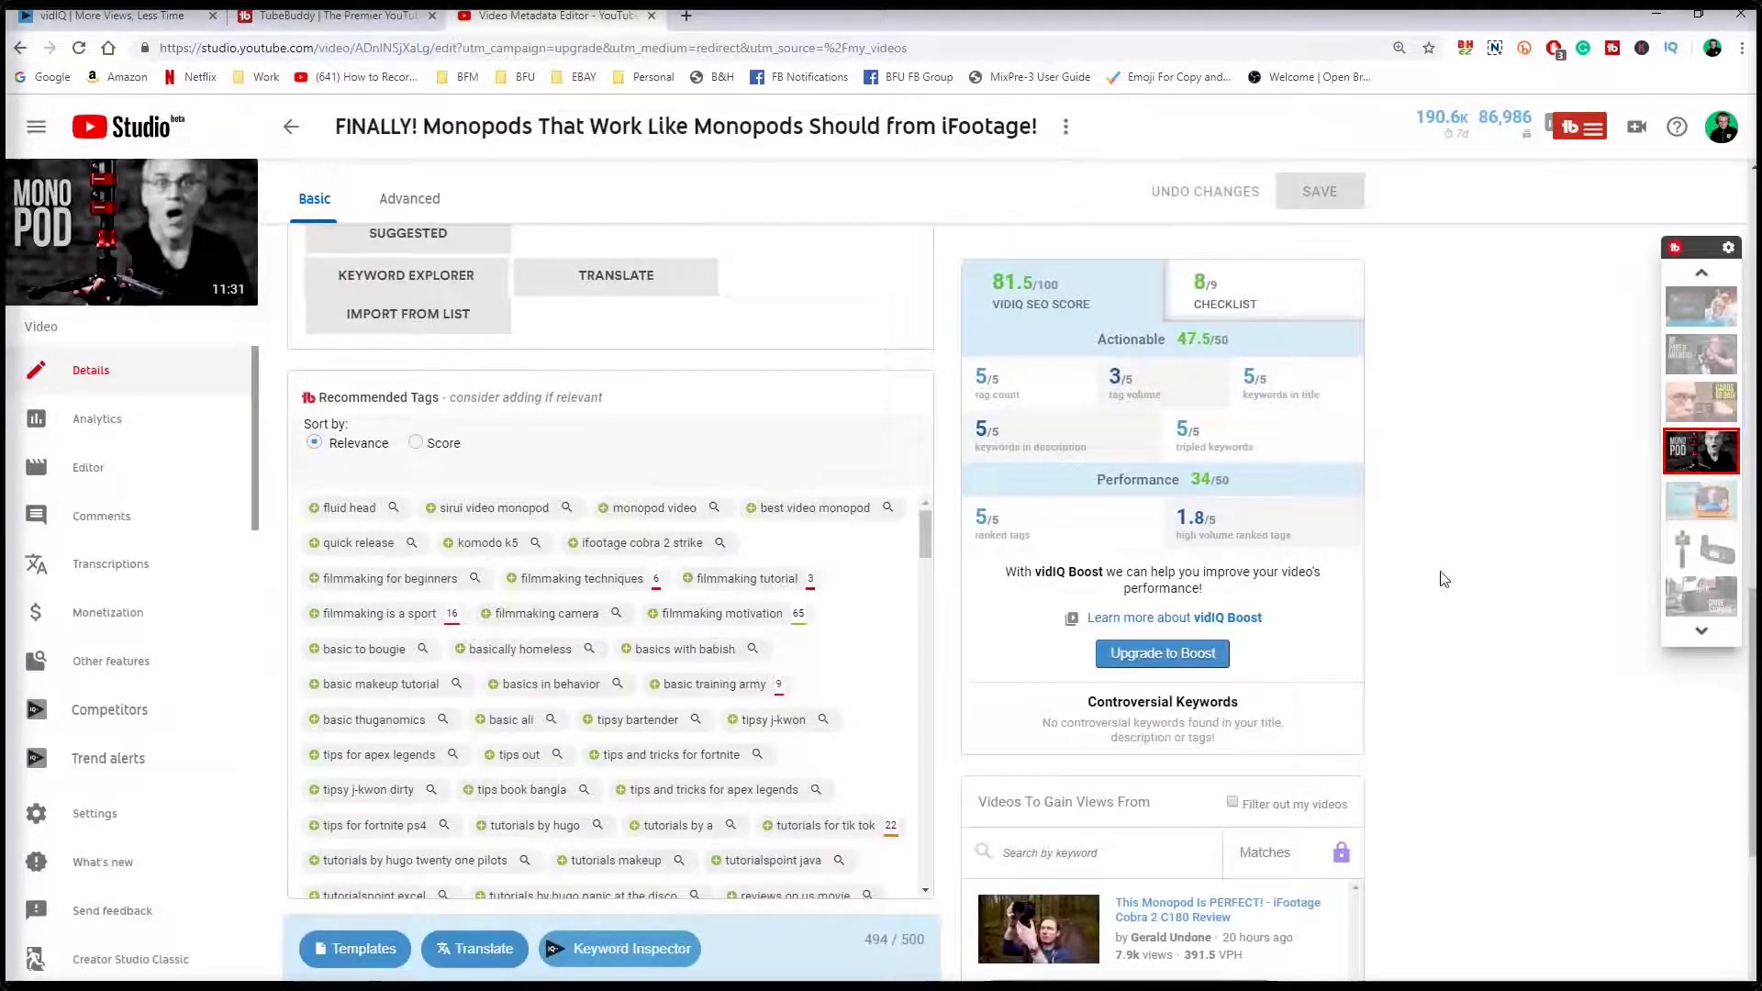
{"action": "scroll", "coordinate": [1444, 578], "scroll_direction": "down", "scroll_amount": 4}
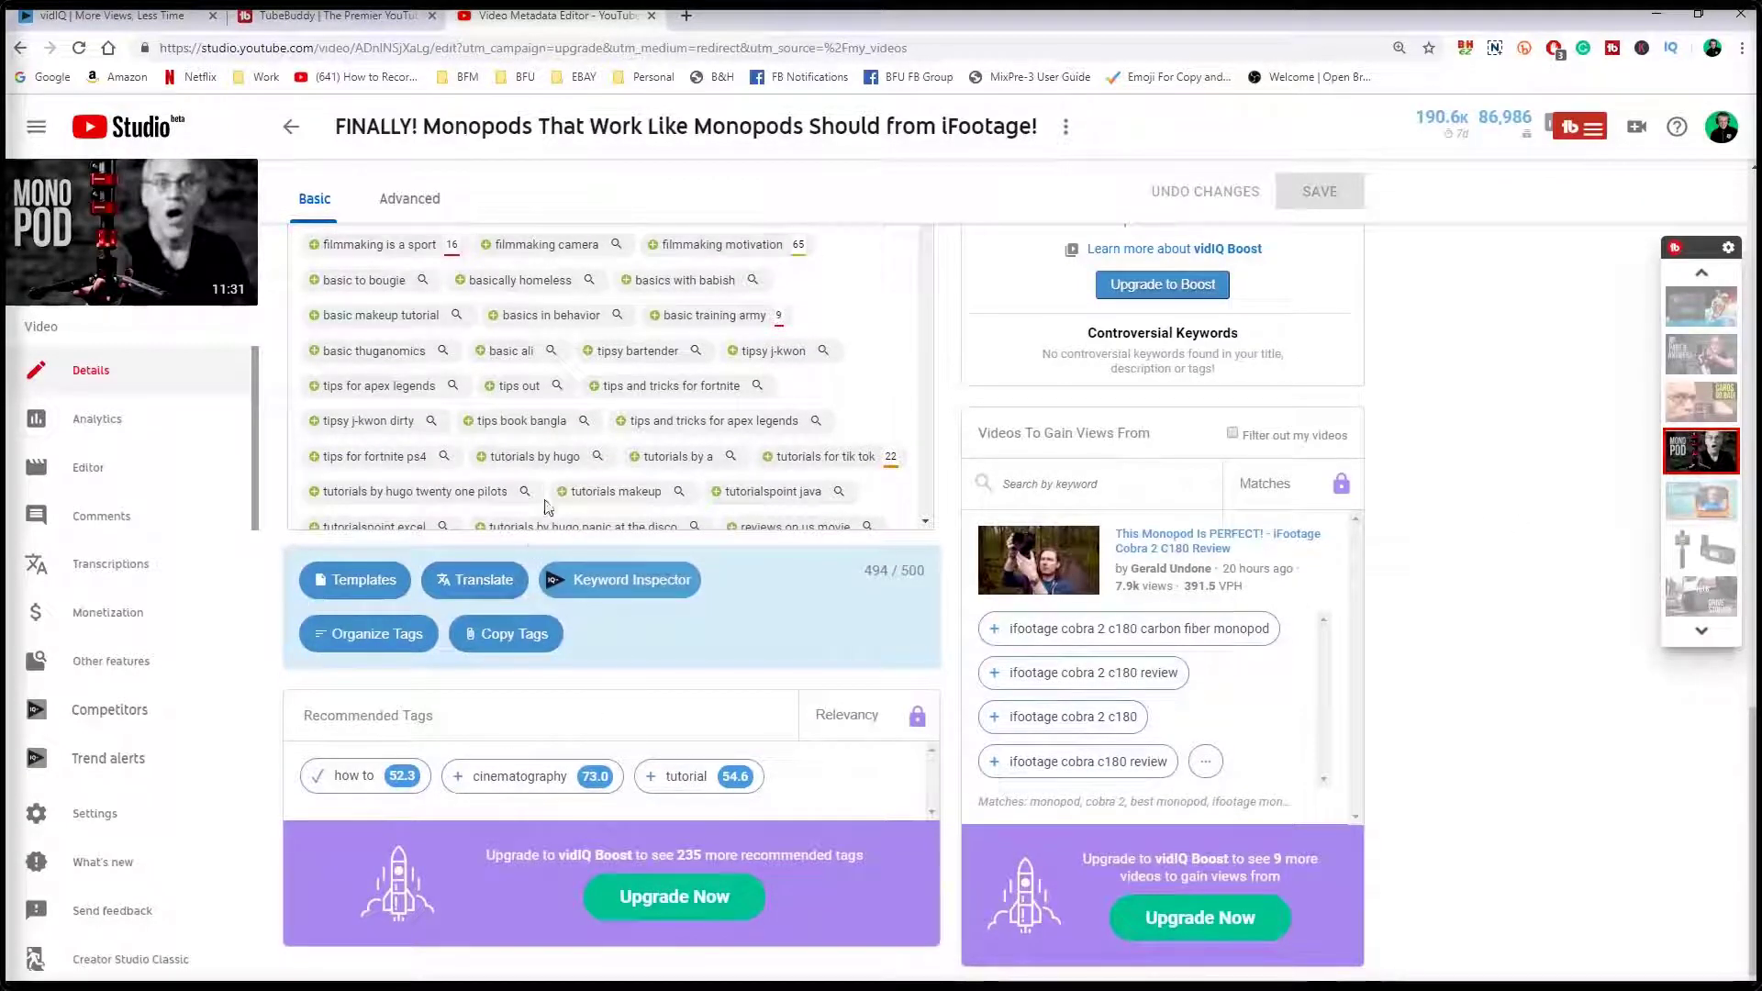
View the monopod video's watch page and examine its TubeBuddy Videolytics and vidIQ overview statistics.
{"action": "left_click", "coordinate": [82, 232]}
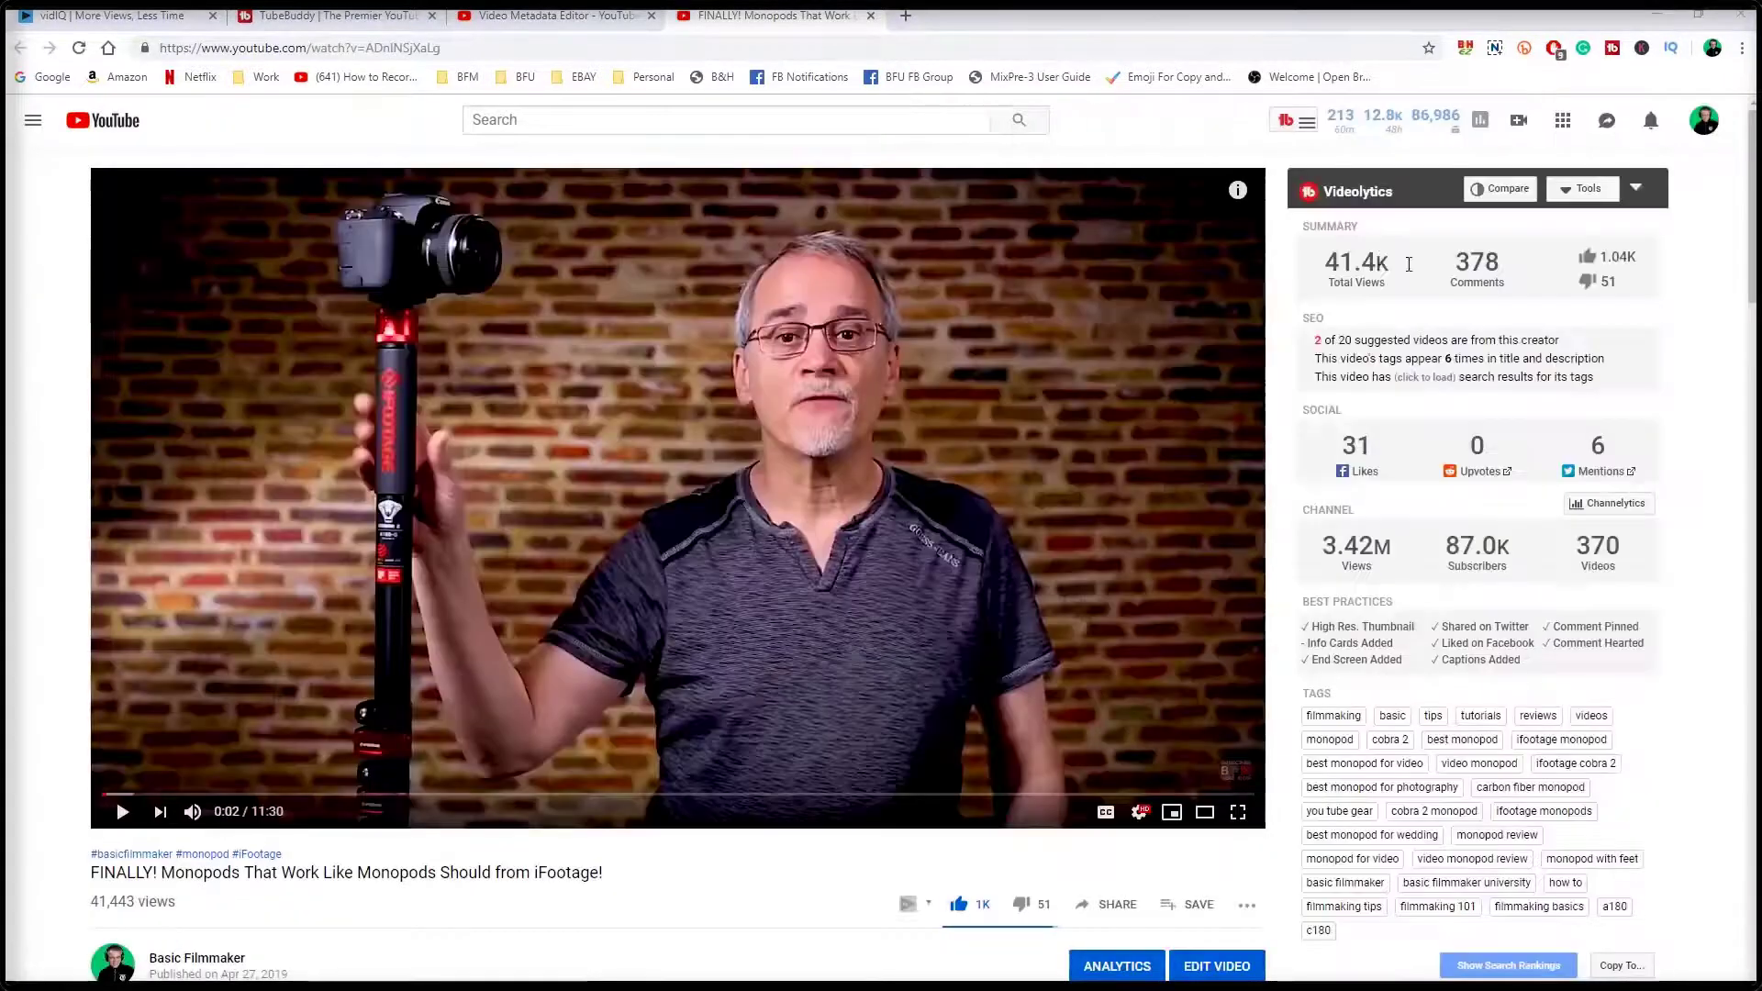
{"action": "mouse_move", "coordinate": [1367, 120]}
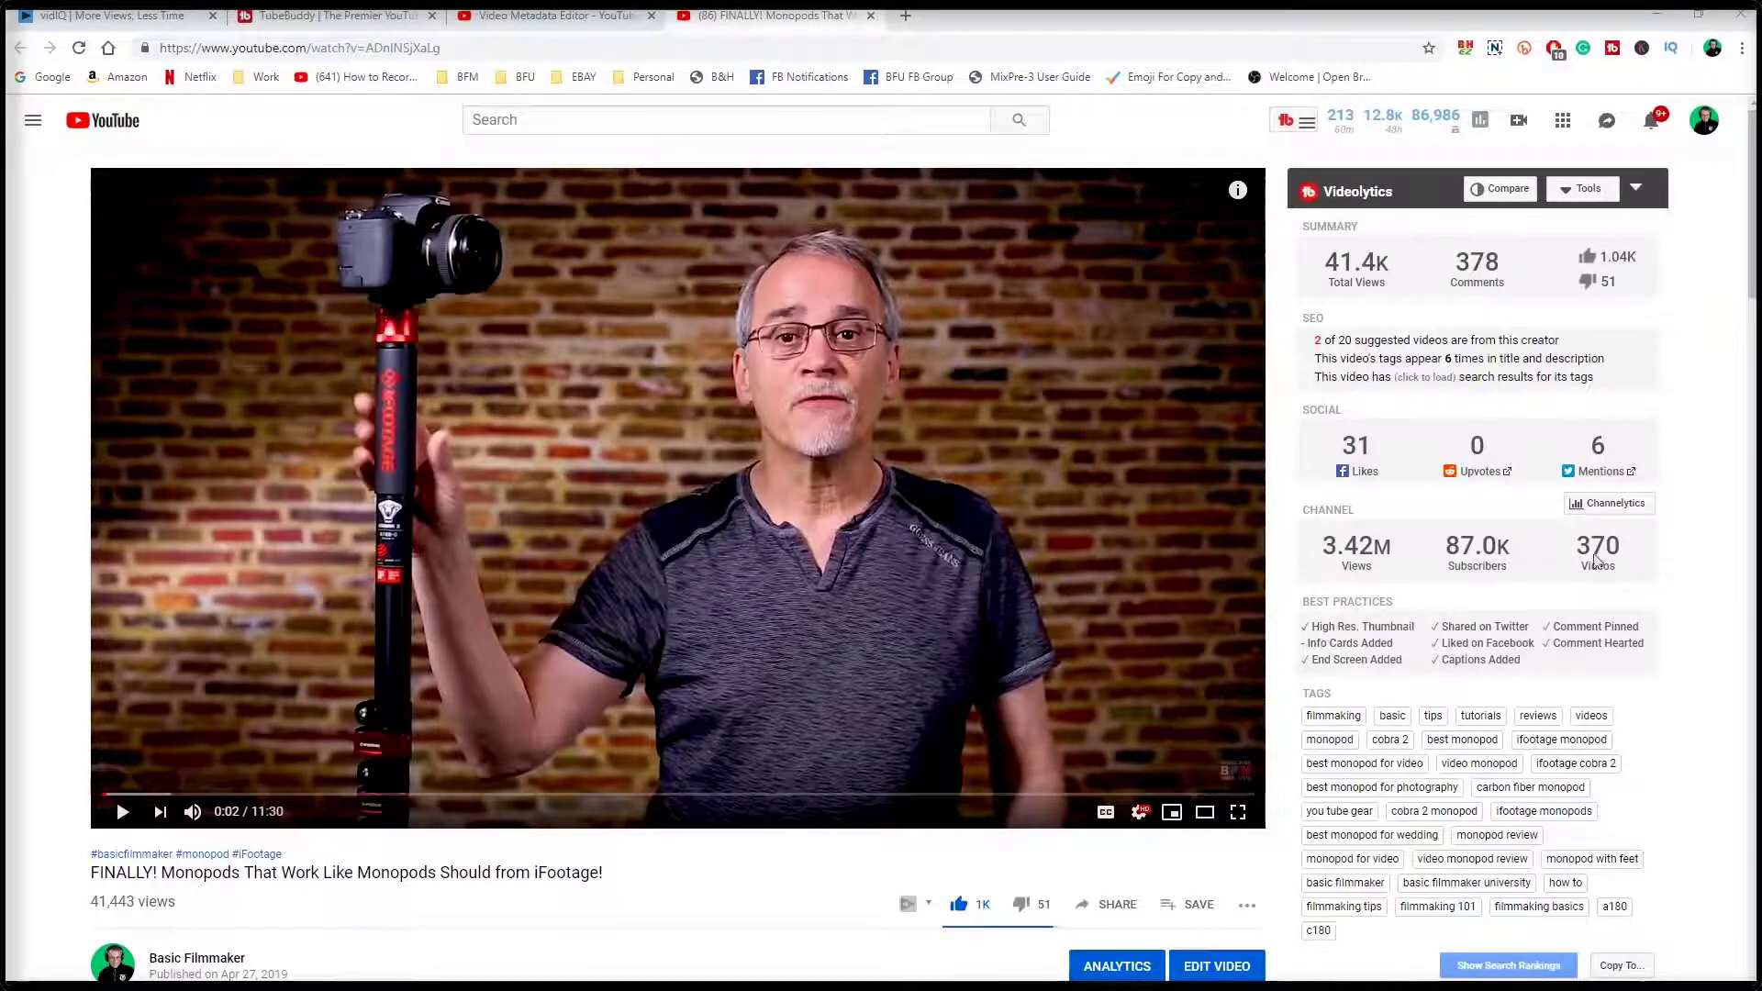
{"action": "scroll", "coordinate": [1702, 494], "scroll_direction": "down", "scroll_amount": 2}
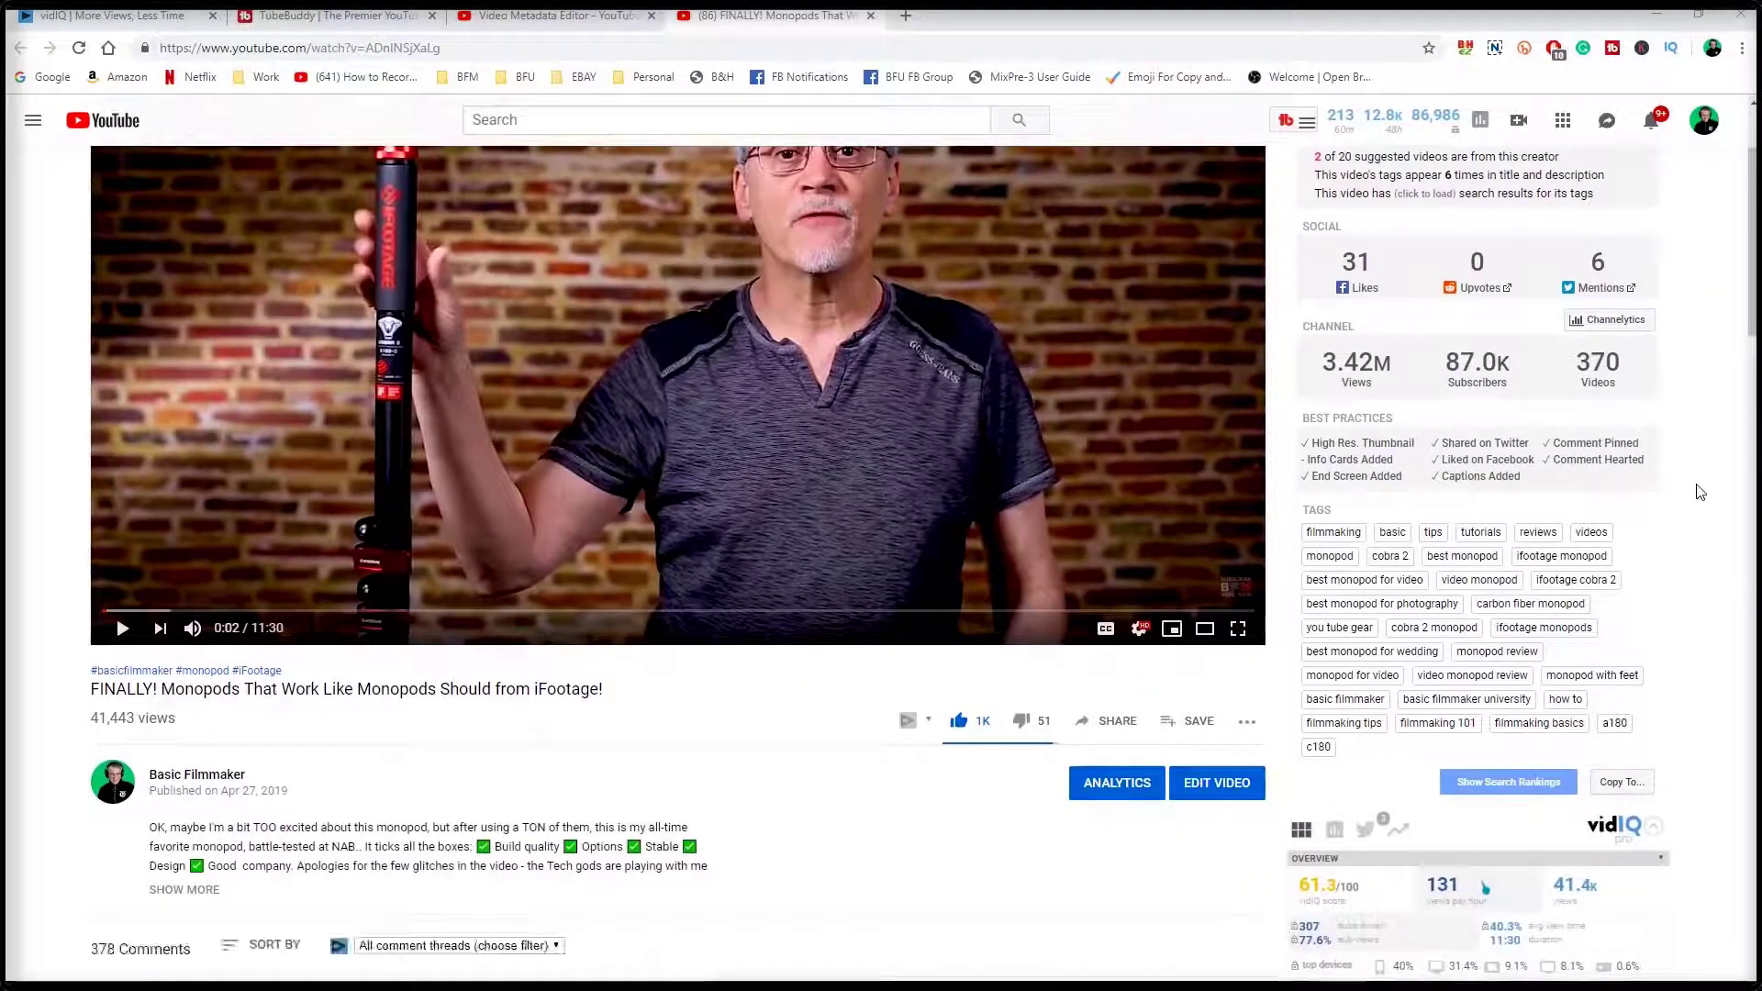
Examine the monopod video's TubeBuddy Videolytics and its vidIQ overview, social and SEO statistics and video optimization checklist.
{"action": "scroll", "coordinate": [1699, 492], "scroll_direction": "up", "scroll_amount": 2}
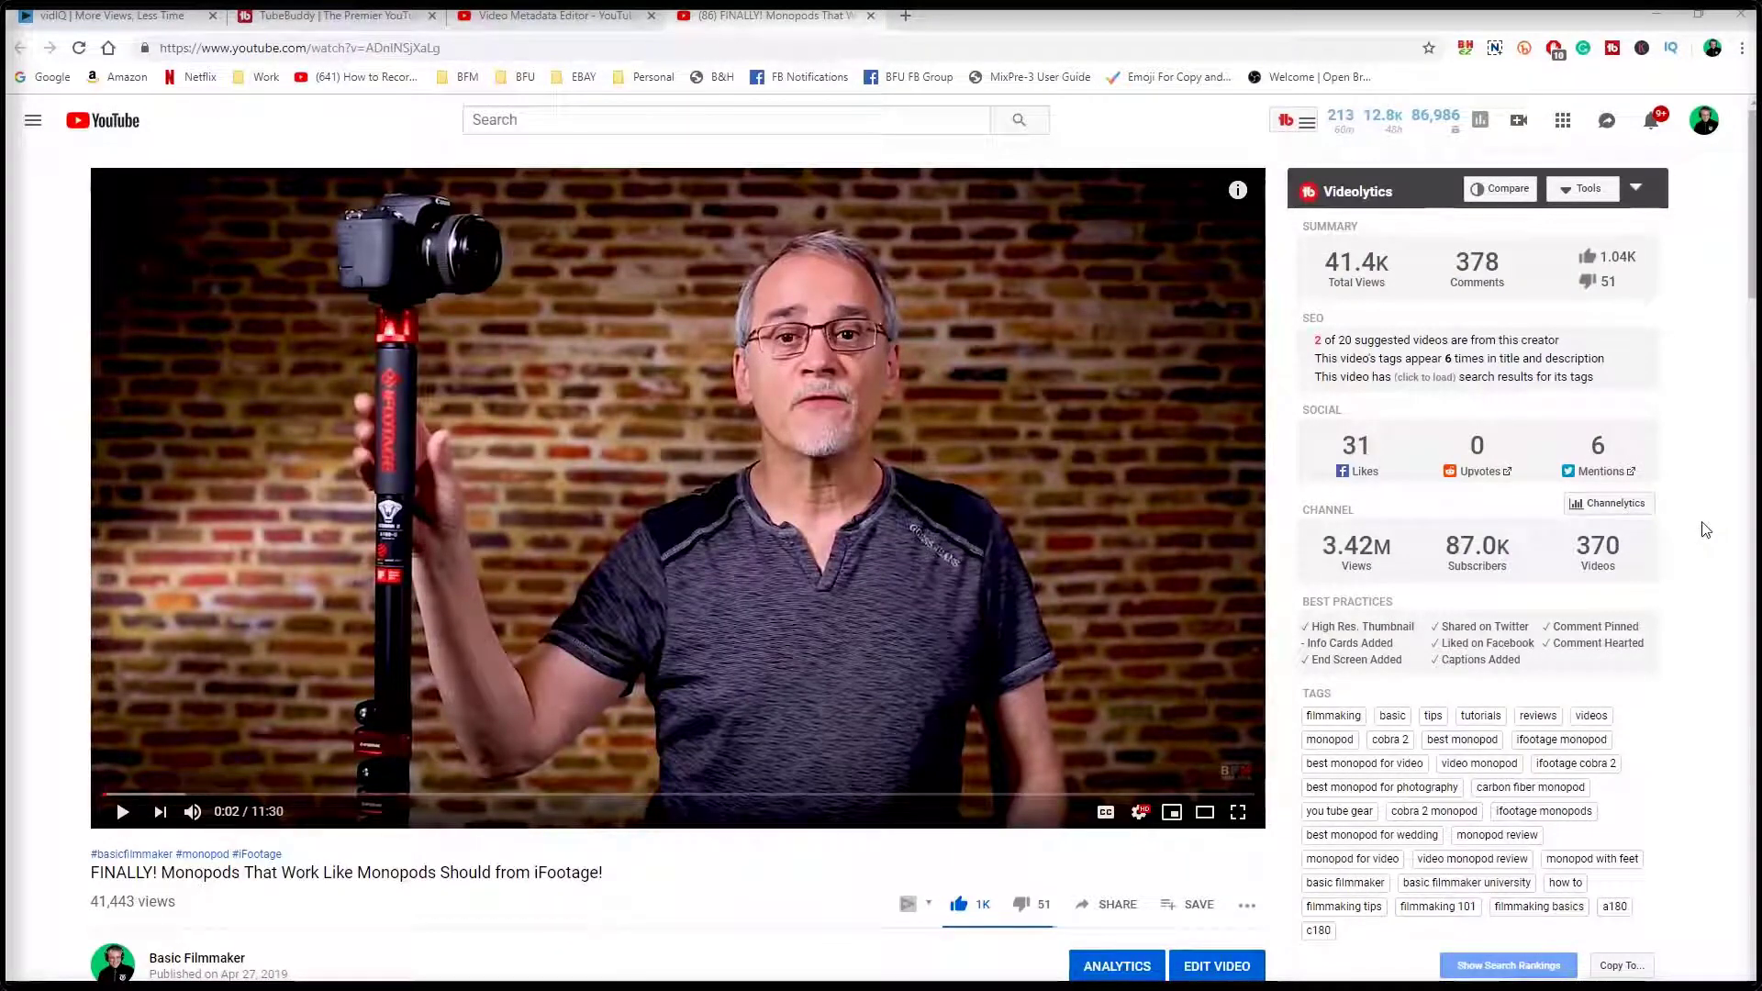
{"action": "scroll", "coordinate": [1705, 529], "scroll_direction": "down", "scroll_amount": 8}
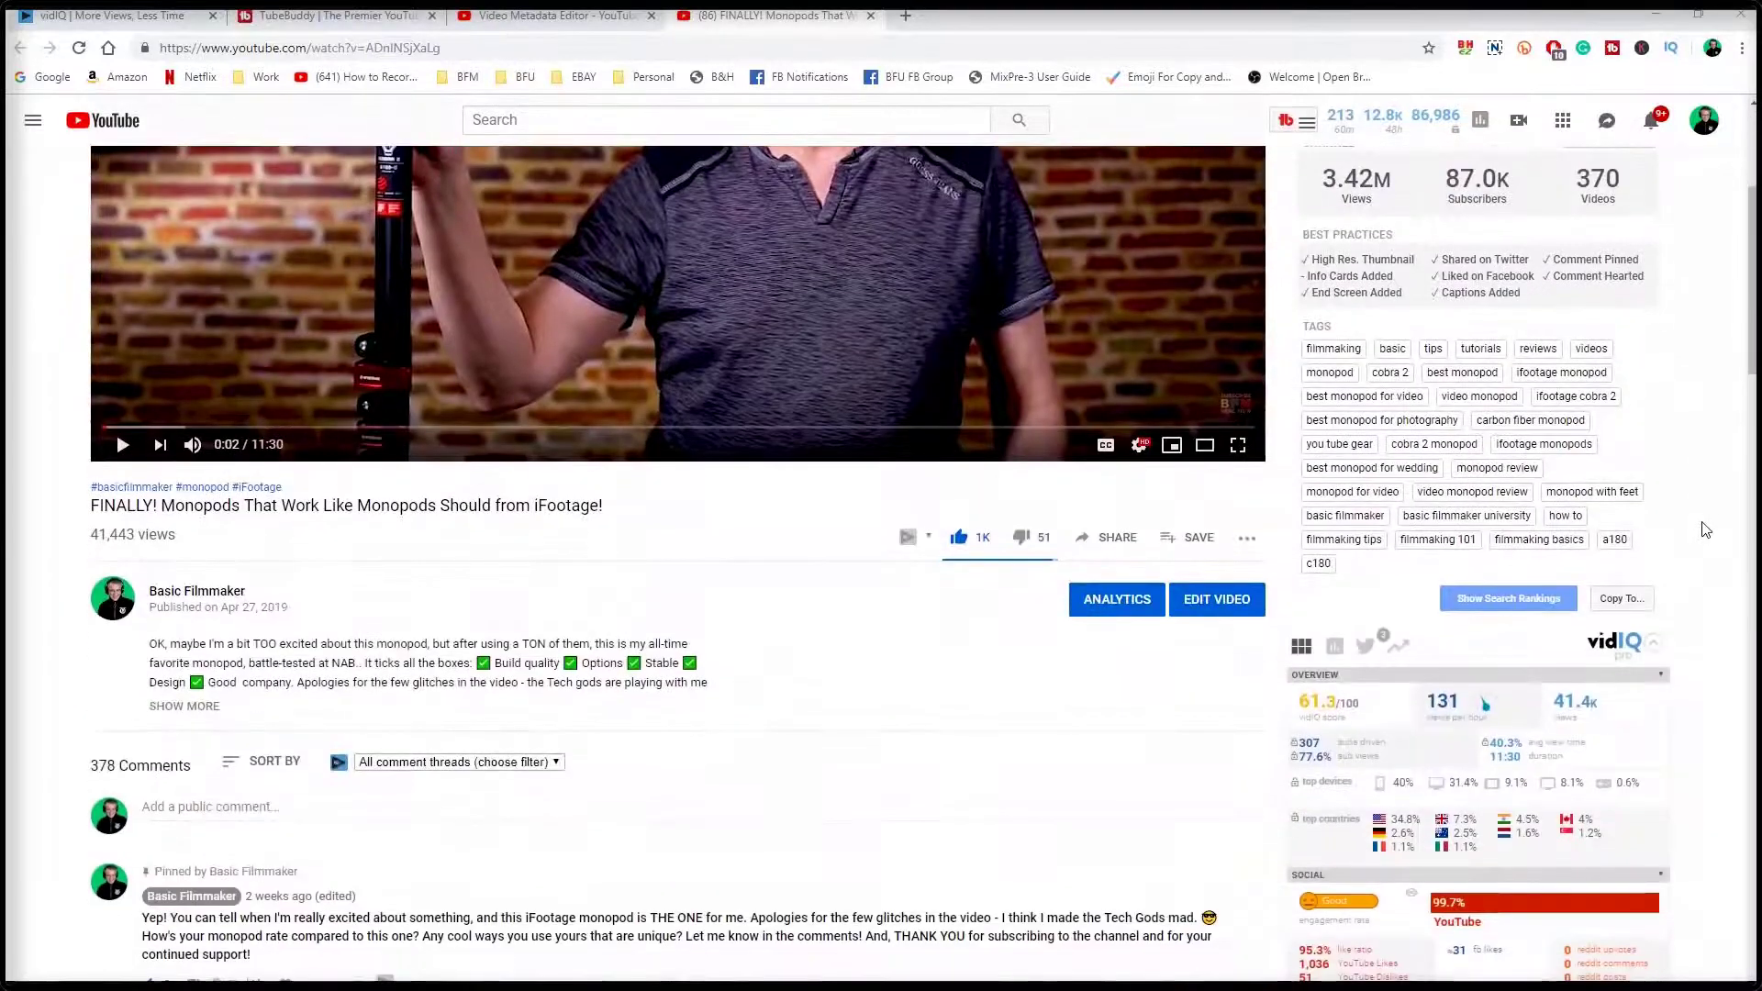
{"action": "scroll", "coordinate": [1706, 530], "scroll_direction": "down", "scroll_amount": 1}
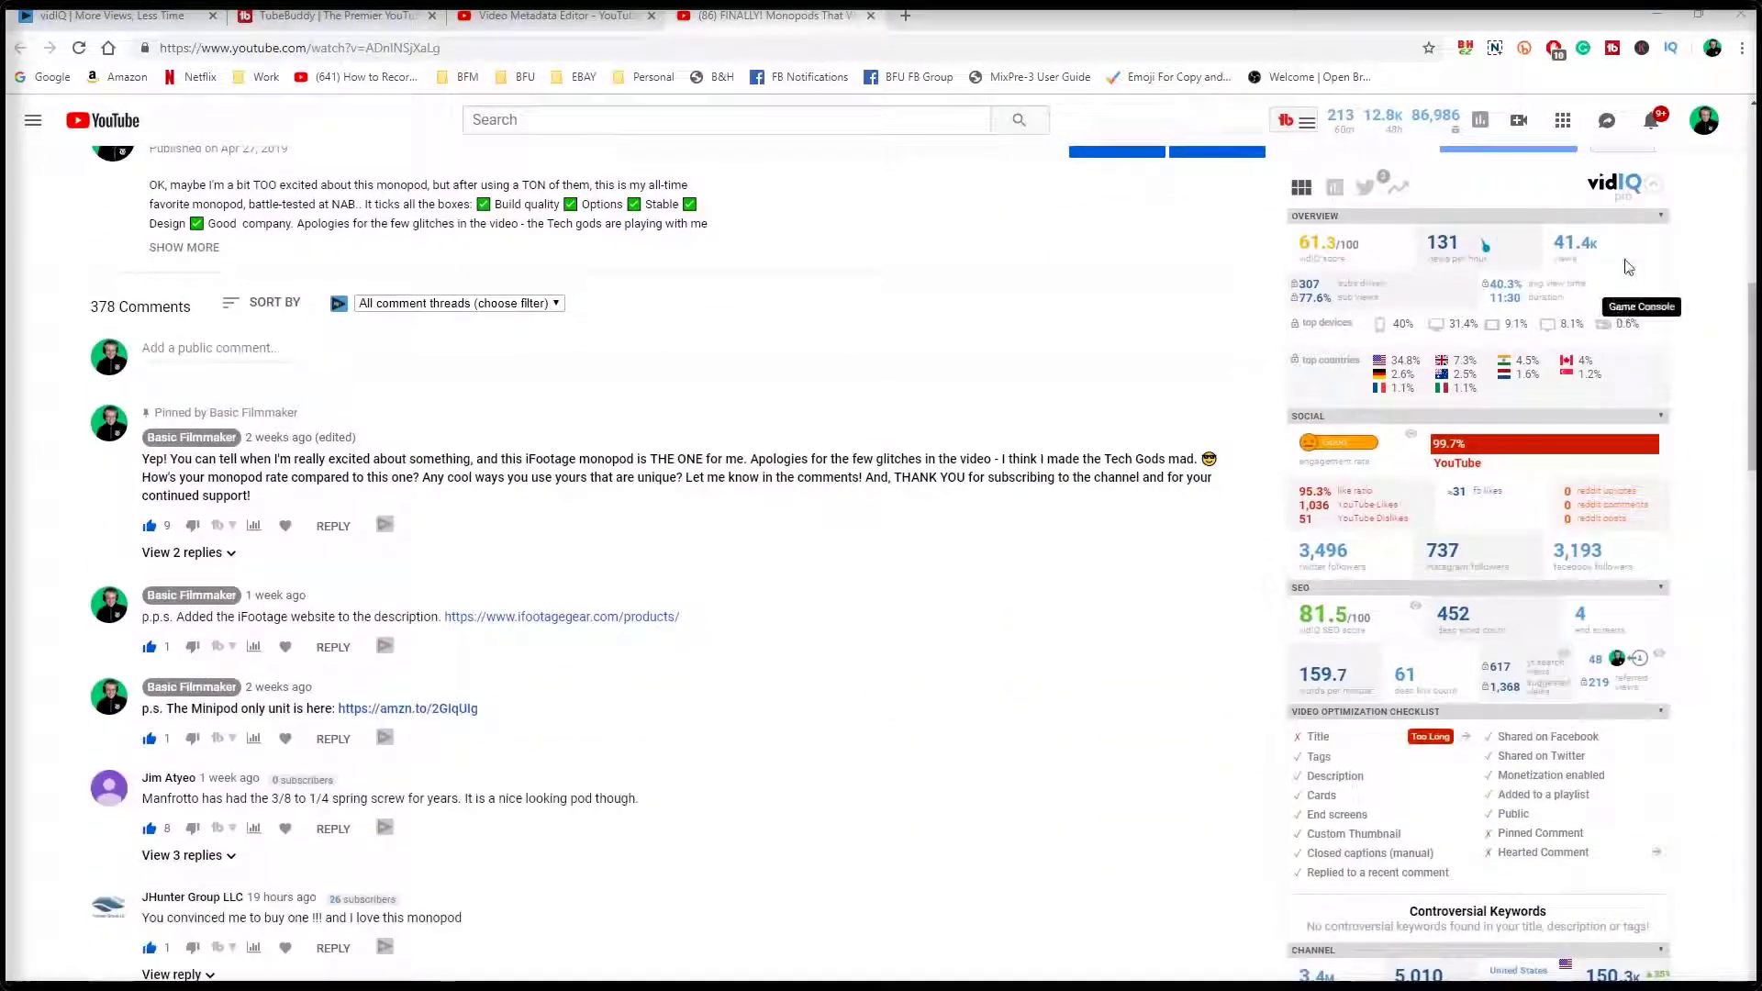
{"action": "mouse_move", "coordinate": [1494, 241]}
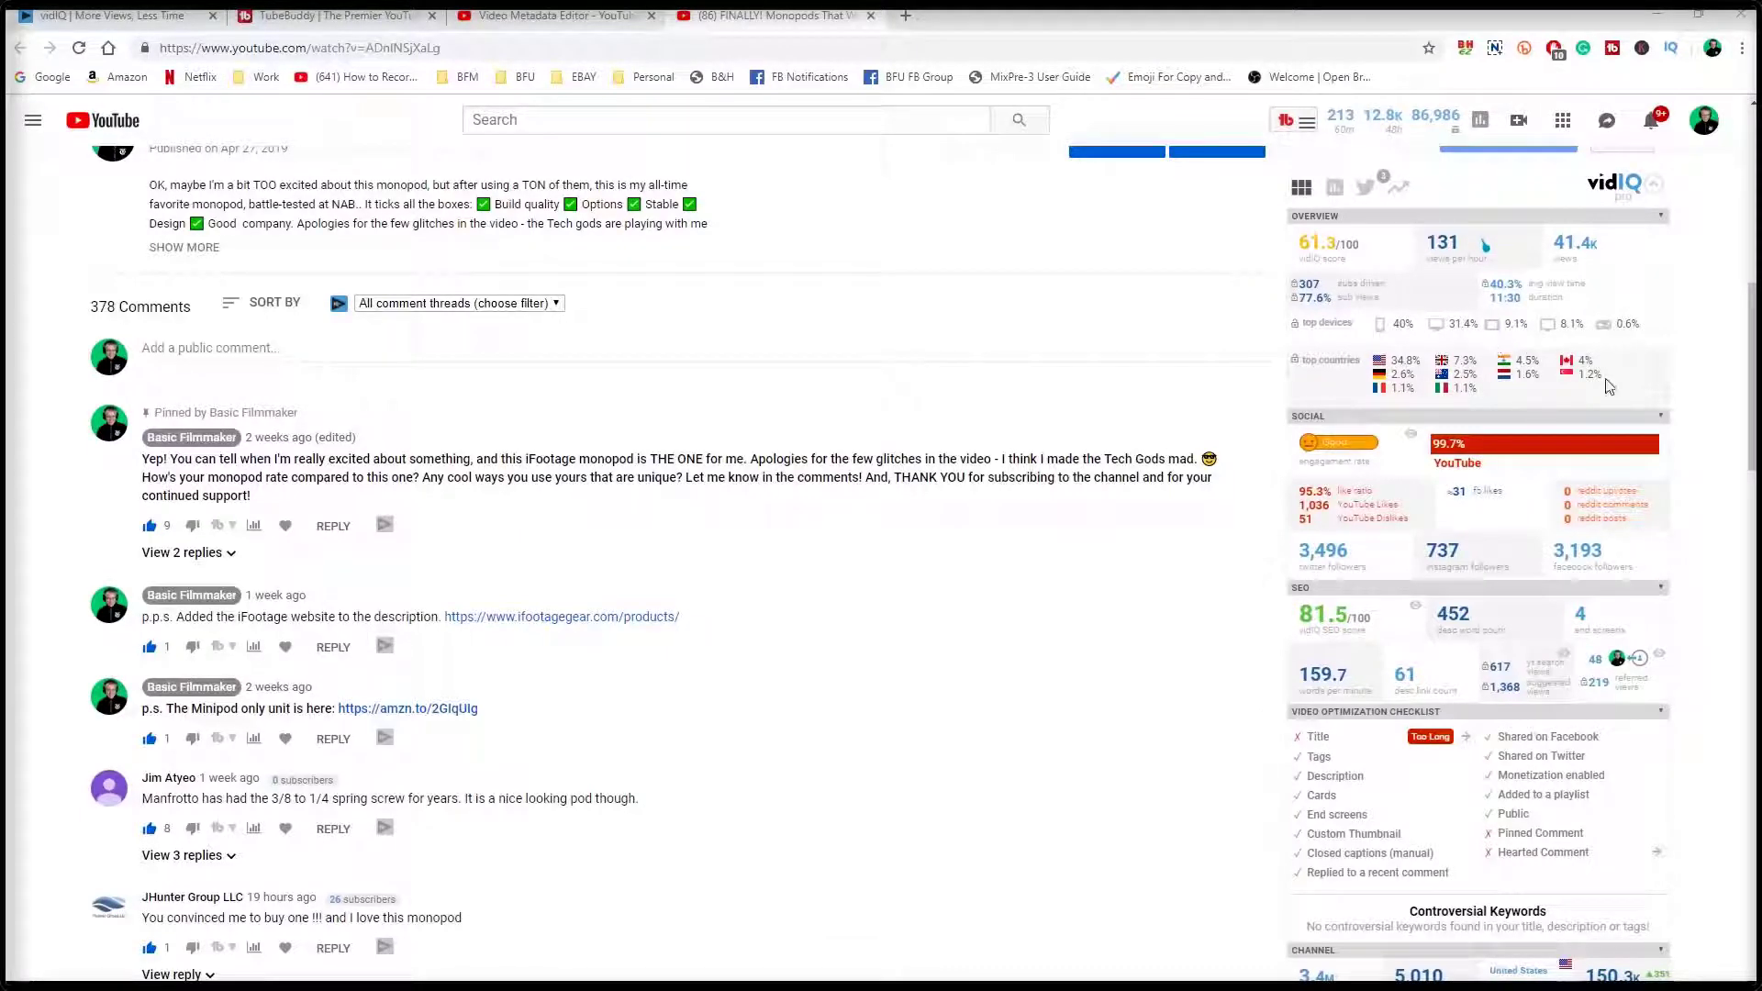
{"action": "scroll", "coordinate": [1208, 474], "scroll_direction": "down", "scroll_amount": 2}
{"action": "scroll", "coordinate": [1208, 474], "scroll_direction": "down", "scroll_amount": 2}
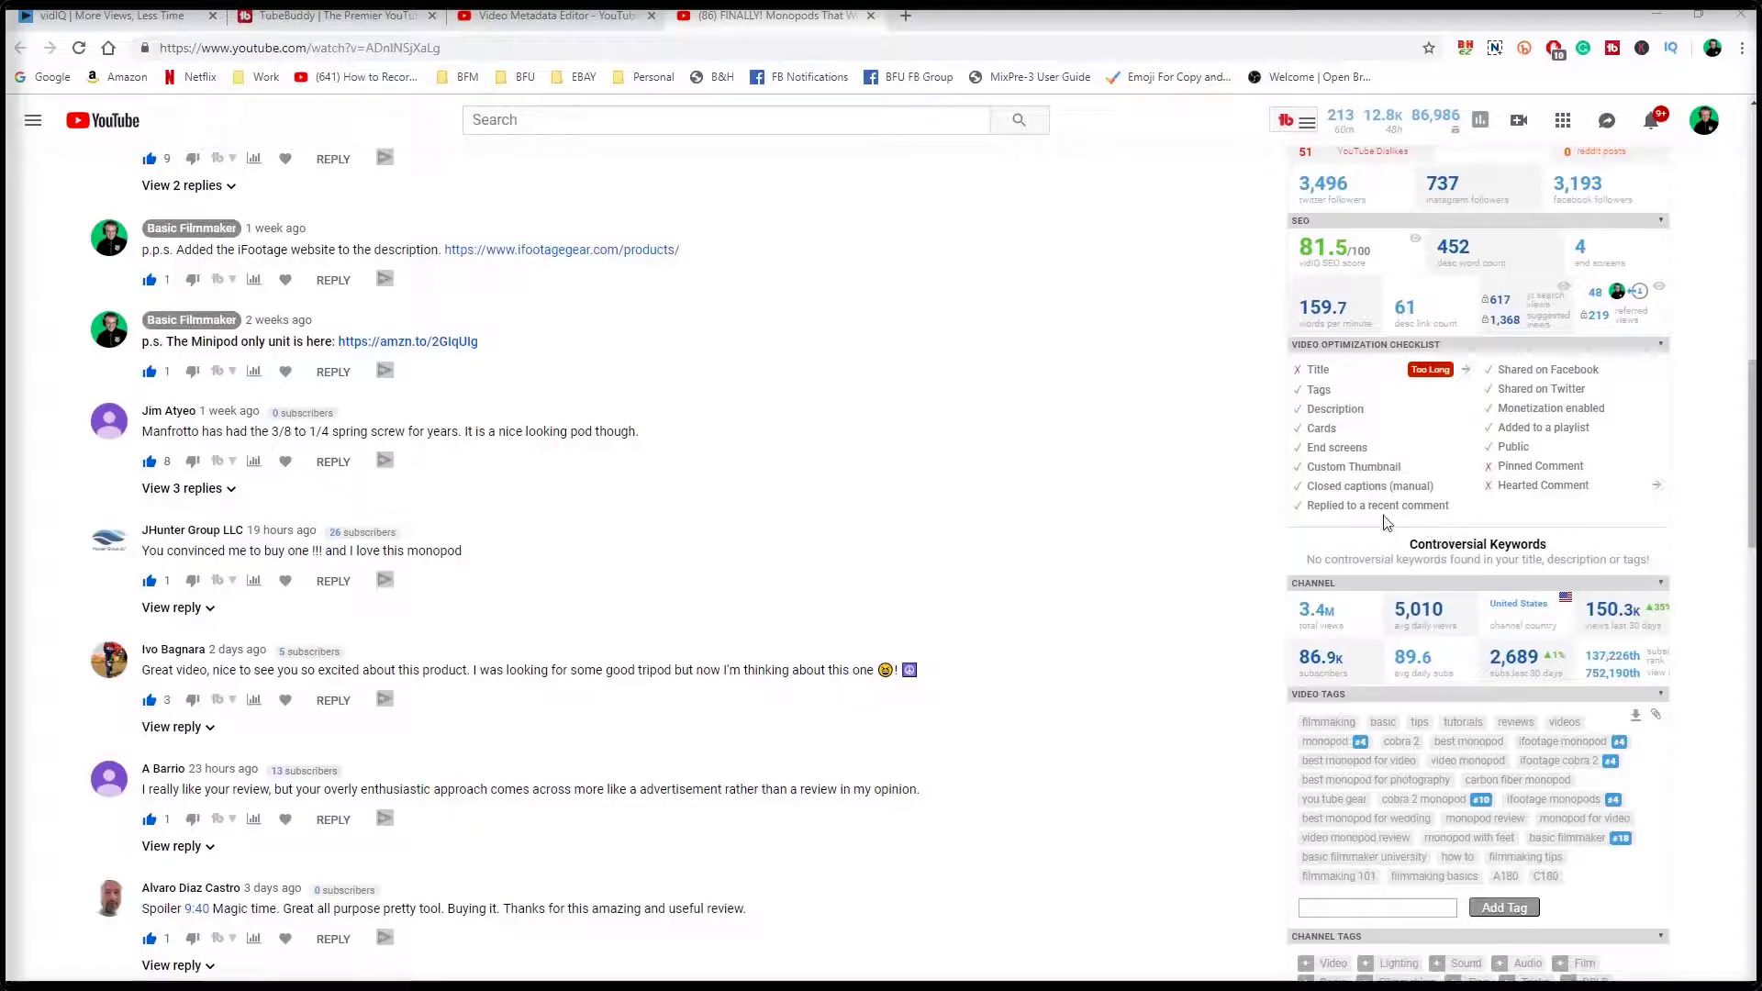
Review the monopod video's YouTube search terms in vidIQ, plus its channel statistics, video tags and channel tags.
{"action": "mouse_move", "coordinate": [1434, 370]}
{"action": "scroll", "coordinate": [1156, 457], "scroll_direction": "up", "scroll_amount": 3}
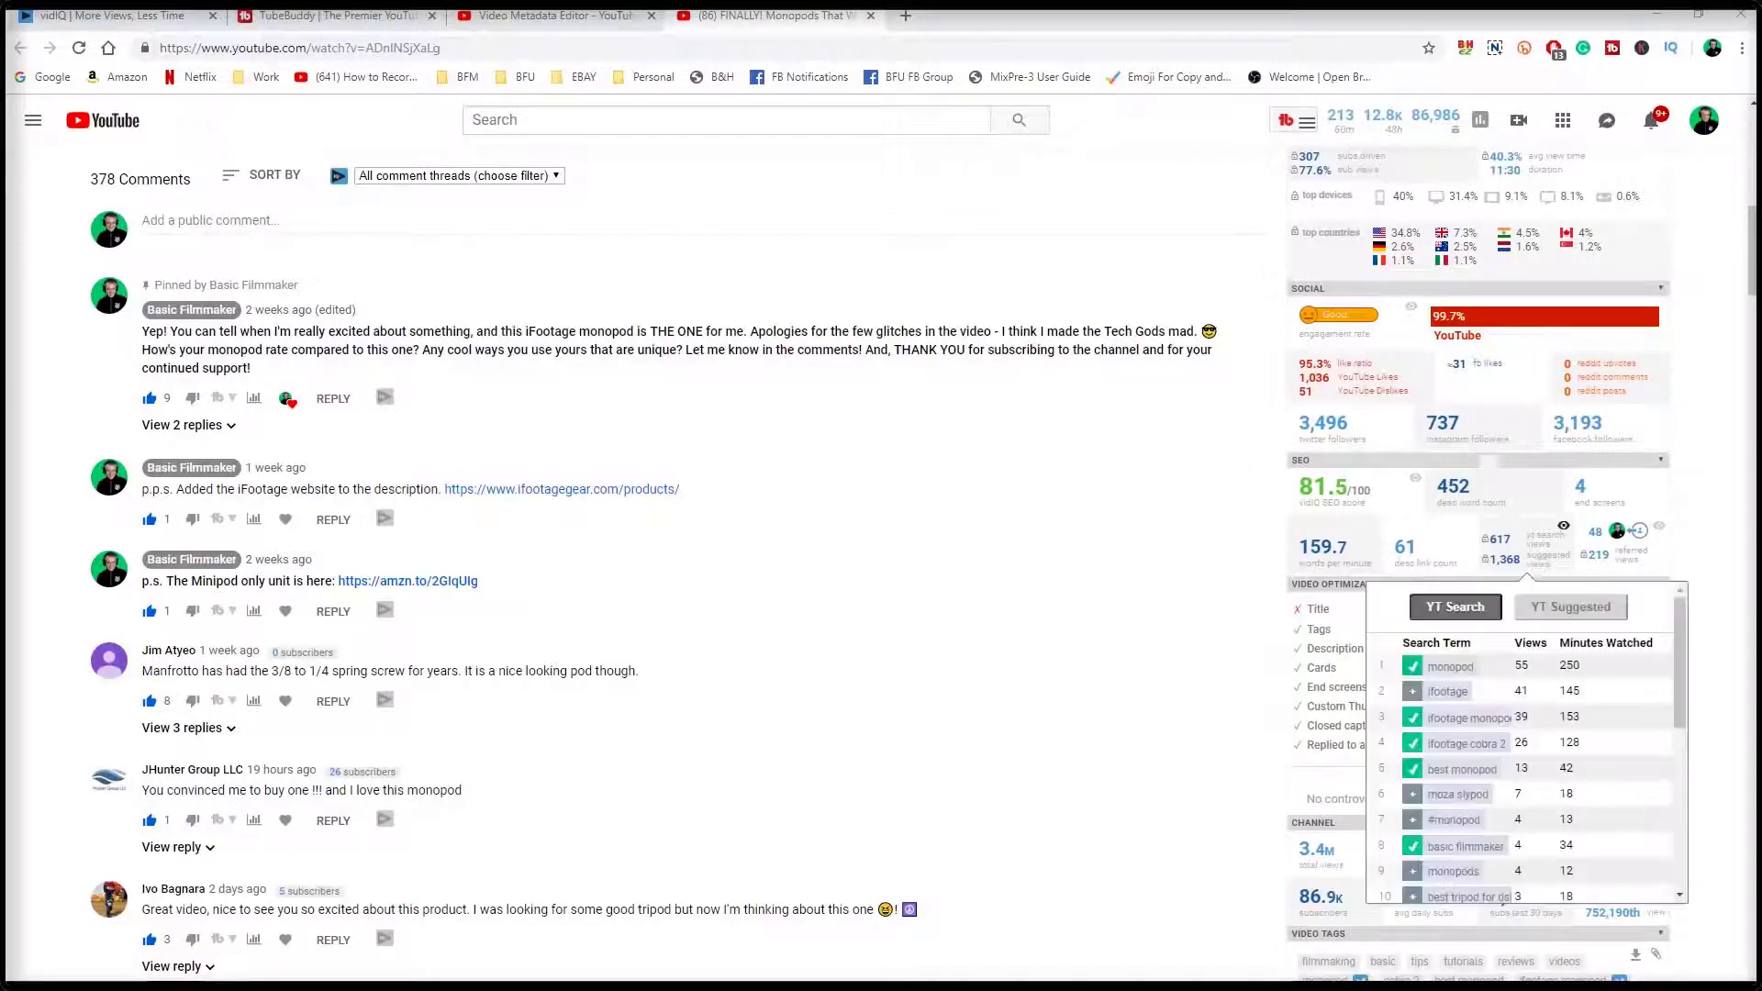
{"action": "scroll", "coordinate": [1703, 742], "scroll_direction": "down", "scroll_amount": 4}
{"action": "scroll", "coordinate": [1703, 742], "scroll_direction": "down", "scroll_amount": 4}
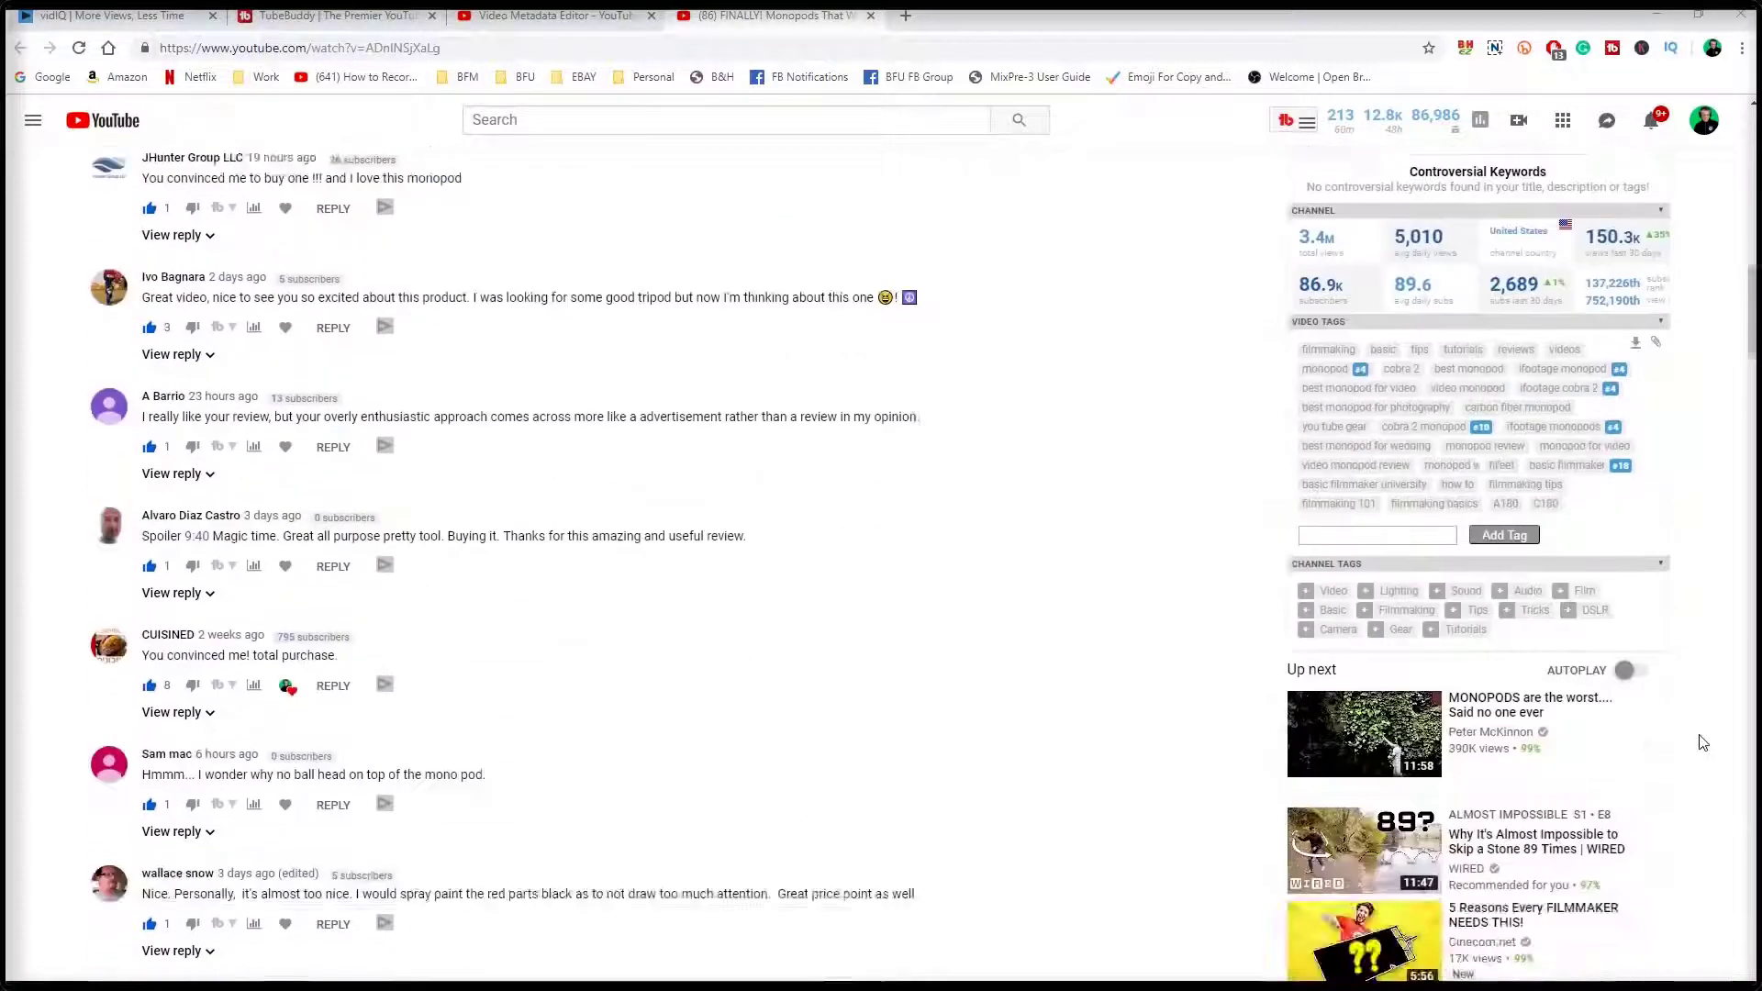
{"action": "scroll", "coordinate": [1703, 742], "scroll_direction": "up", "scroll_amount": 4}
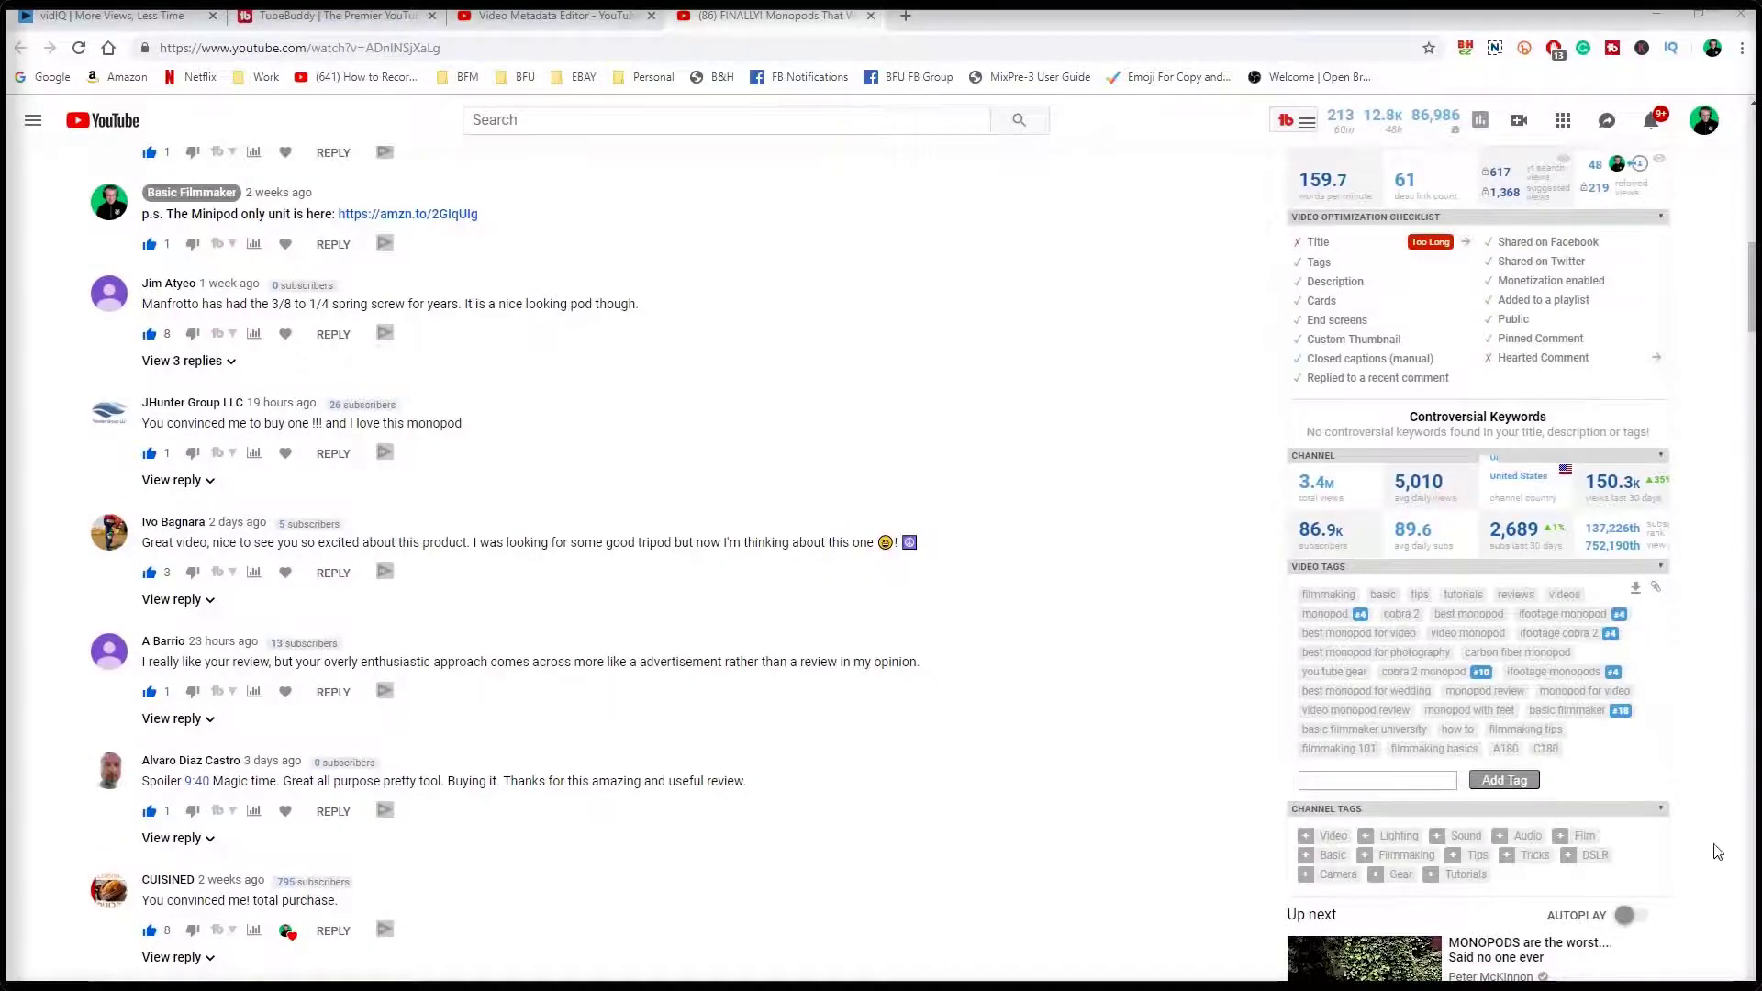
{"action": "scroll", "coordinate": [1714, 845], "scroll_direction": "down", "scroll_amount": 4}
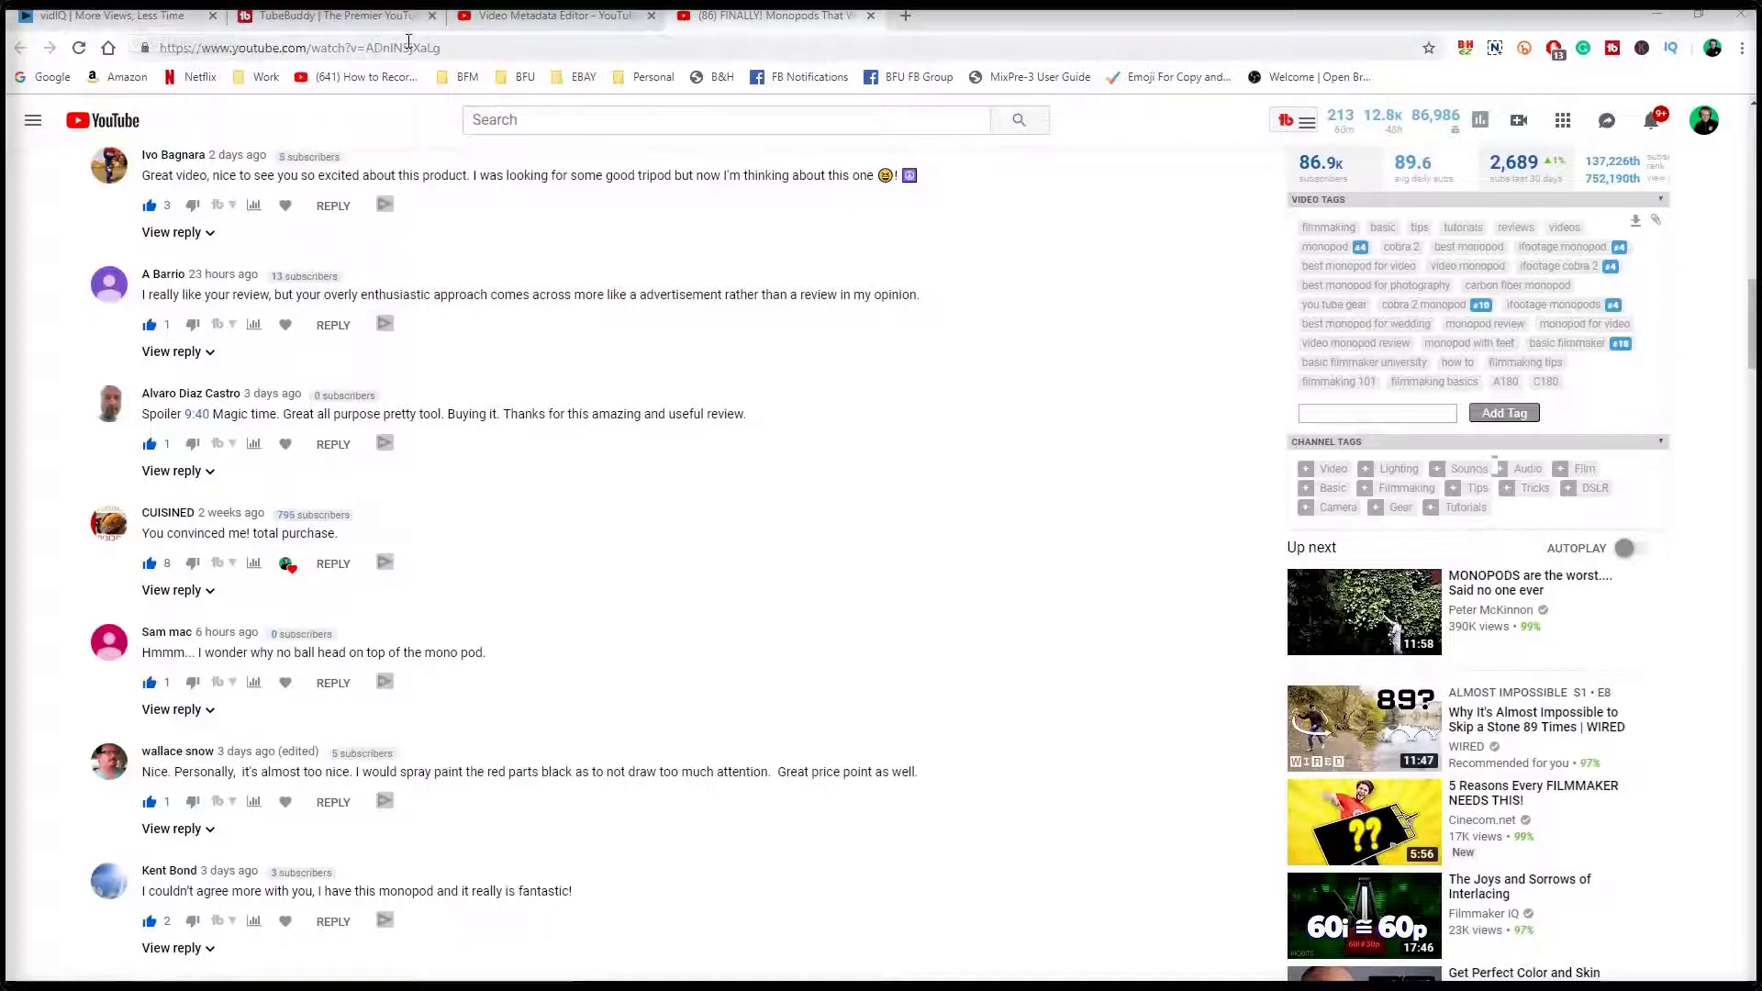
Look at the vidIQ and TubeBuddy website home pages again, alternating between the two.
{"action": "left_click", "coordinate": [151, 19]}
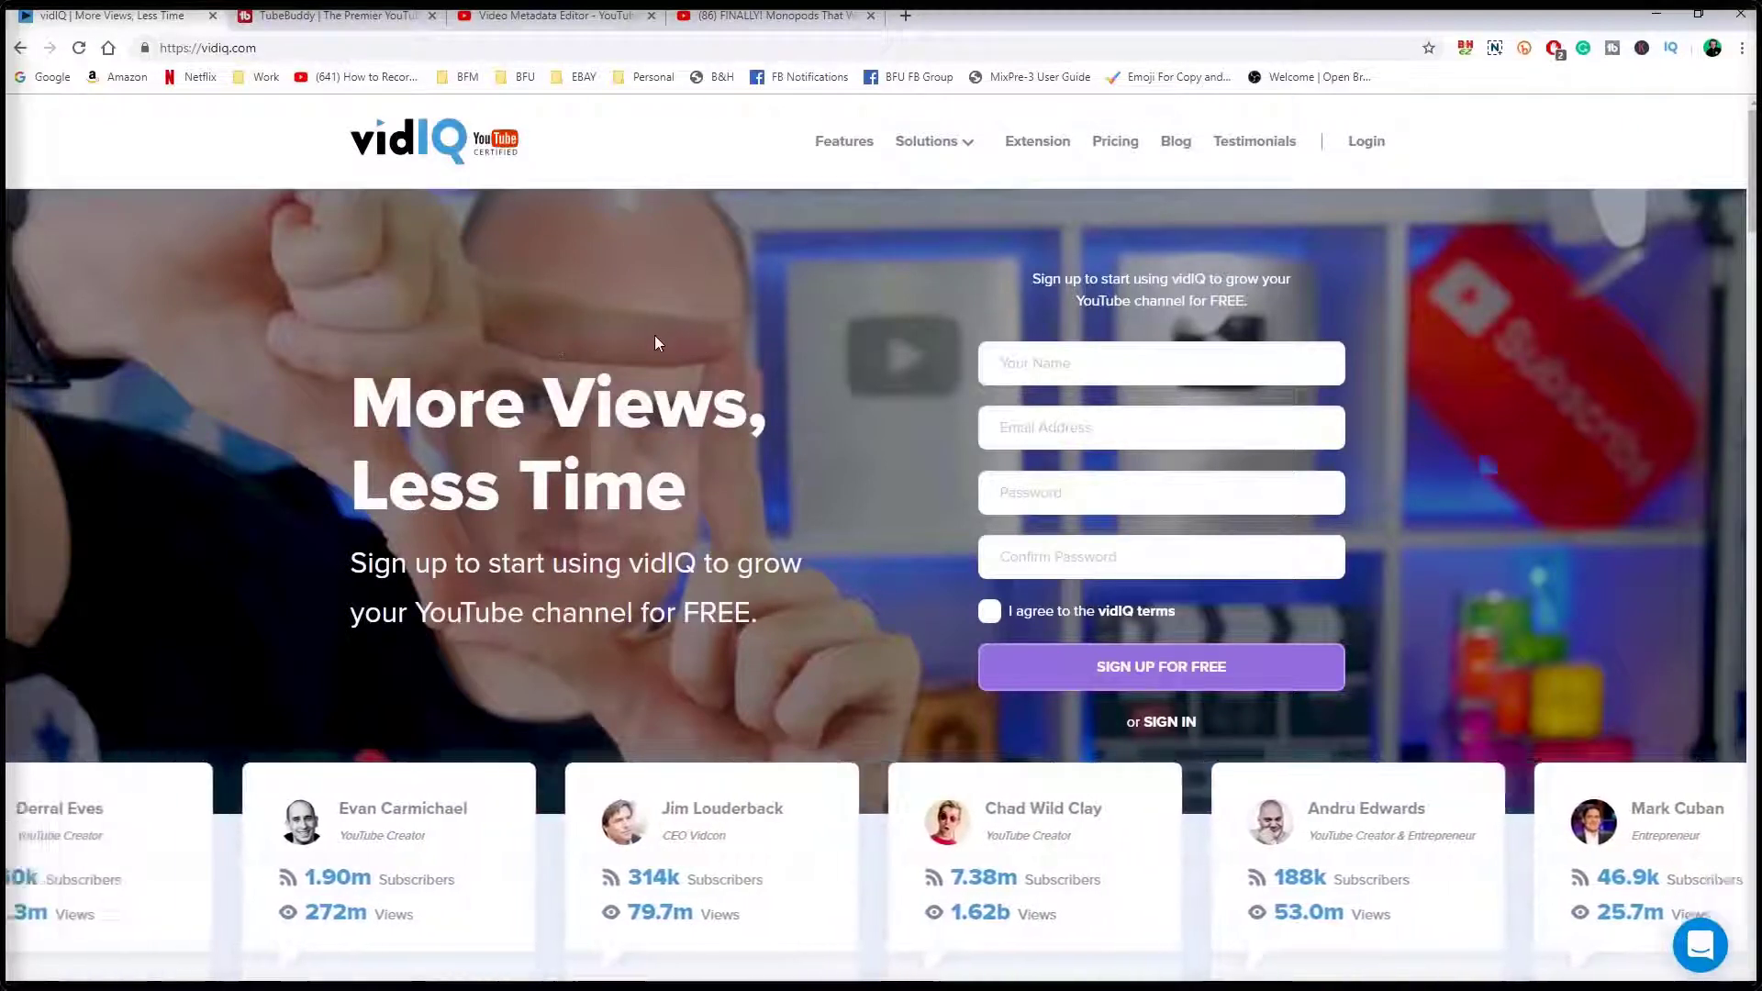
{"action": "left_click", "coordinate": [347, 17]}
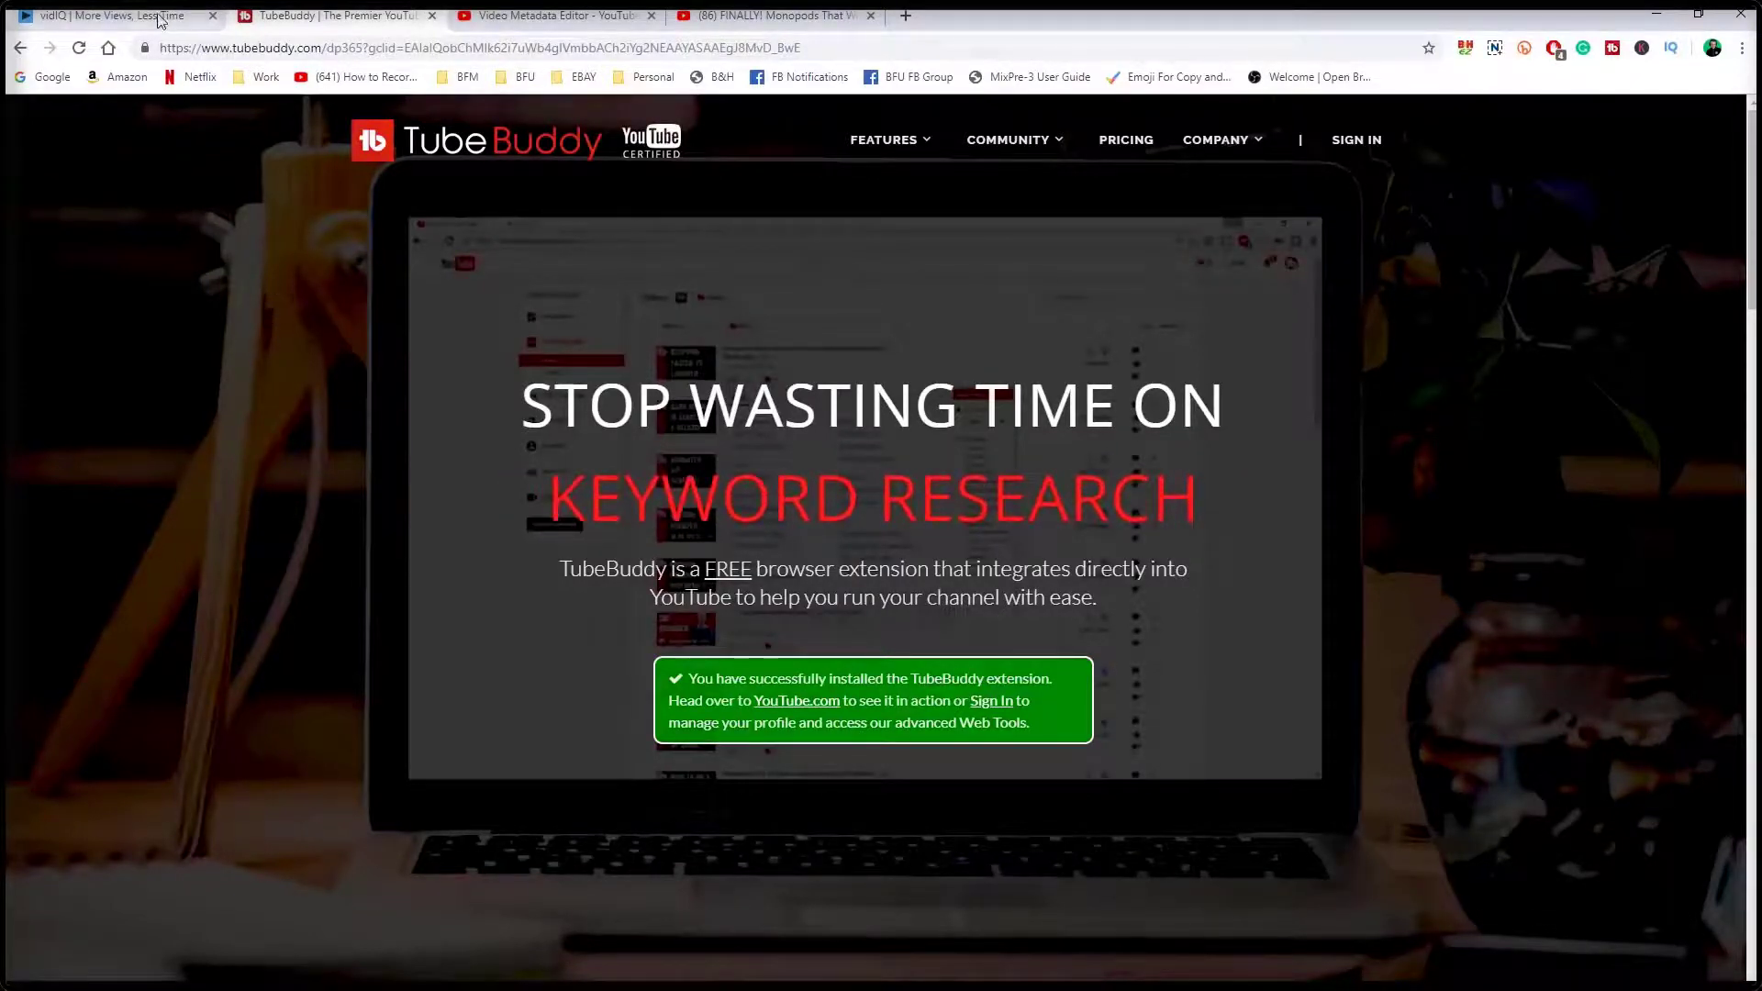
{"action": "left_click", "coordinate": [161, 18]}
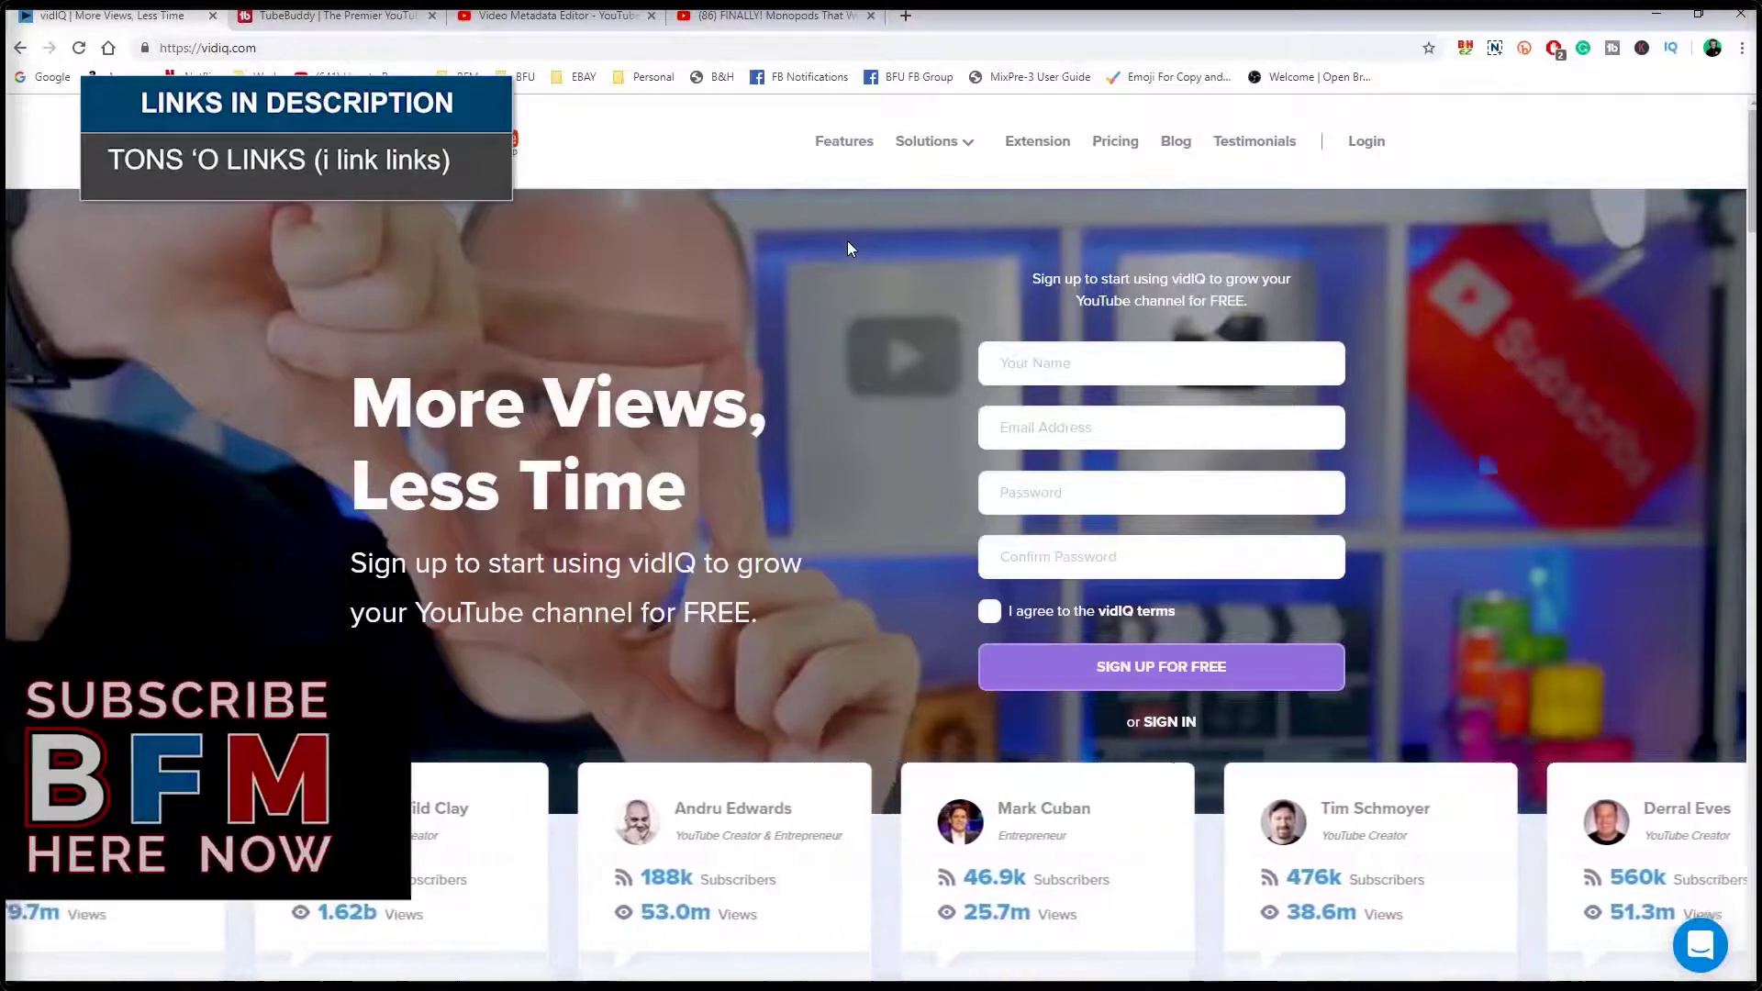
{"action": "left_click", "coordinate": [368, 16]}
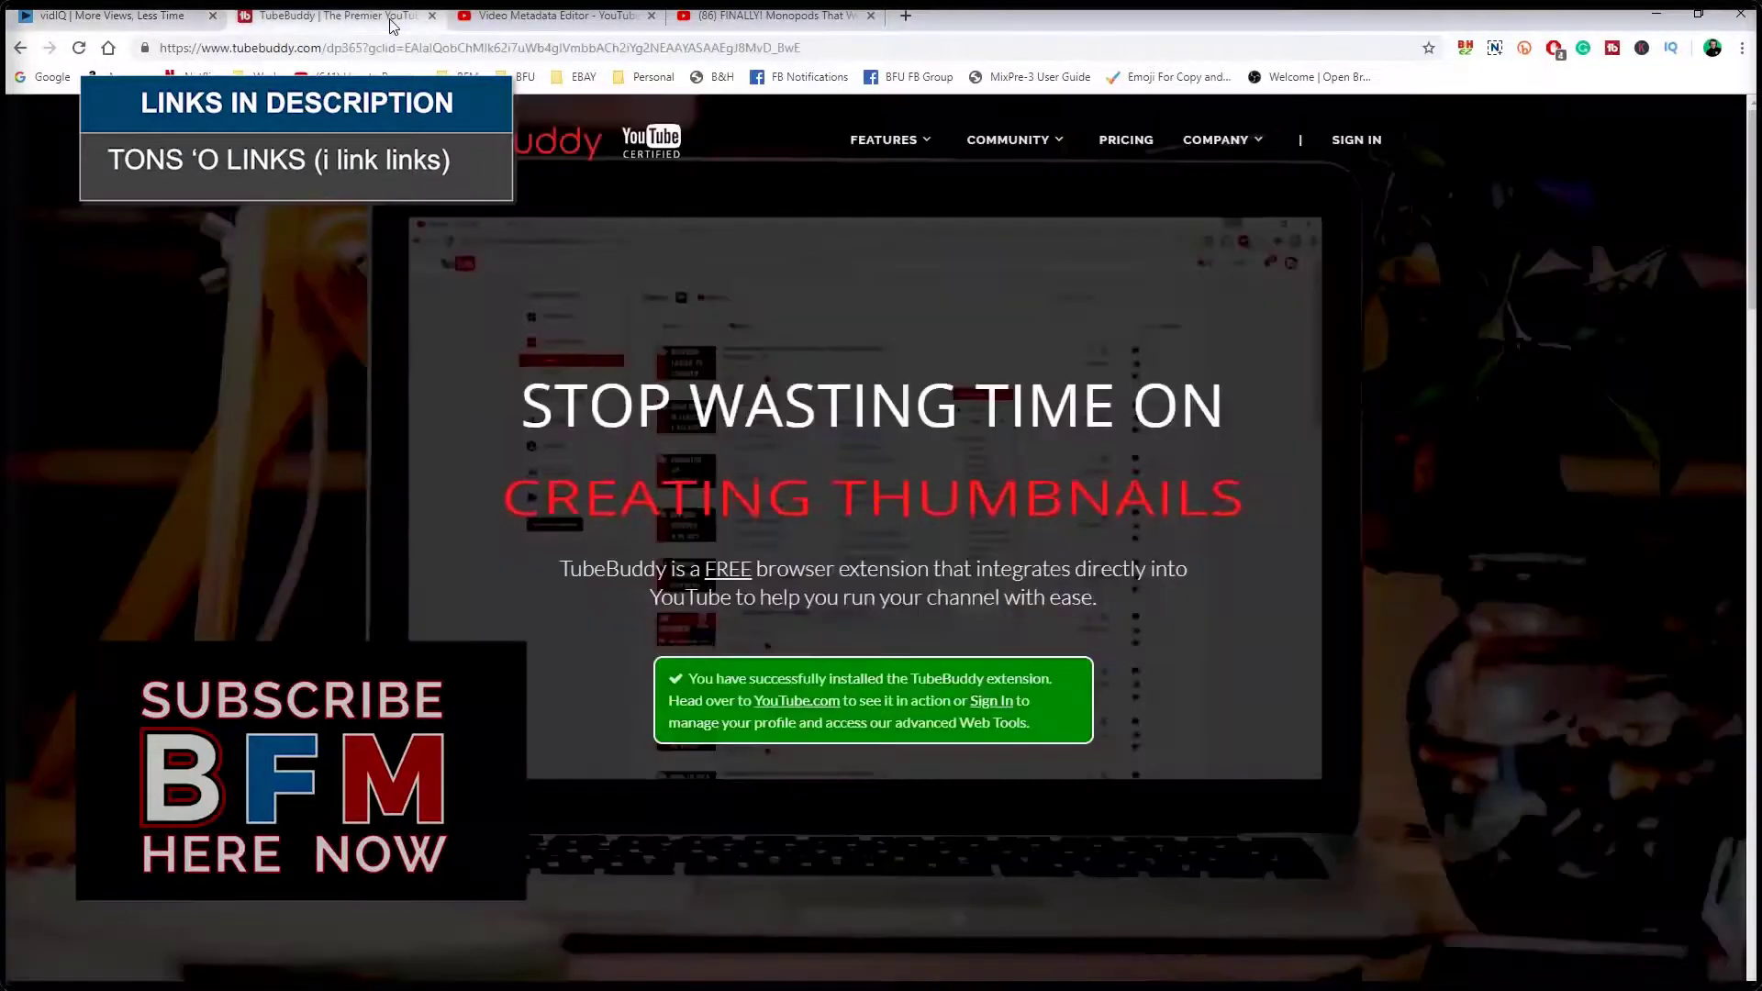